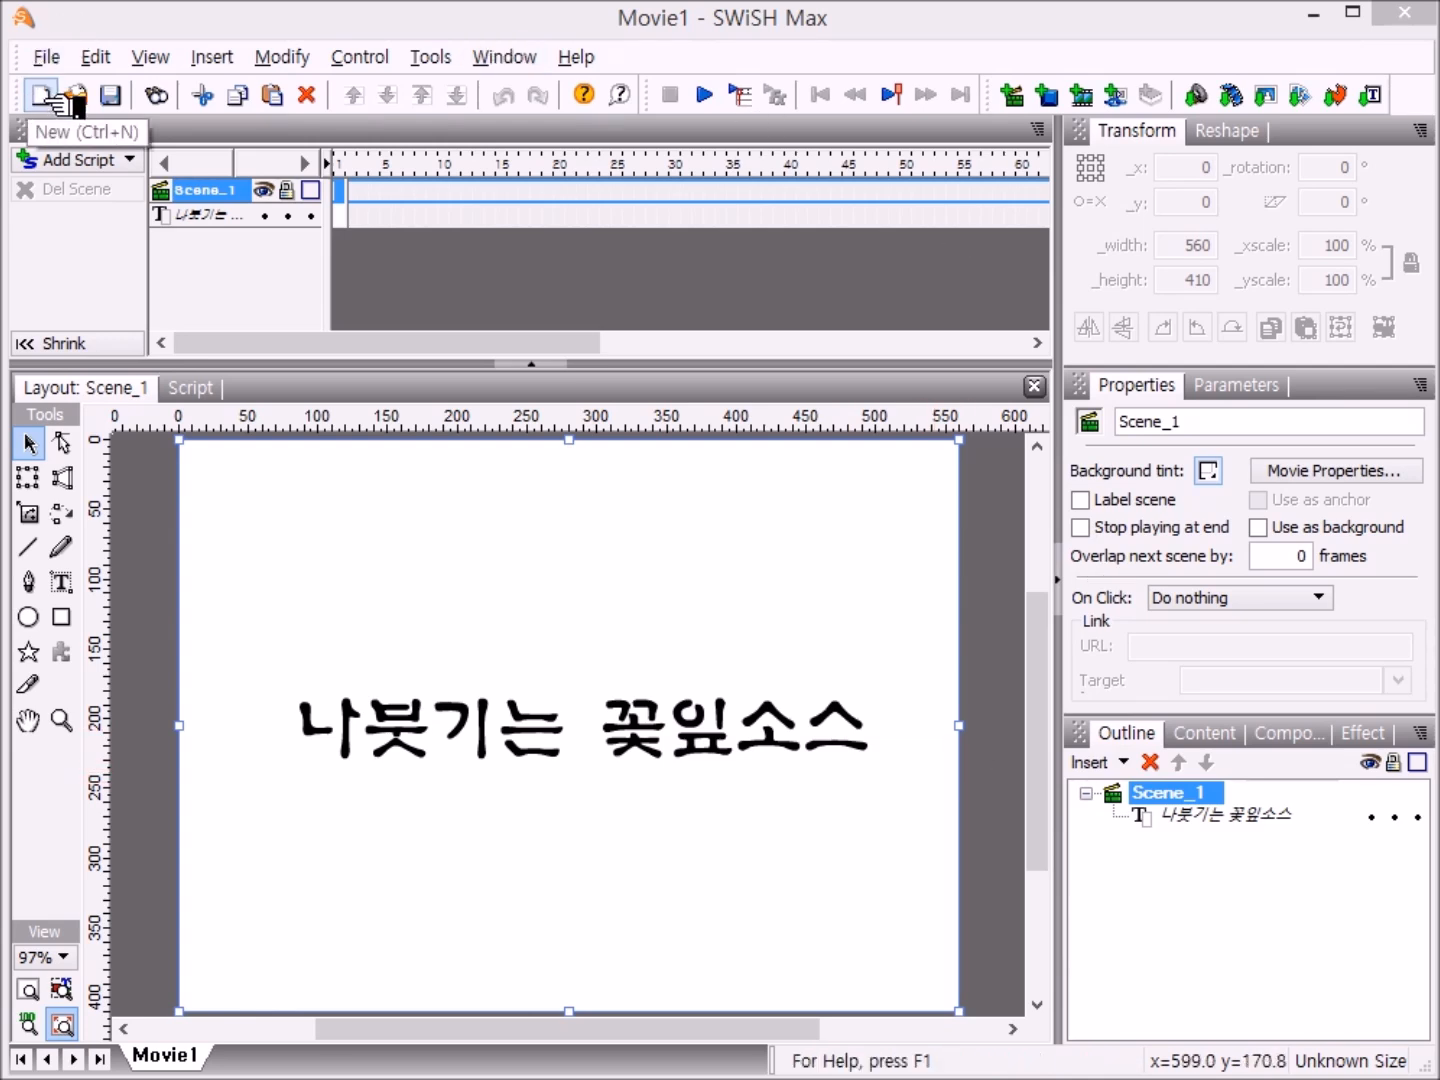
# - Create a new movie and reset all panels to the default layout
pyautogui.click(44, 96)
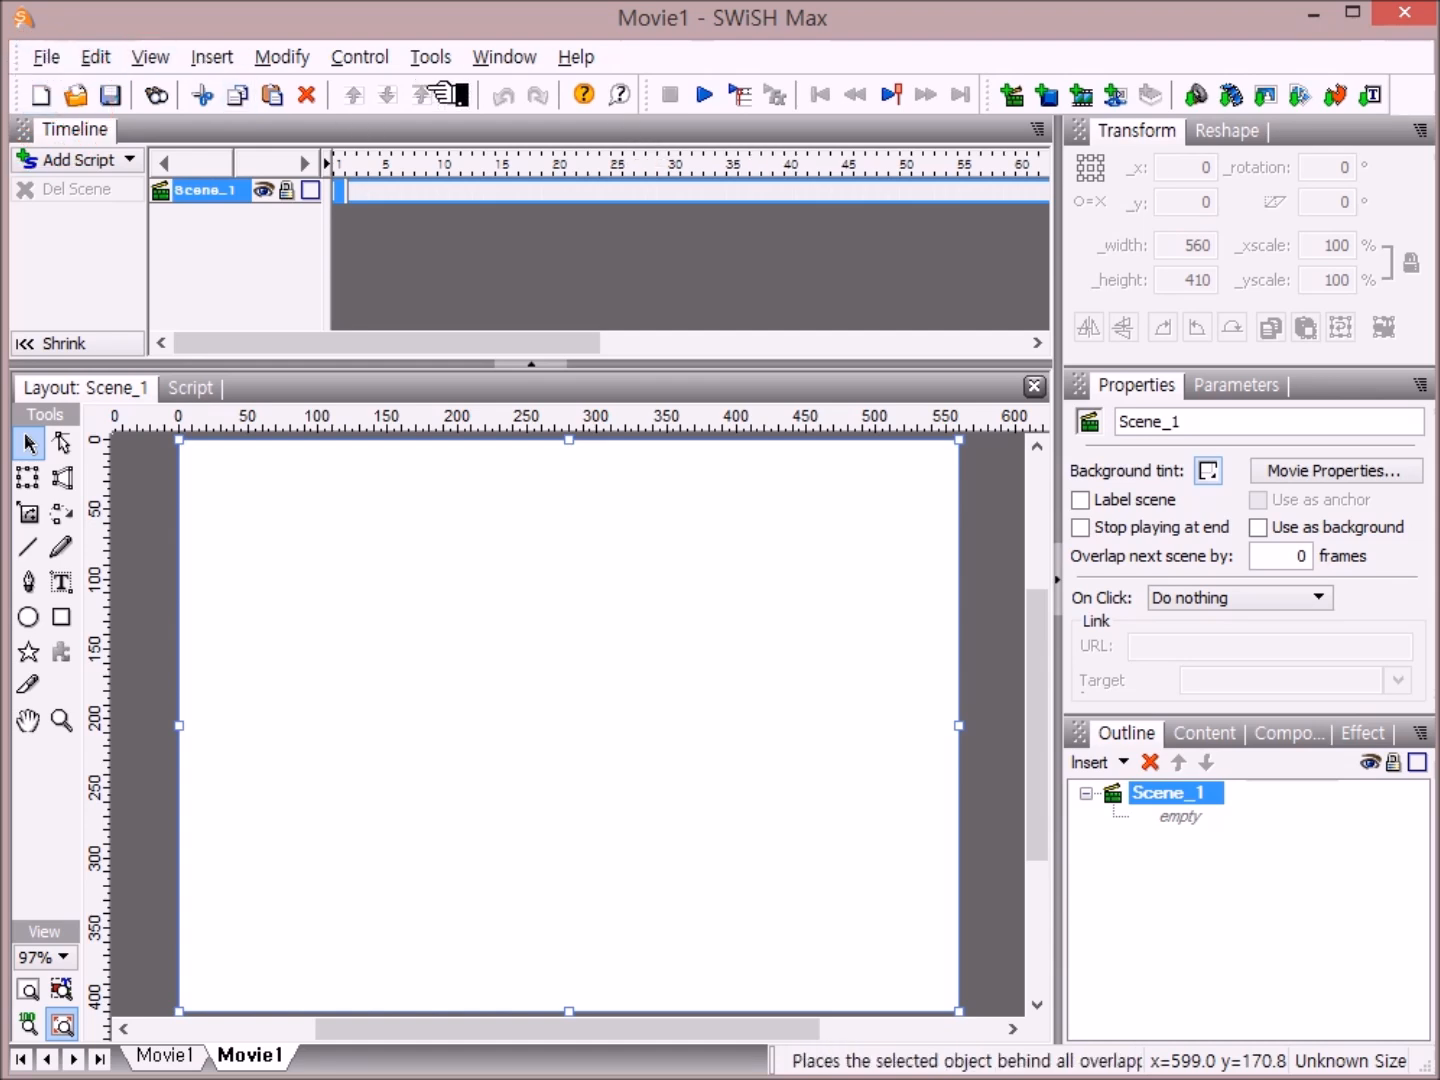
pyautogui.click(505, 60)
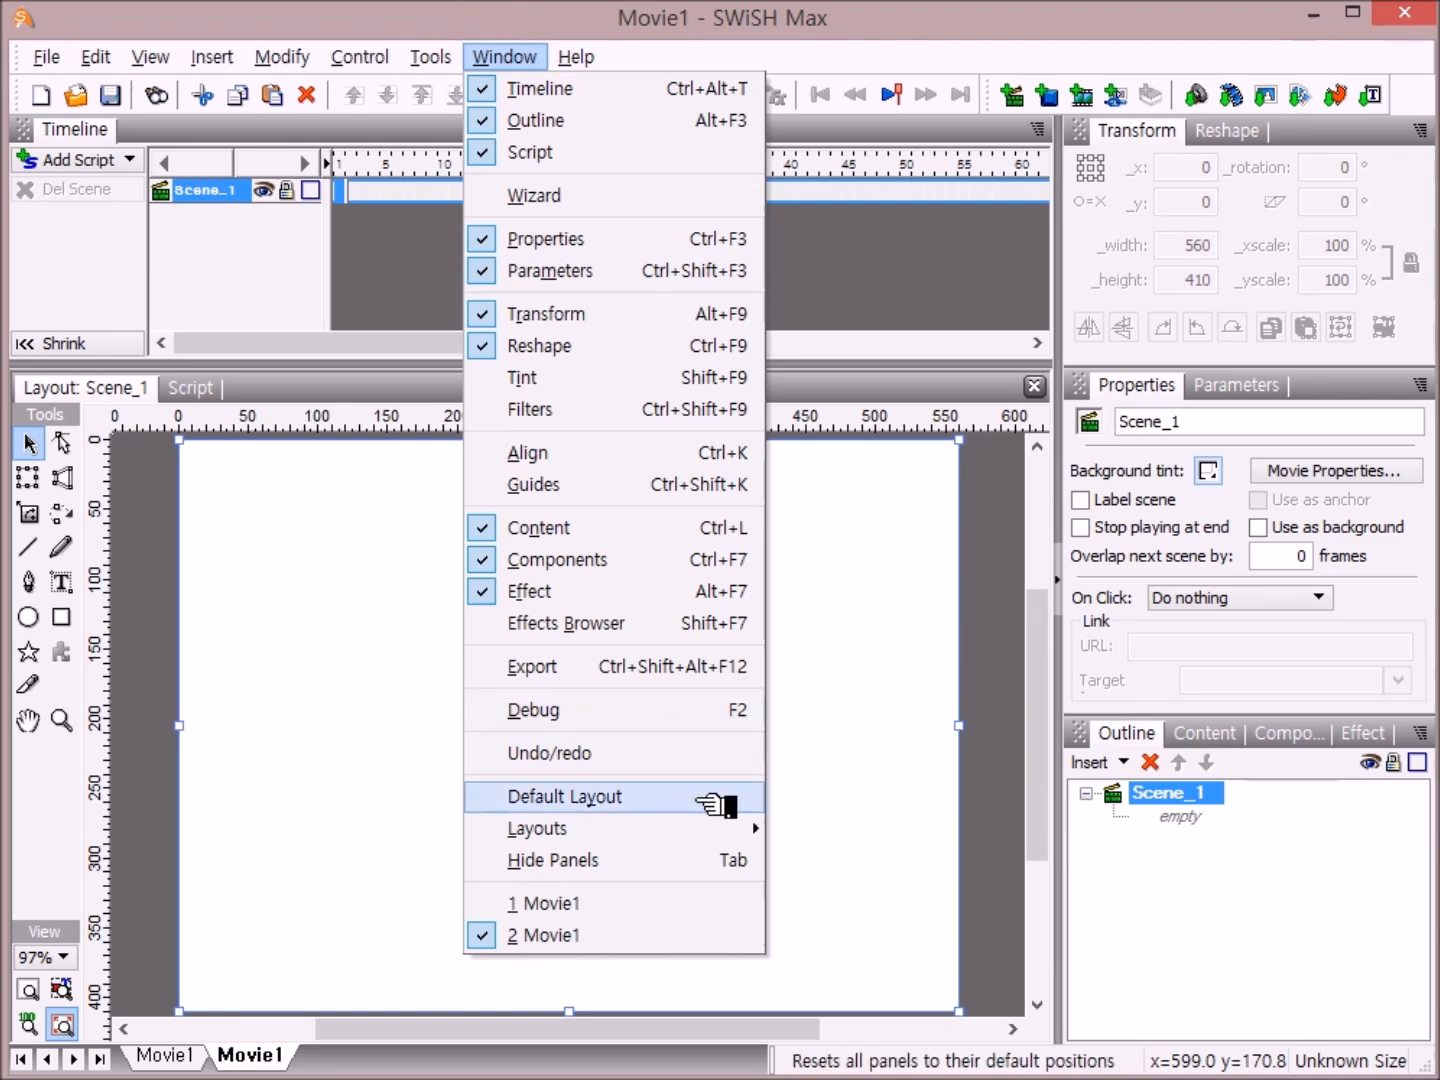
pyautogui.click(716, 806)
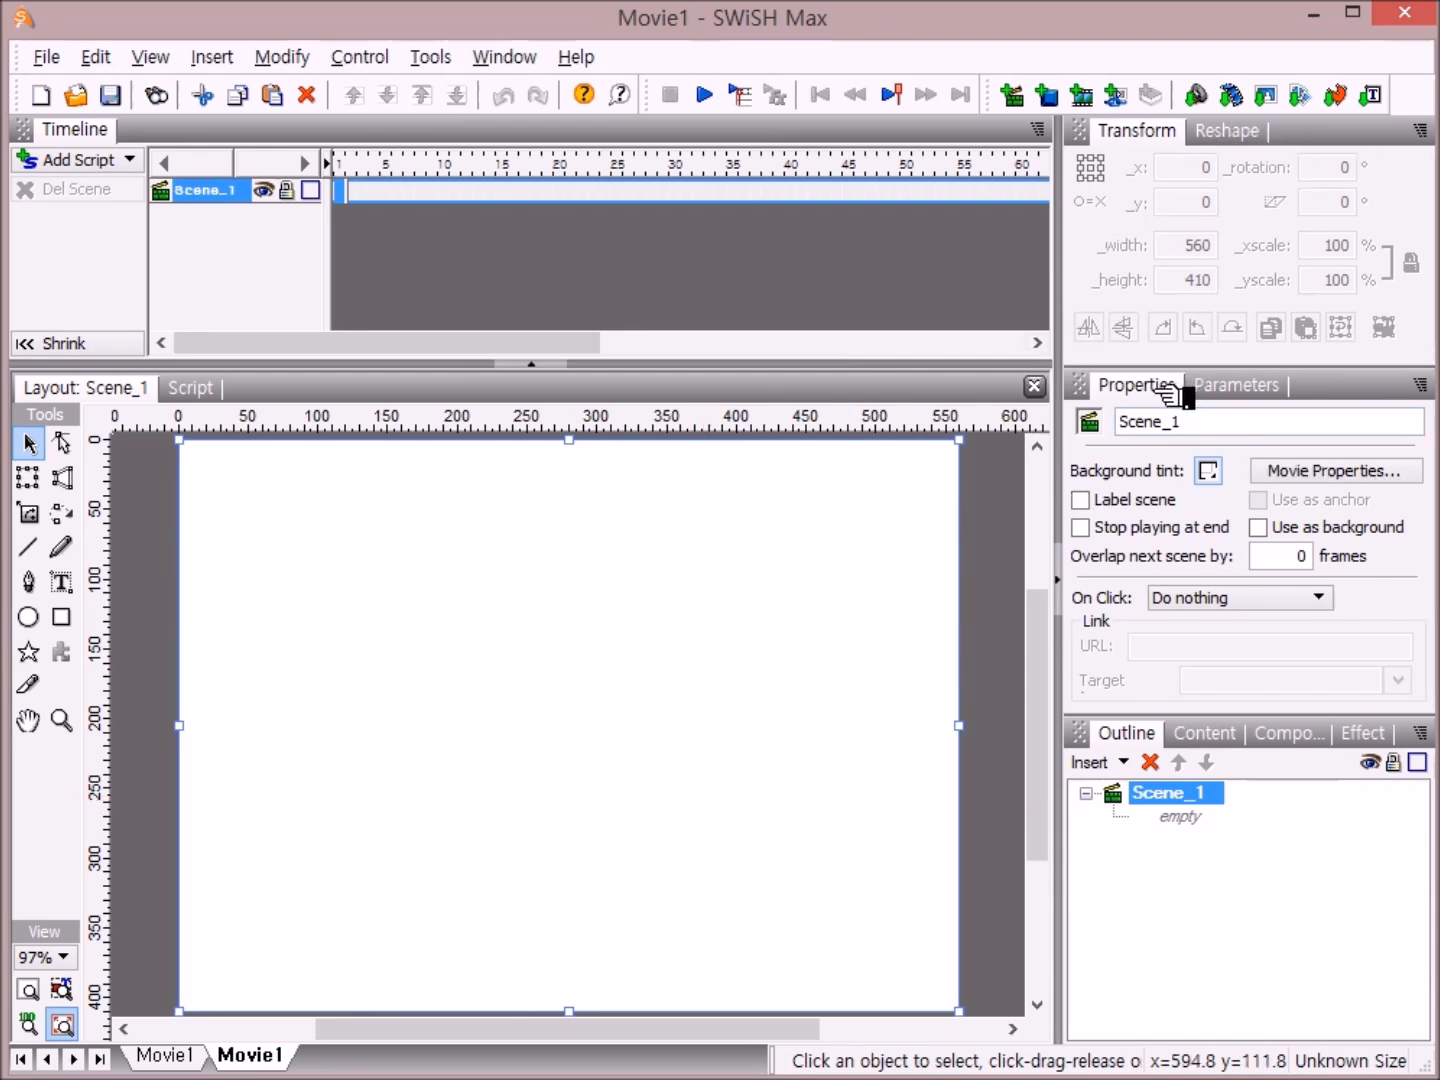
# - Confirm the movie properties with a 560 × 410 pixel stage, white background and 25 frames/sec
pyautogui.click(1390, 477)
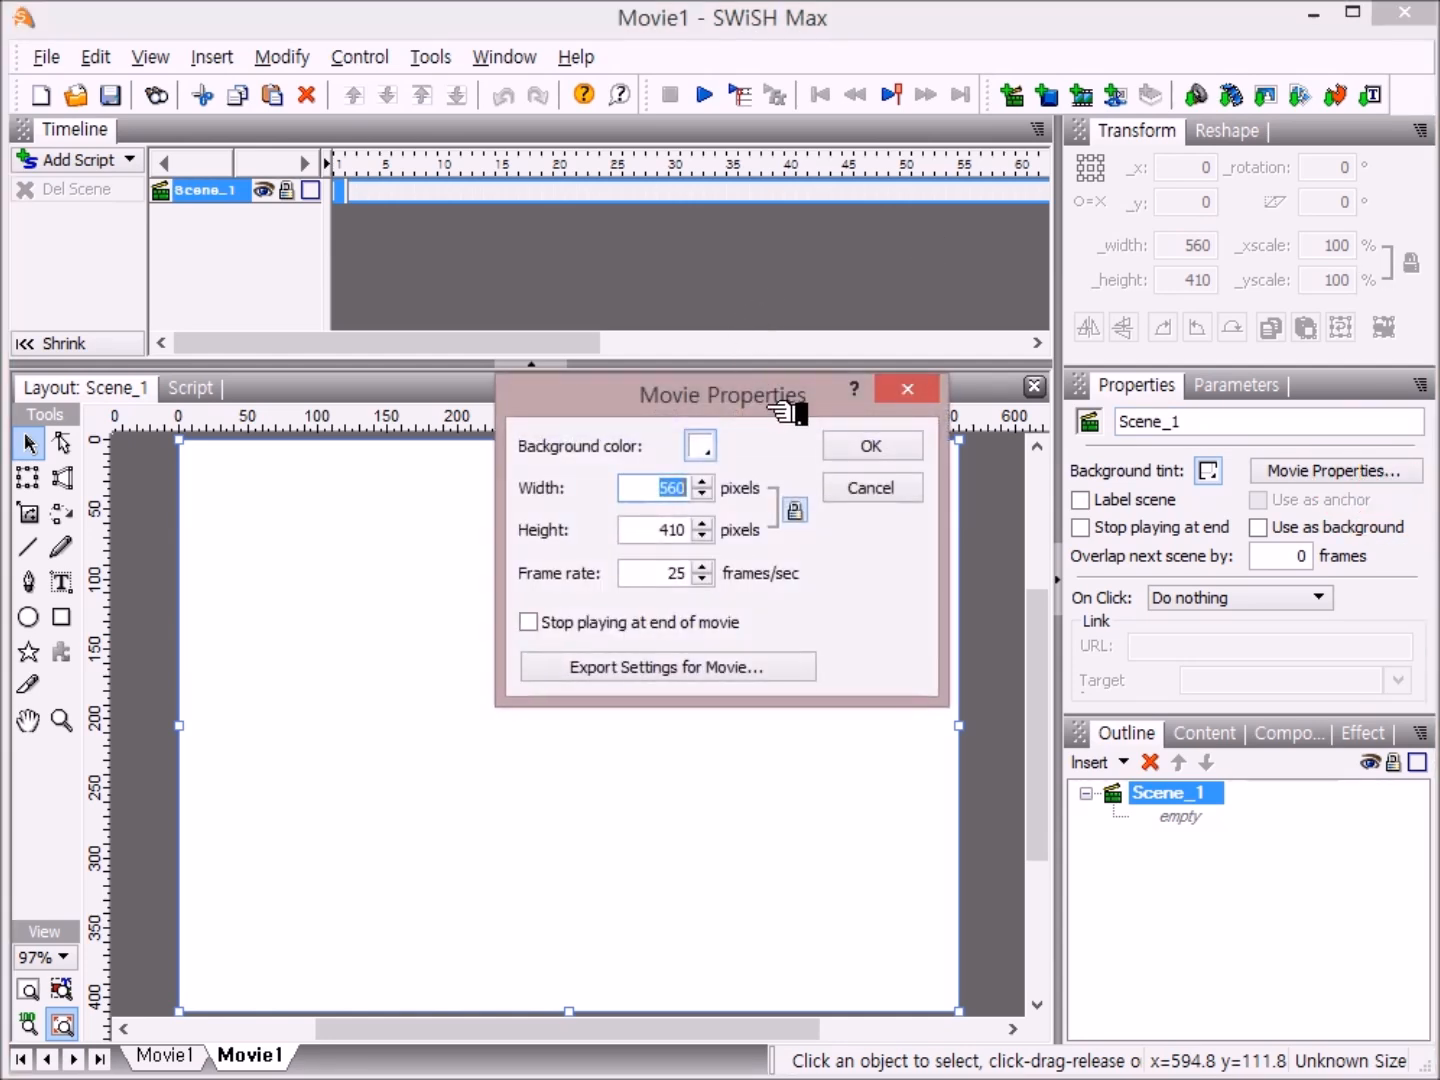
pyautogui.moveTo(772, 403); pyautogui.dragTo(667, 468)
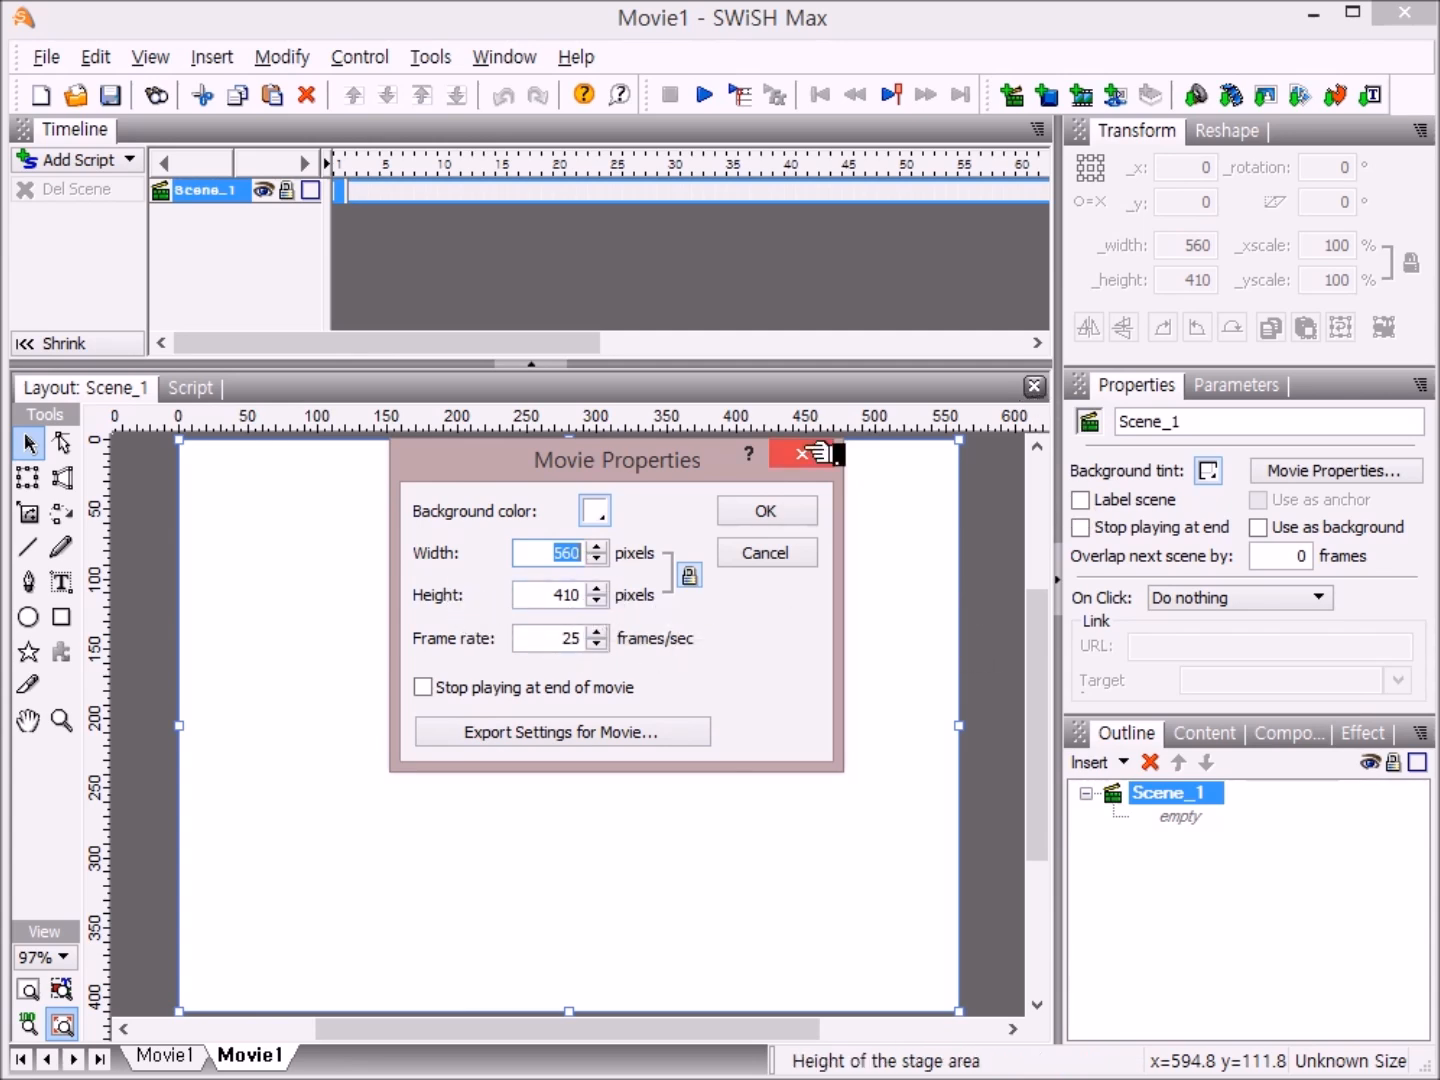
pyautogui.click(766, 511)
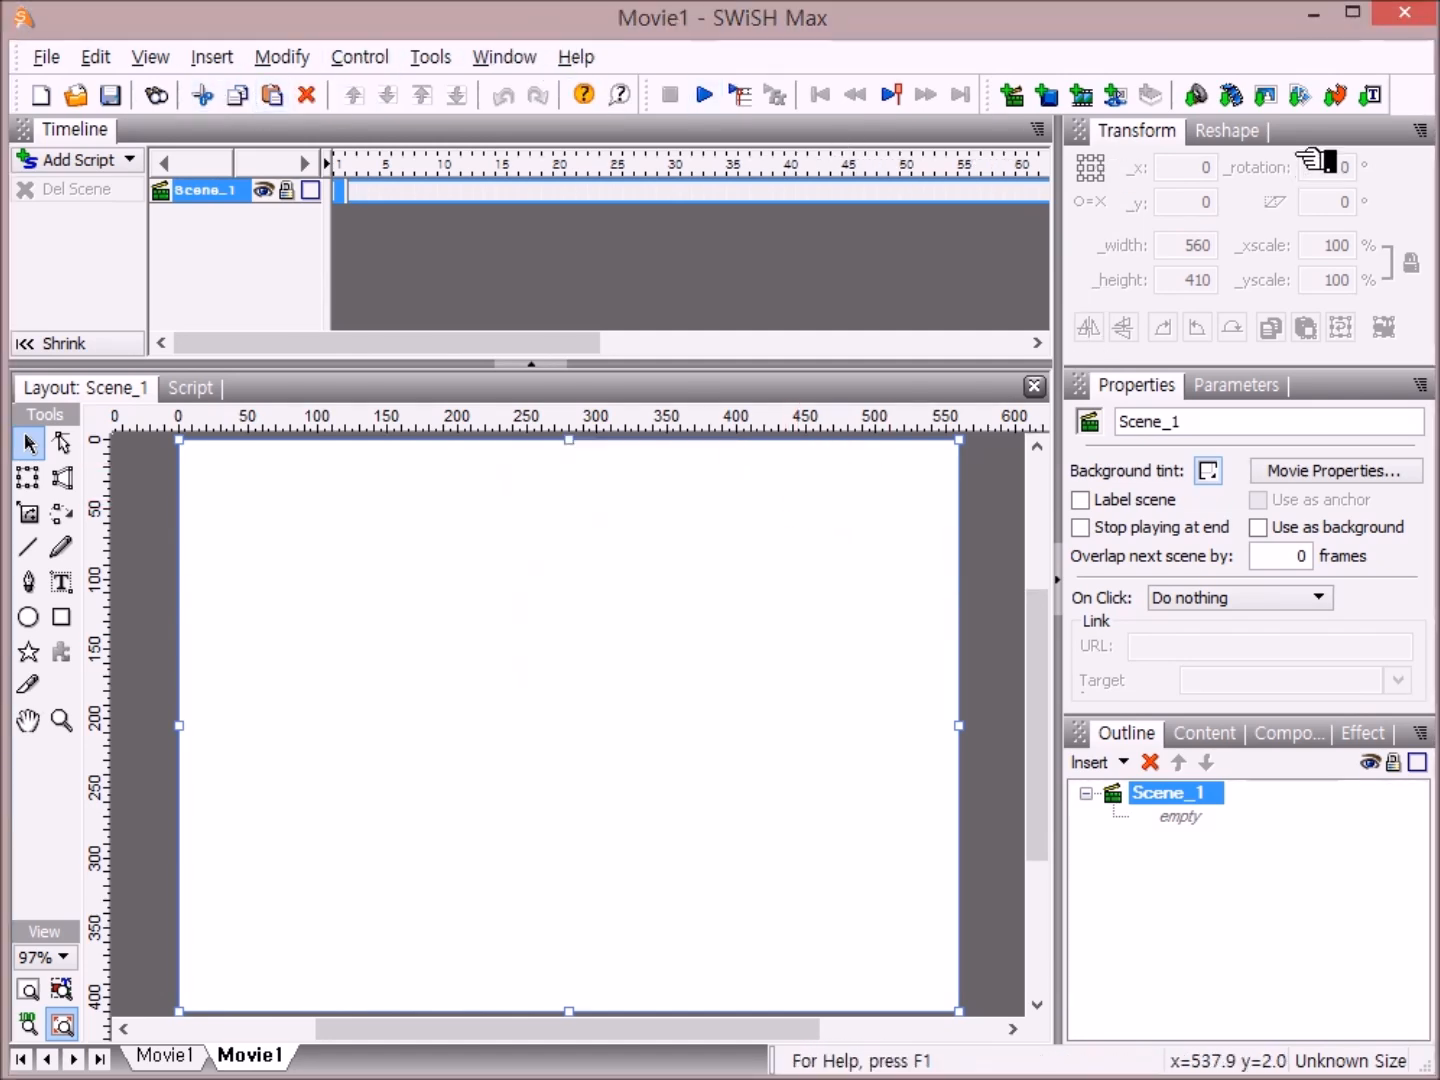
# - Insert the image 바탕.jpg from the desktop folder 1.꽃바람 into the scene
pyautogui.click(1266, 97)
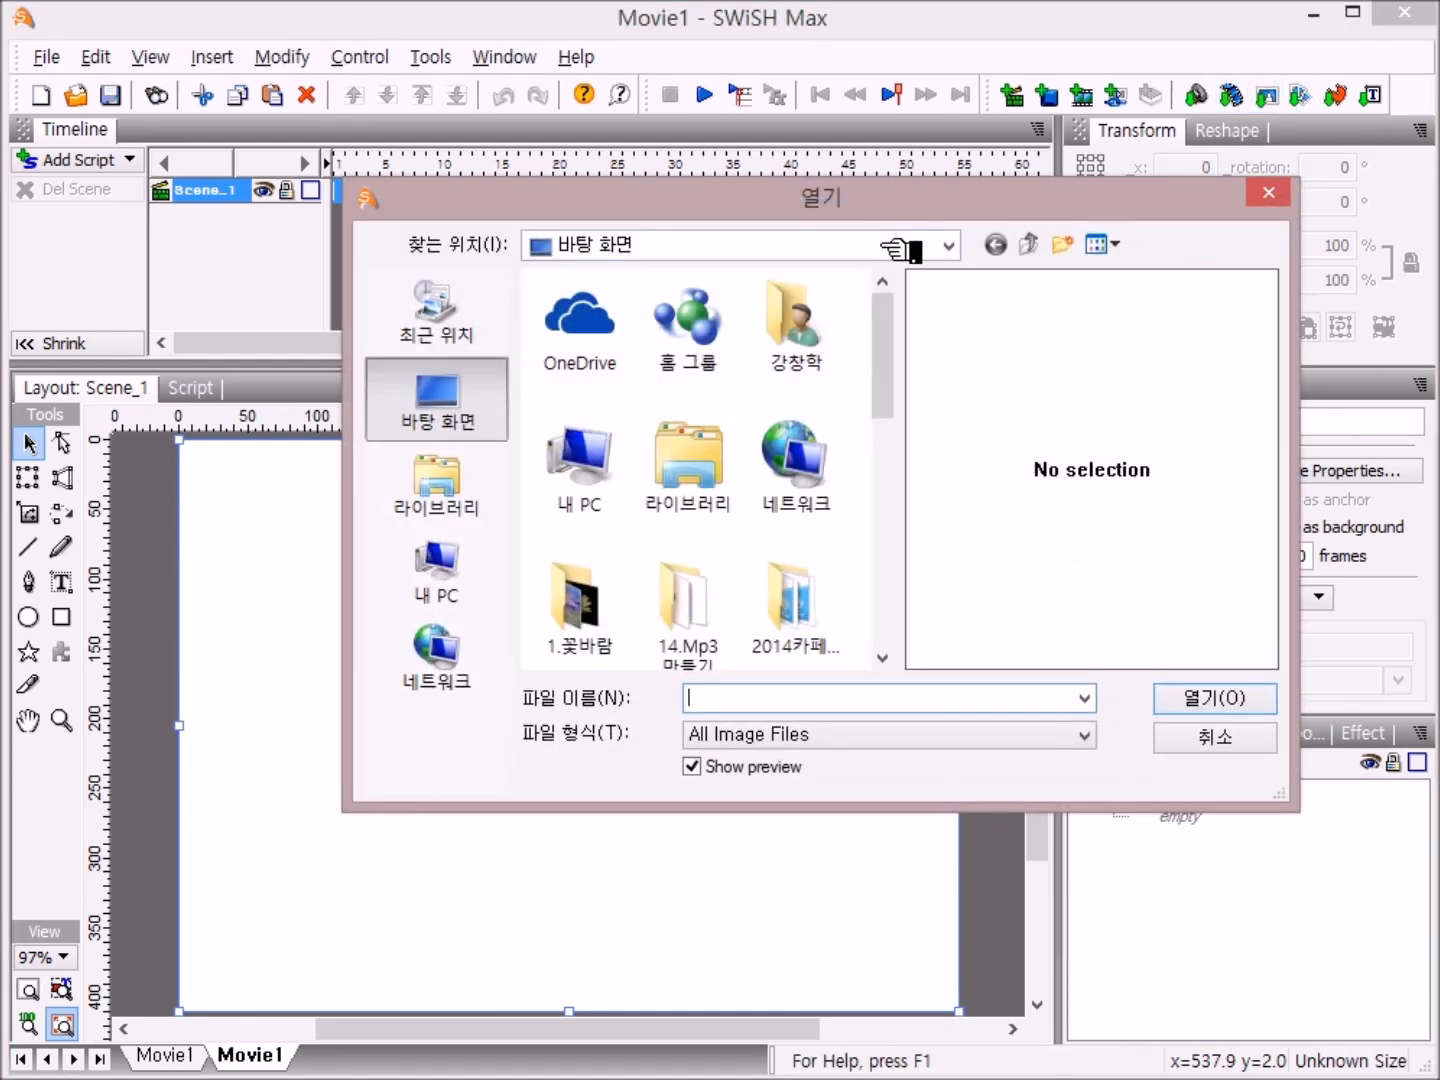
pyautogui.doubleClick(593, 605)
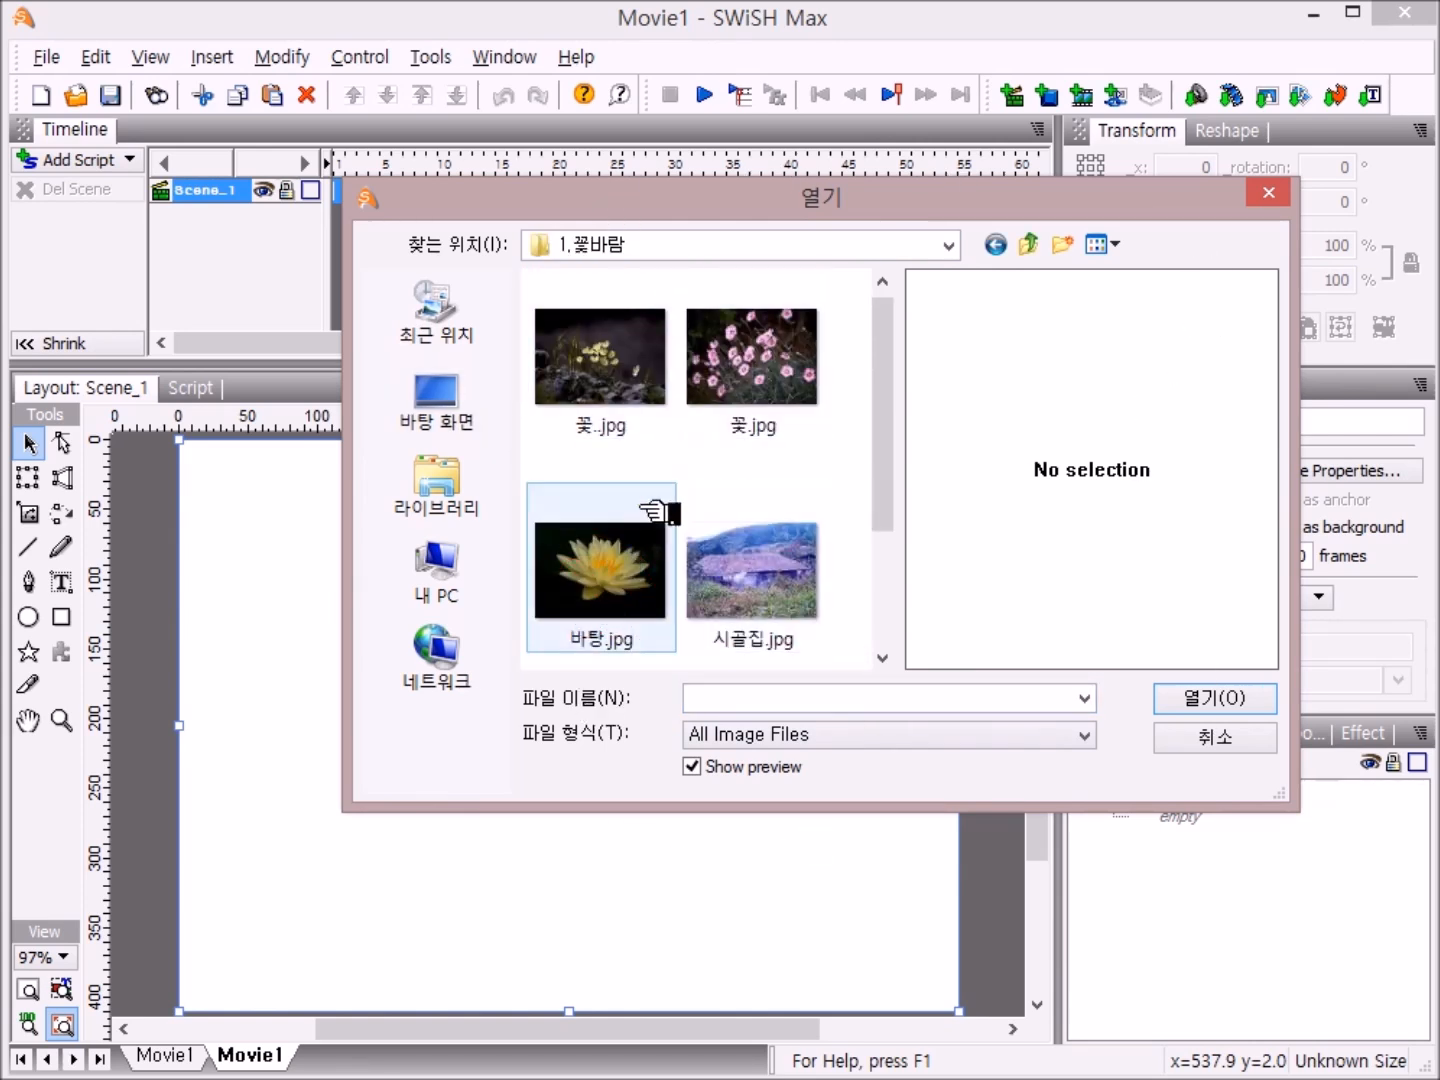
pyautogui.click(636, 573)
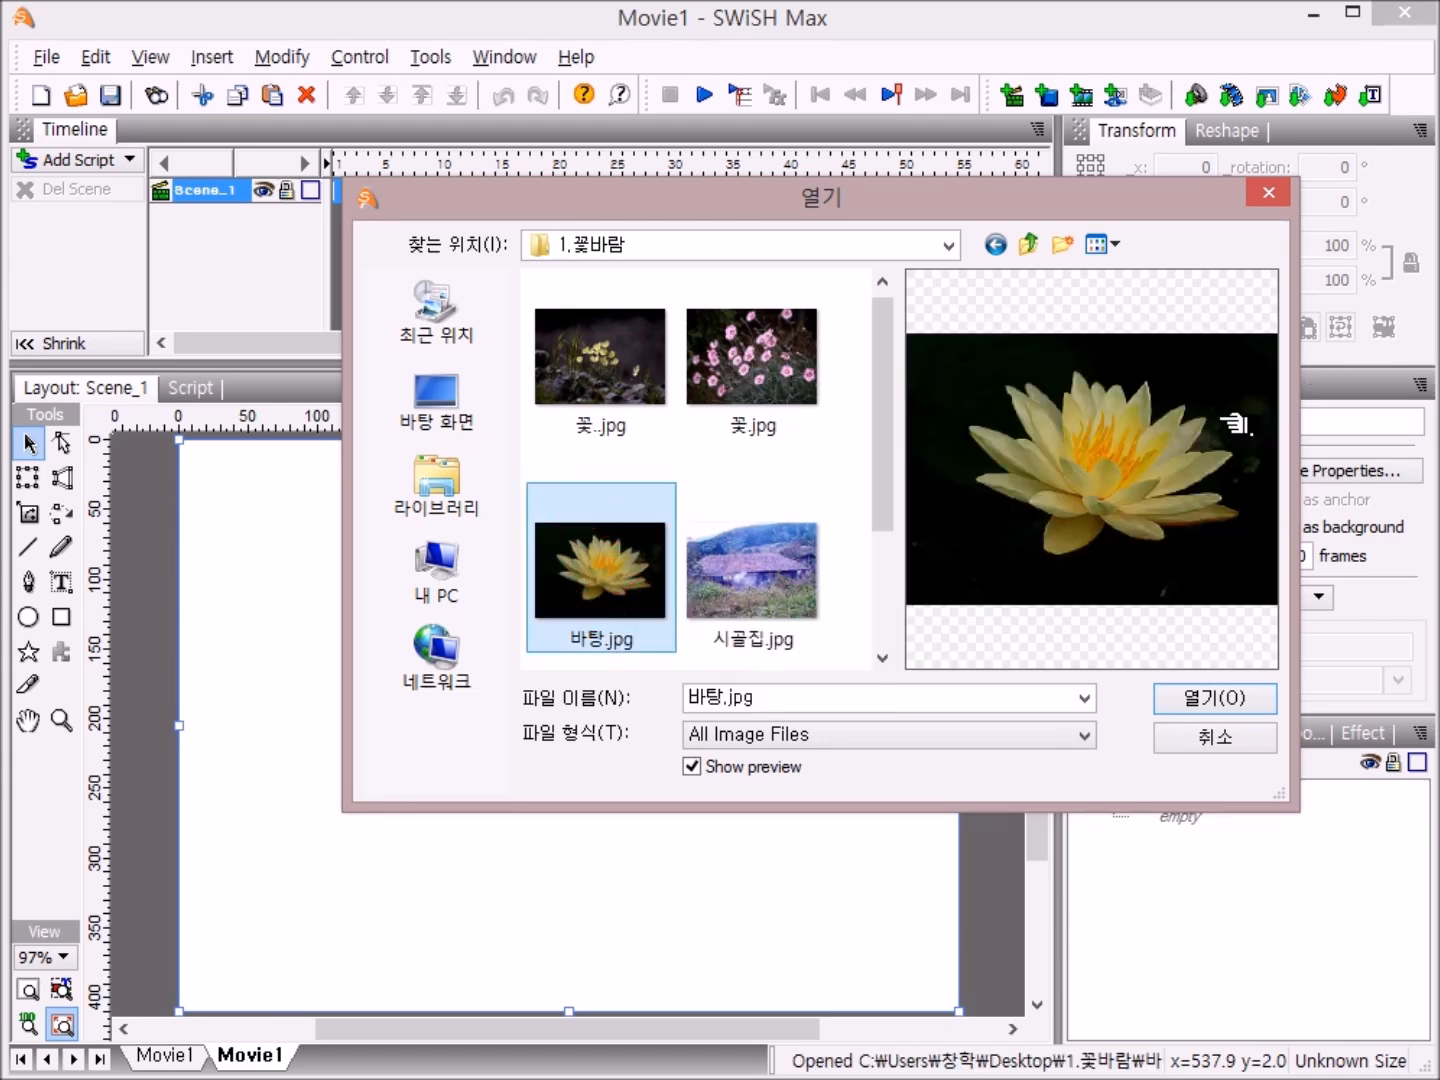
pyautogui.click(1238, 702)
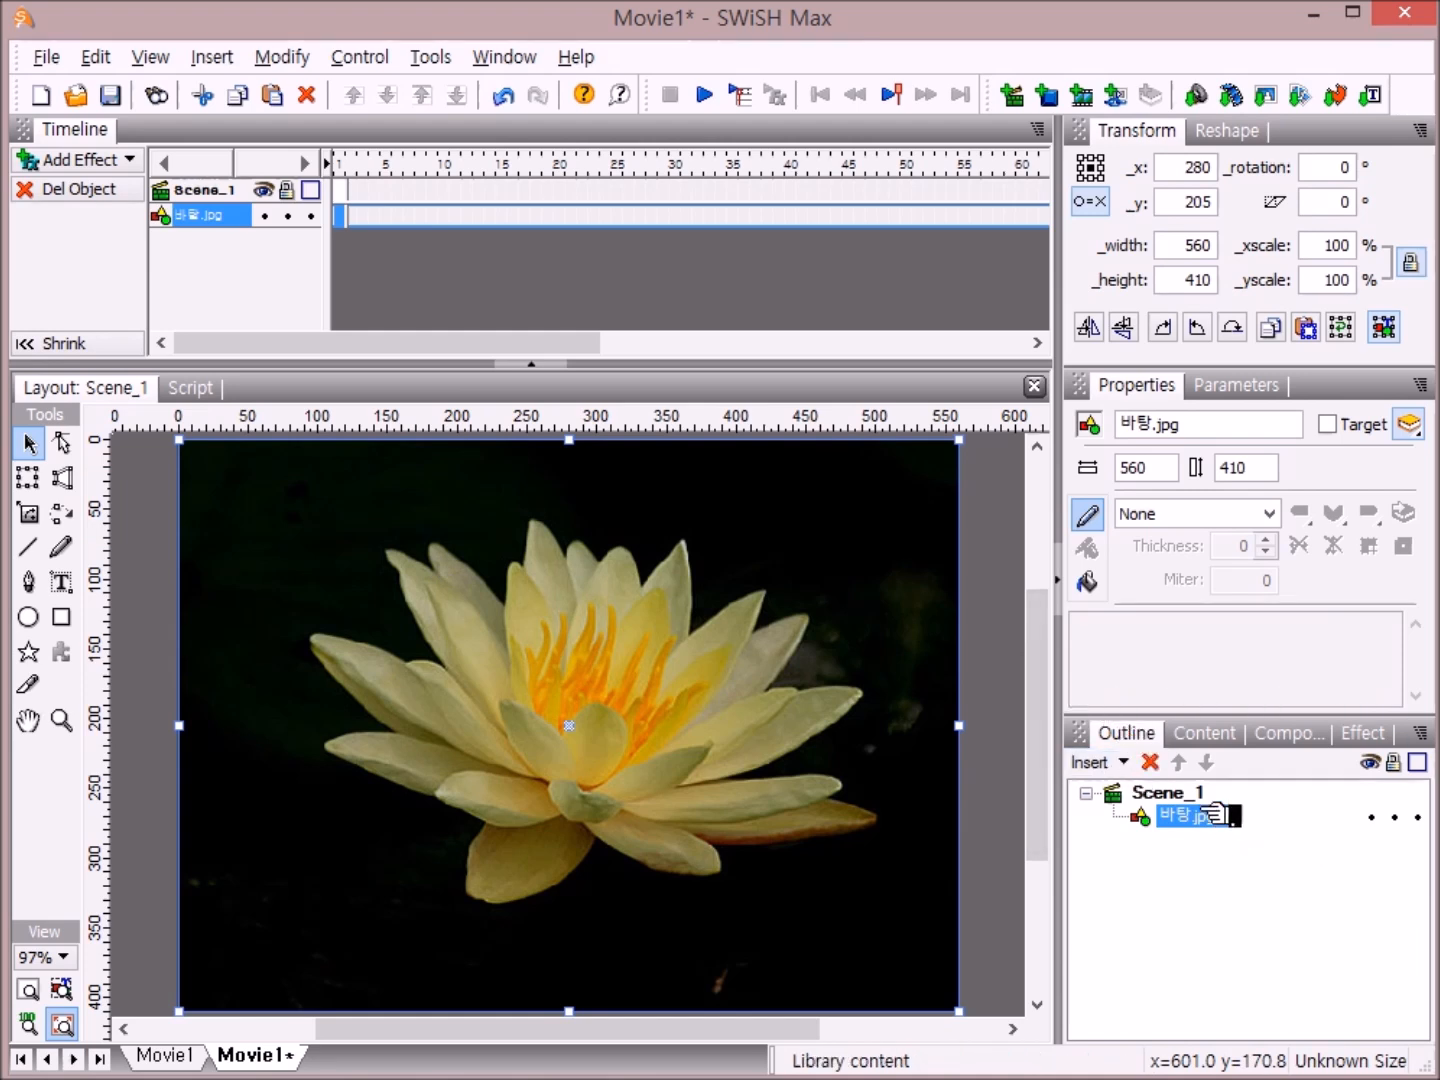
# - Select Scene_1, activate the Pen tool and set its fill type to Solid
pyautogui.click(1168, 795)
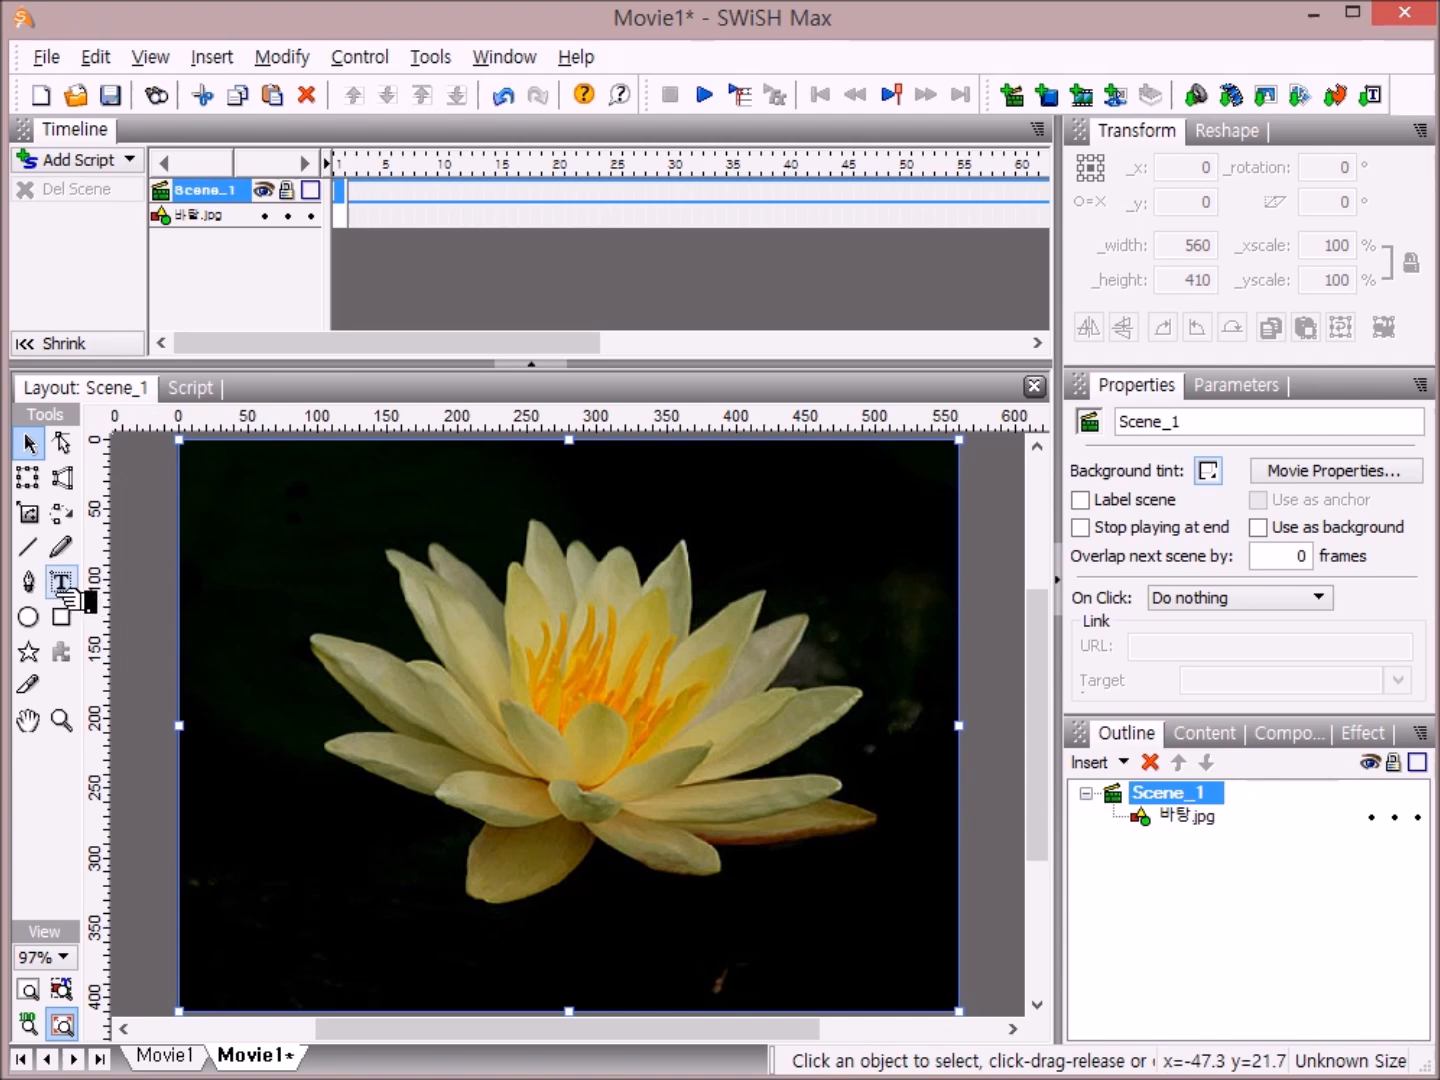
pyautogui.click(30, 581)
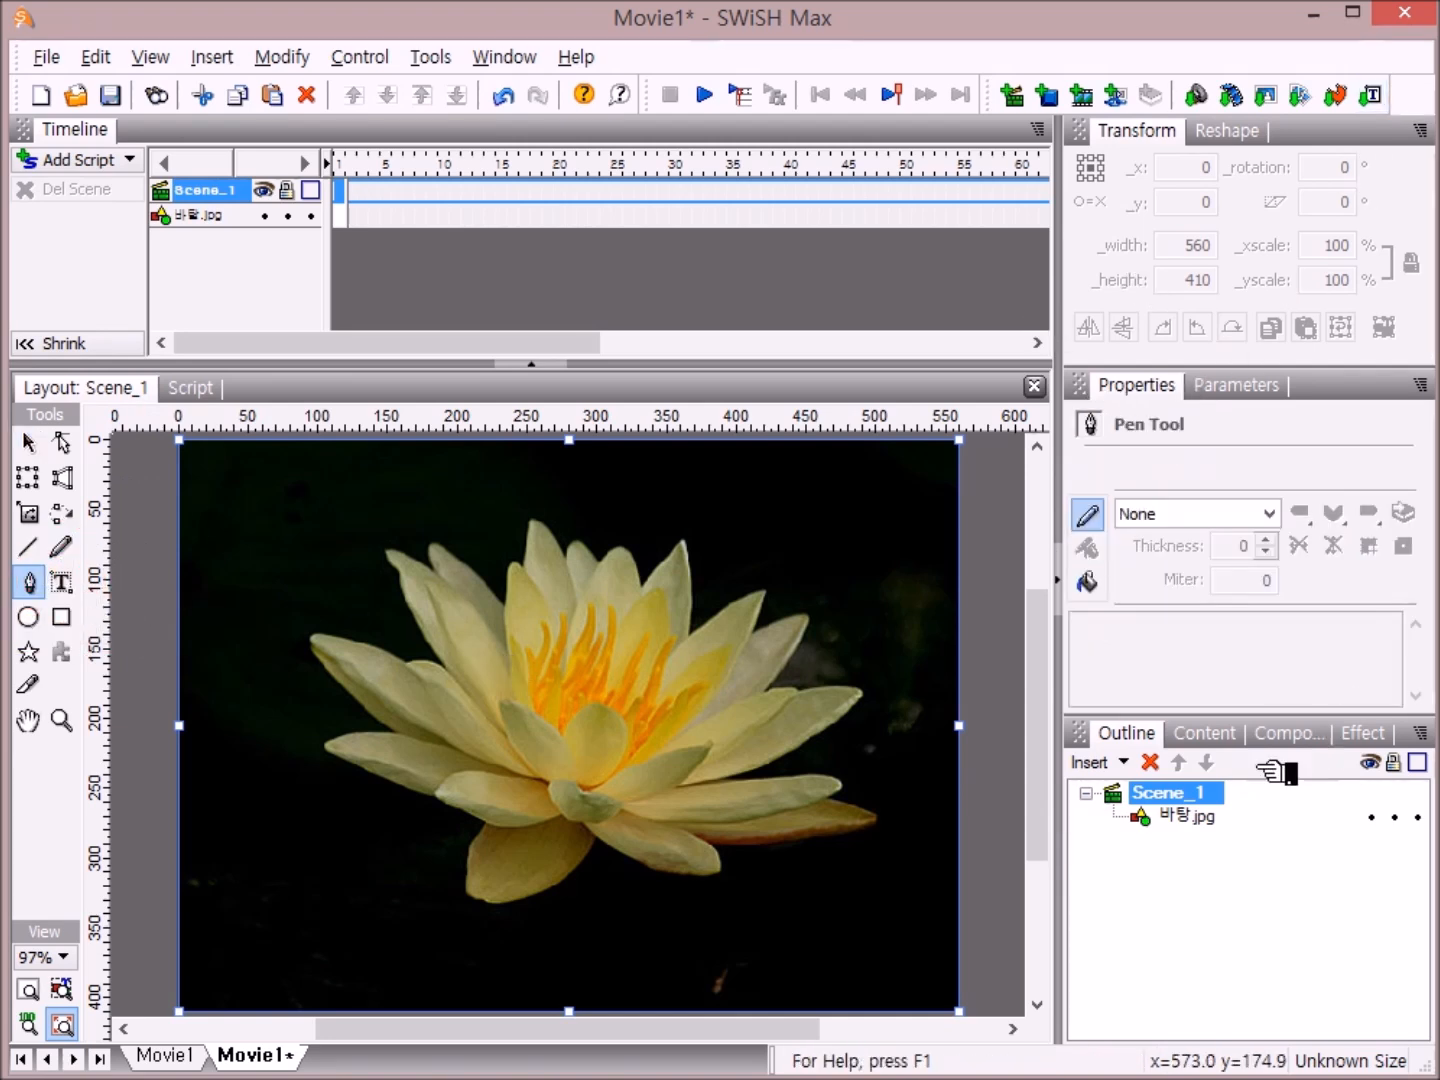
pyautogui.click(1090, 583)
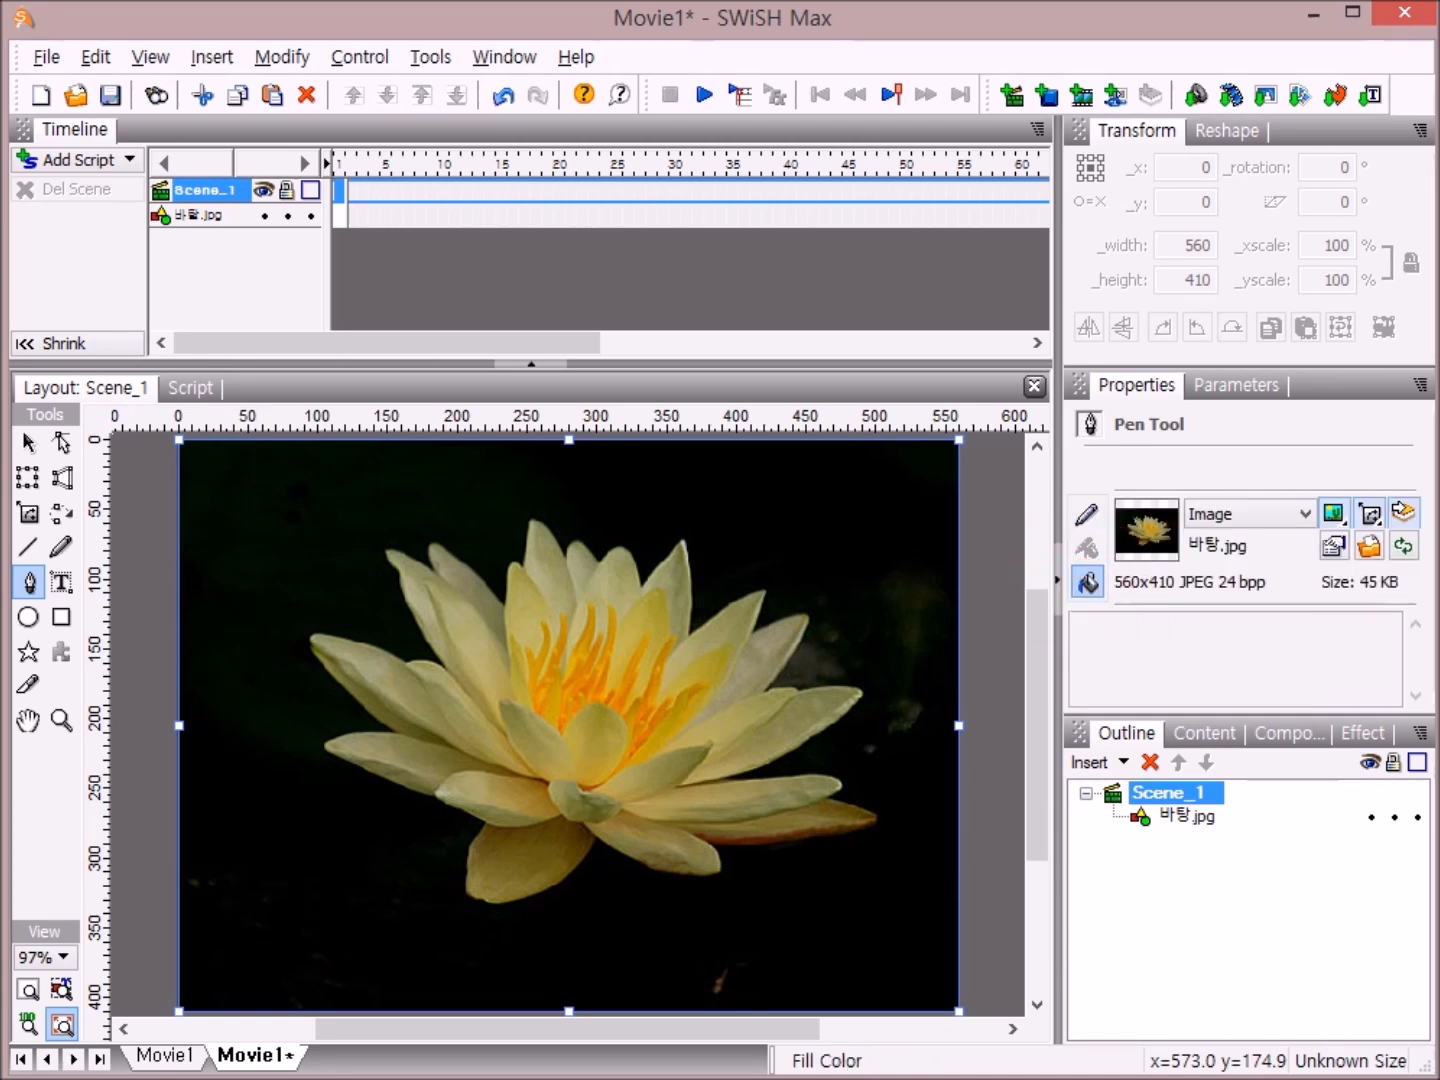
pyautogui.click(1320, 515)
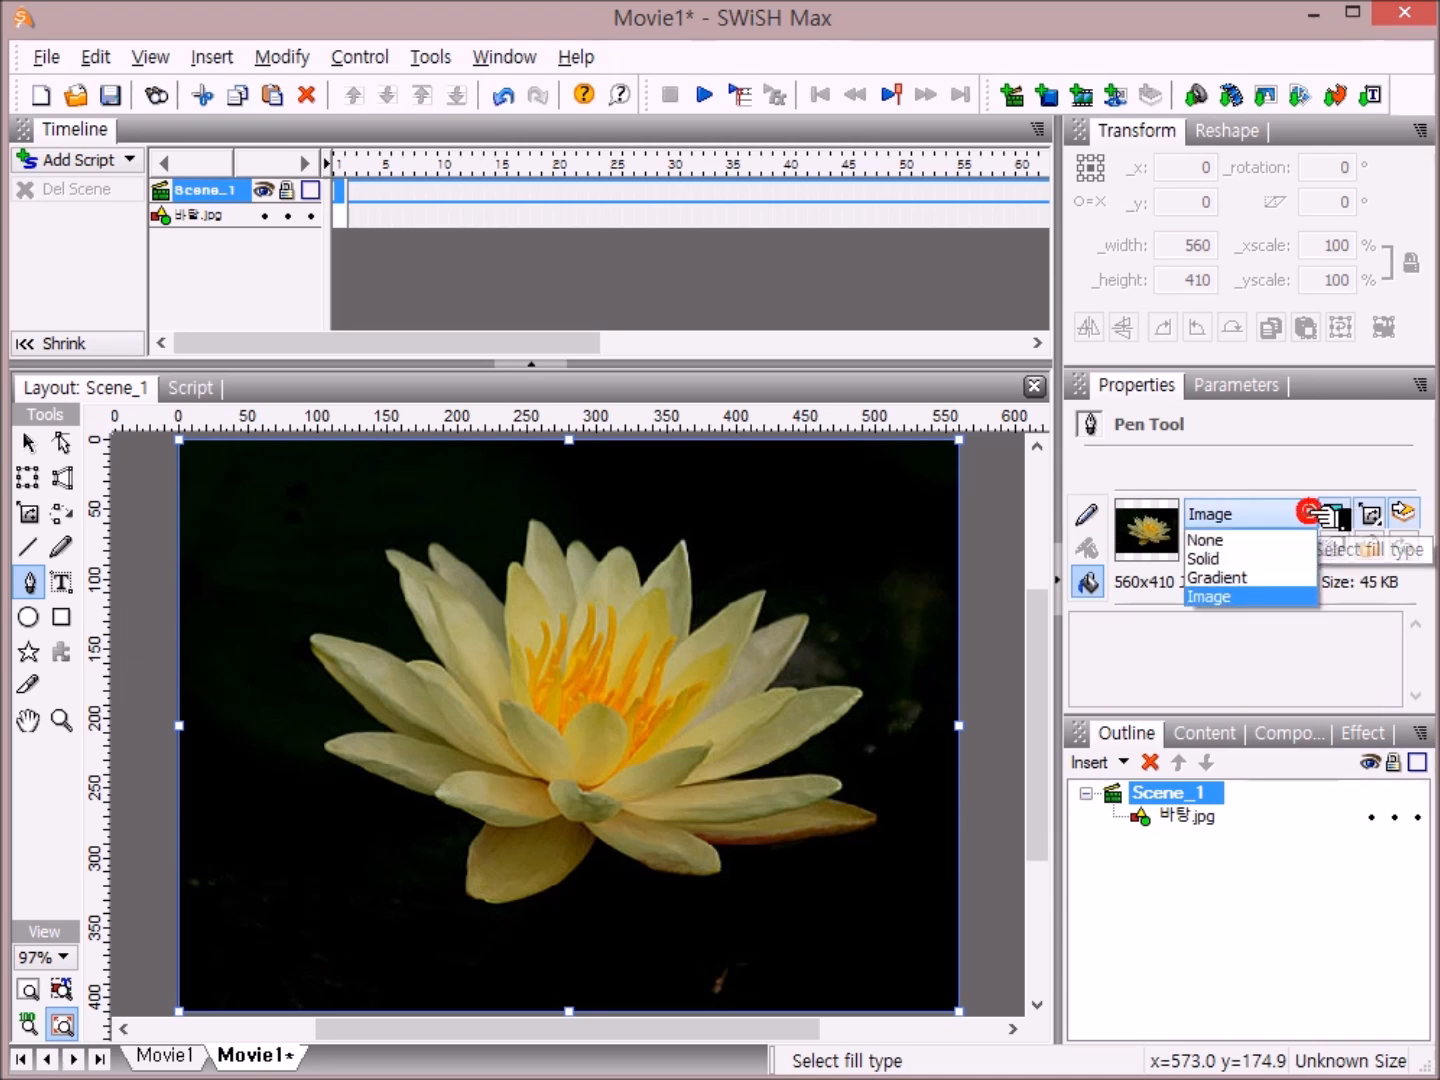
pyautogui.click(1258, 567)
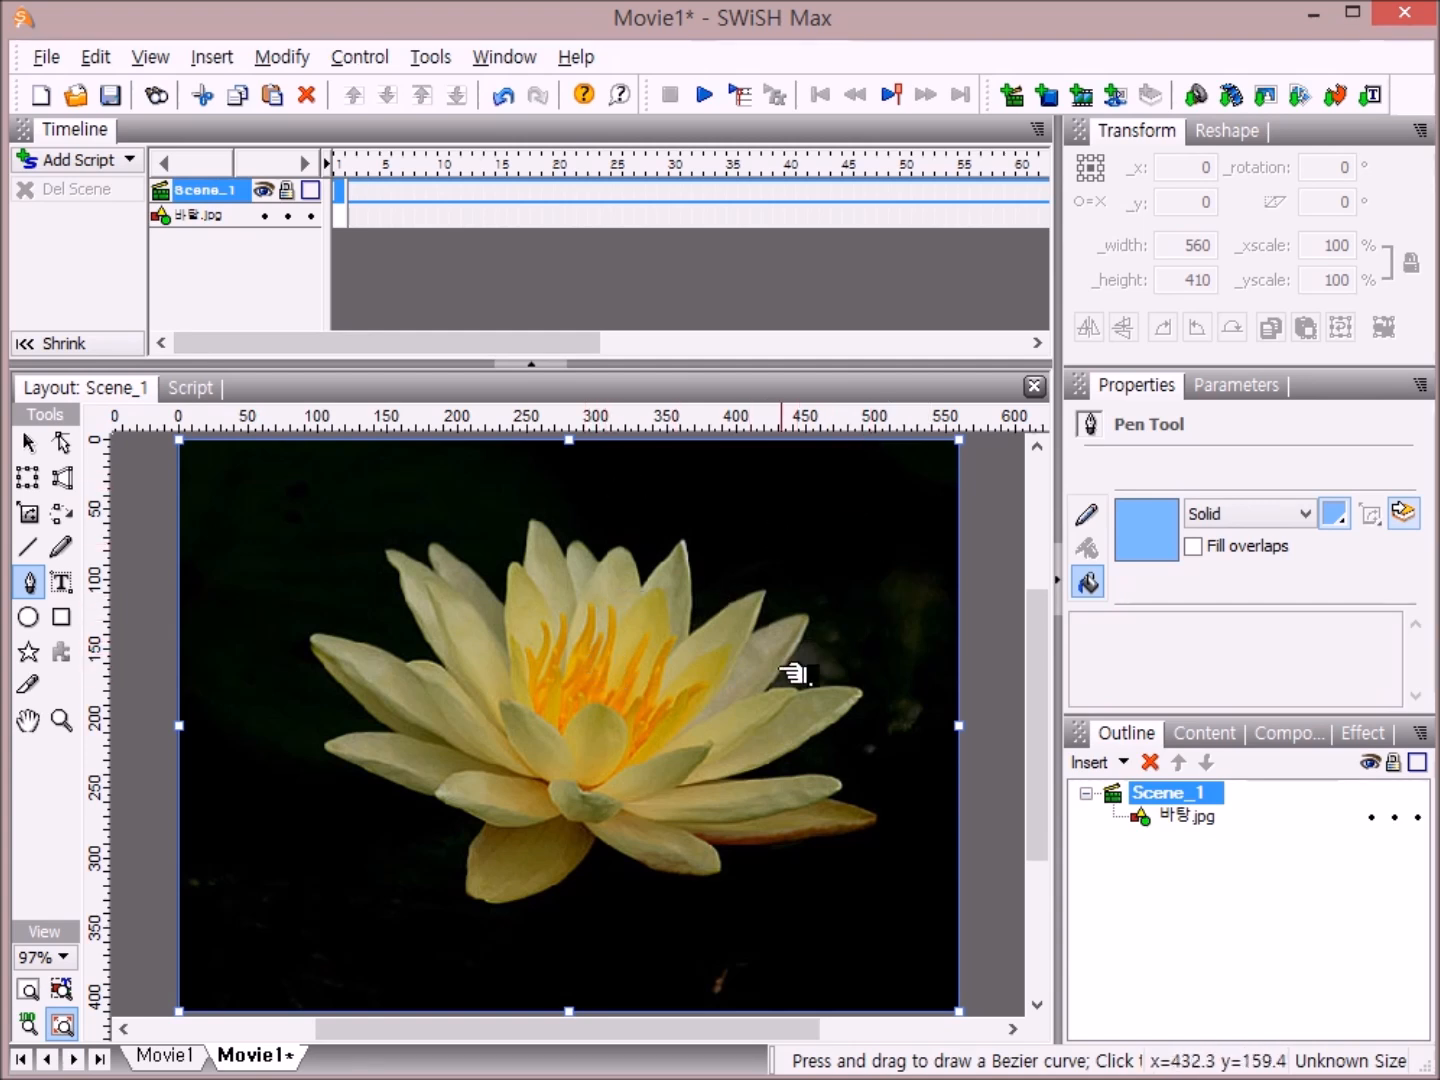
# - Start a Pen outline along the left edge of the flower's upper-left petal up to its tip, about 41 by 83 pixels
pyautogui.click(447, 662)
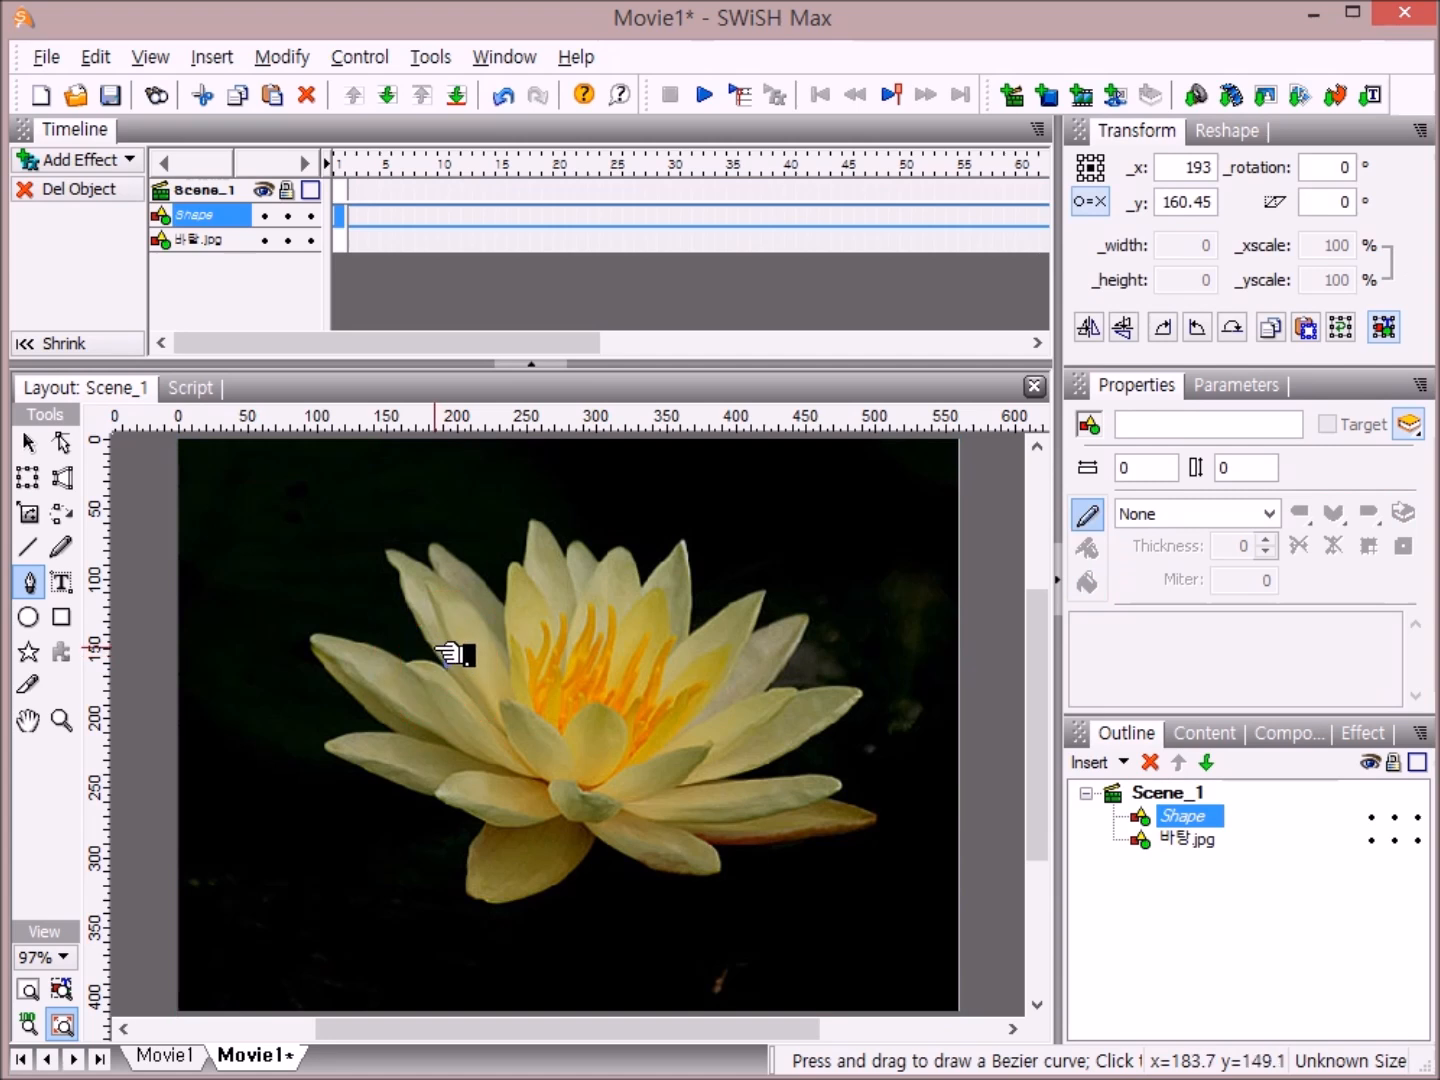
pyautogui.click(433, 646)
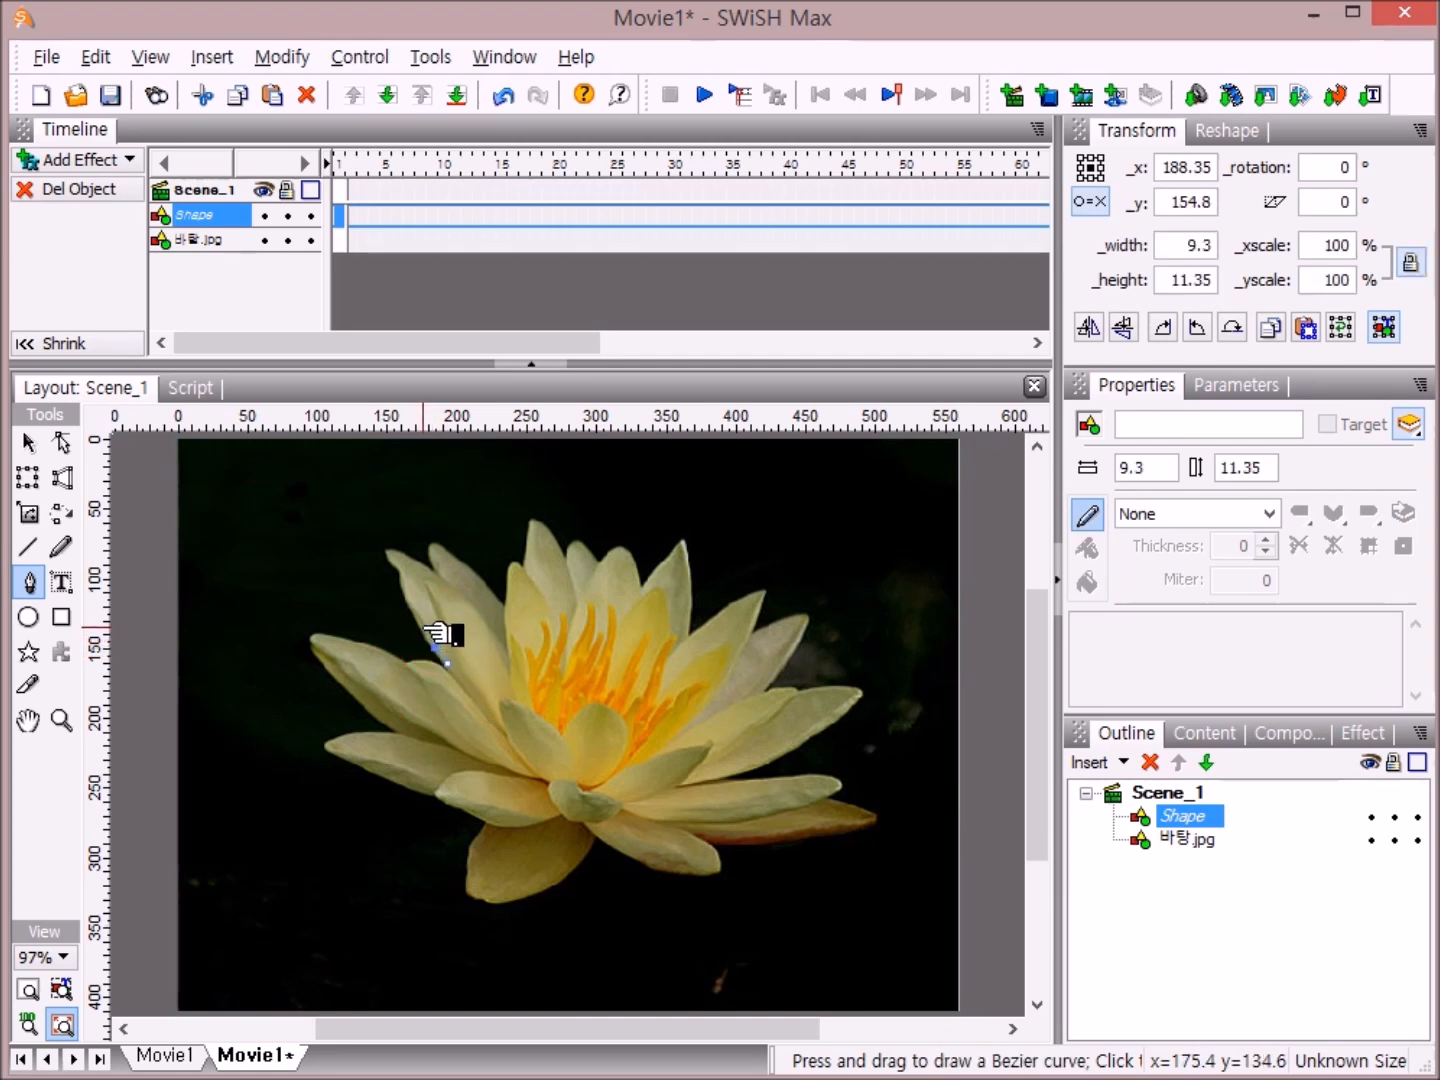
pyautogui.click(423, 625)
pyautogui.click(416, 617)
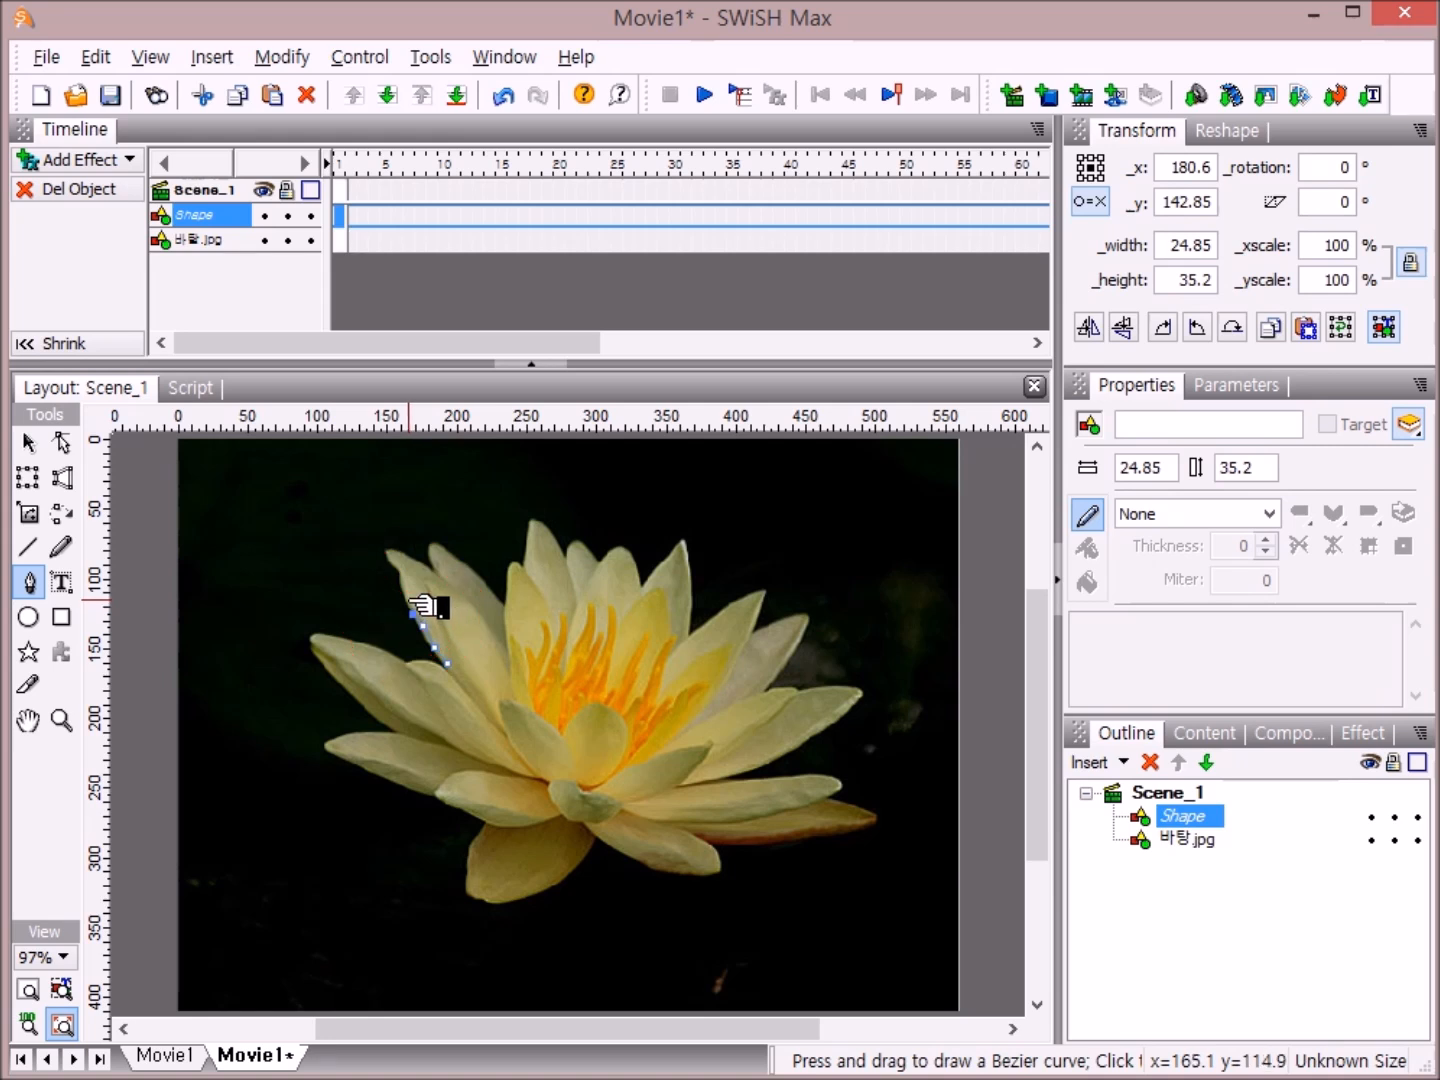
pyautogui.click(403, 587)
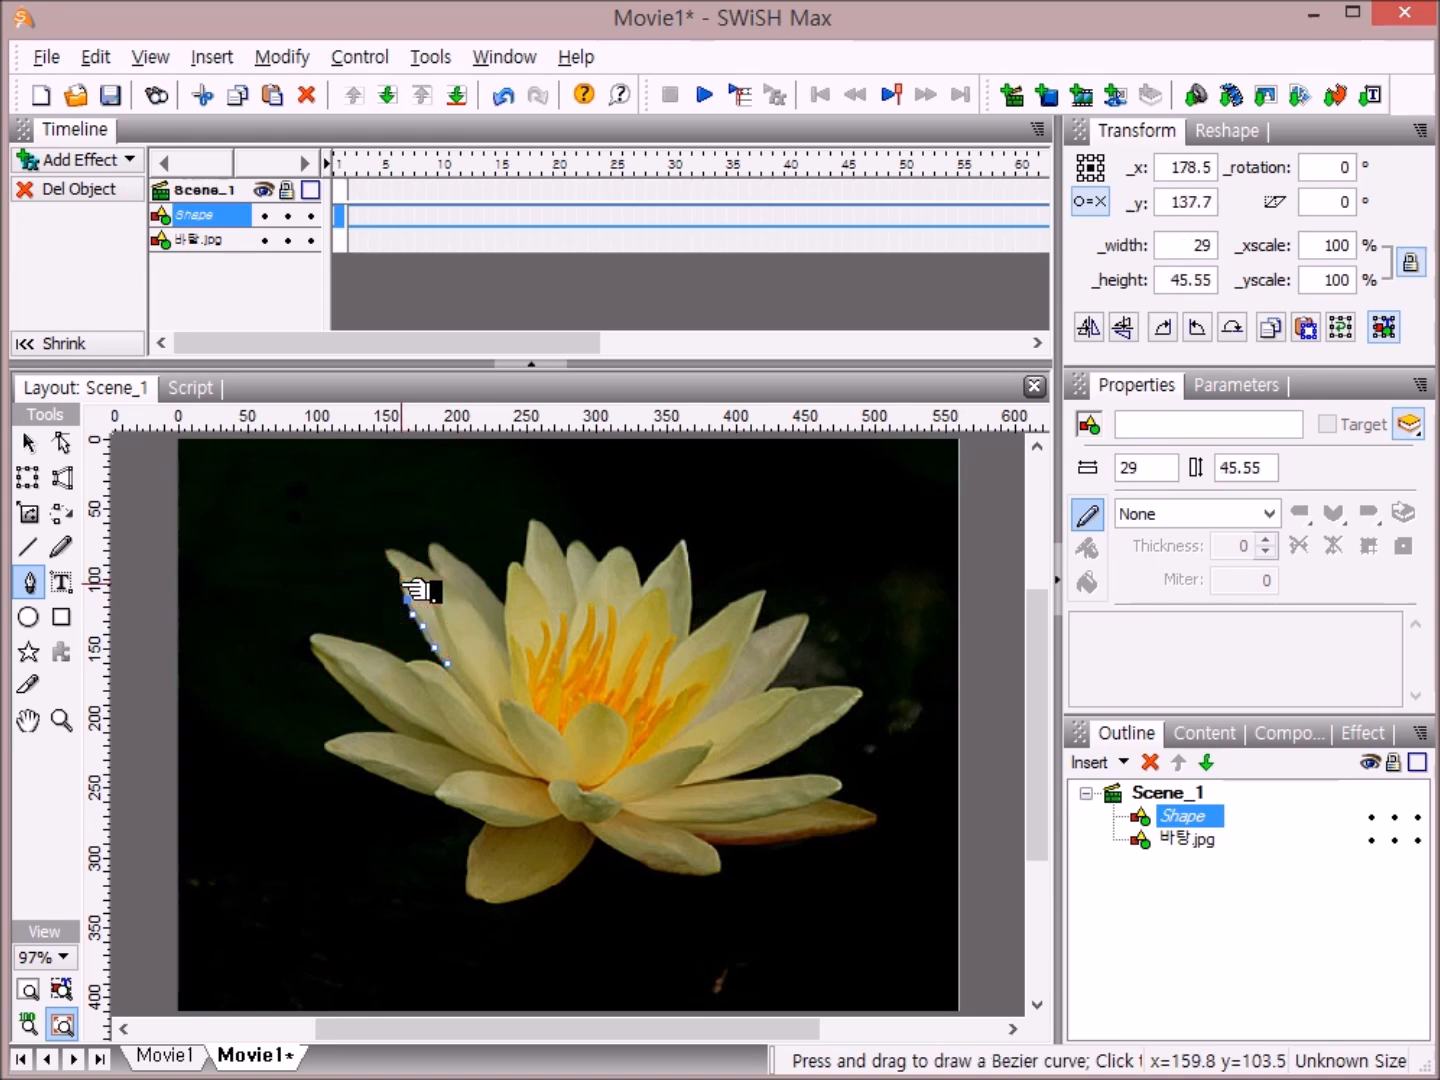
pyautogui.click(401, 583)
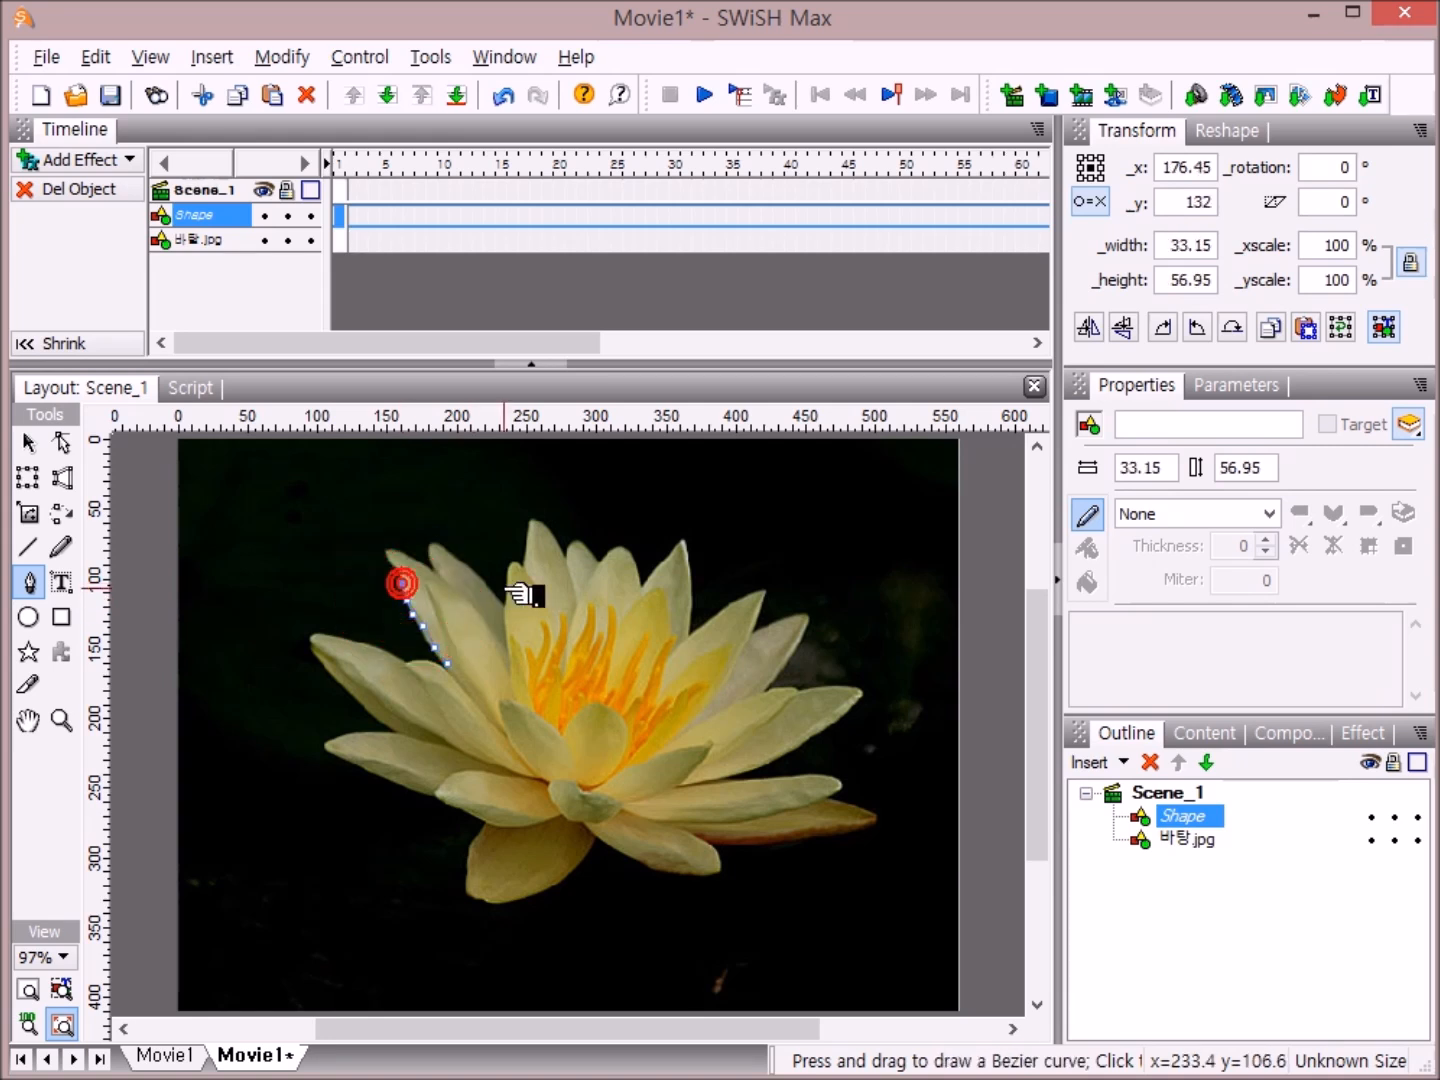
pyautogui.click(396, 566)
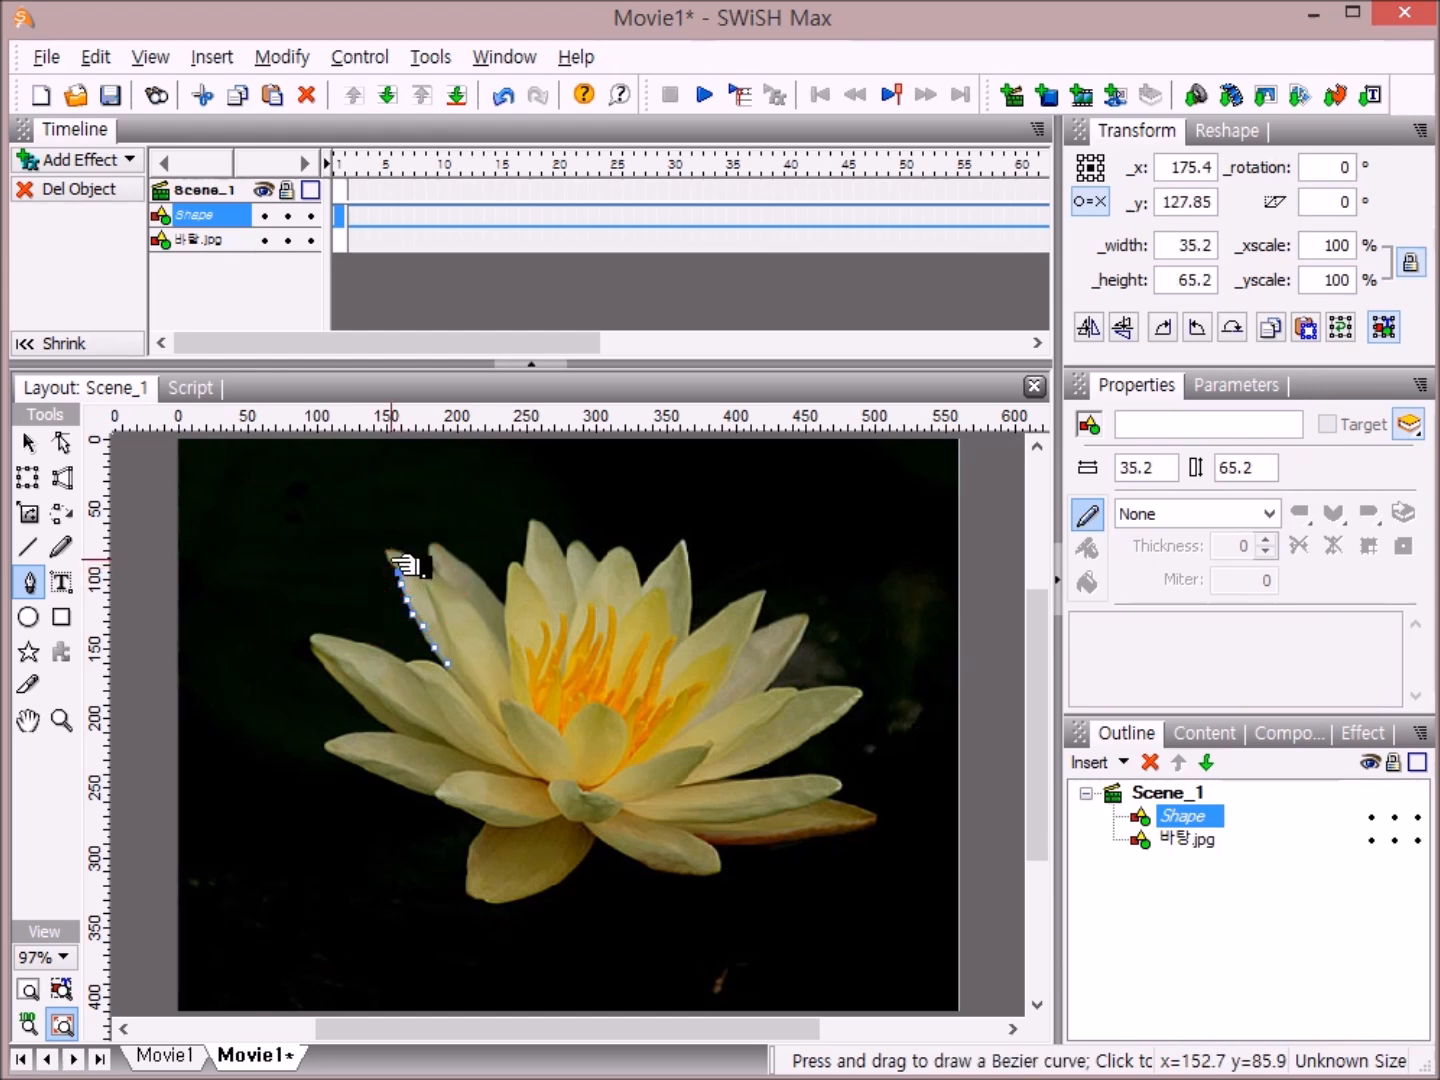
pyautogui.click(389, 557)
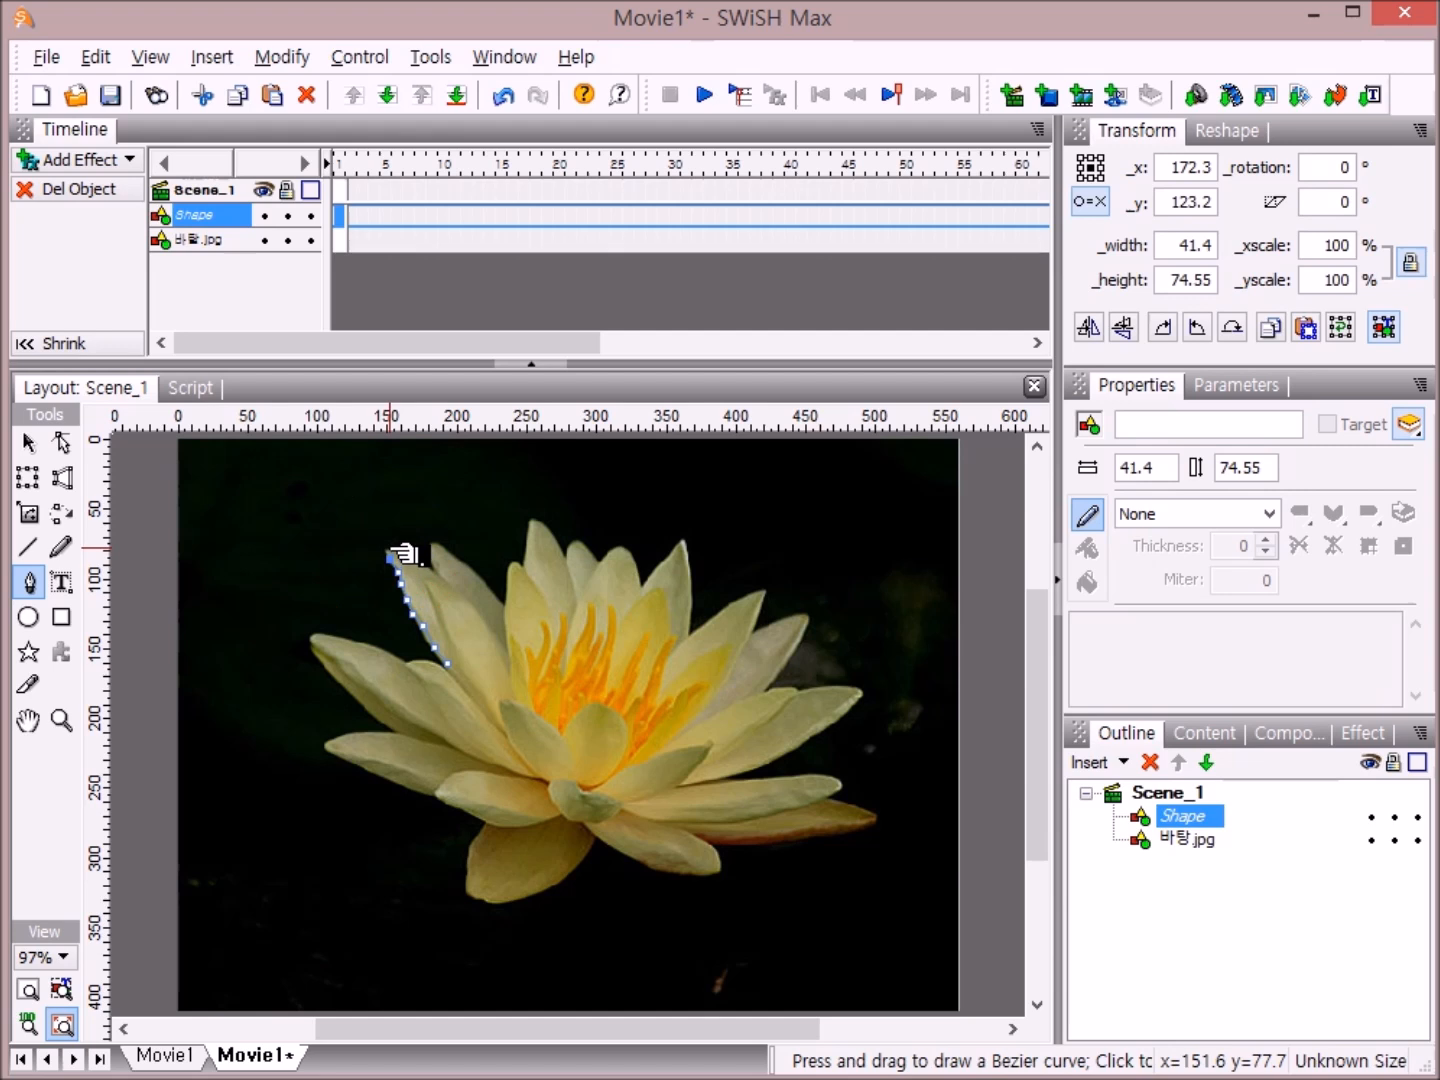
pyautogui.click(391, 550)
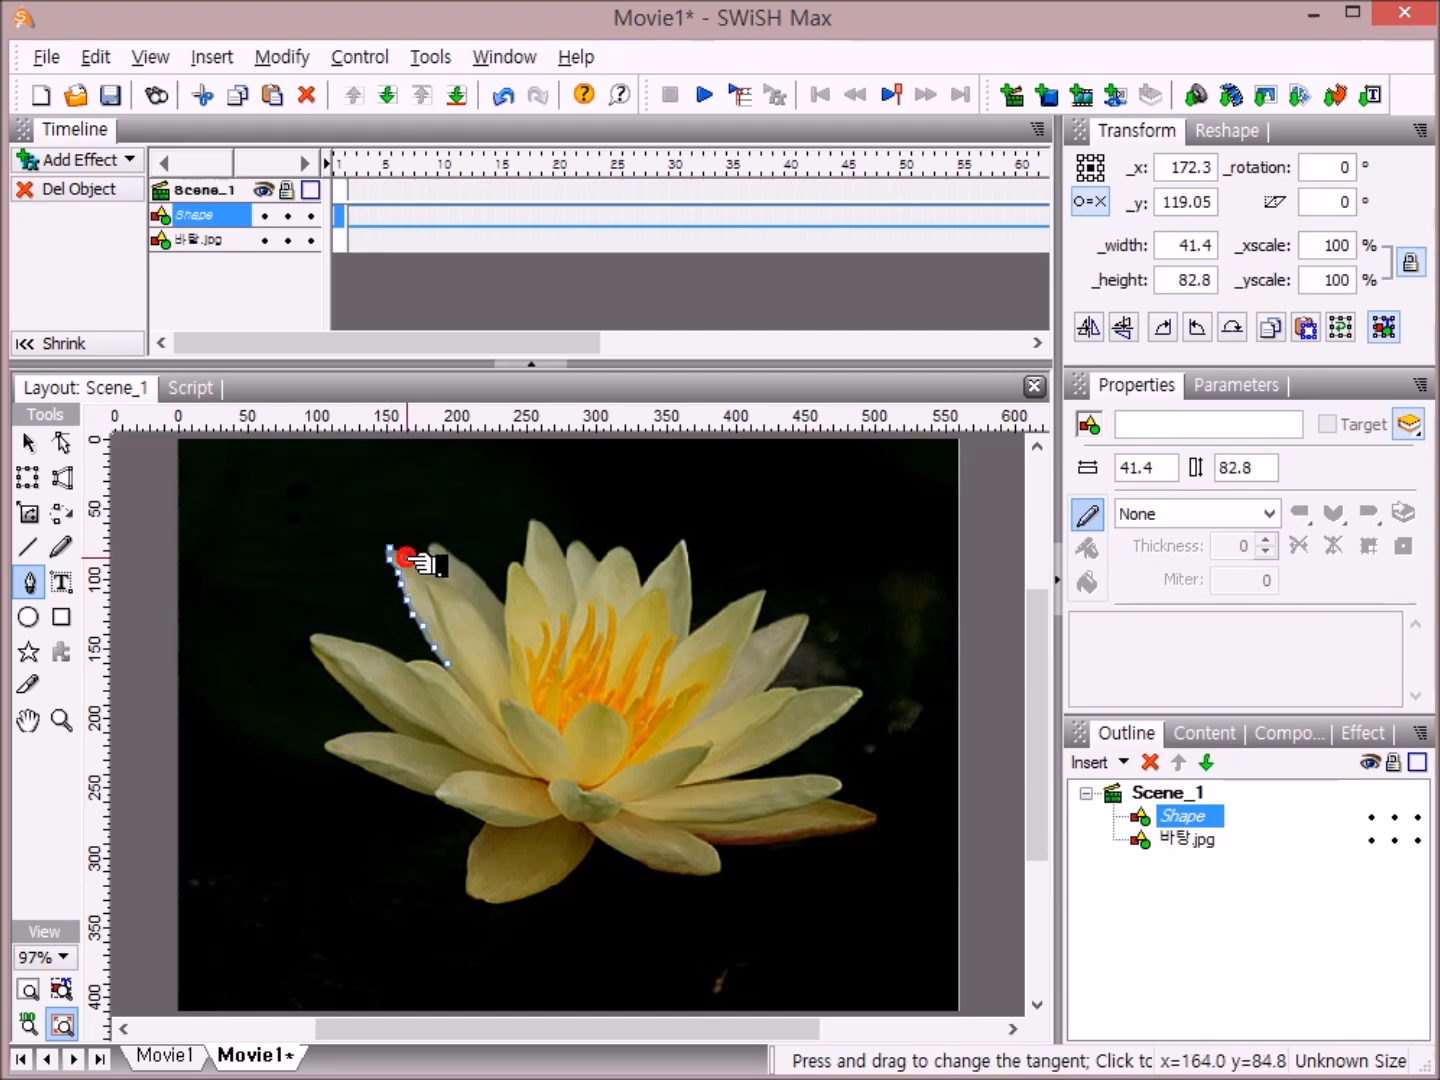
# - Extend the outline over the neighbouring petal and down to the notch beyond it, to about 83 pixels wide
pyautogui.click(453, 577)
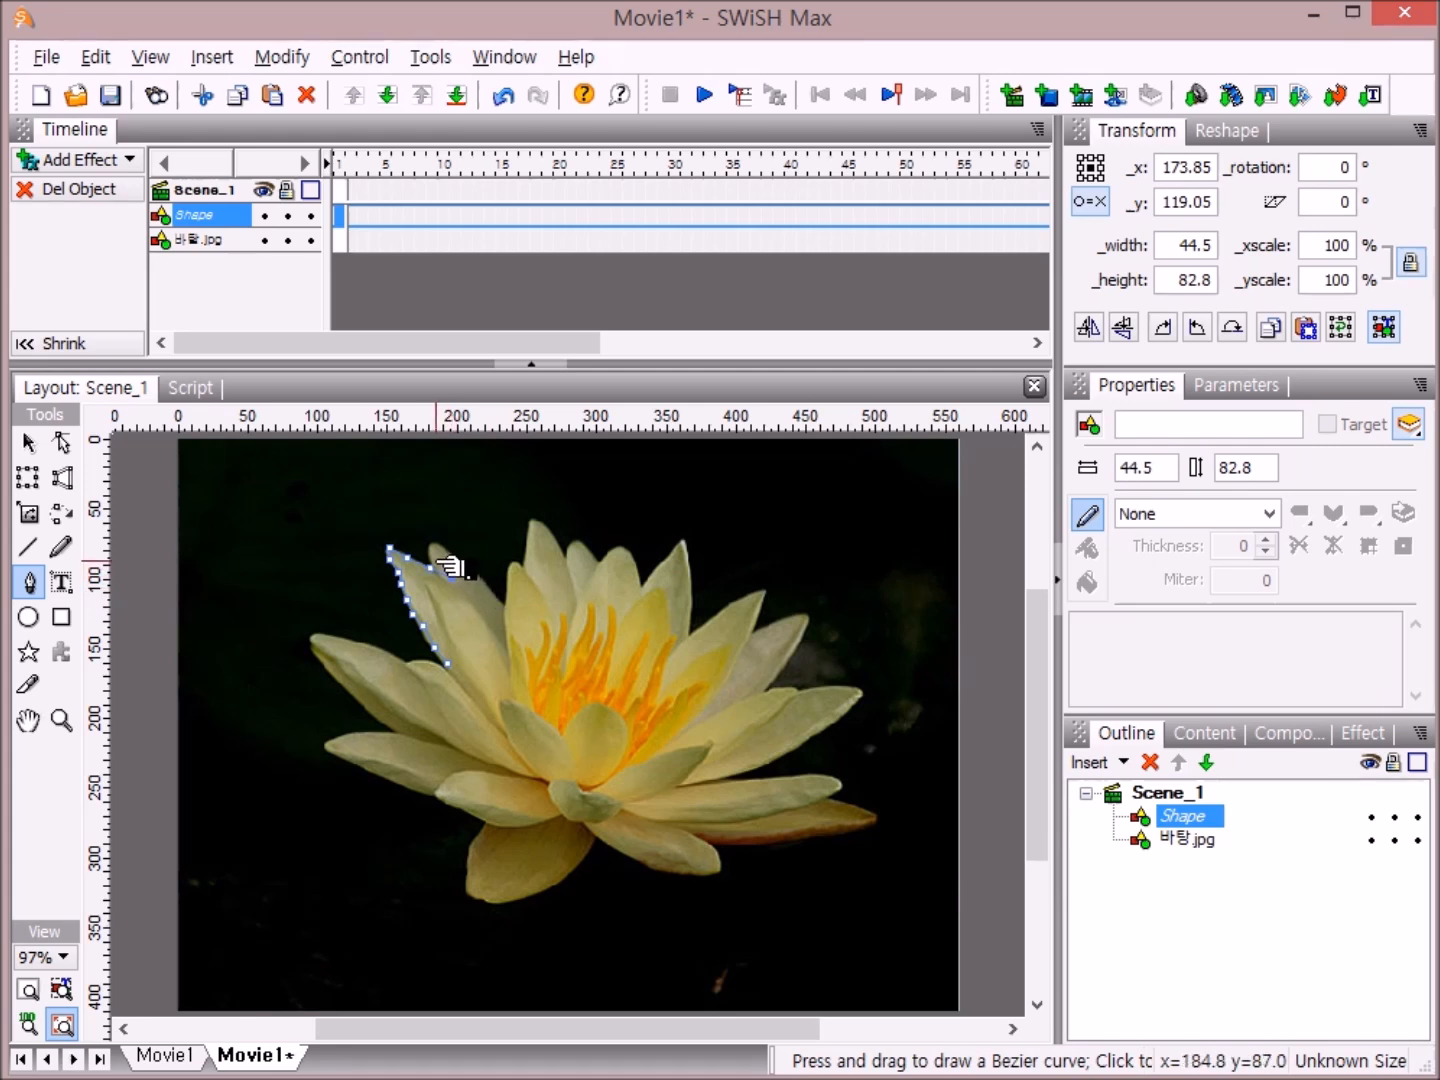
pyautogui.click(436, 559)
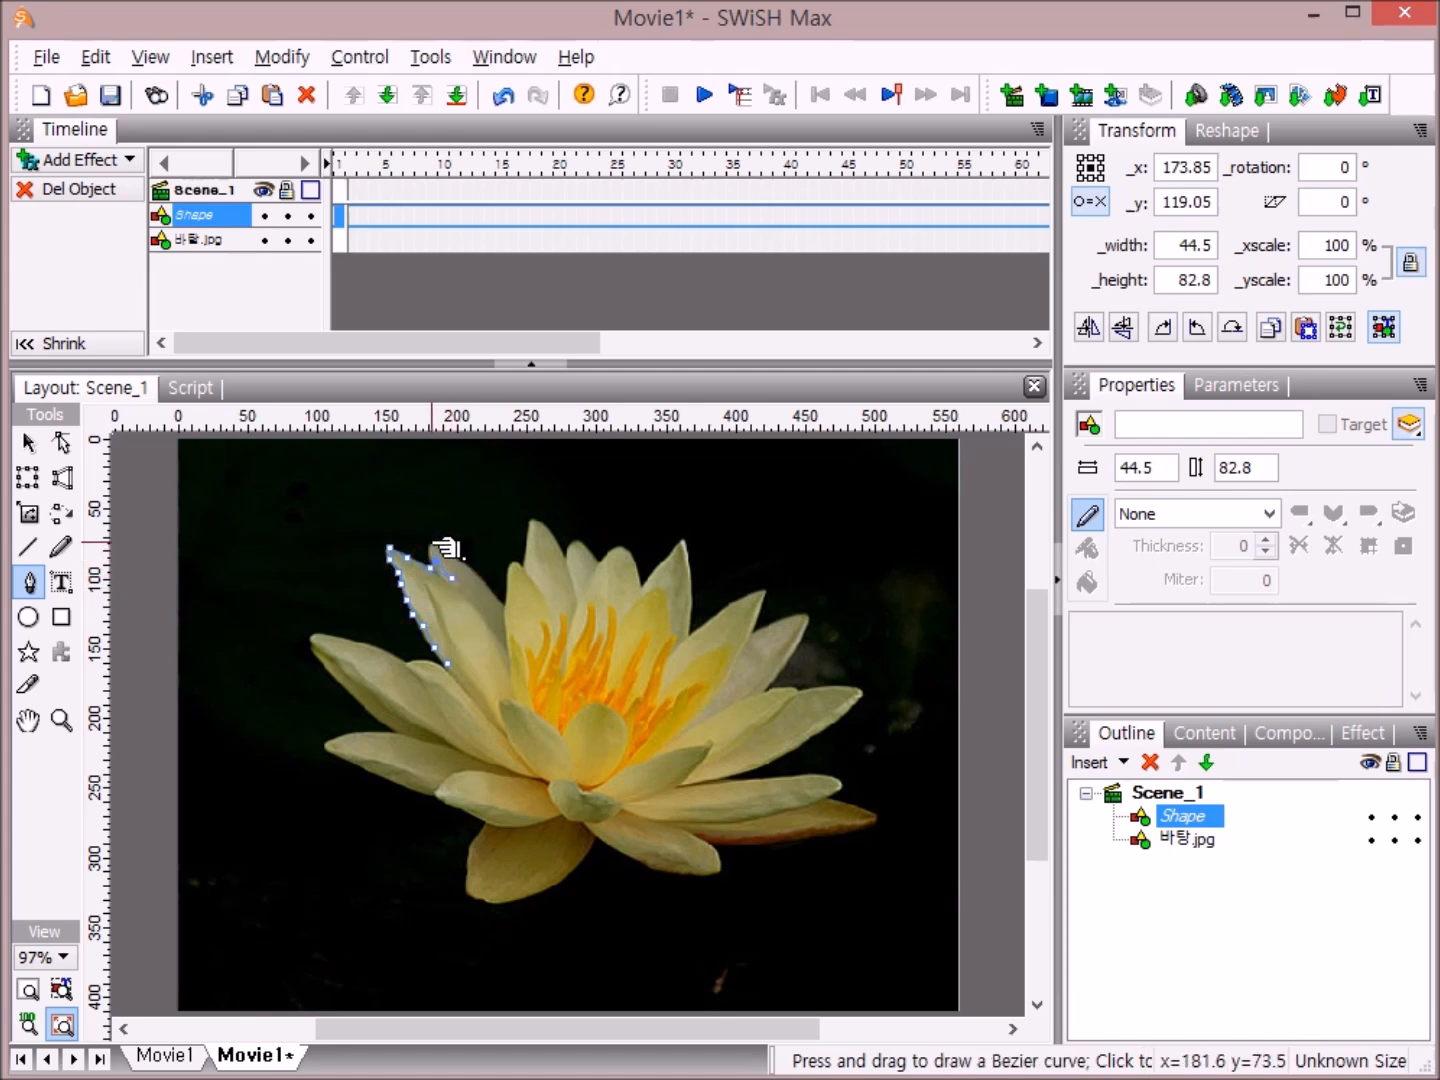
pyautogui.click(435, 546)
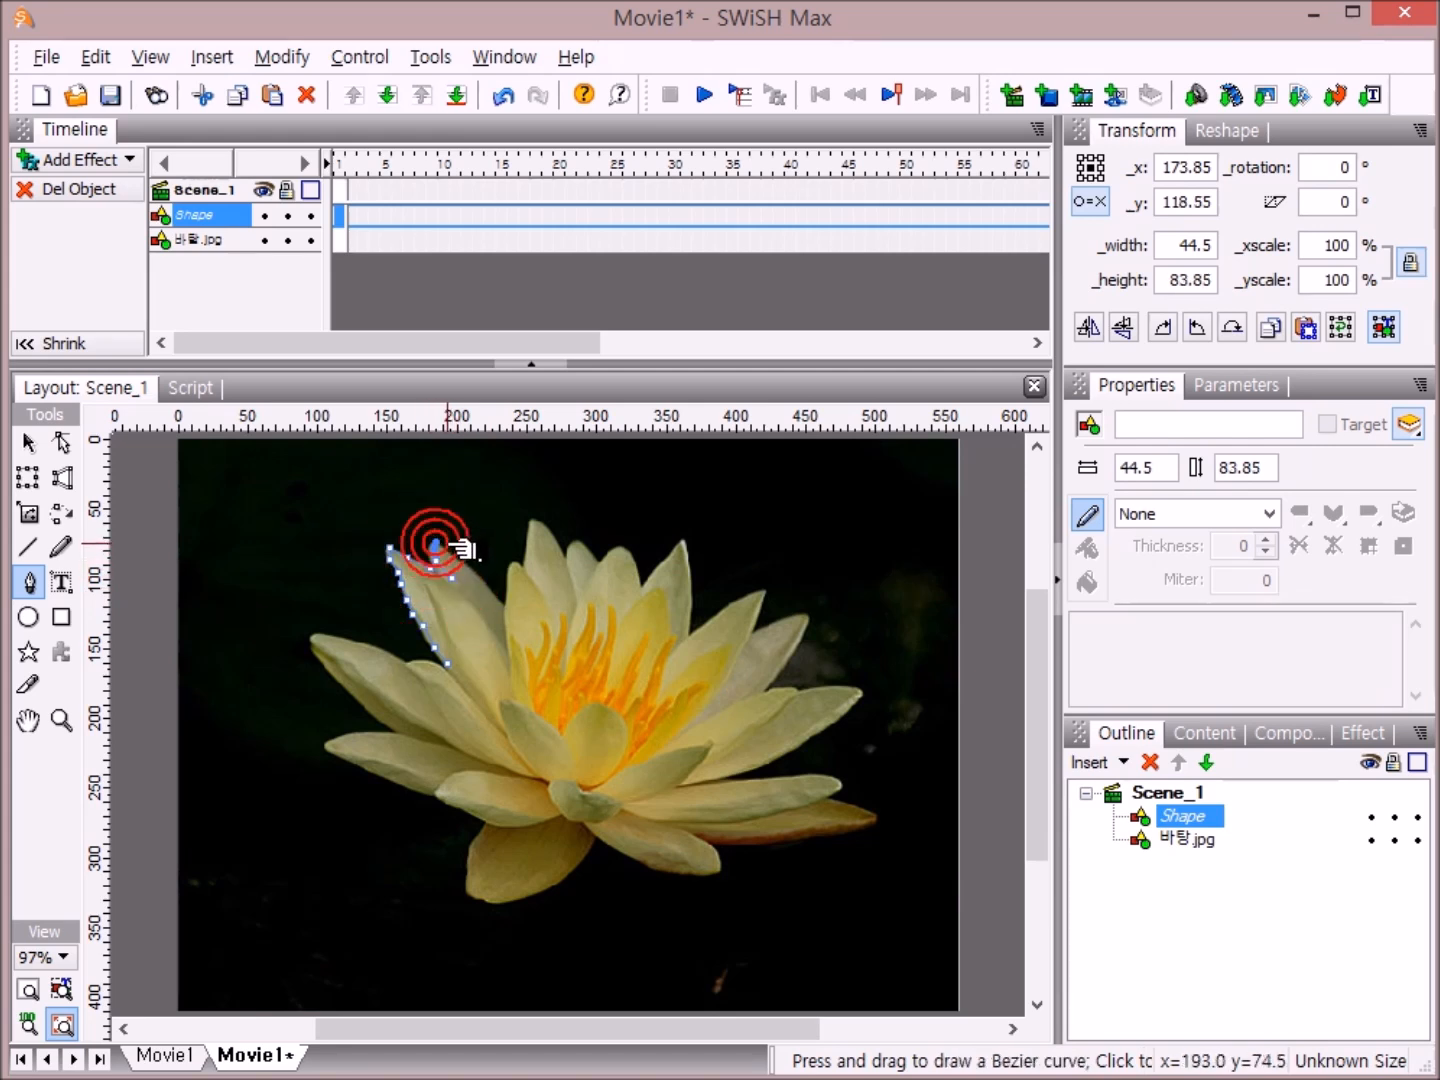
pyautogui.click(441, 548)
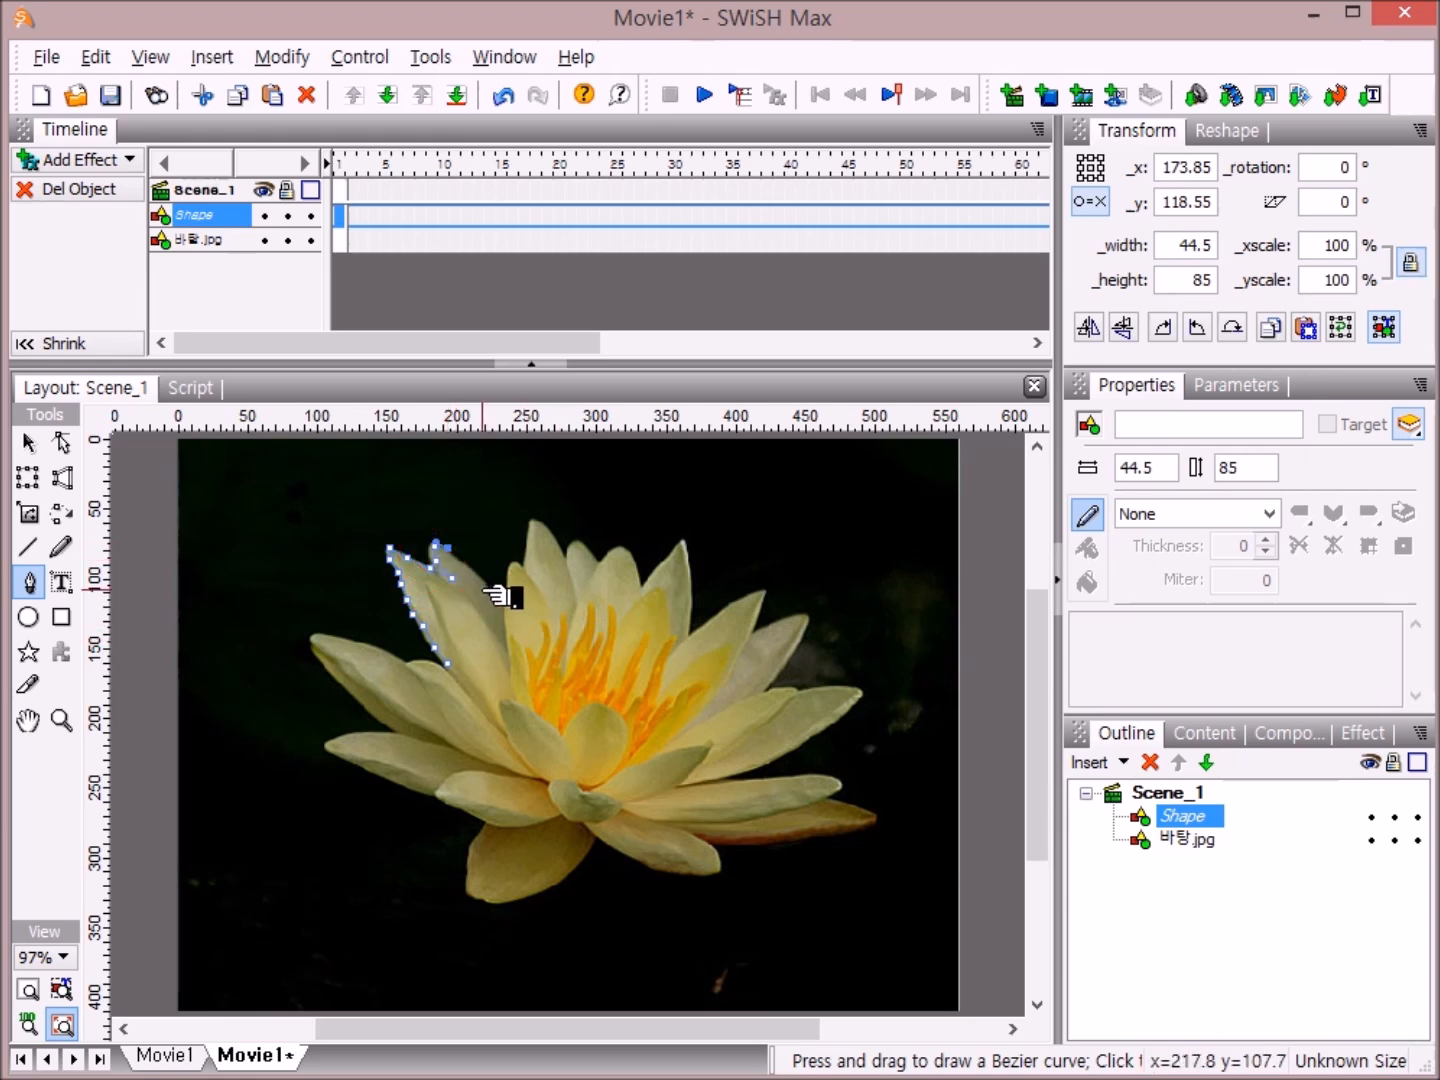
pyautogui.click(464, 565)
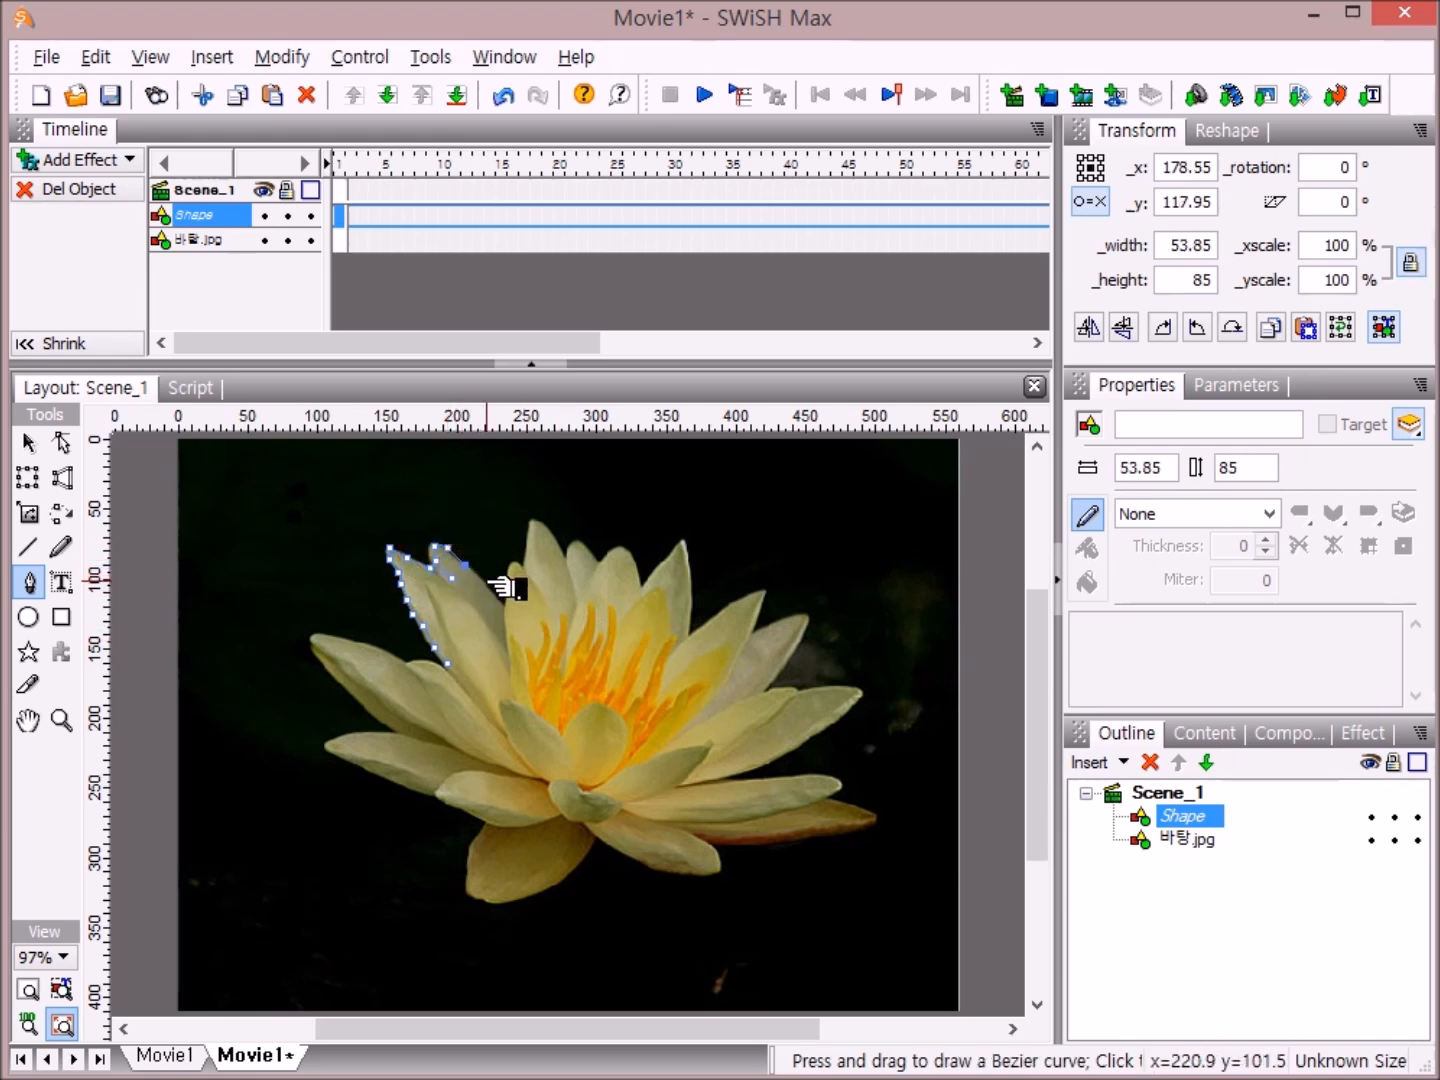
pyautogui.click(487, 581)
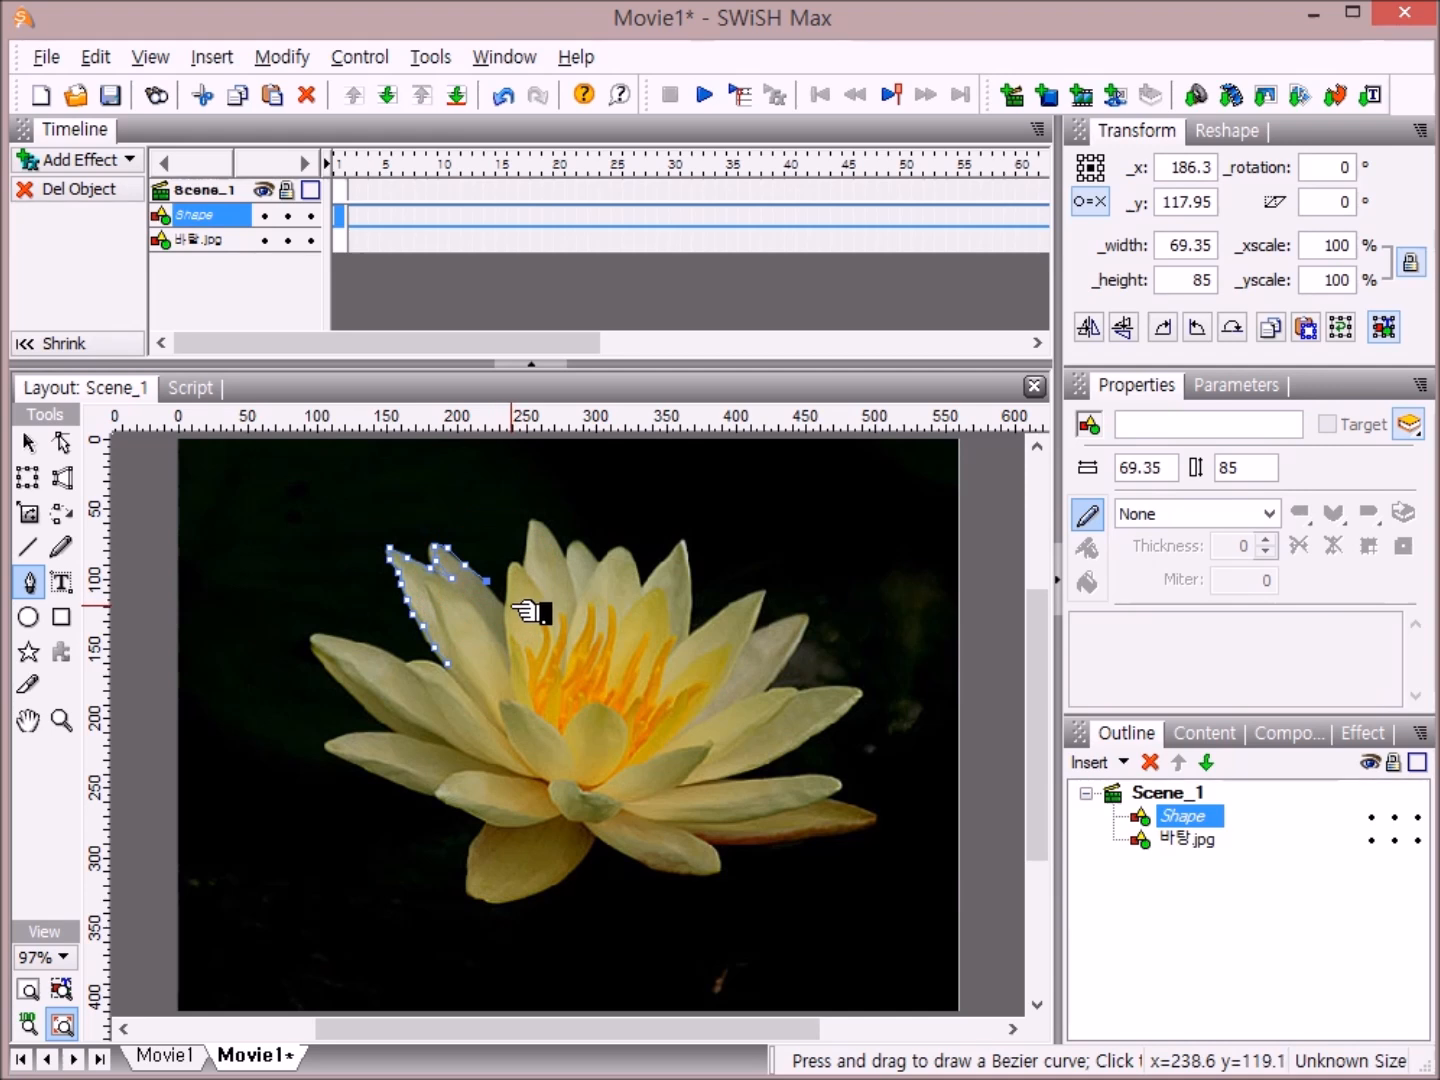
pyautogui.click(506, 602)
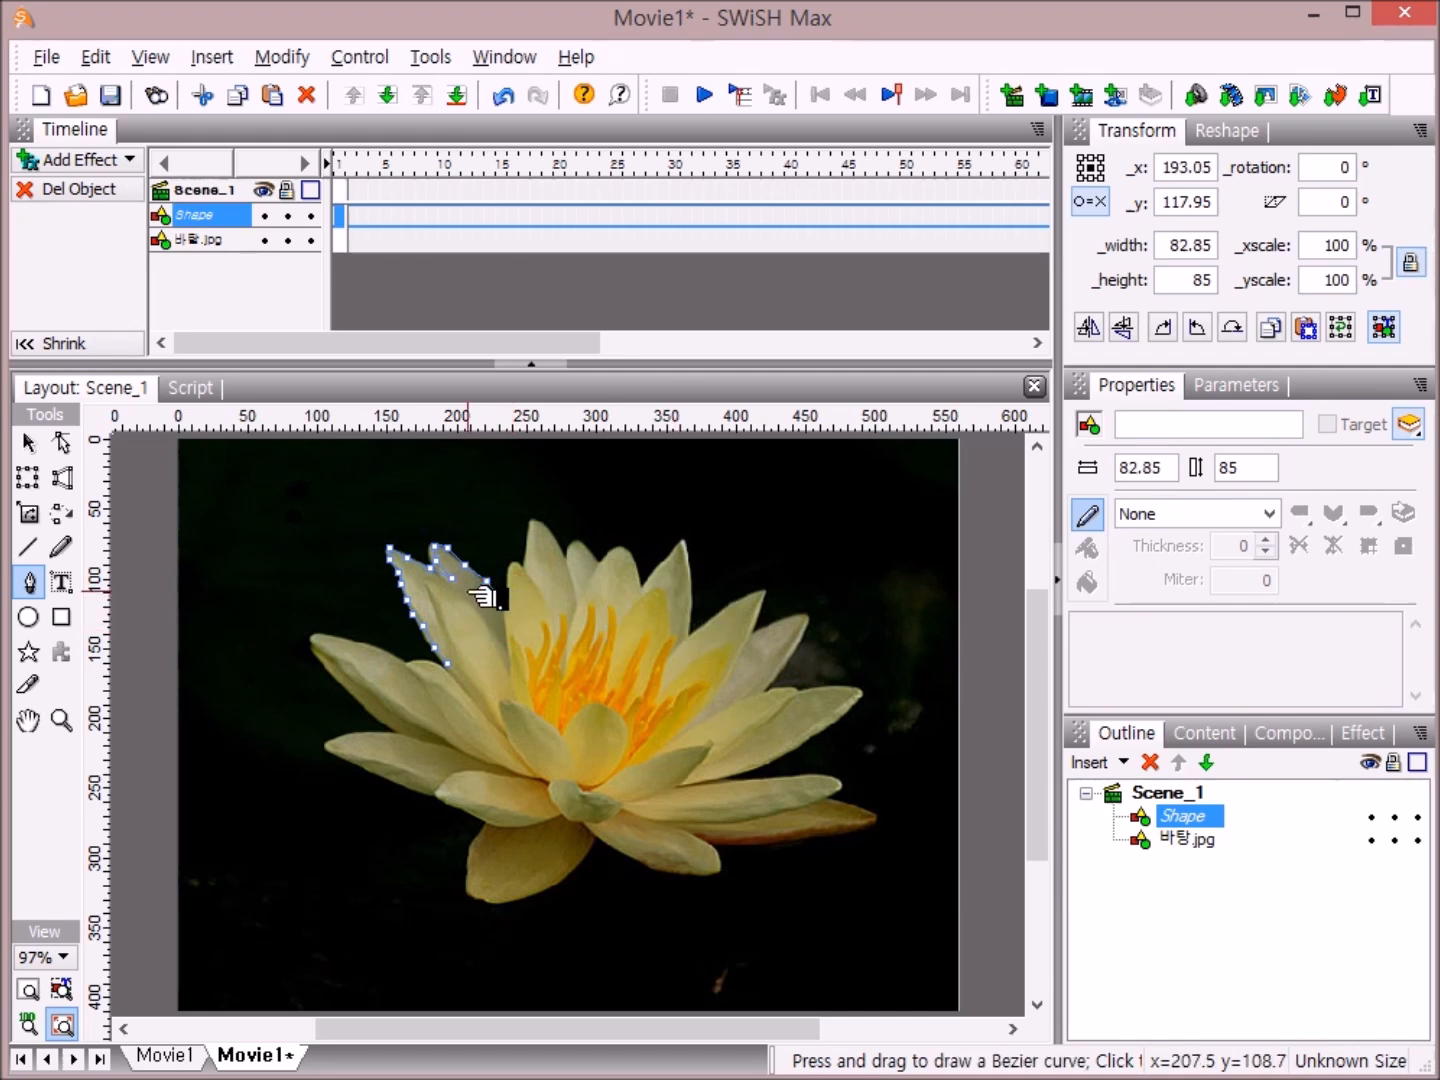
# - Extend the outline out of the notch and up to the tip of the flower's tallest petal, about 106 by 103 pixels overall
pyautogui.moveTo(508, 578); pyautogui.dragTo(538, 579)
pyautogui.click(518, 565)
pyautogui.click(525, 579)
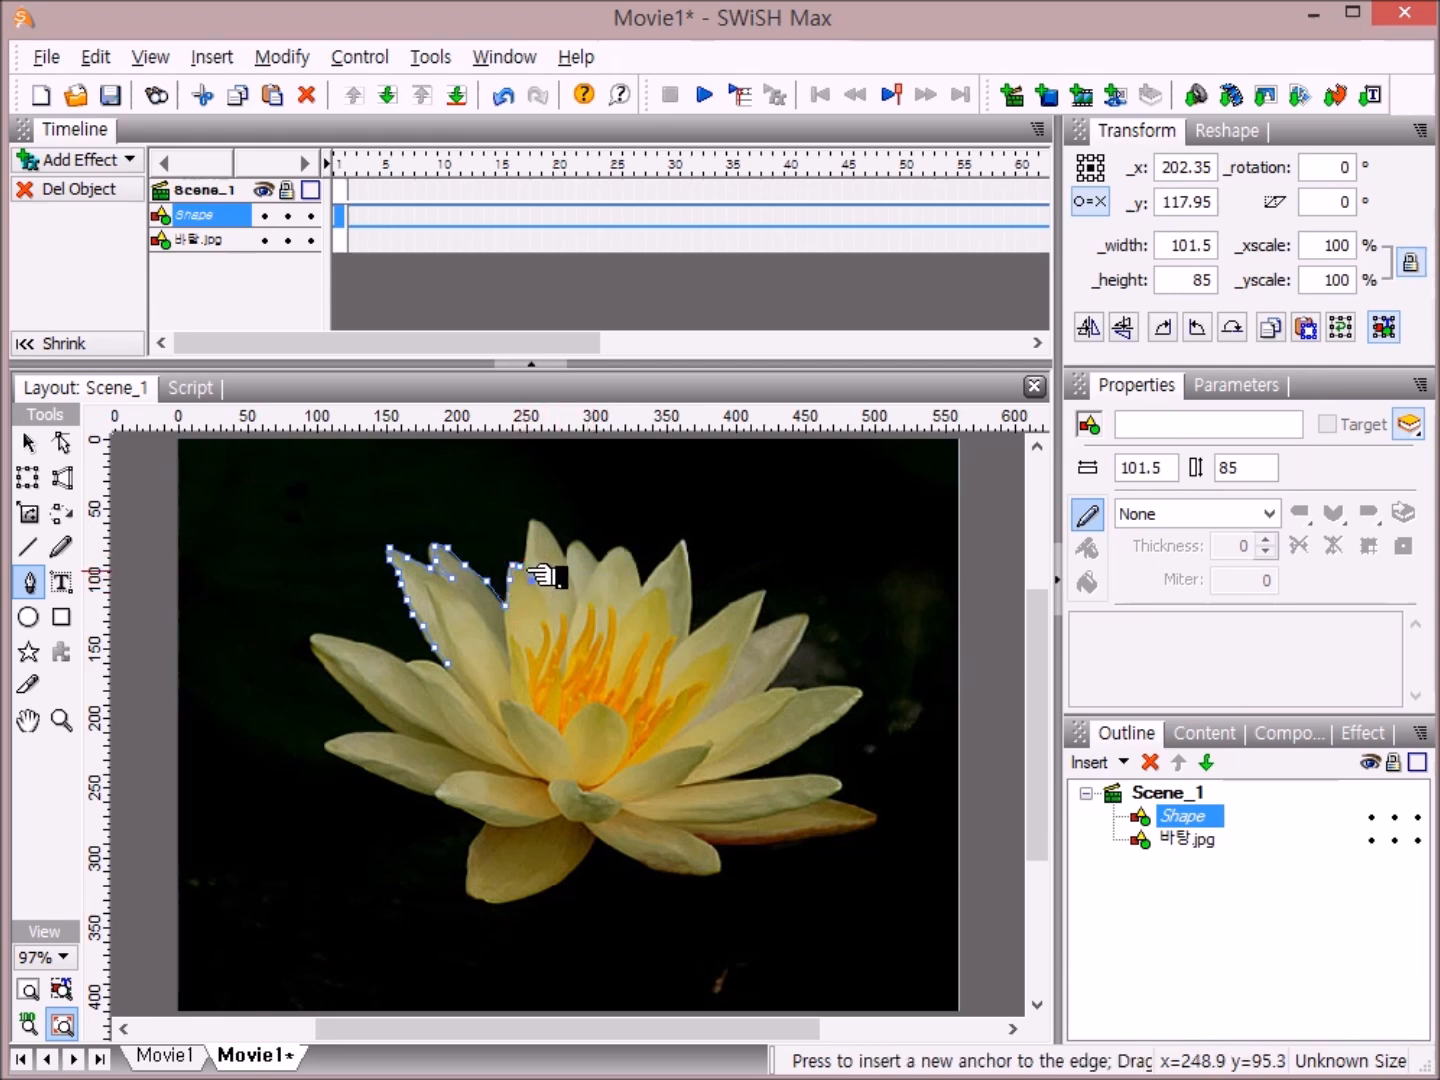
pyautogui.moveTo(533, 570); pyautogui.dragTo(537, 552)
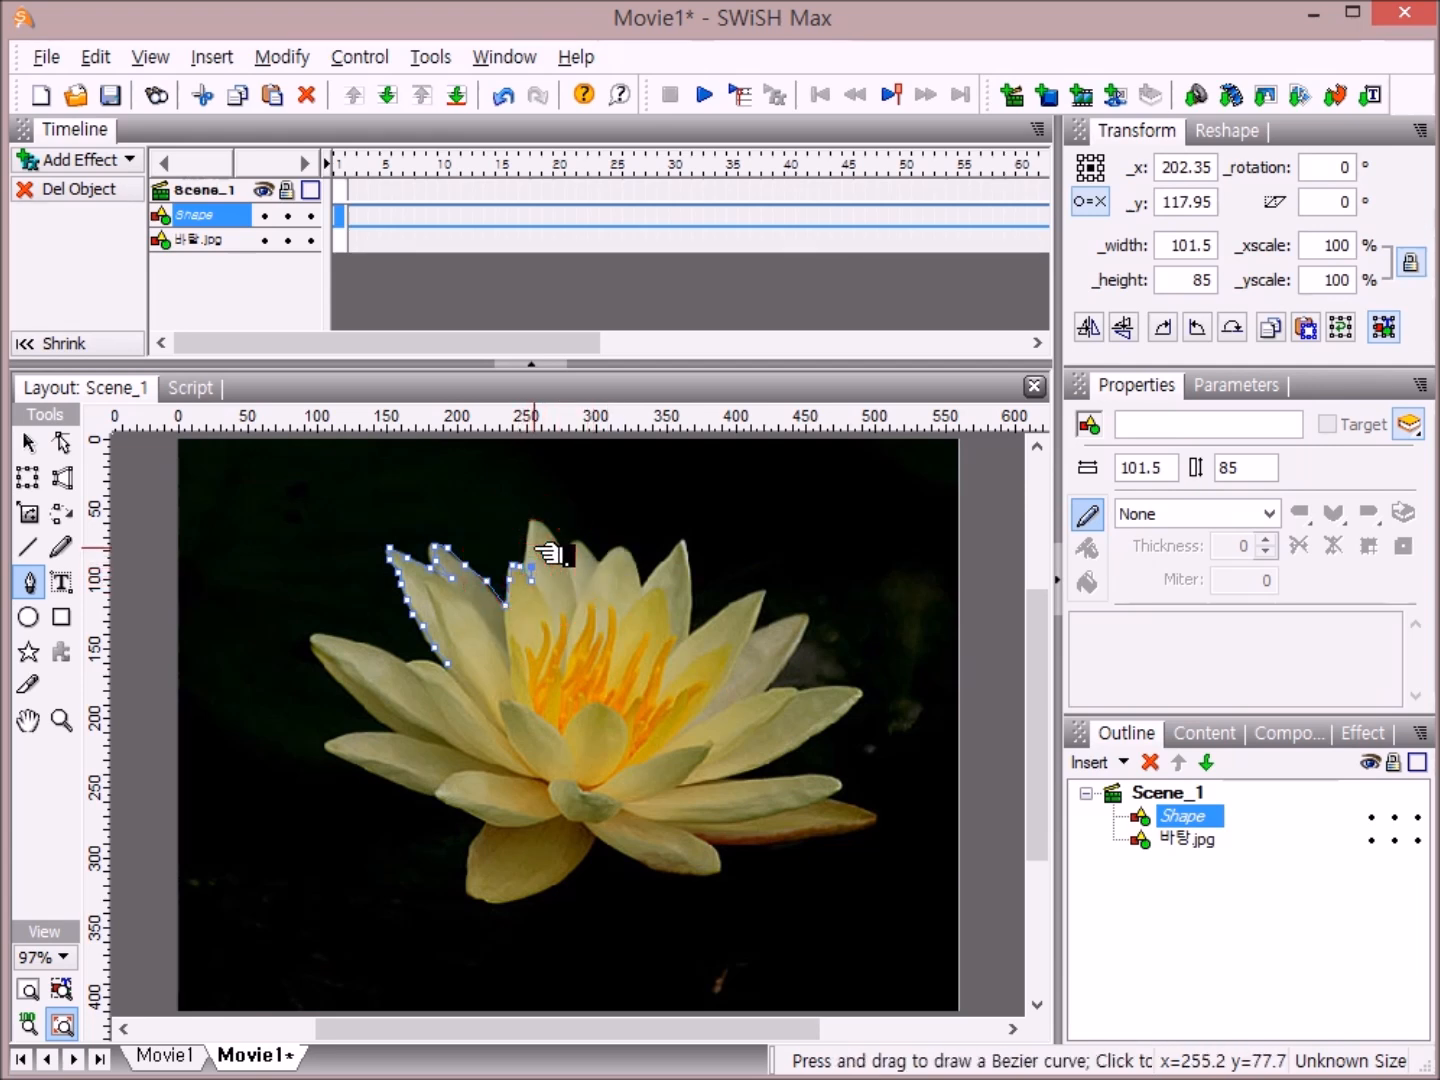
pyautogui.click(529, 541)
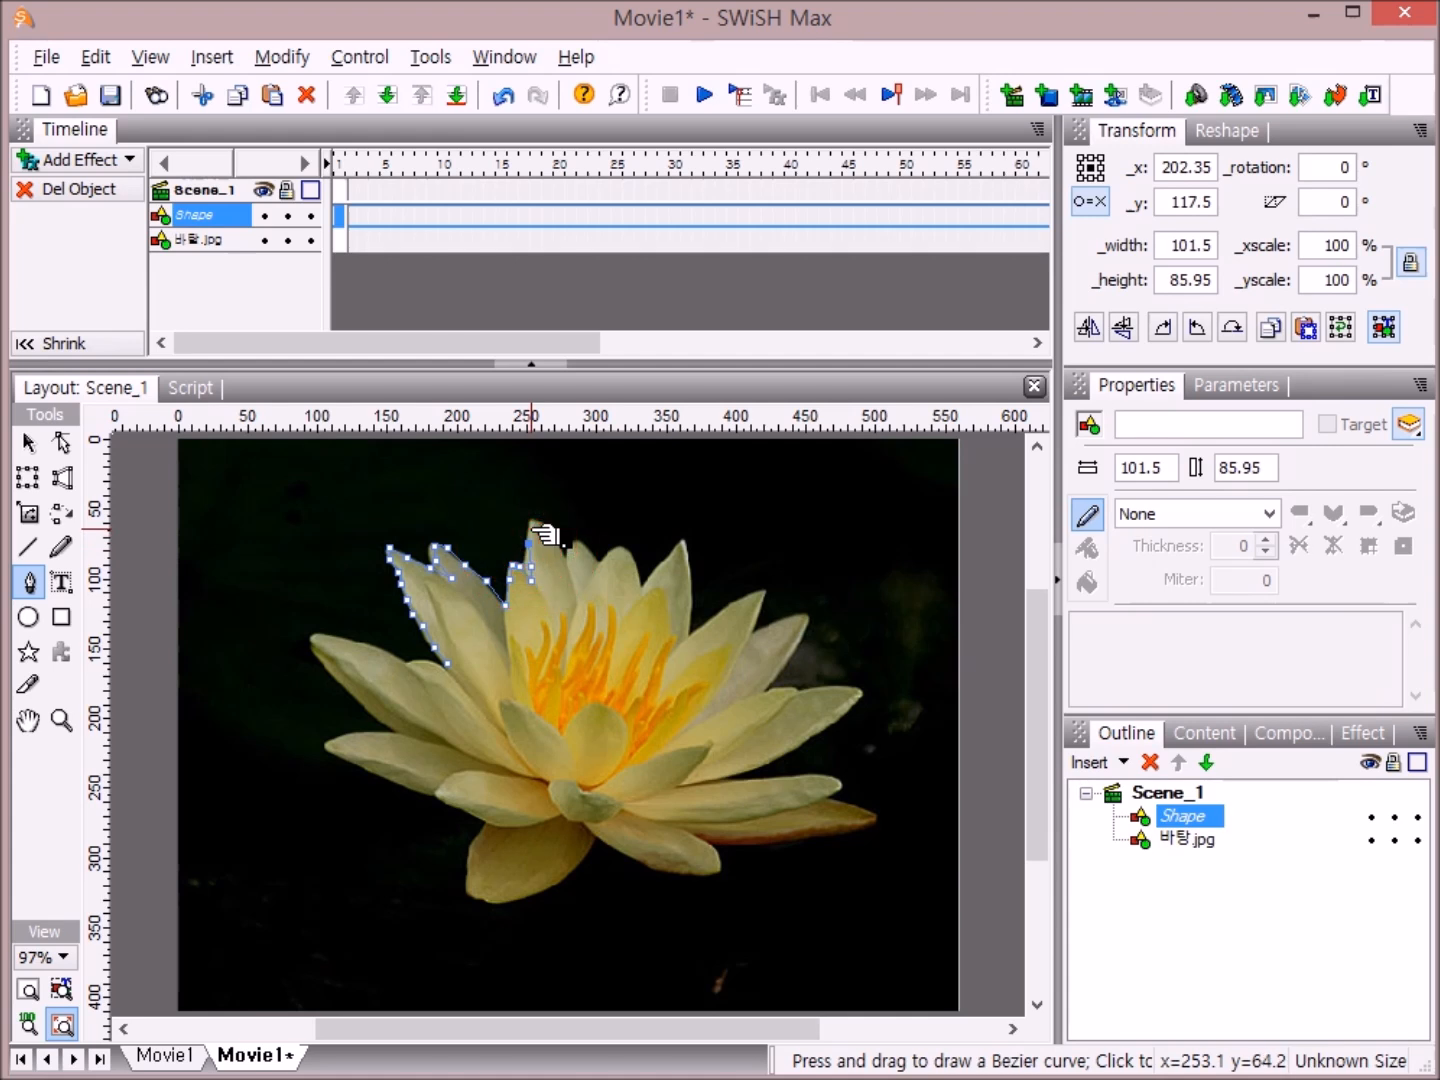
pyautogui.click(536, 520)
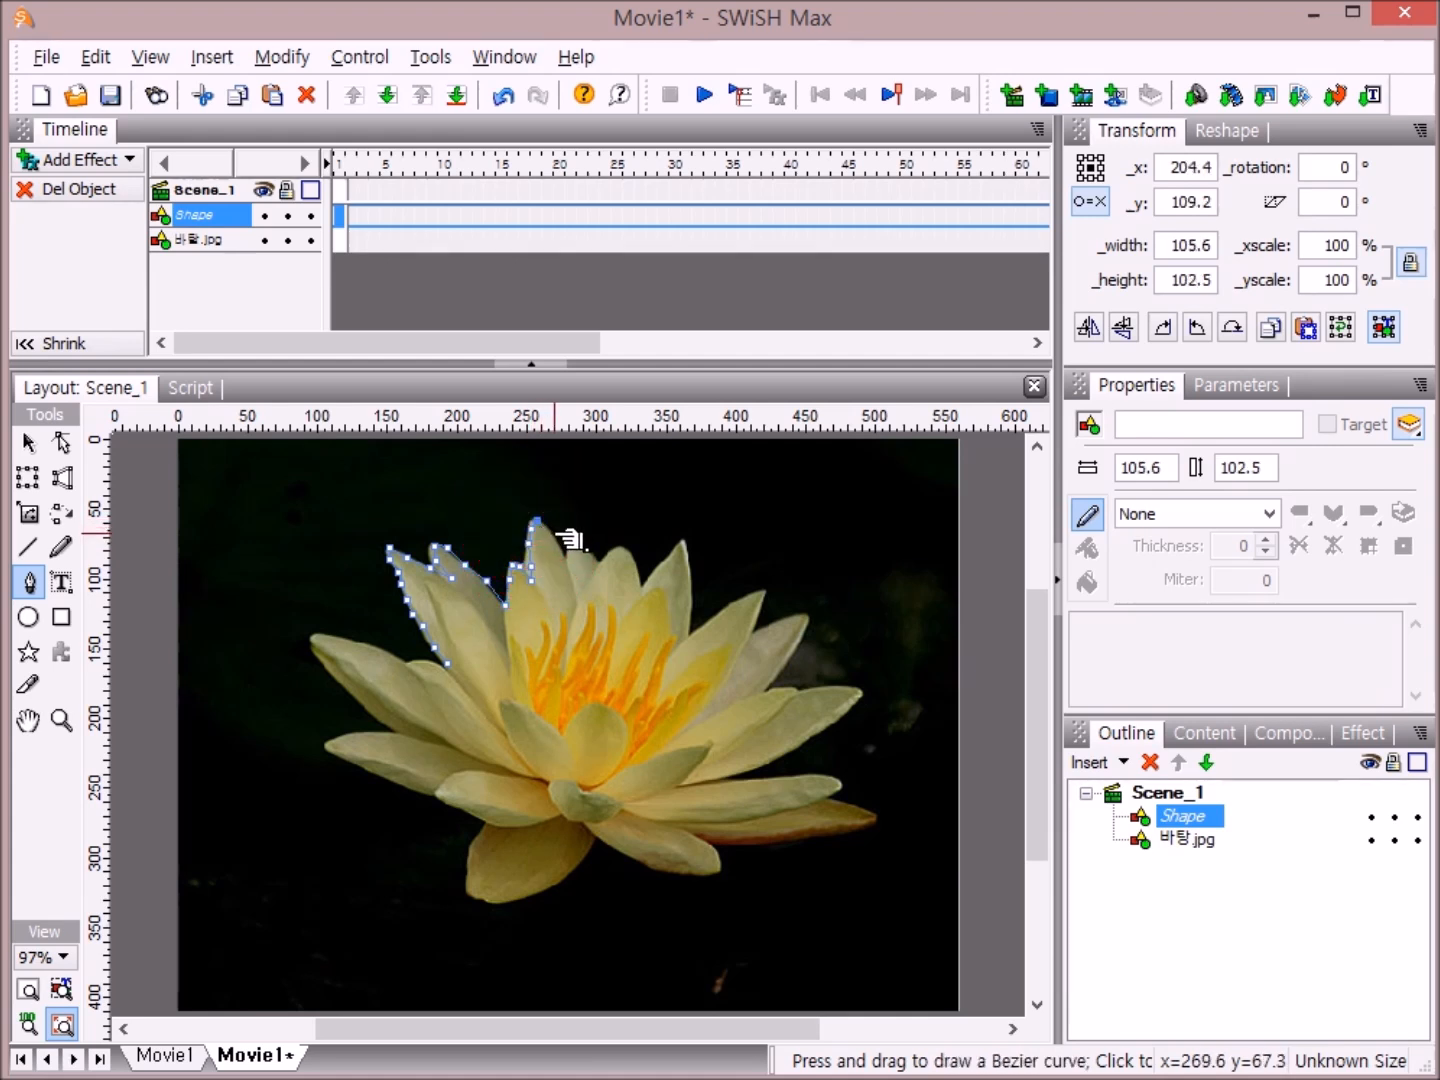
# - Trace down the tallest petal's right edge and over the small petal tip beside it, to about 151 pixels wide
pyautogui.moveTo(553, 537)
pyautogui.mouseDown()
pyautogui.moveTo(577, 538)
pyautogui.moveTo(566, 564)
pyautogui.moveTo(576, 558)
pyautogui.mouseUp()
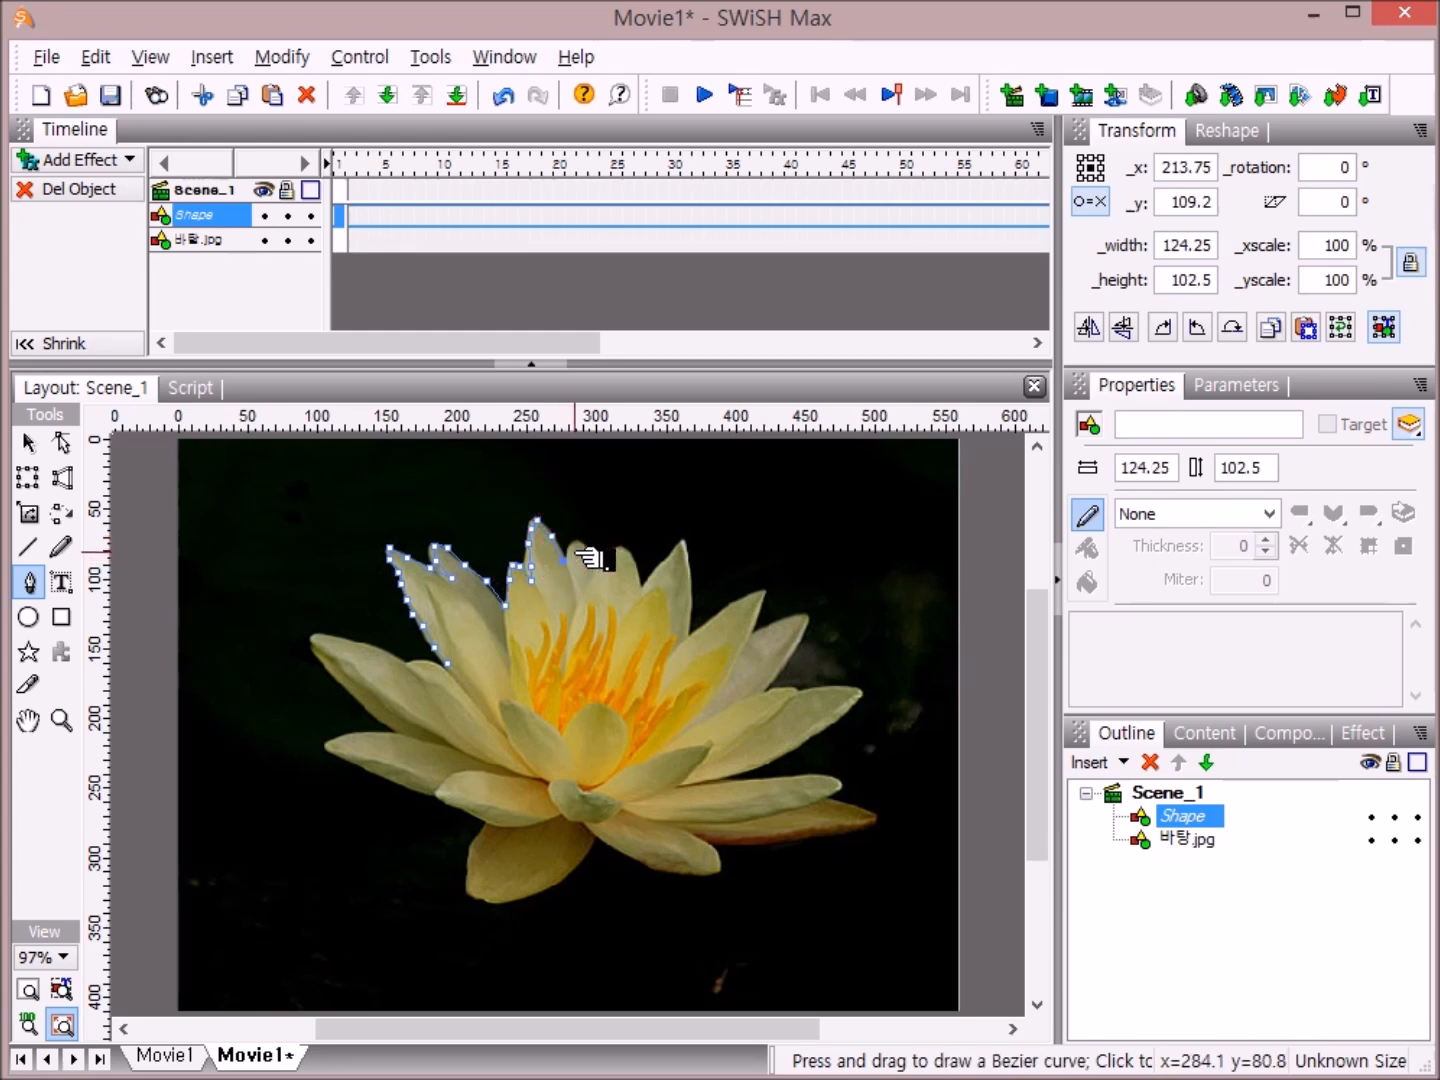
pyautogui.click(566, 547)
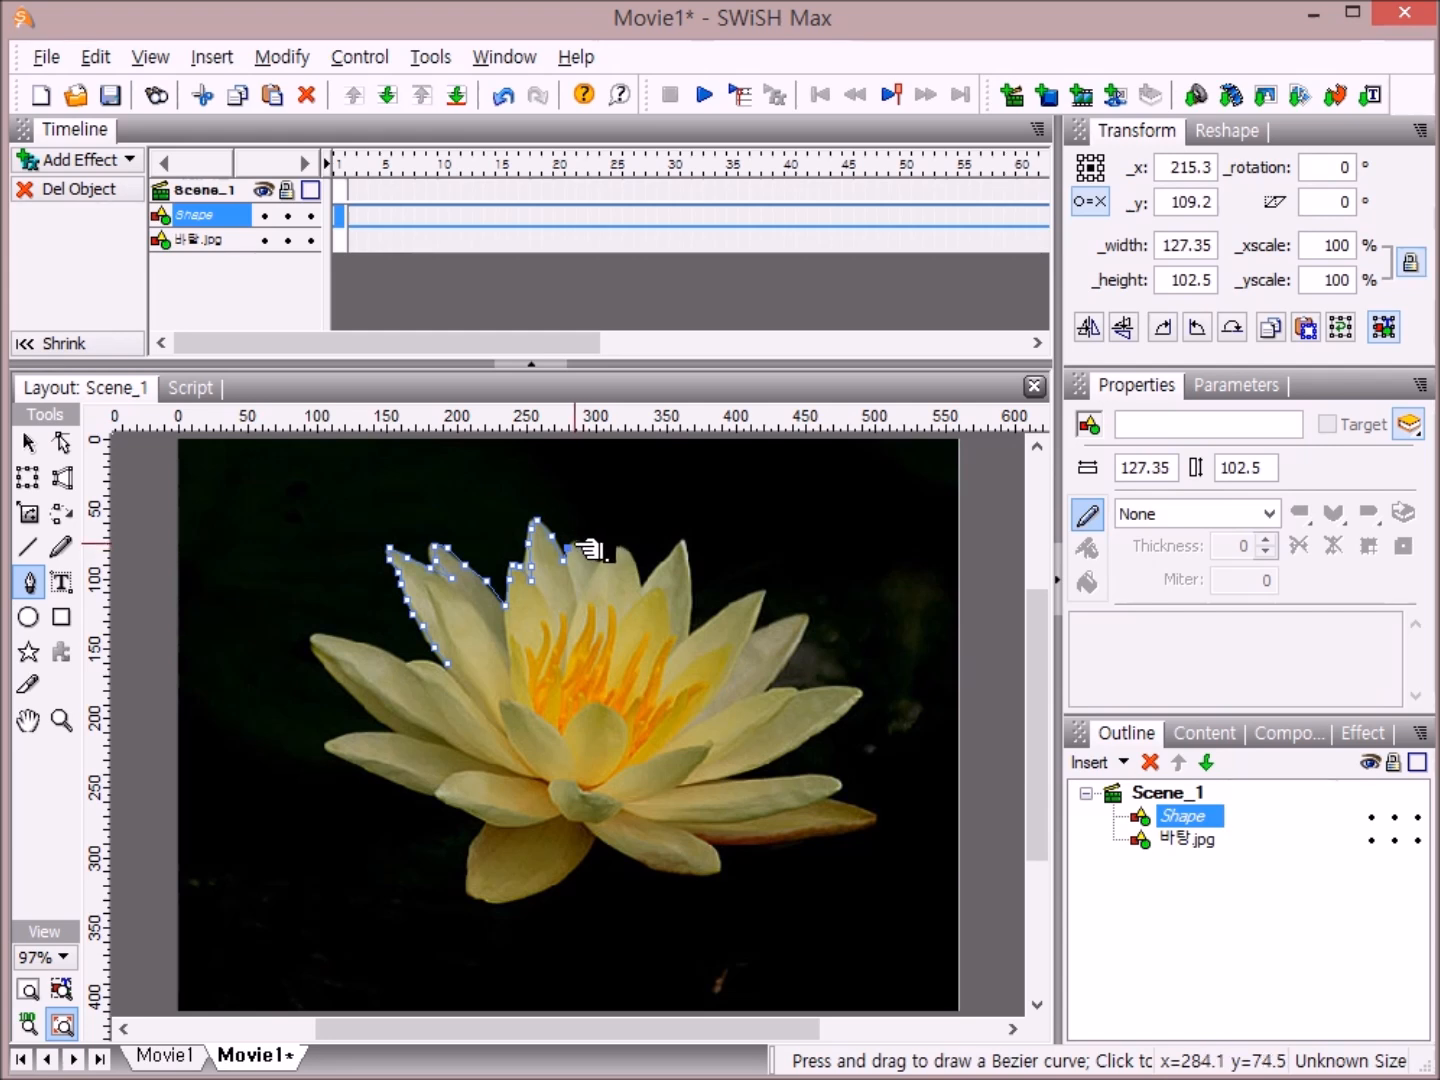
pyautogui.click(578, 549)
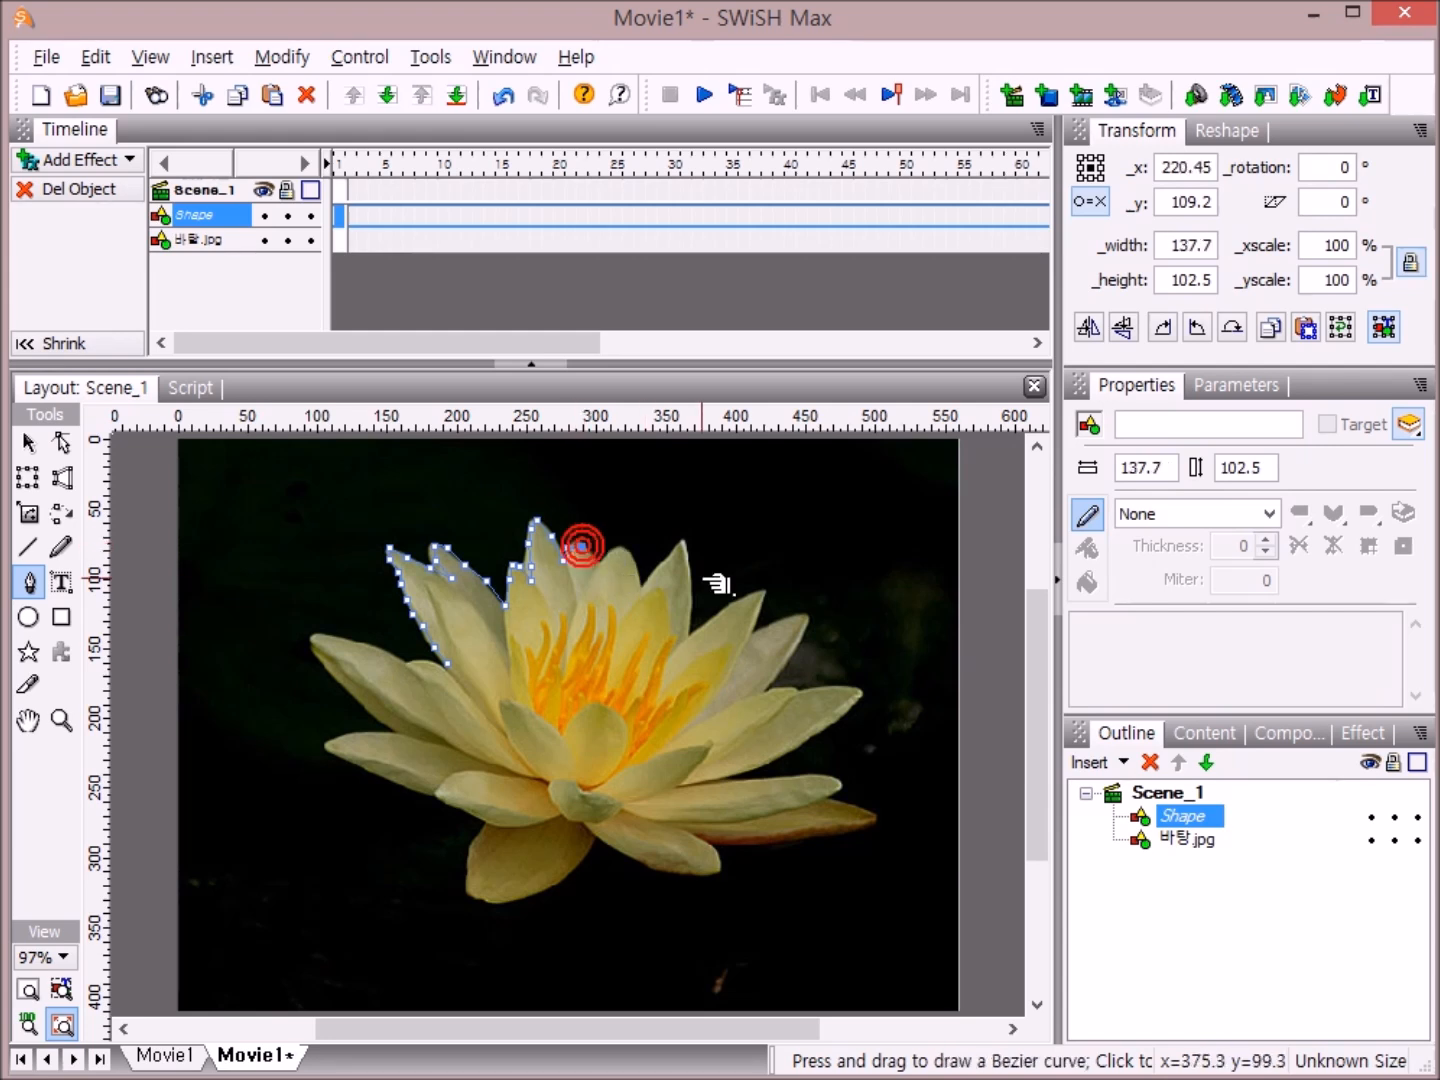
pyautogui.click(591, 554)
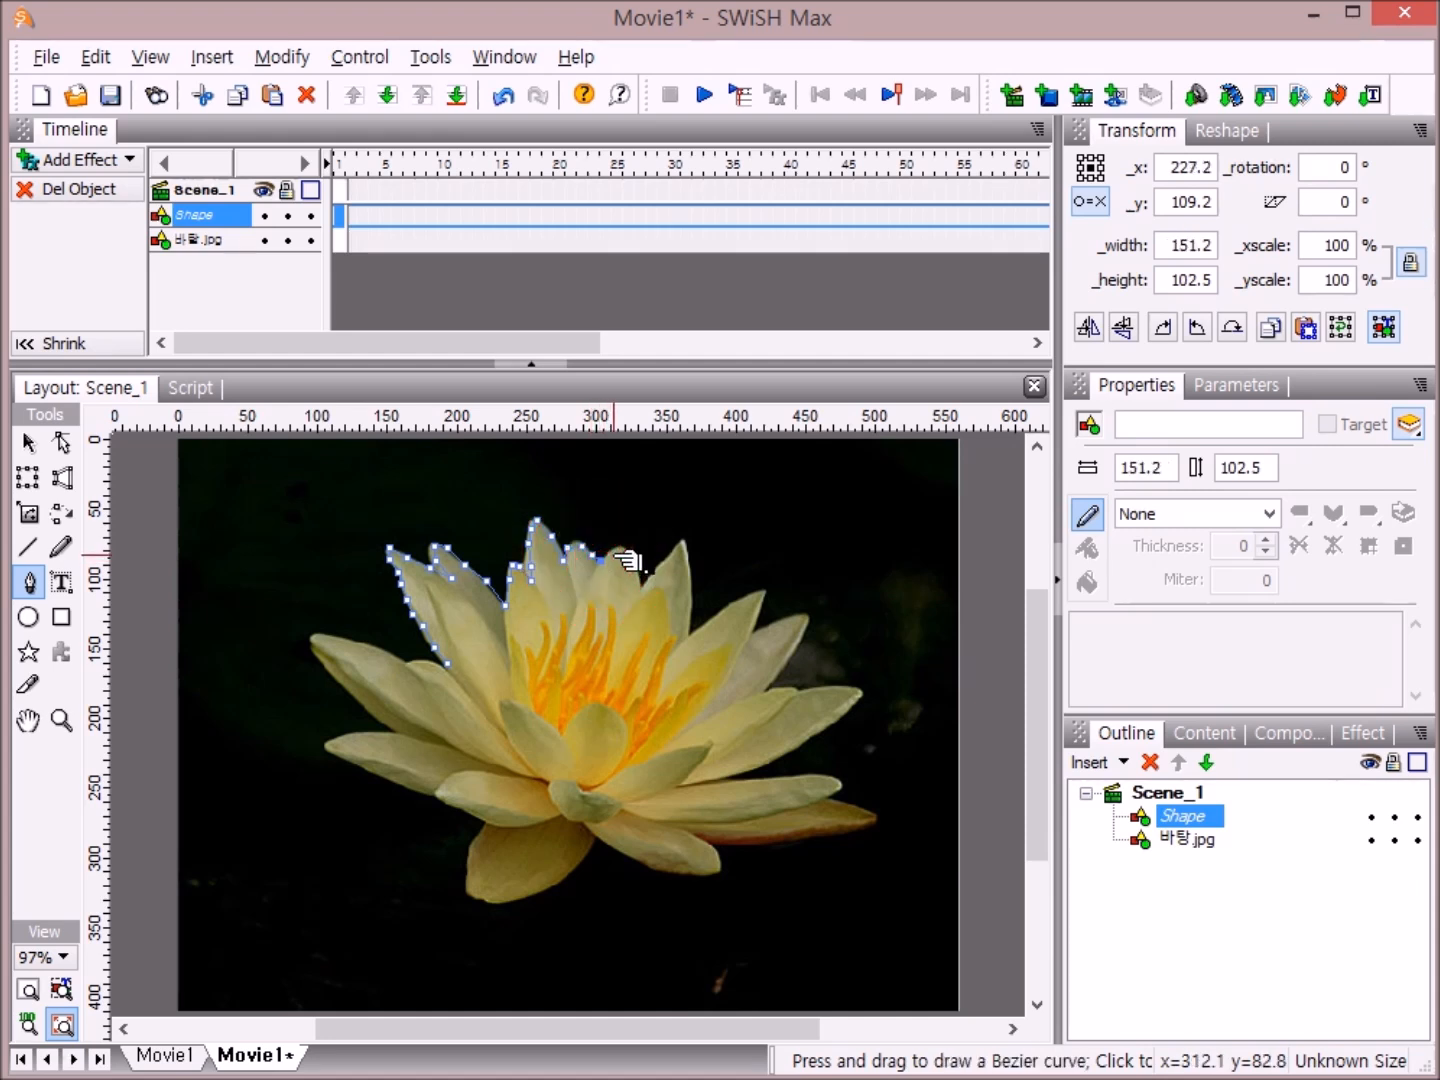
# - Continue the outline over the rounded centre petal and down into the notch beyond it, to about 180 pixels wide
pyautogui.click(620, 548)
pyautogui.click(632, 555)
pyautogui.click(630, 560)
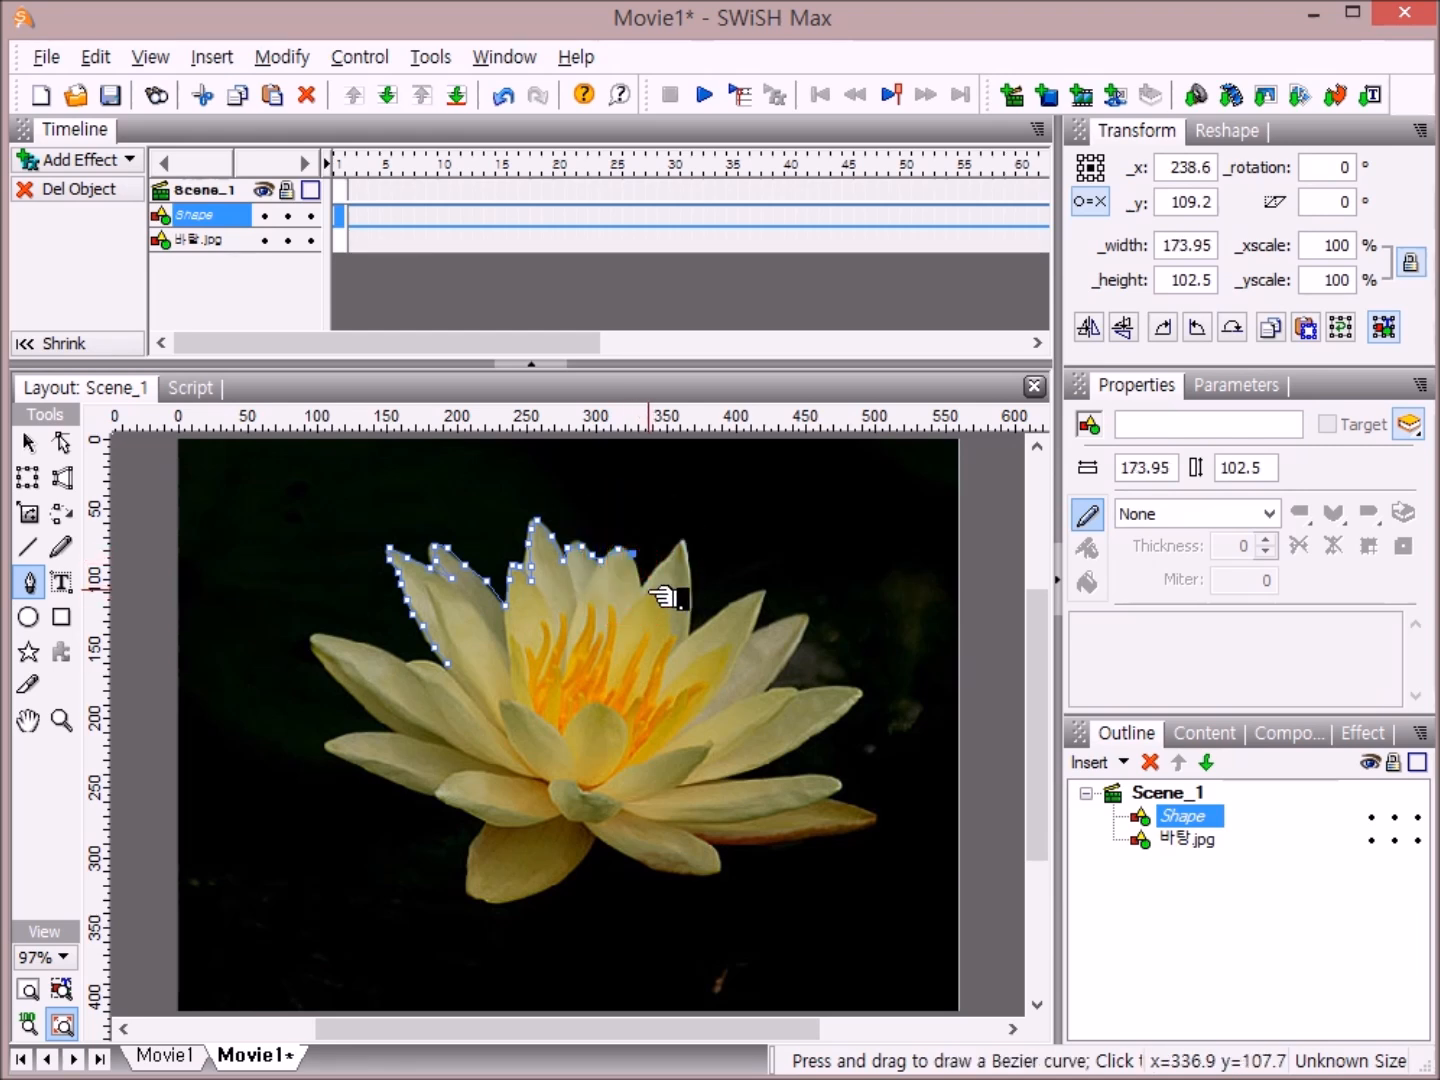
pyautogui.click(637, 566)
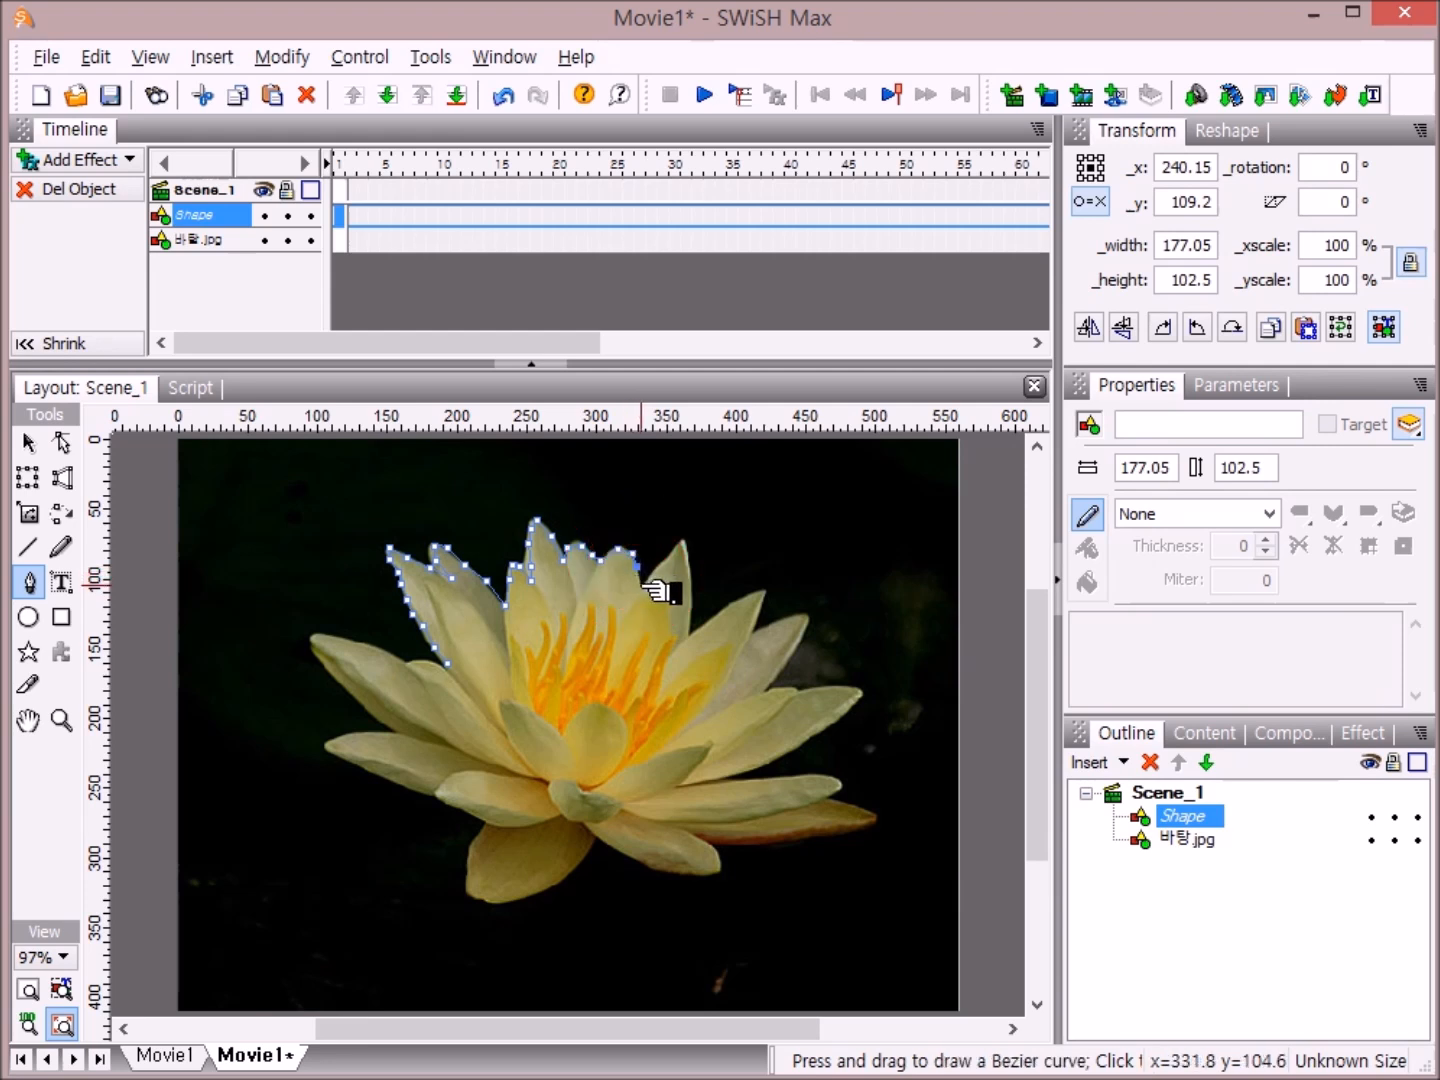
pyautogui.click(641, 584)
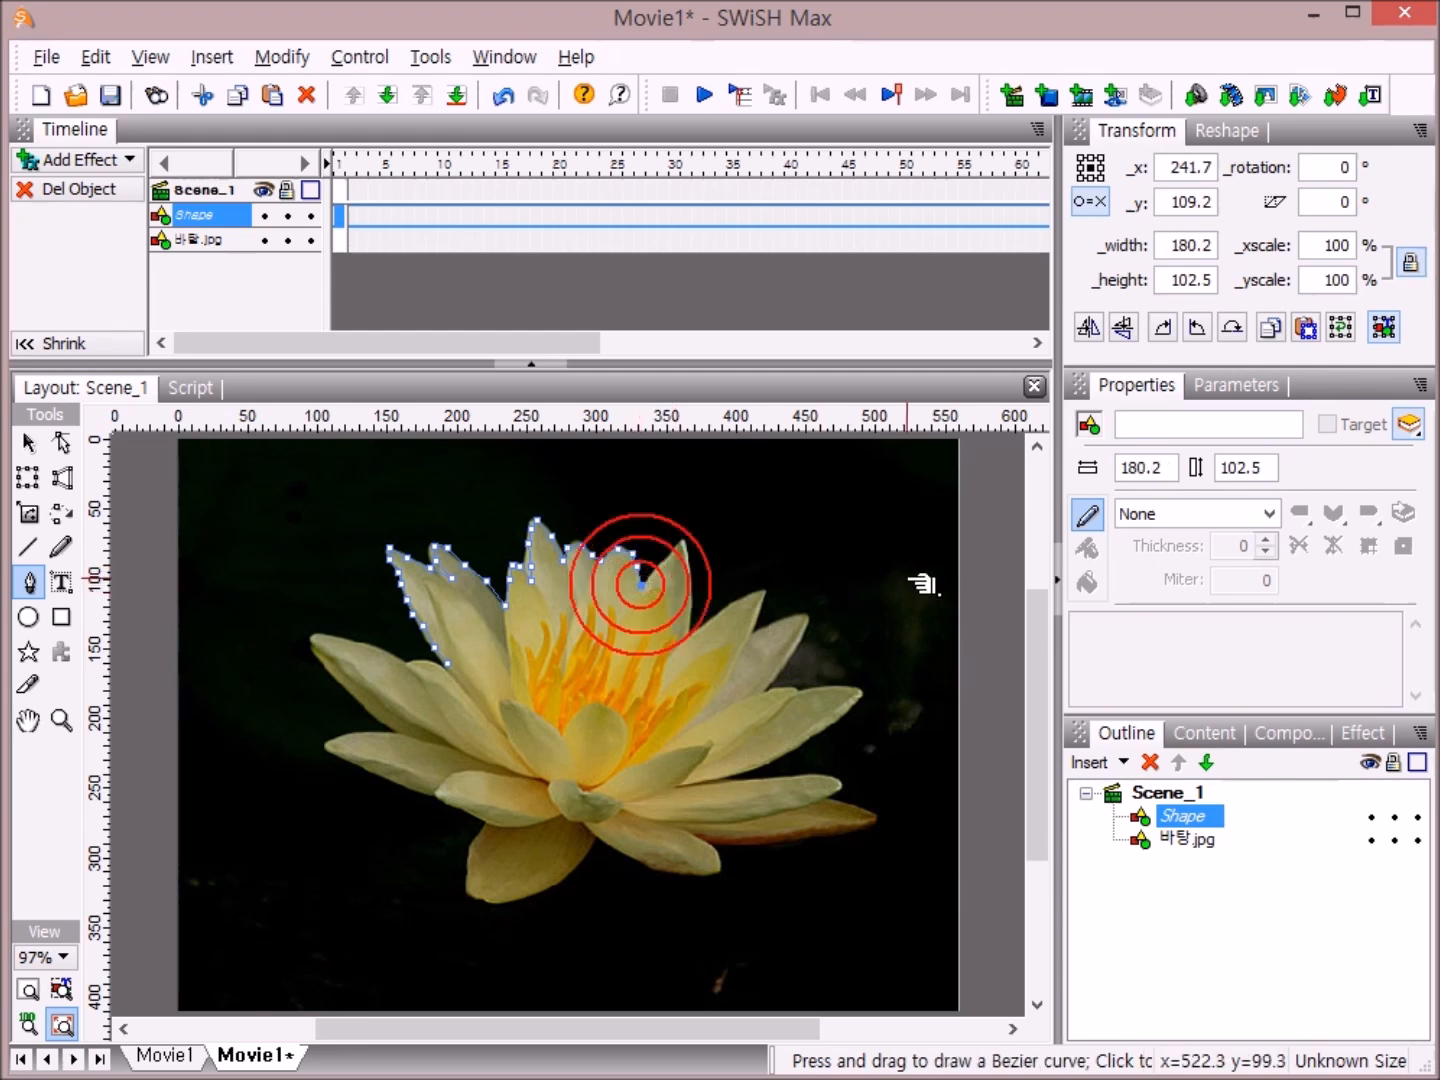
# - Trace up the pointed petal right of centre to its tip and down its far edge to the base, reaching about 229 pixels wide
pyautogui.click(663, 565)
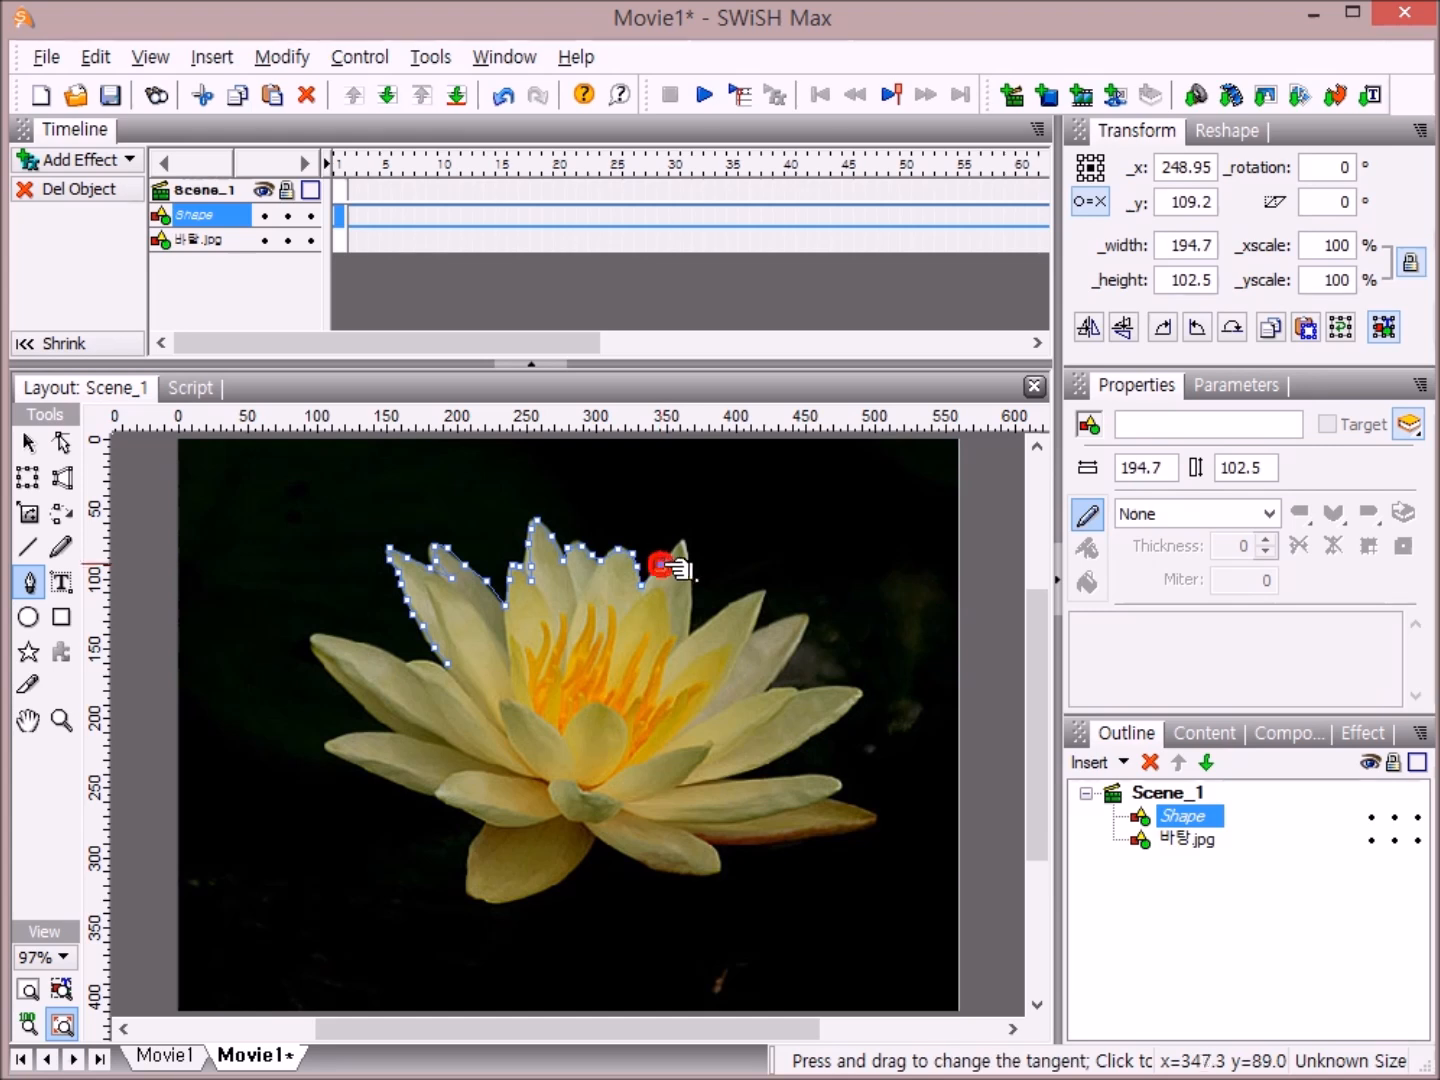
pyautogui.click(677, 548)
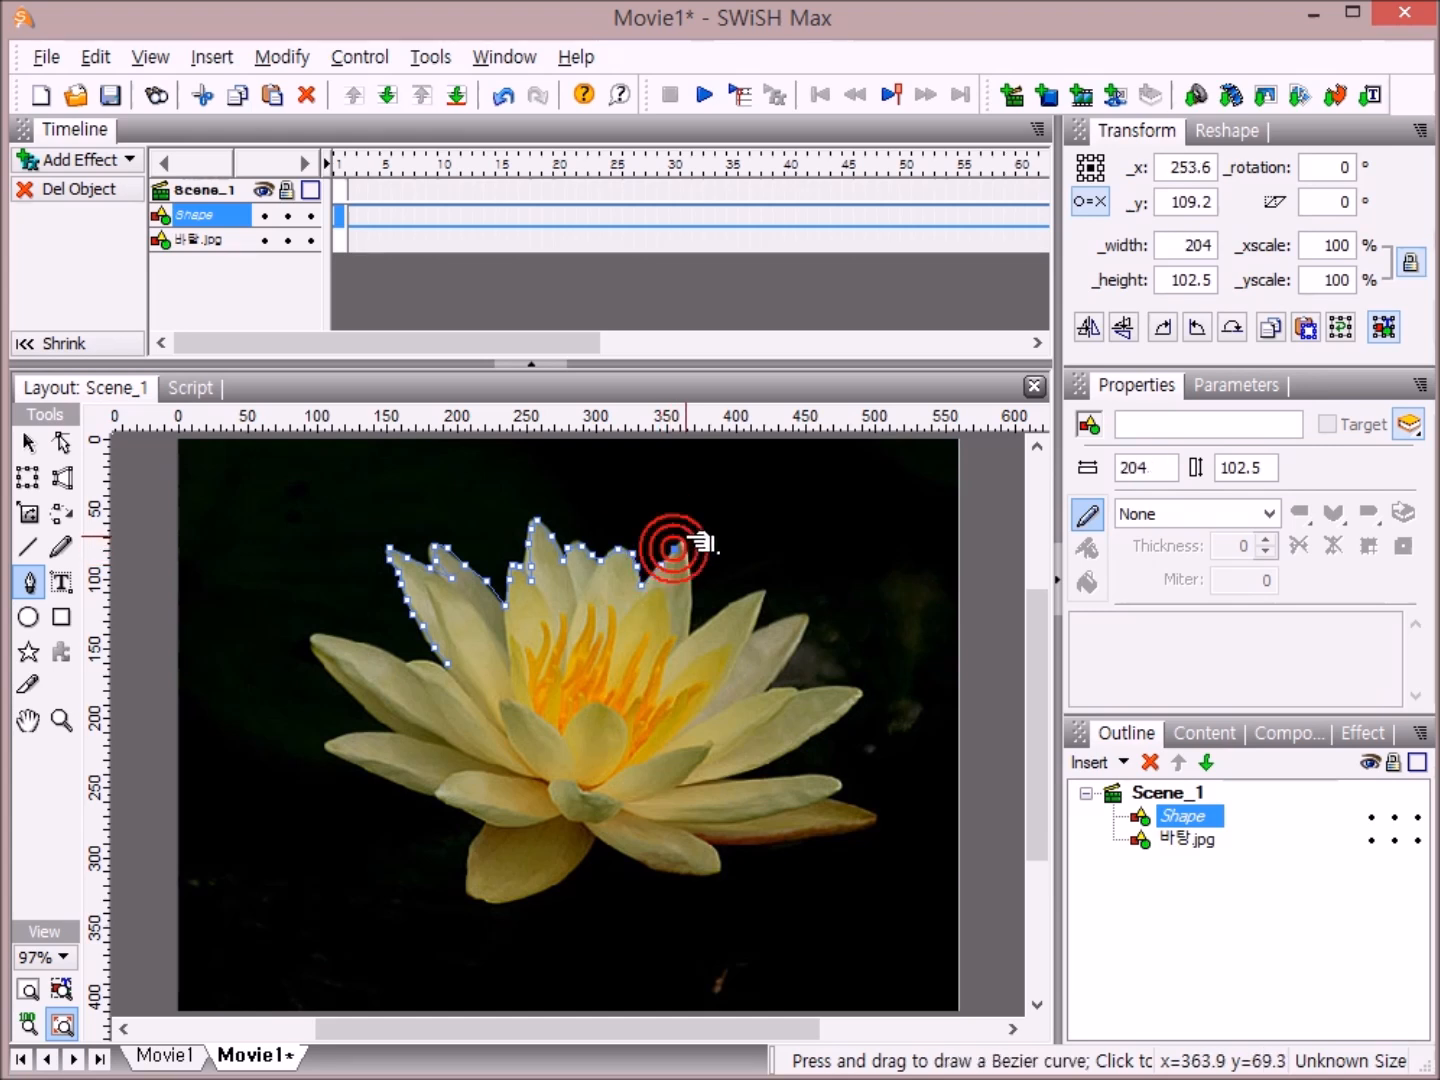
pyautogui.click(689, 534)
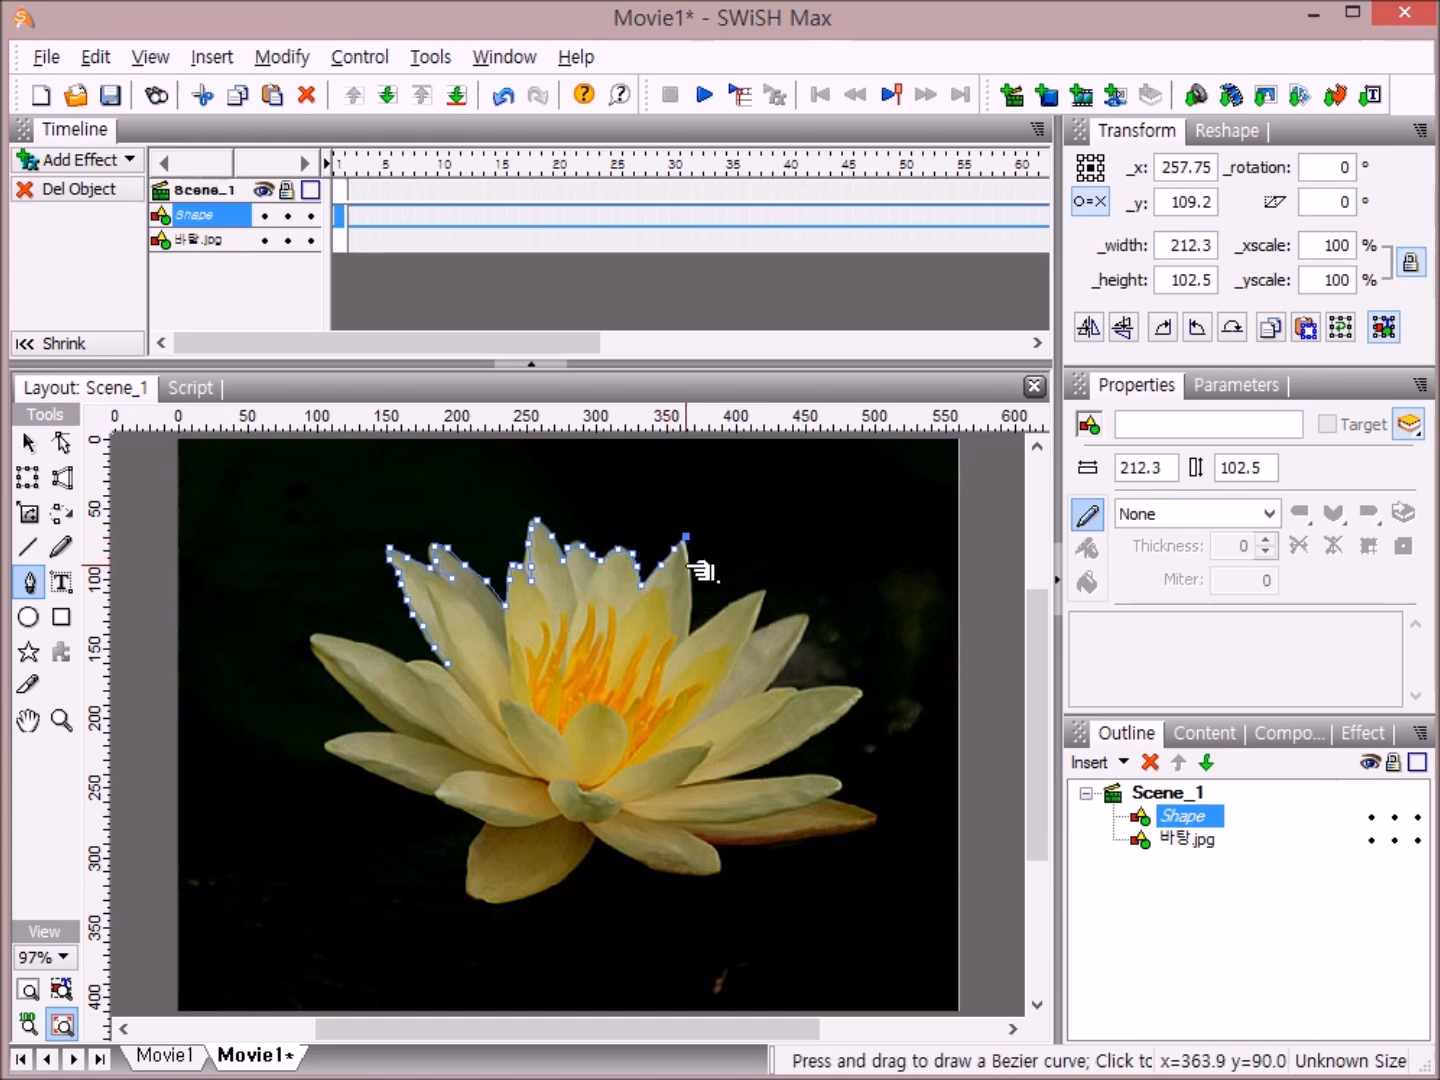
pyautogui.click(688, 567)
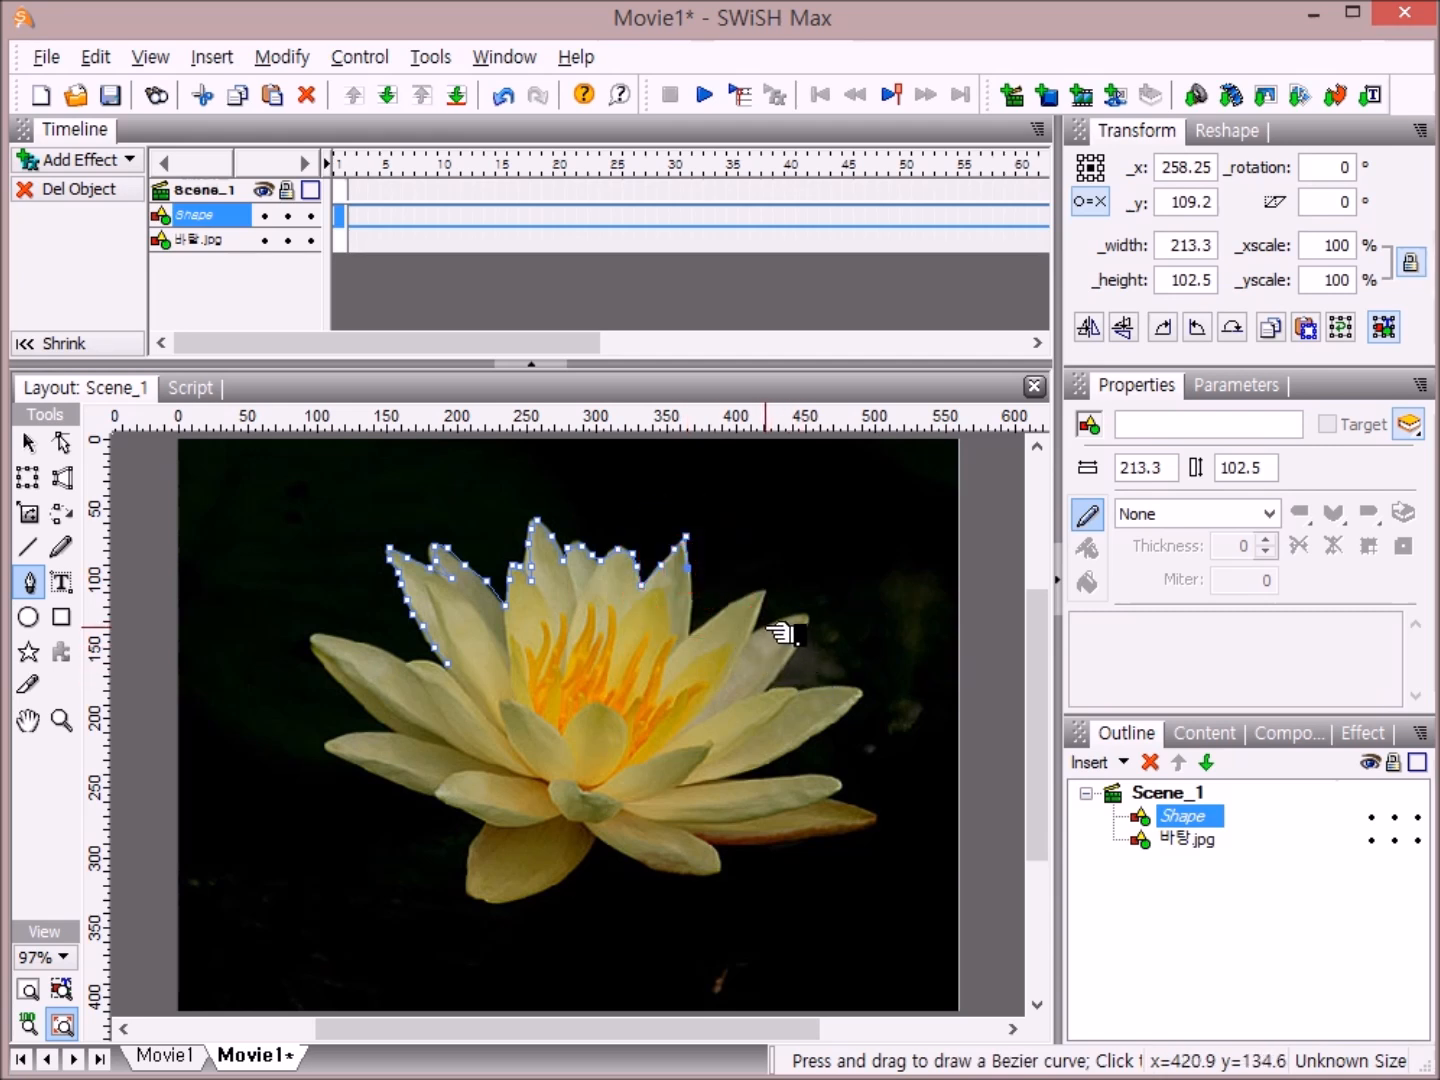
pyautogui.click(691, 598)
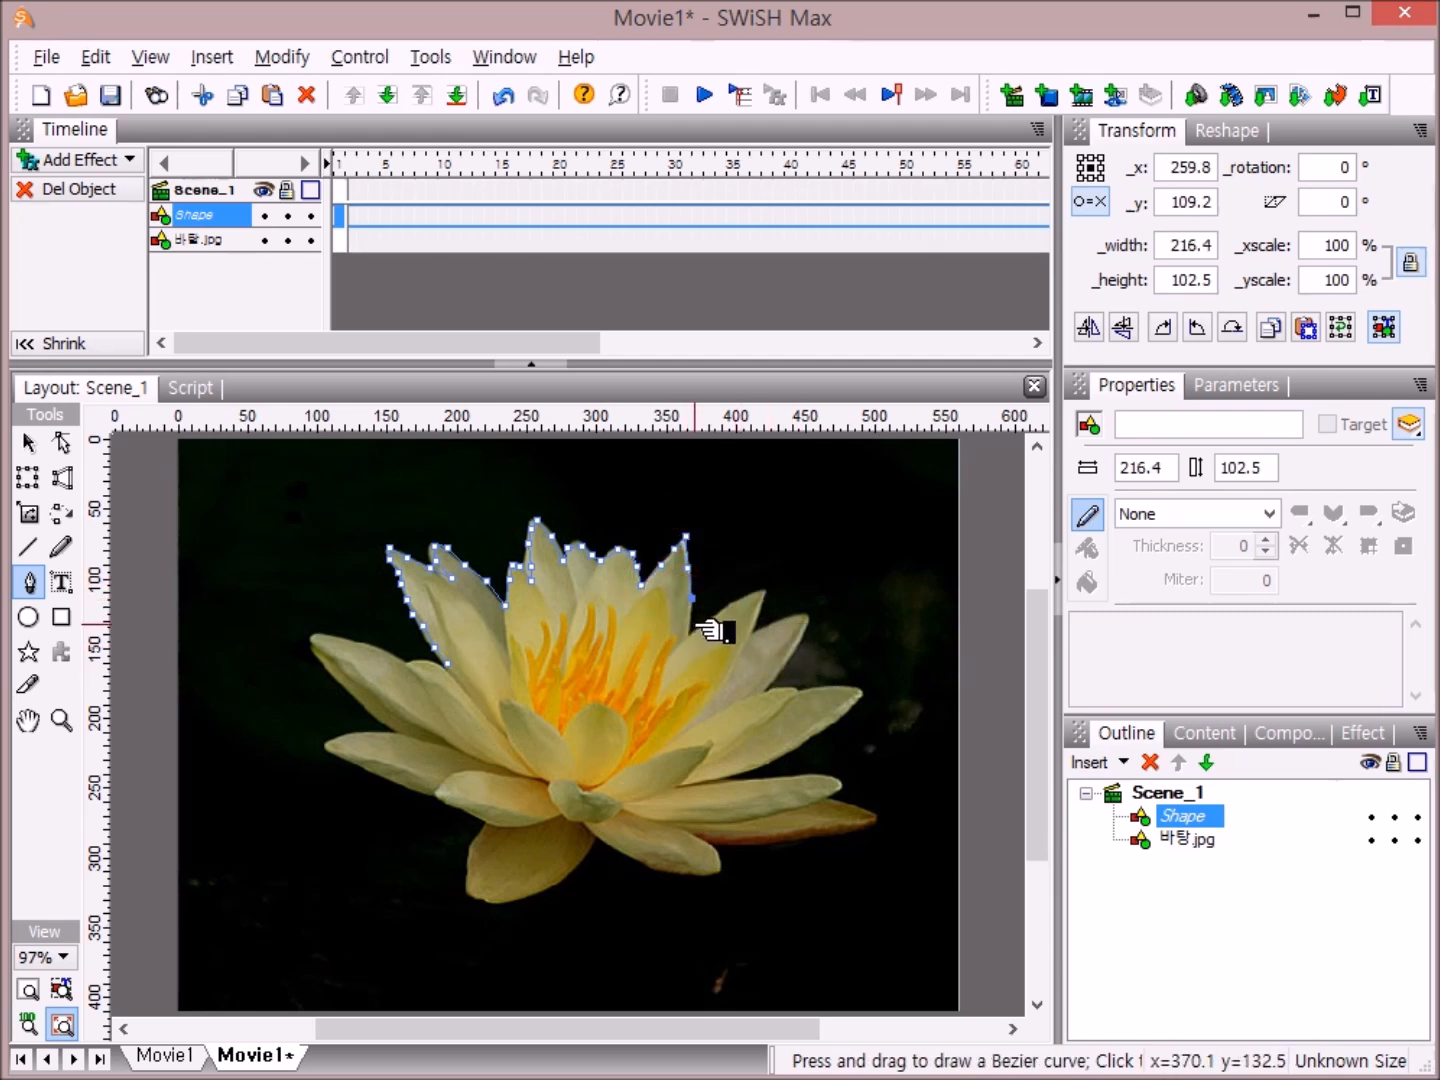
pyautogui.click(689, 625)
pyautogui.click(685, 632)
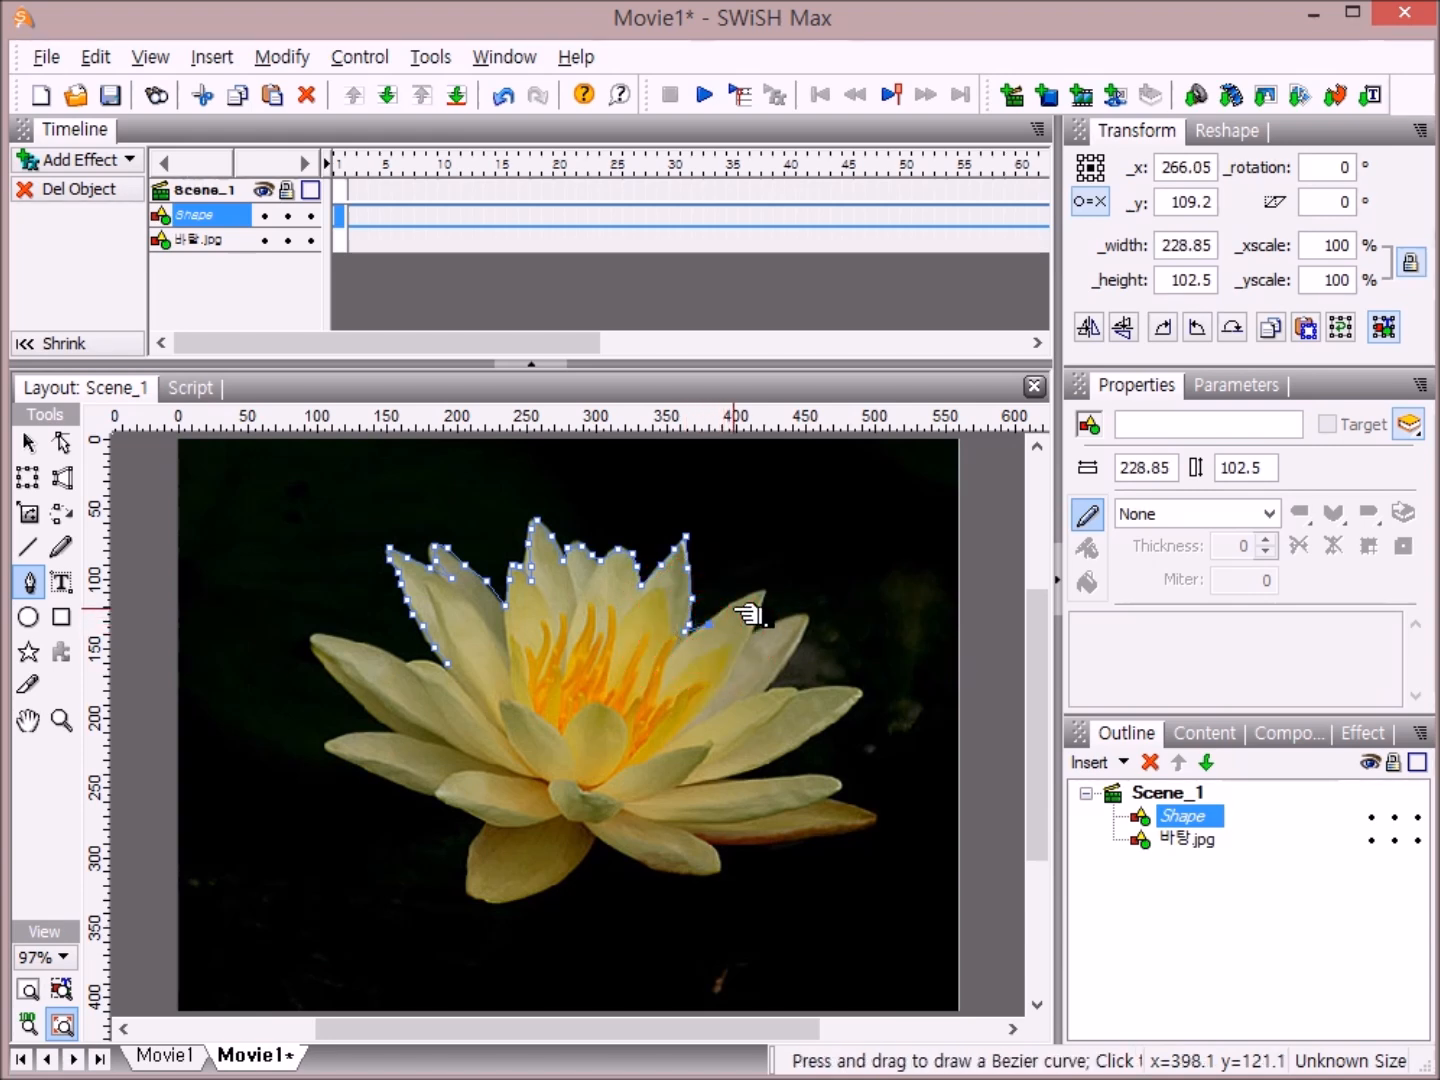
# - Outline the front upper-right petal up to its tip and back down to the notch before the paler petal behind it
pyautogui.click(735, 605)
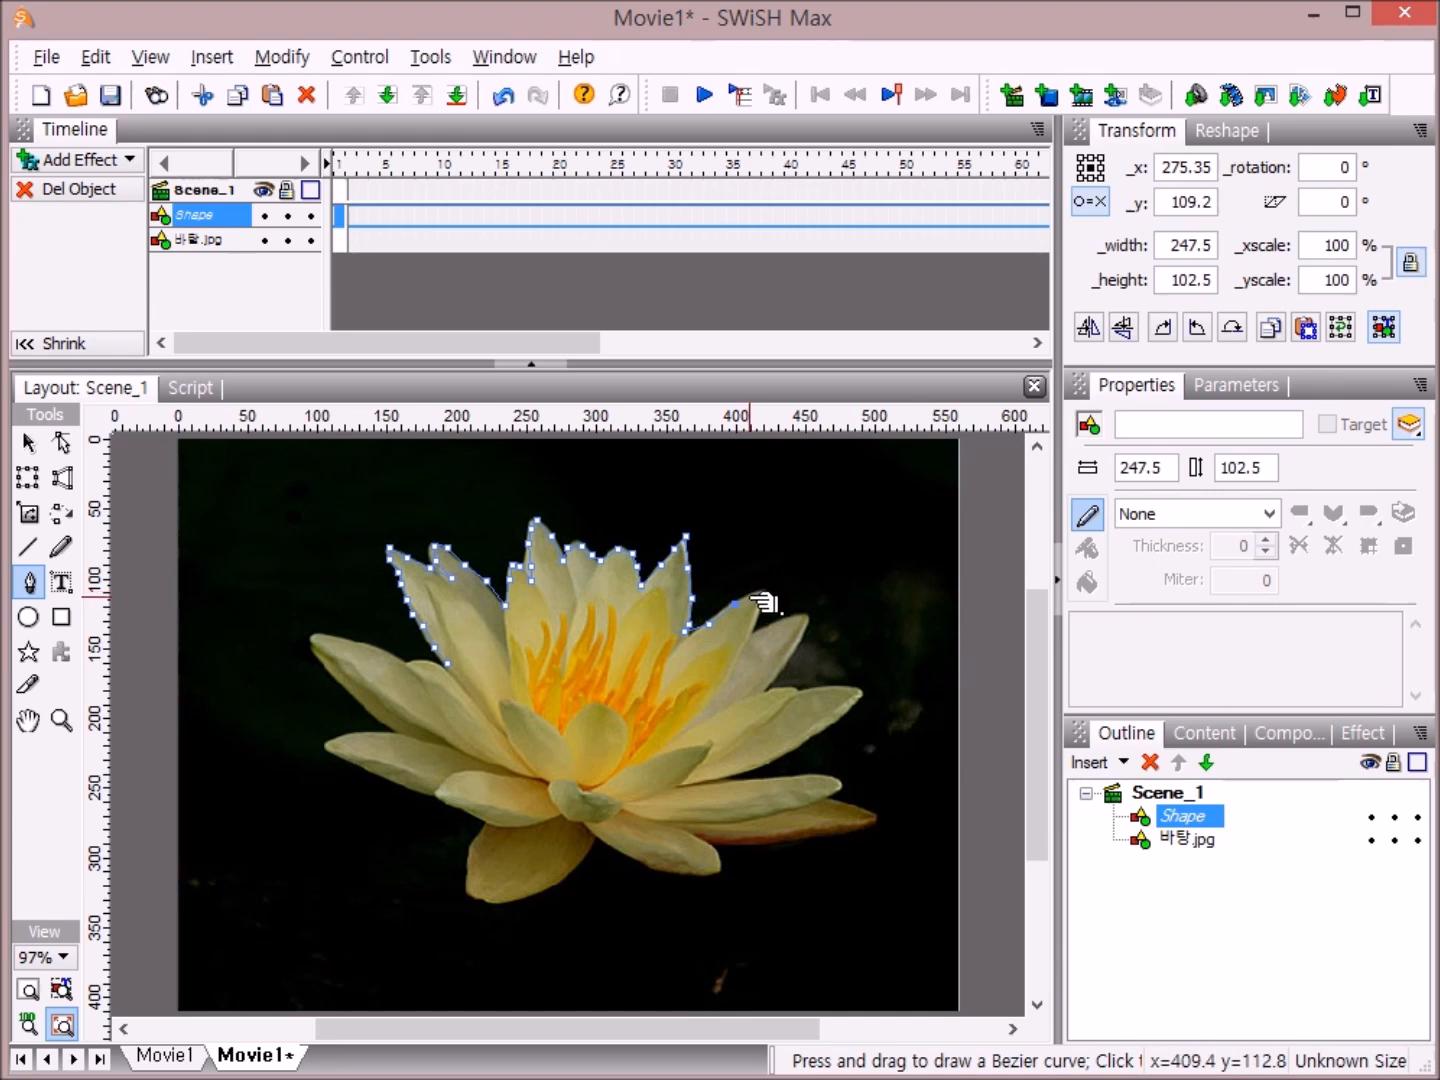
pyautogui.click(751, 597)
pyautogui.click(765, 590)
pyautogui.click(755, 612)
pyautogui.click(748, 632)
# - Trace the paler upper-right petal to its tip and down its outer edge, to about 296 by 123 pixels overall
pyautogui.click(765, 630)
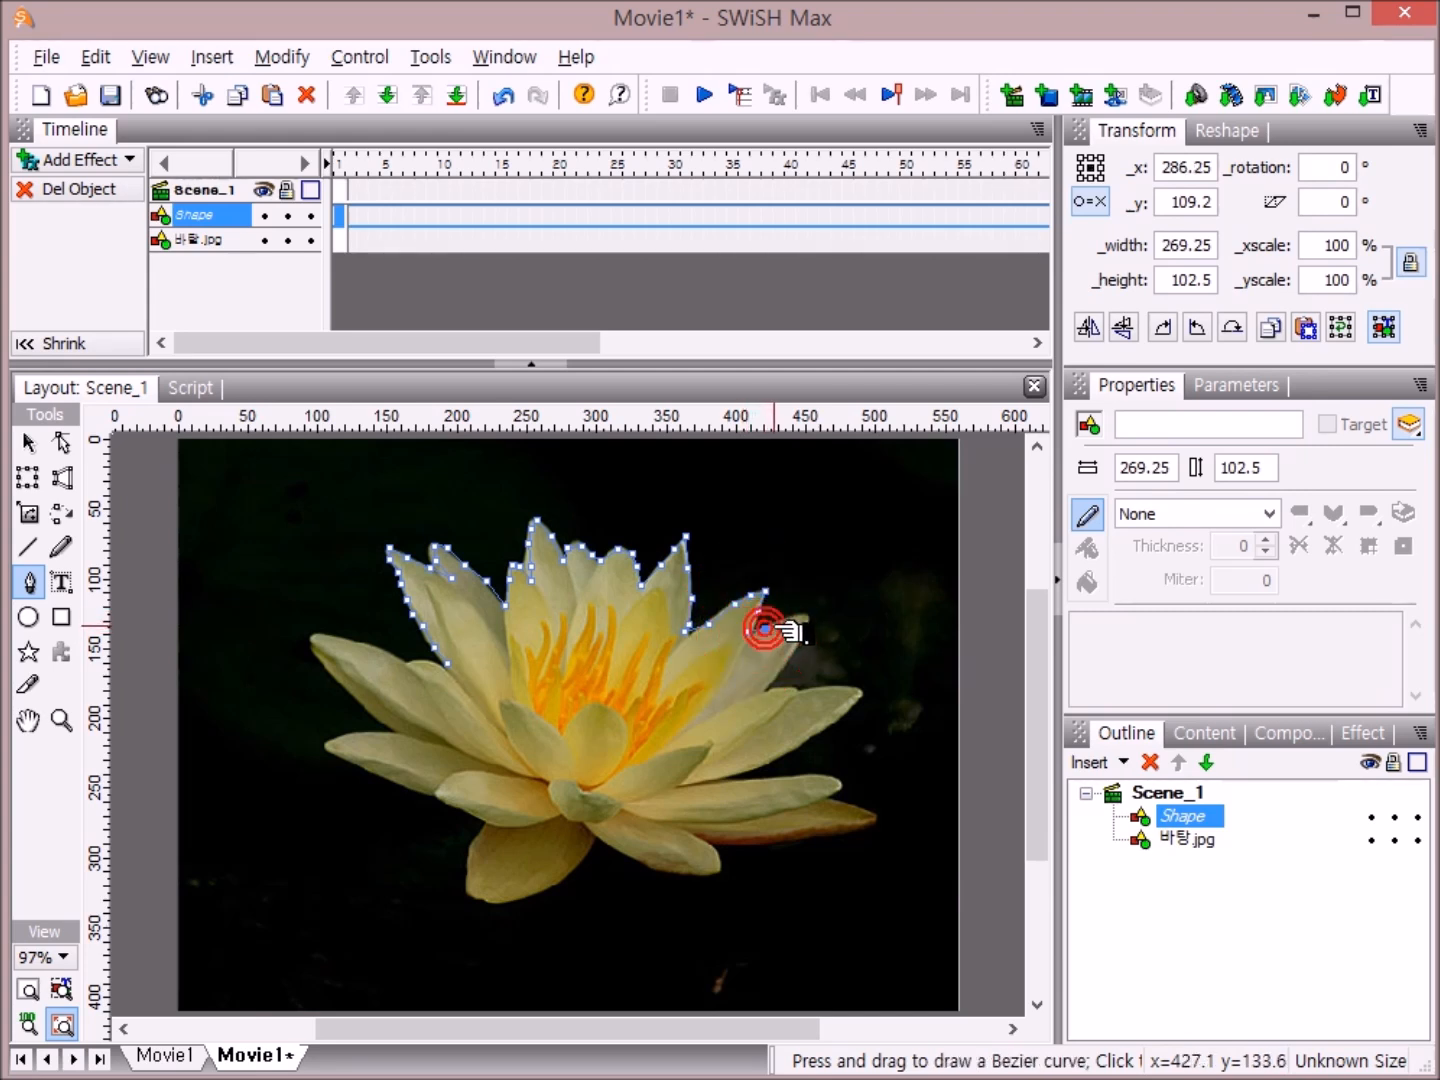
pyautogui.click(787, 625)
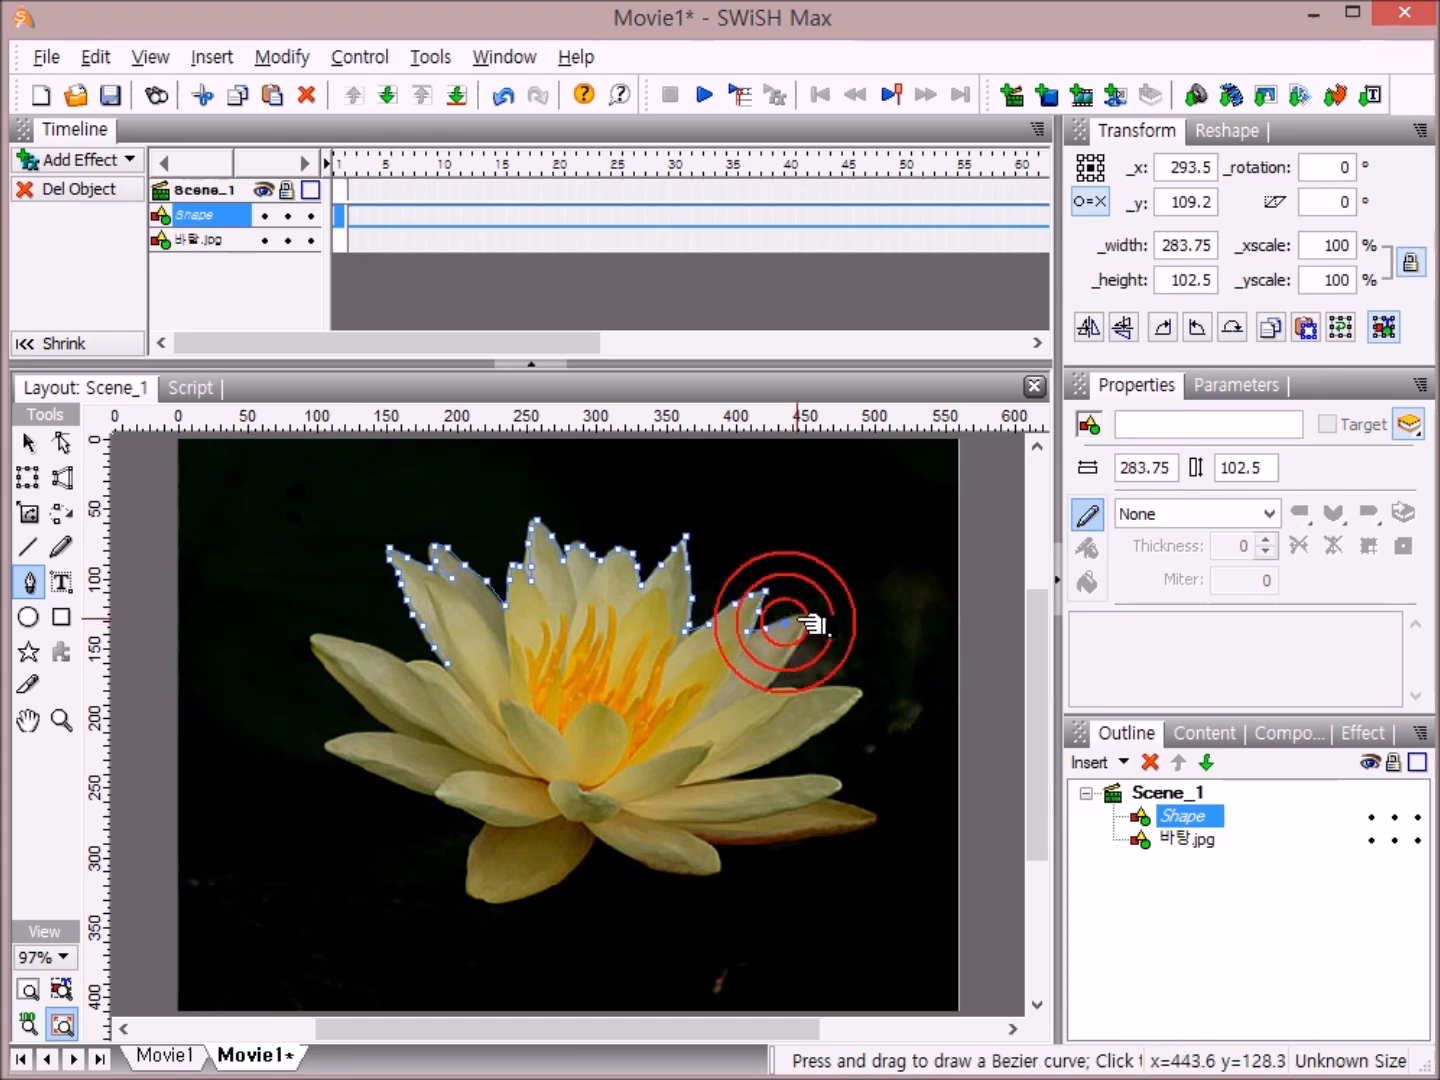
pyautogui.click(800, 612)
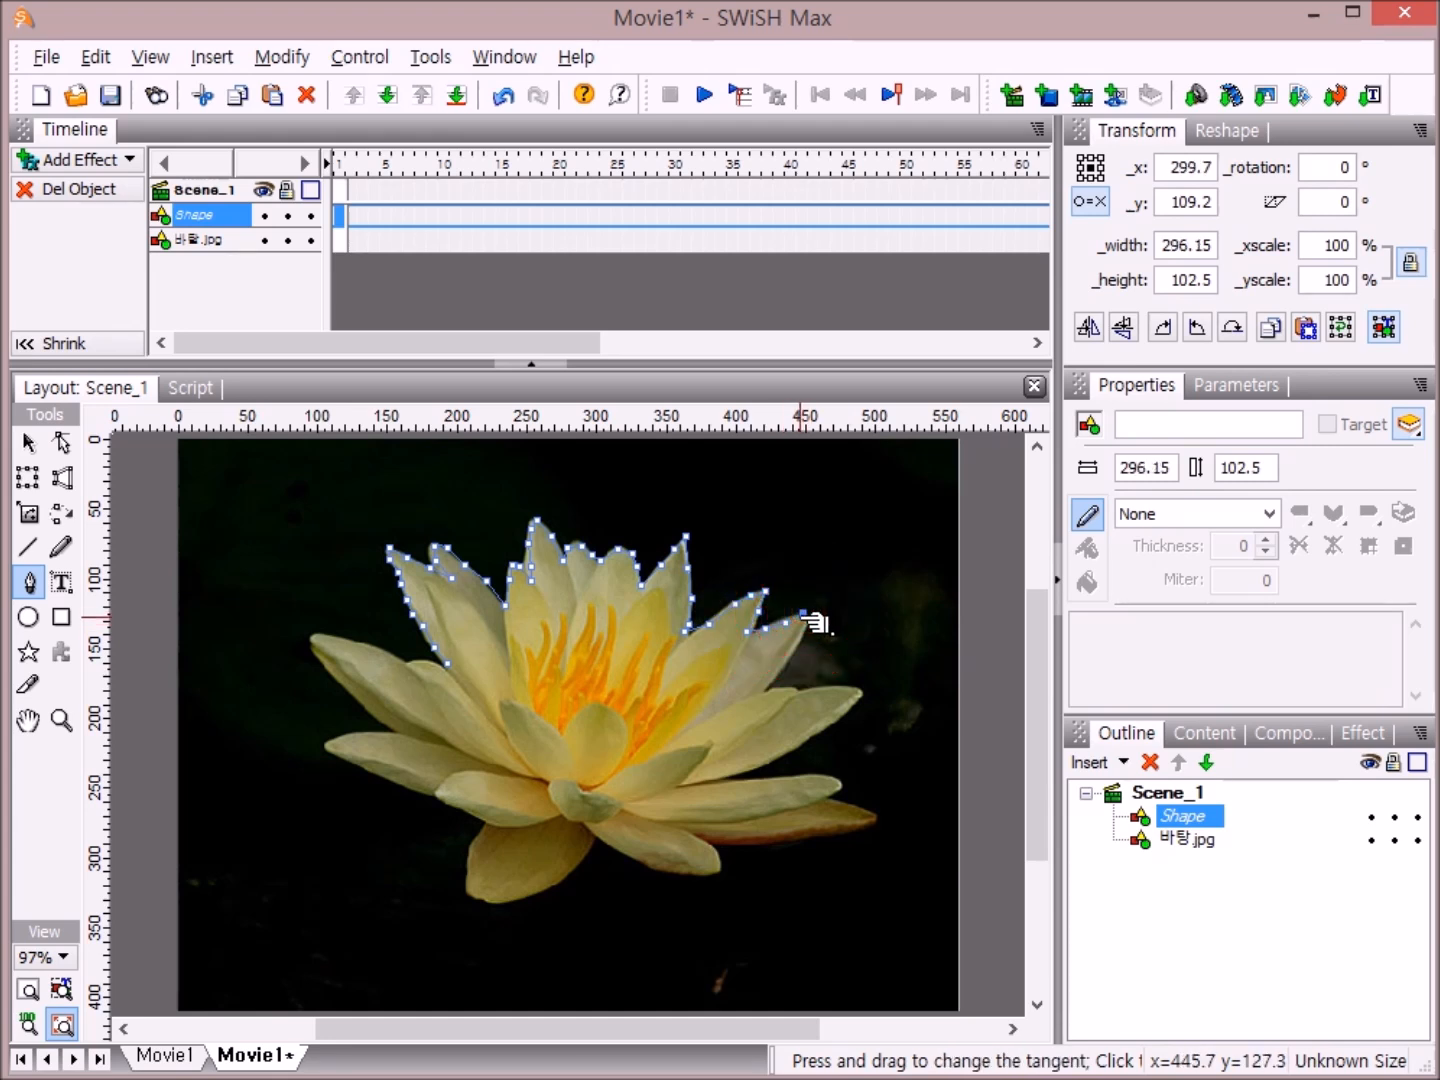
pyautogui.click(795, 645)
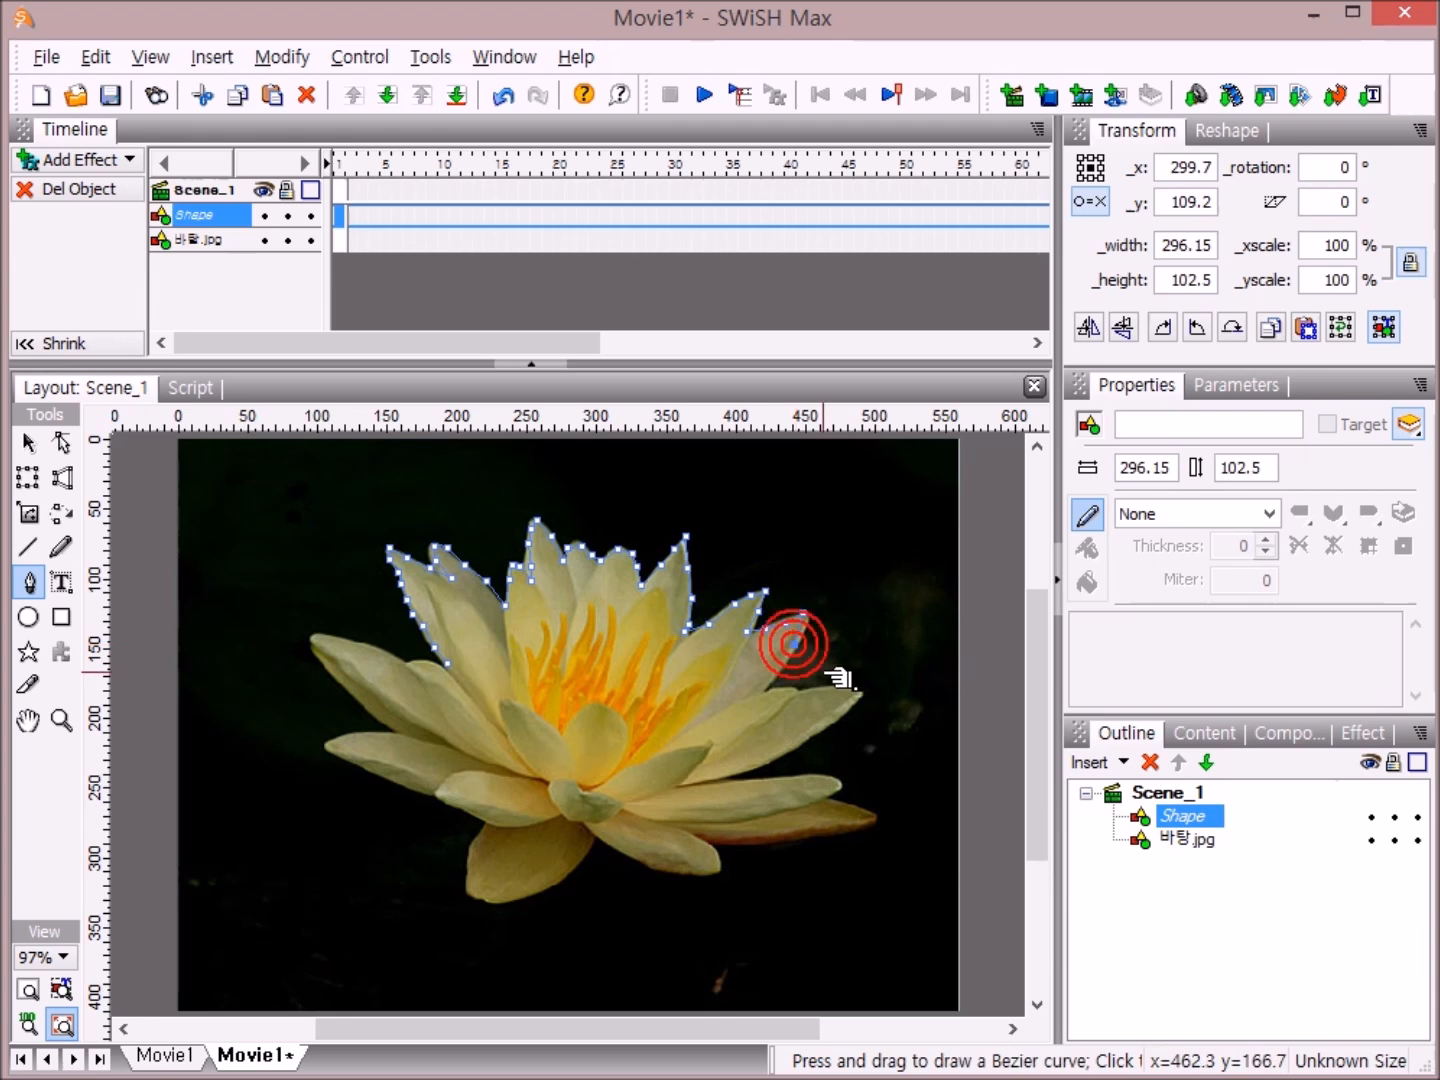
pyautogui.click(775, 667)
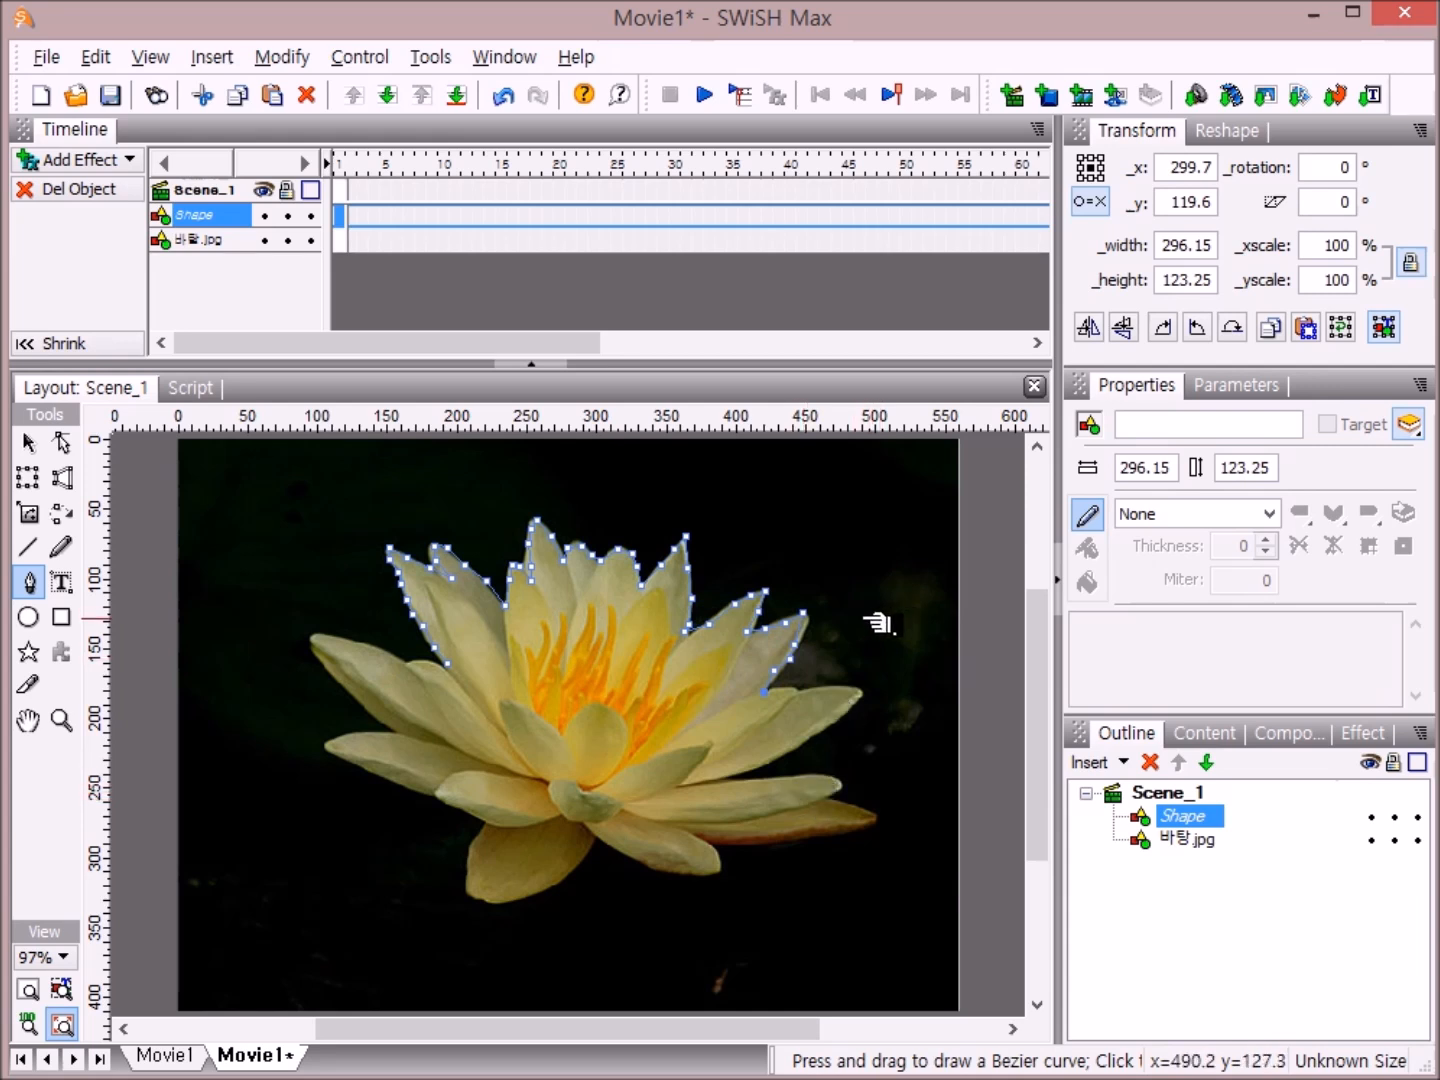
# - Extend the outline along the upper edge of the large right-hand petal to its tip, about 340 pixels wide overall
pyautogui.click(791, 686)
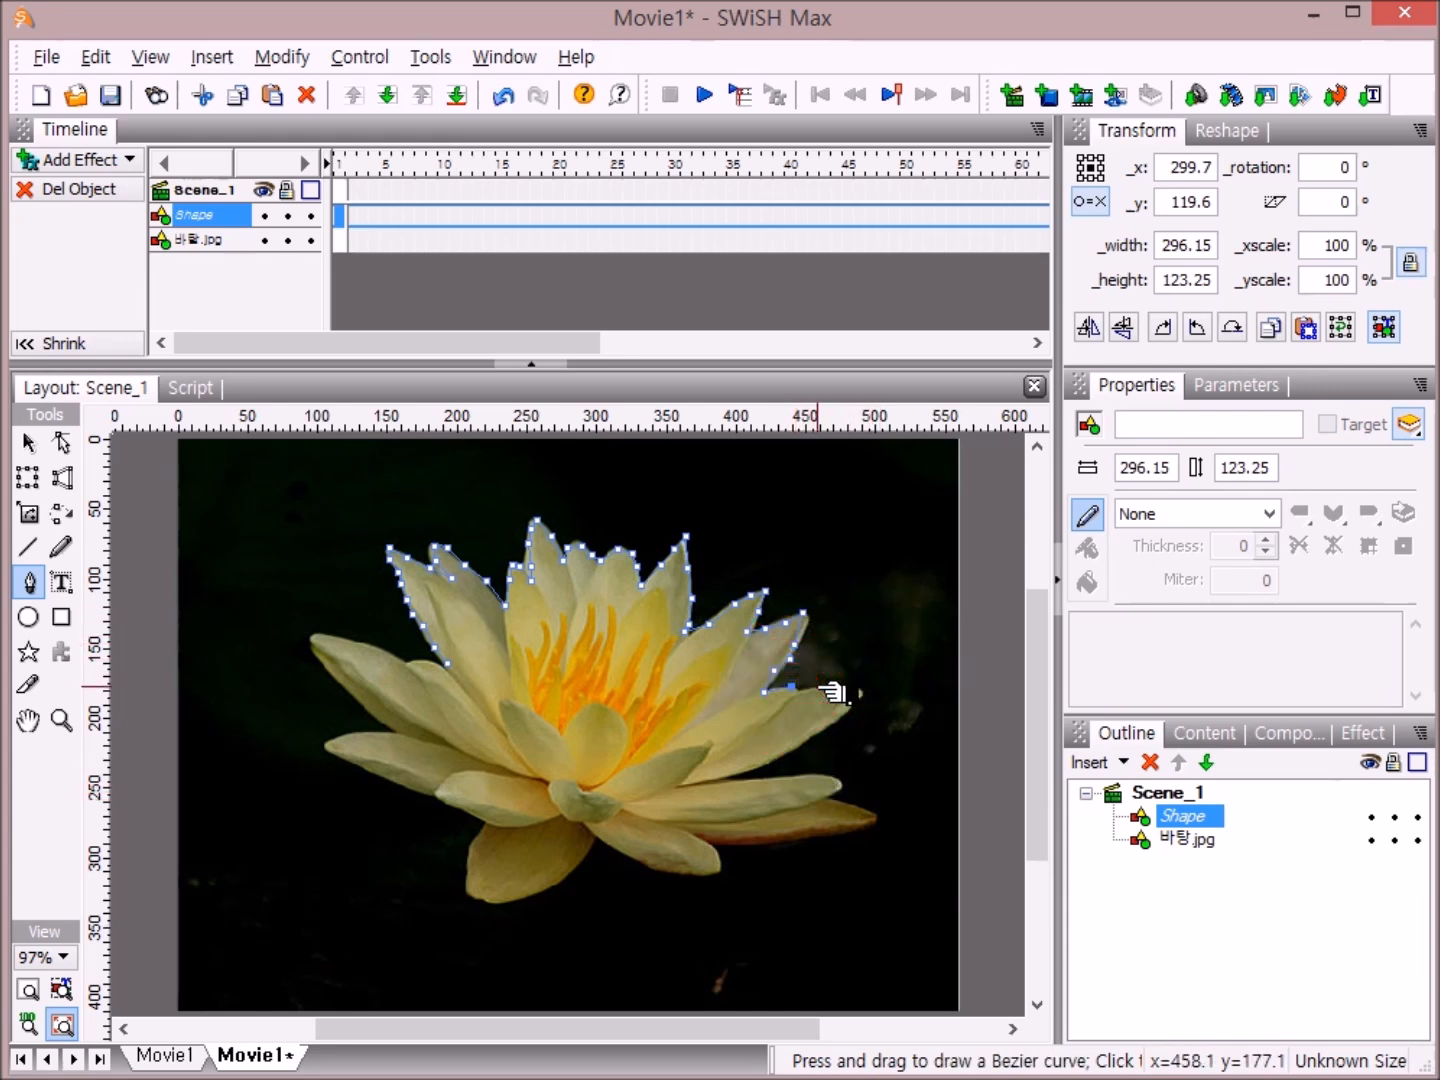
pyautogui.click(818, 687)
pyautogui.click(846, 684)
pyautogui.click(861, 687)
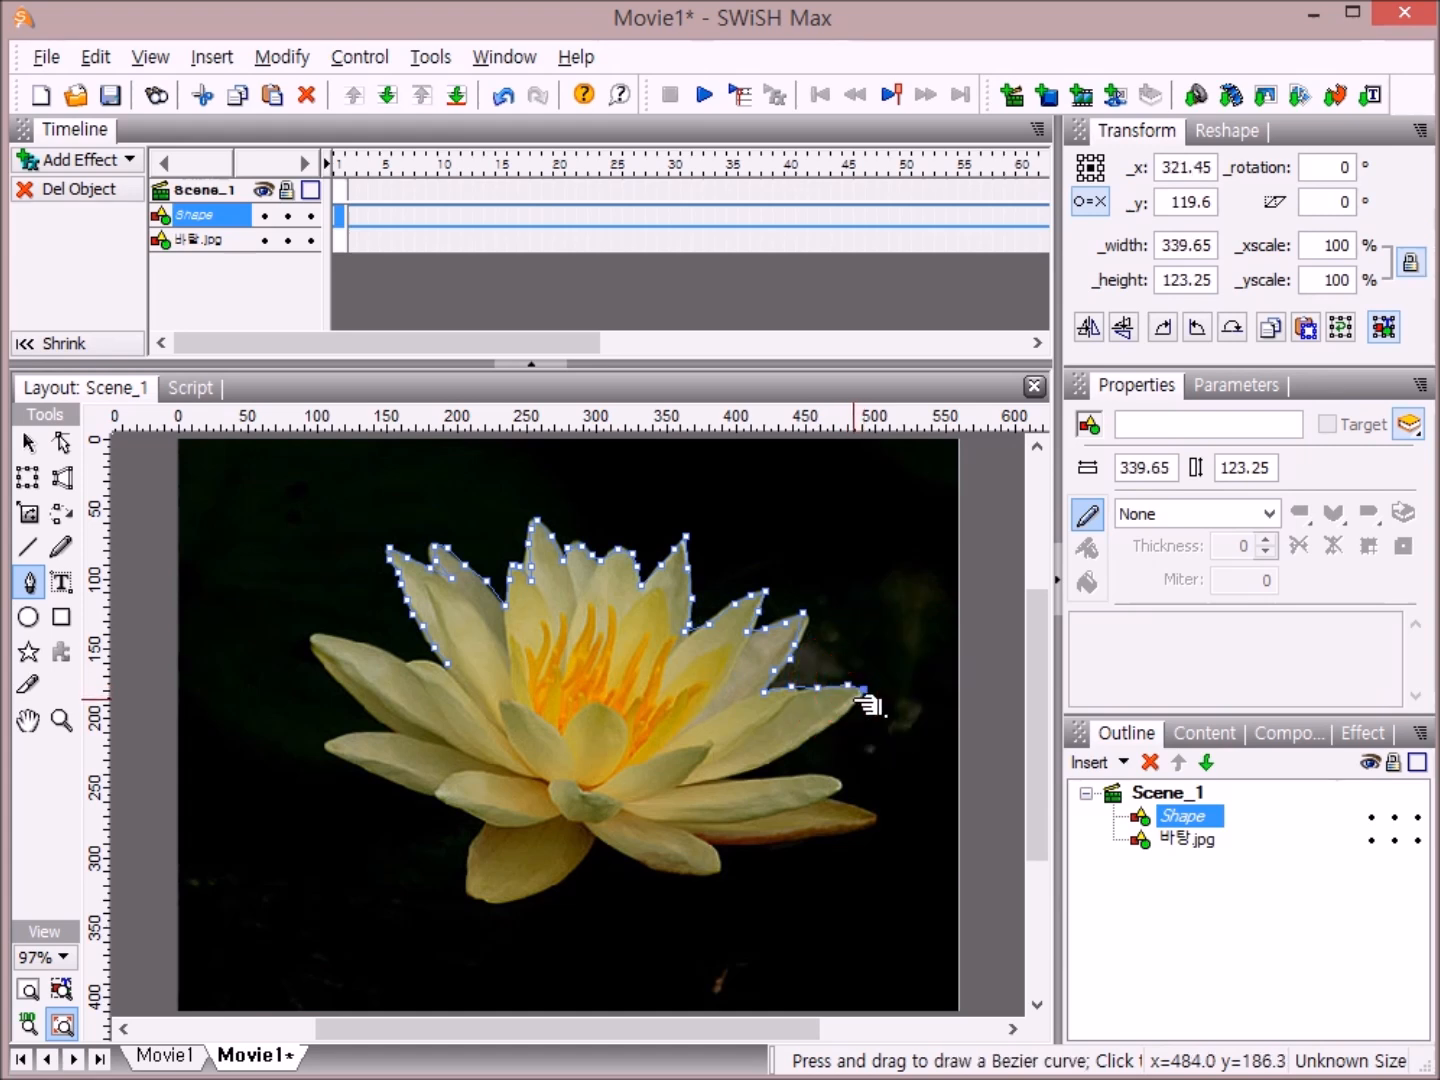
# - Trace the large right-hand petal's lower edge back to the flower's inner notch, bringing the outline to about 186 pixels high
pyautogui.click(853, 699)
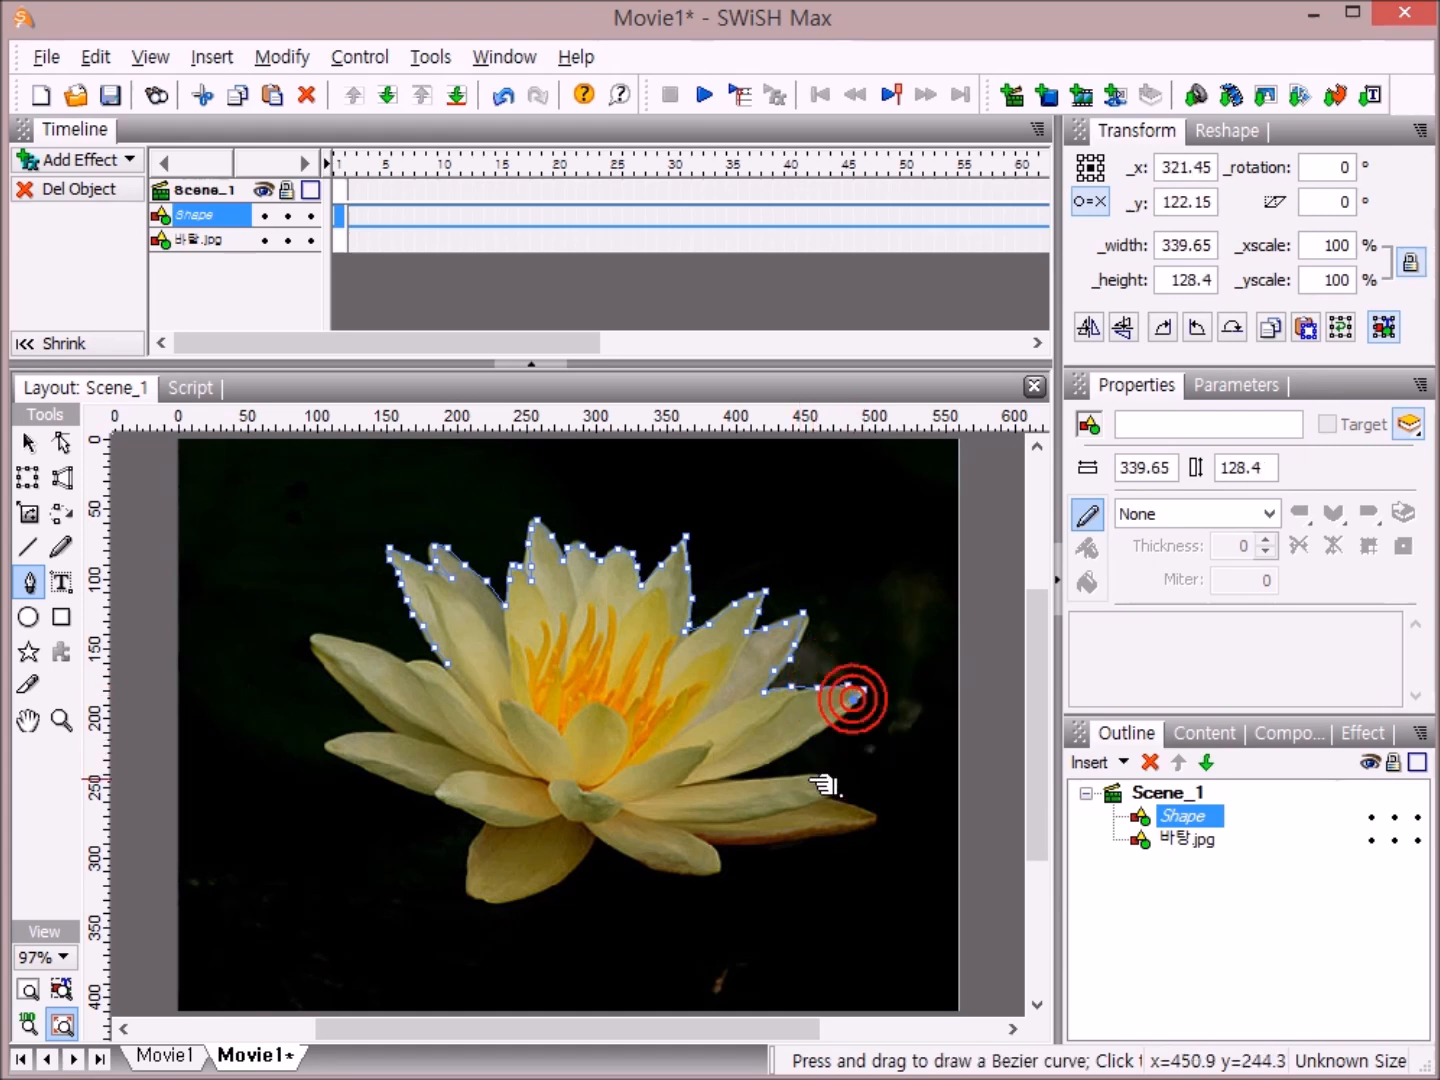
pyautogui.click(844, 708)
pyautogui.click(826, 722)
pyautogui.click(810, 734)
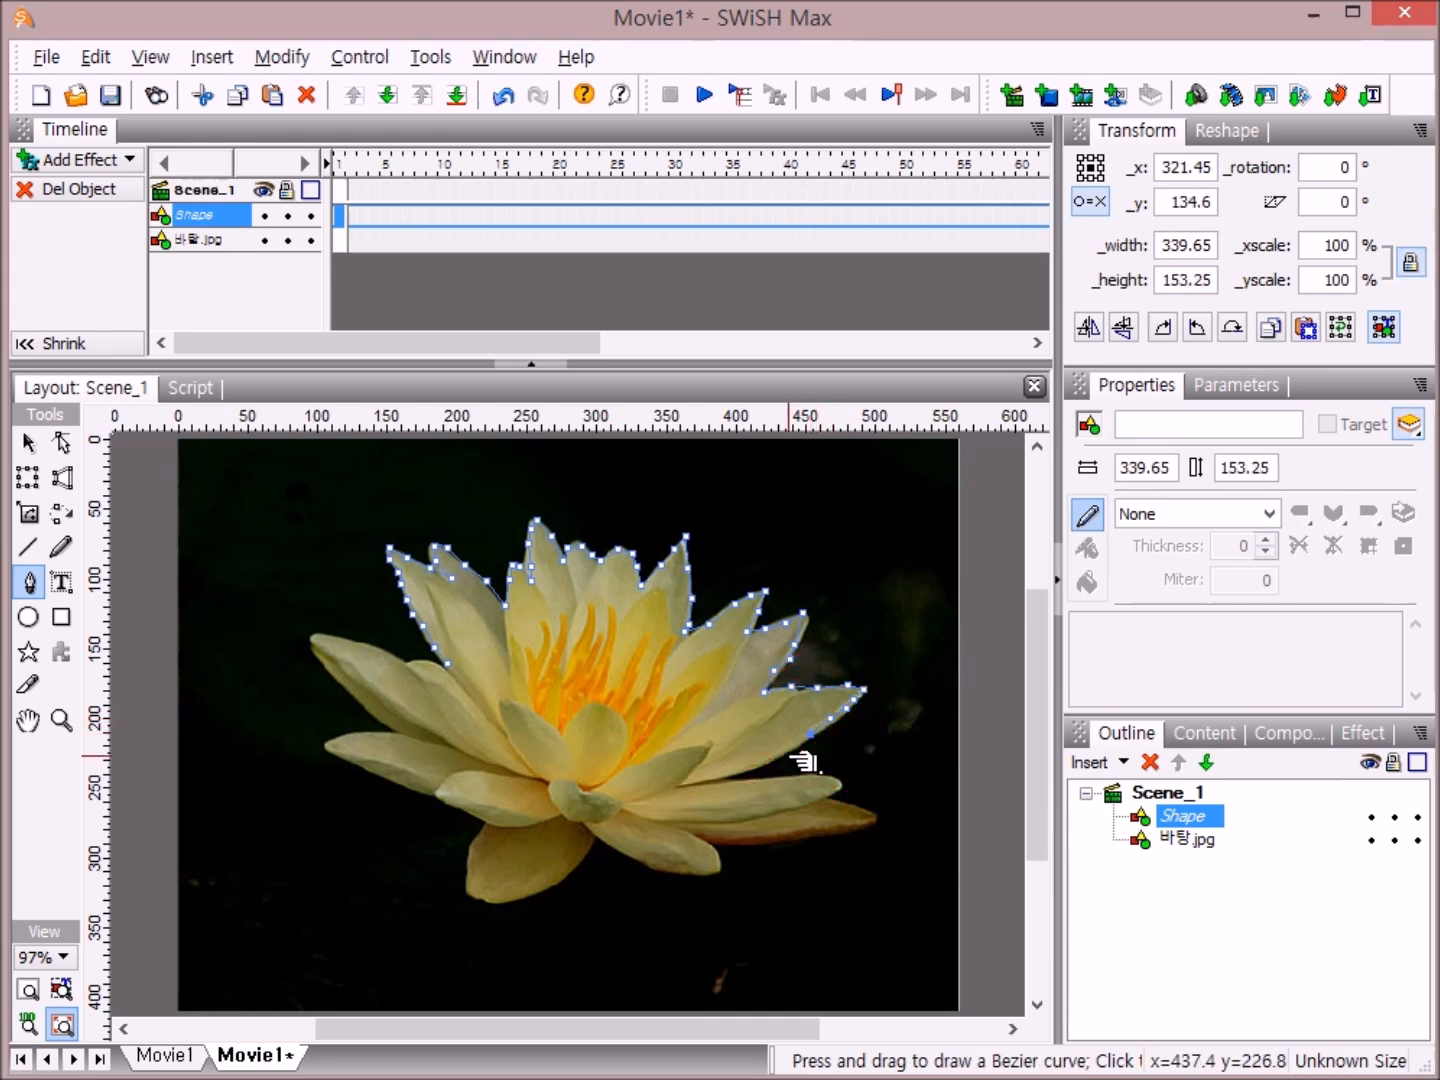
pyautogui.click(795, 749)
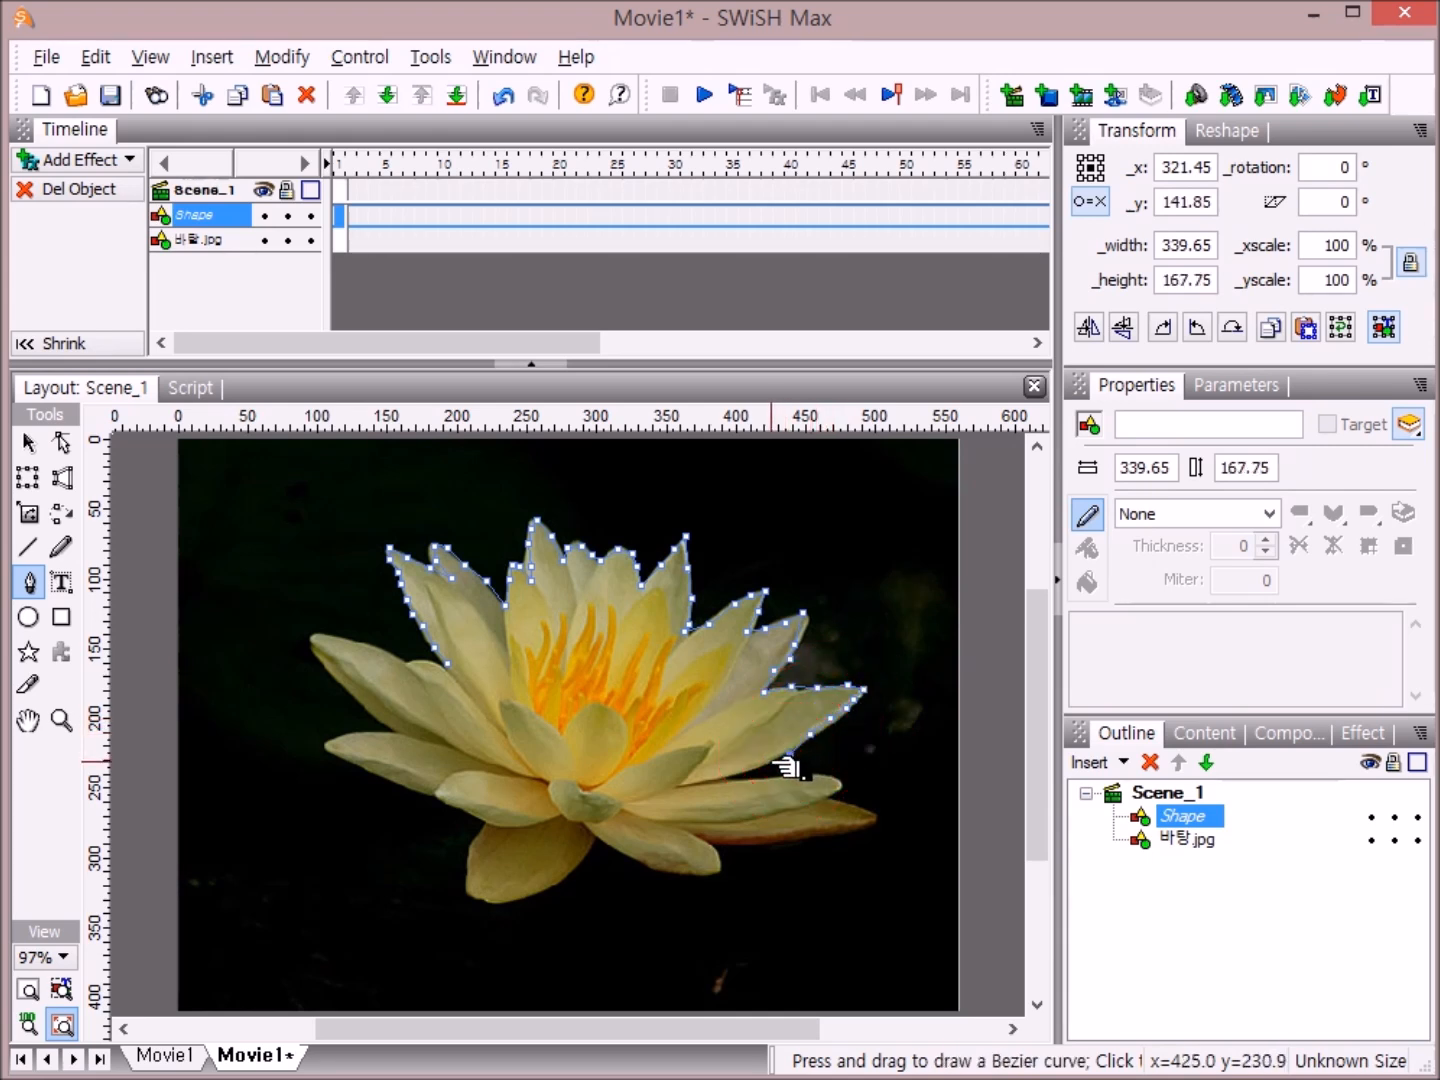
pyautogui.click(740, 766)
pyautogui.click(691, 779)
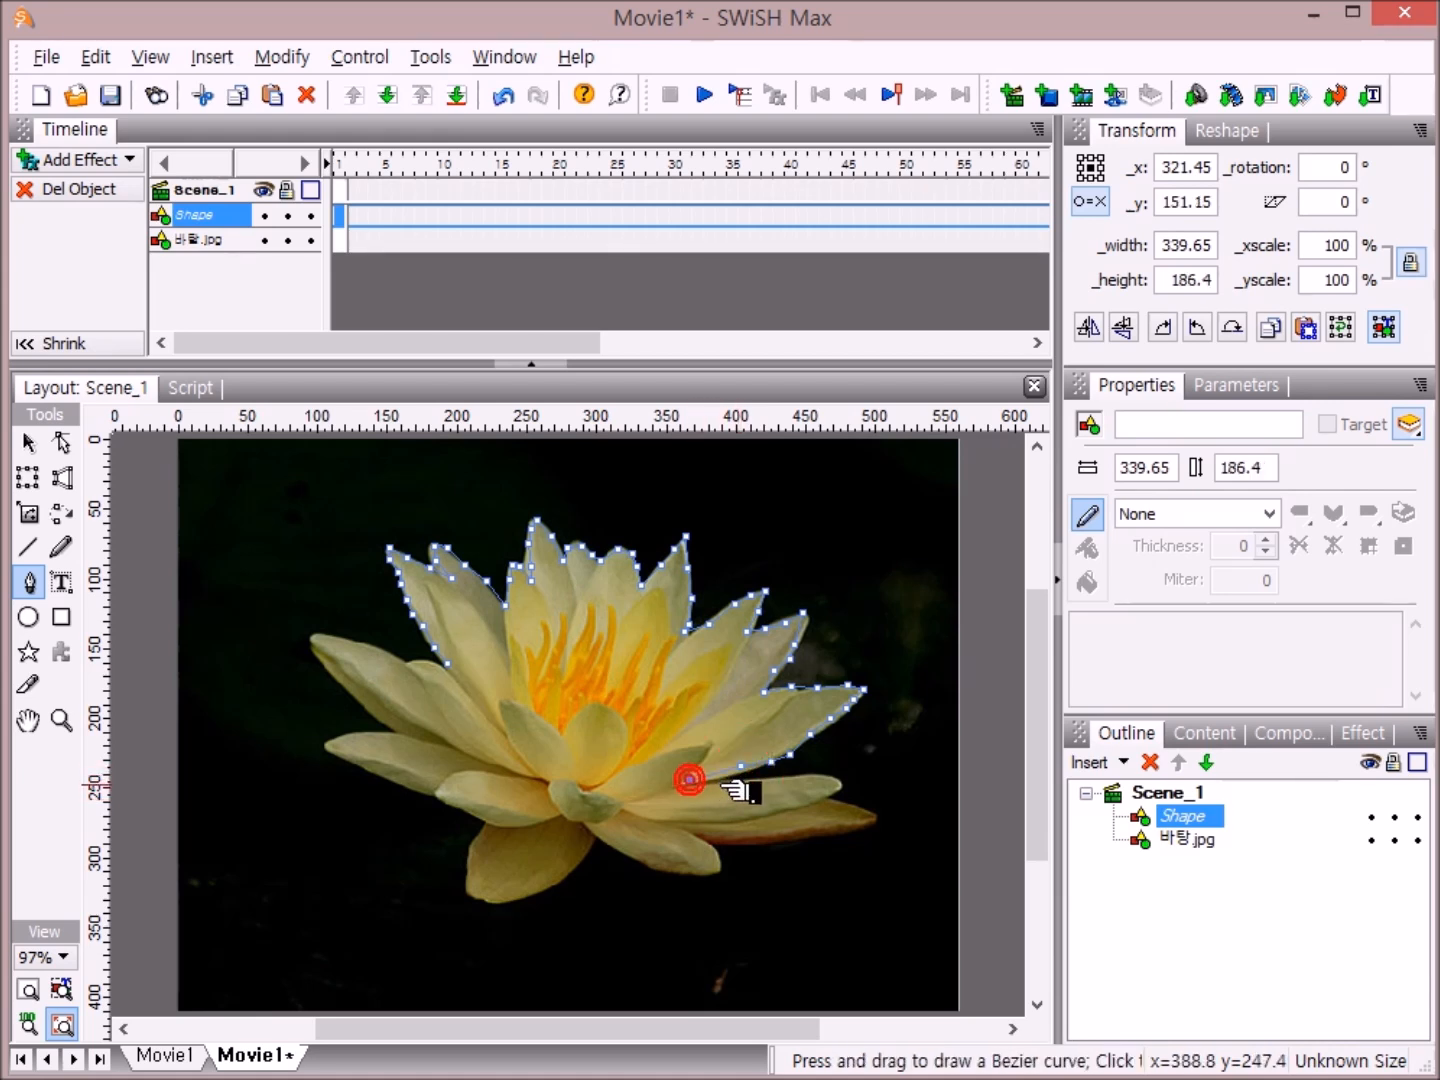
# - Outline the long petal below along its upper edge to the tip and round to just beneath it
pyautogui.click(746, 777)
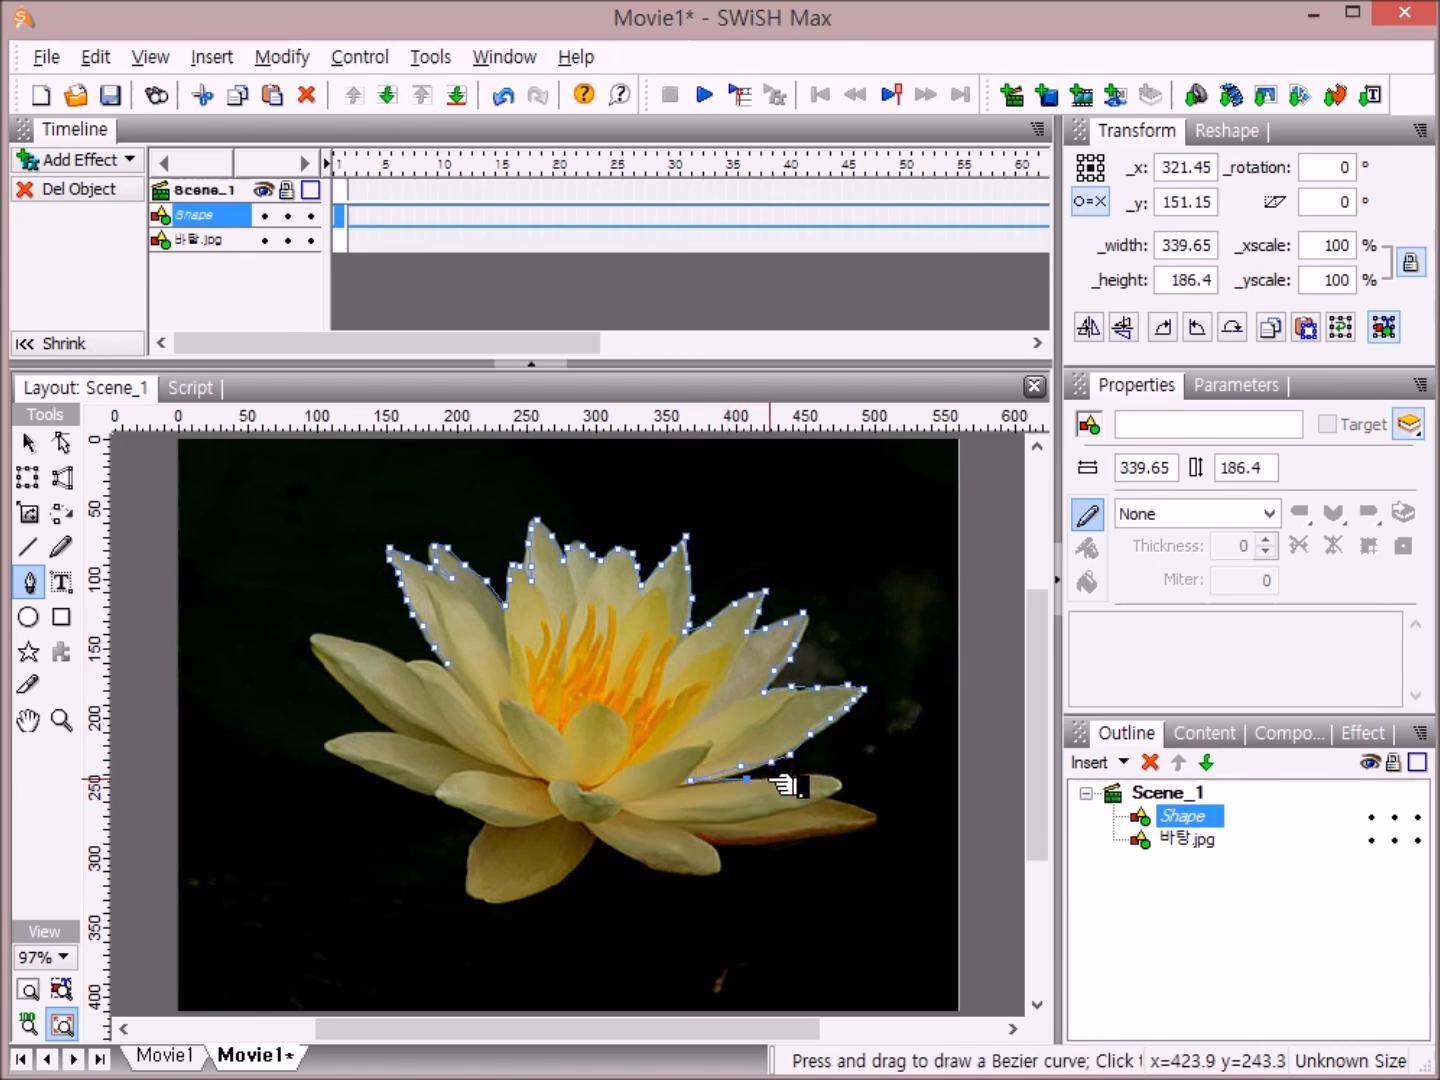
pyautogui.click(781, 780)
pyautogui.click(809, 776)
pyautogui.click(838, 779)
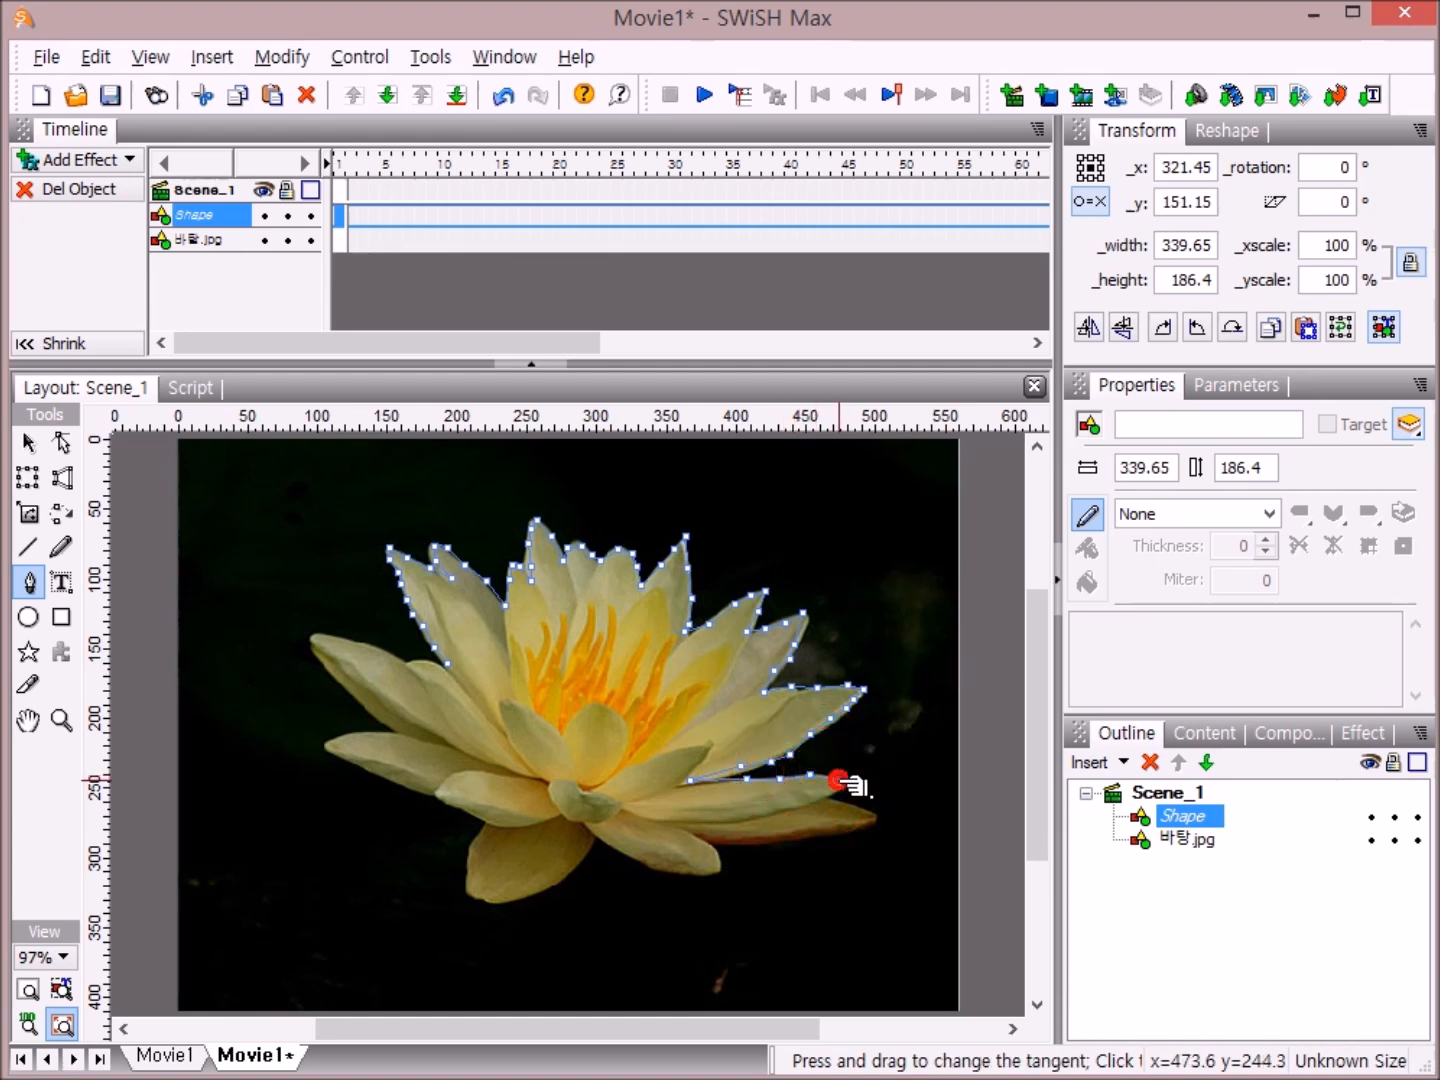
pyautogui.click(816, 793)
# - Trace the lowest right-hand petal around its tip and back along its underside, to about 343 by 231 pixels overall
pyautogui.click(842, 799)
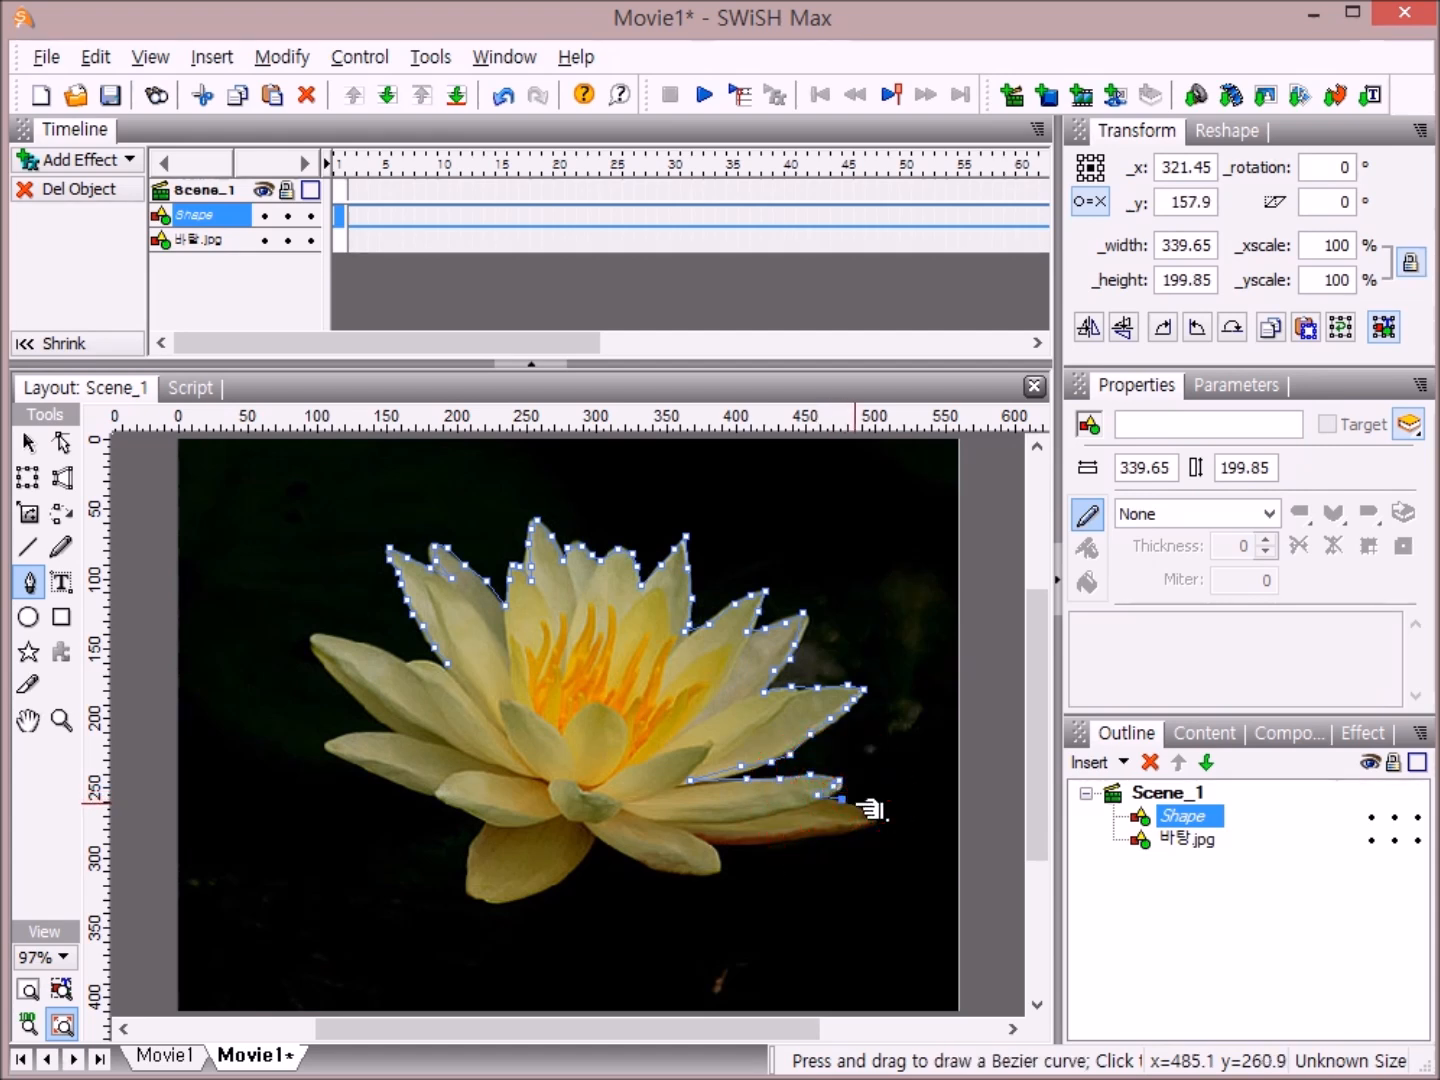
pyautogui.click(852, 805)
pyautogui.click(866, 812)
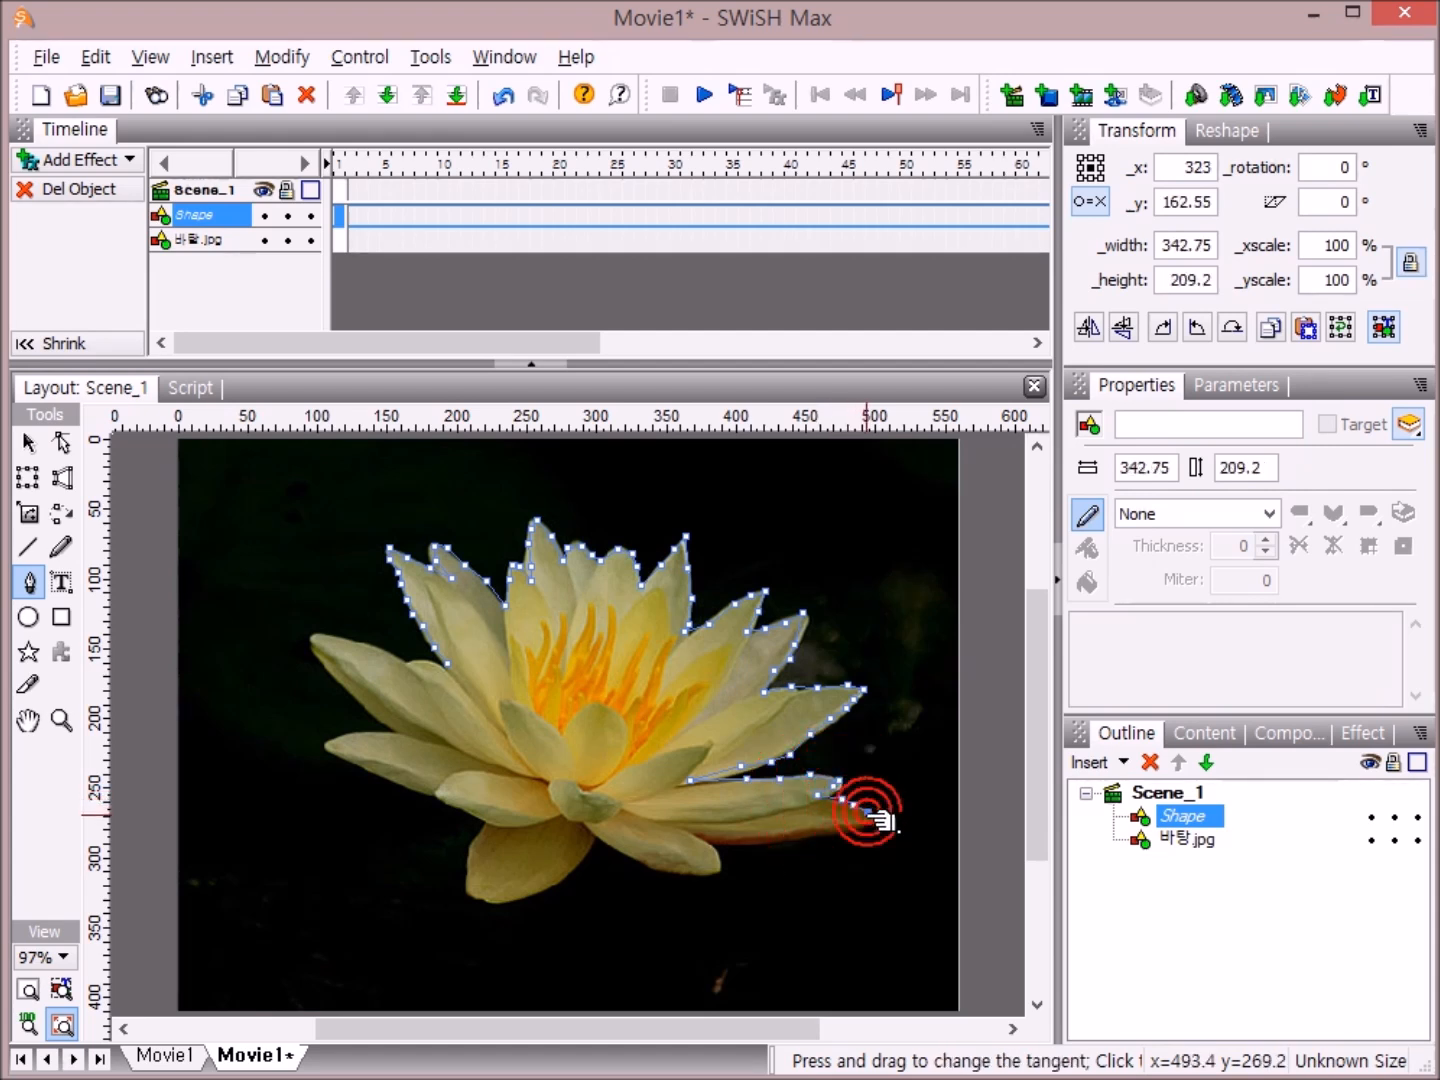
pyautogui.click(853, 822)
pyautogui.click(814, 831)
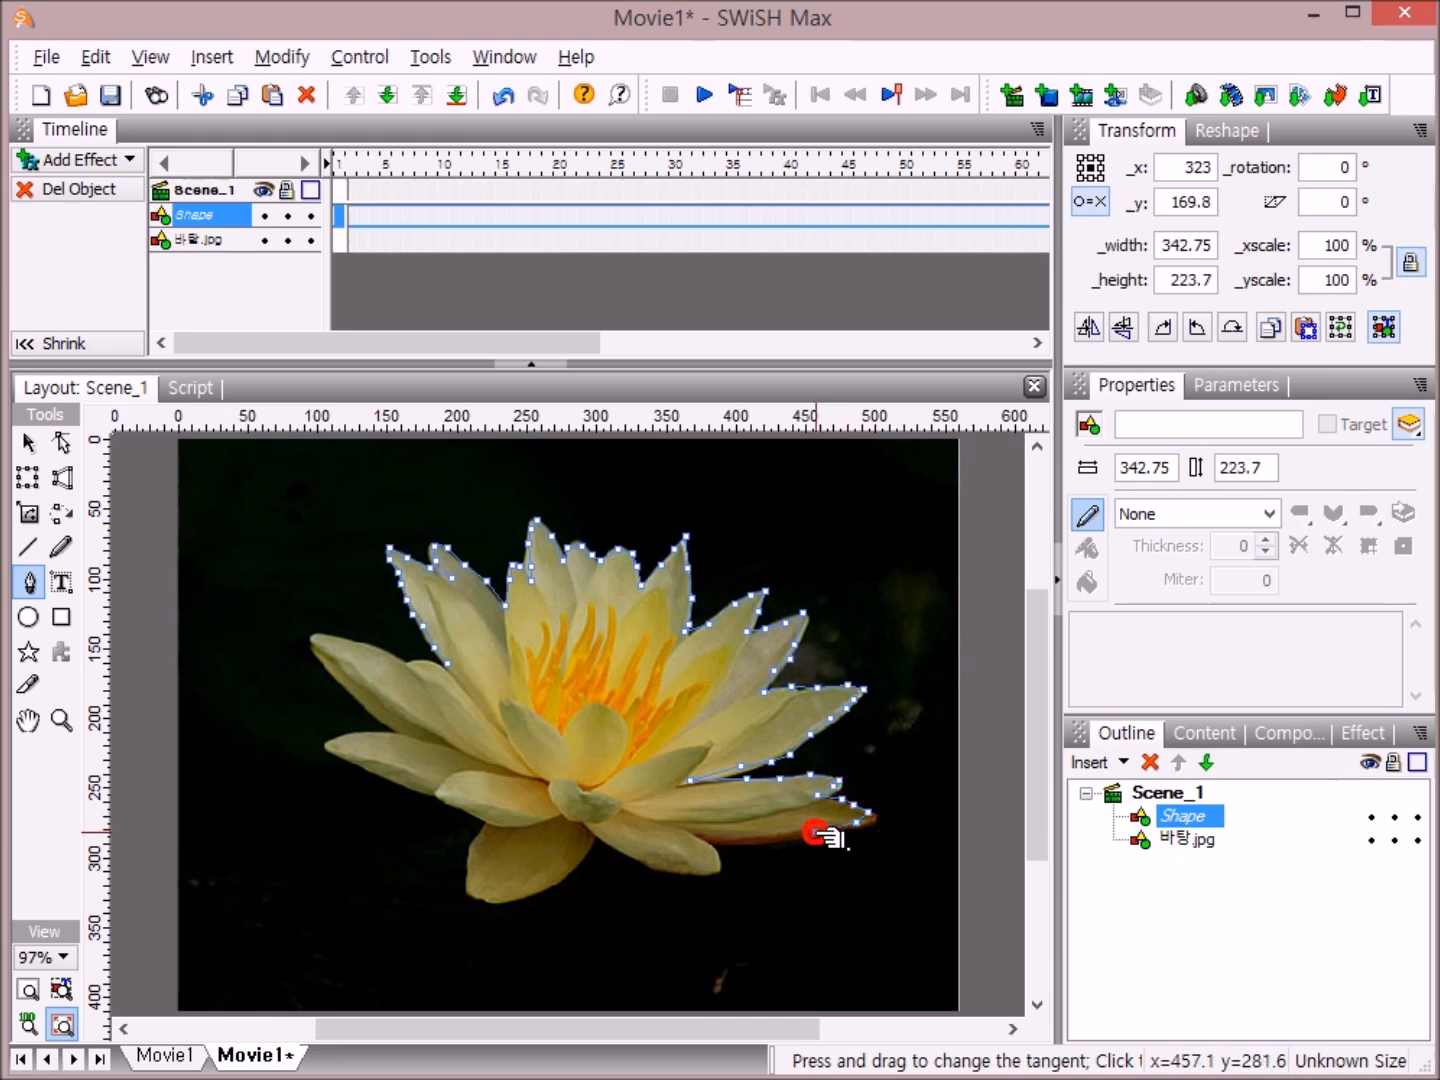
pyautogui.click(783, 841)
pyautogui.click(753, 842)
pyautogui.click(722, 842)
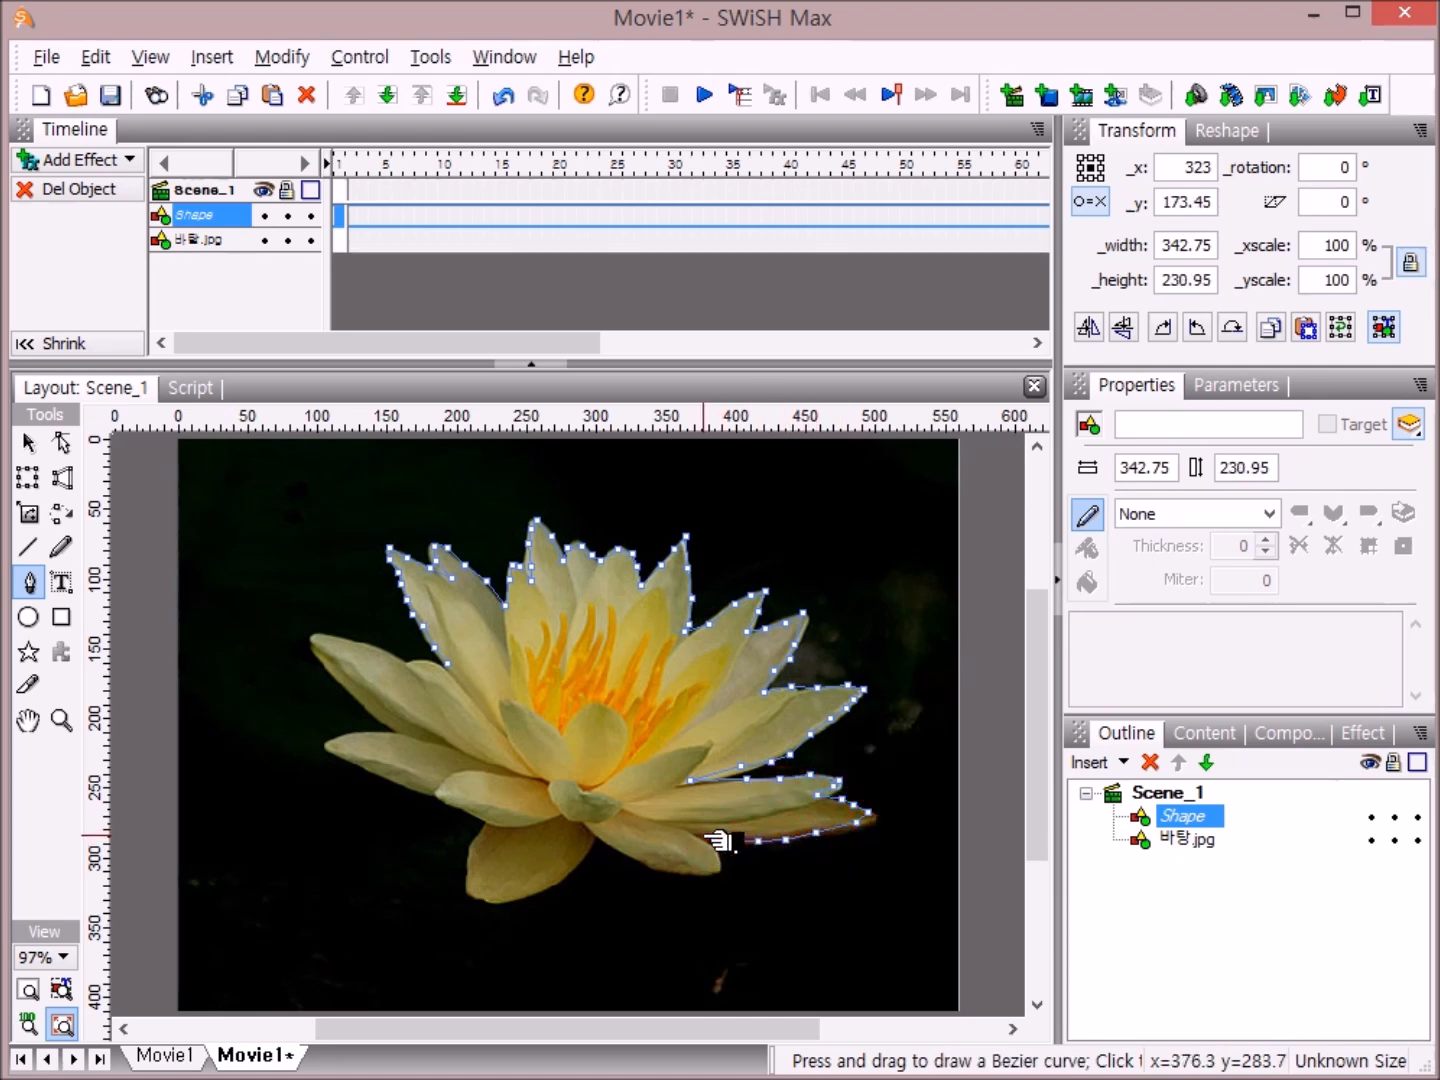
# - Trace the petal at the flower's lower right around its tip and back to the notch beneath the centre, about 250 pixels high overall
pyautogui.click(700, 836)
pyautogui.click(715, 850)
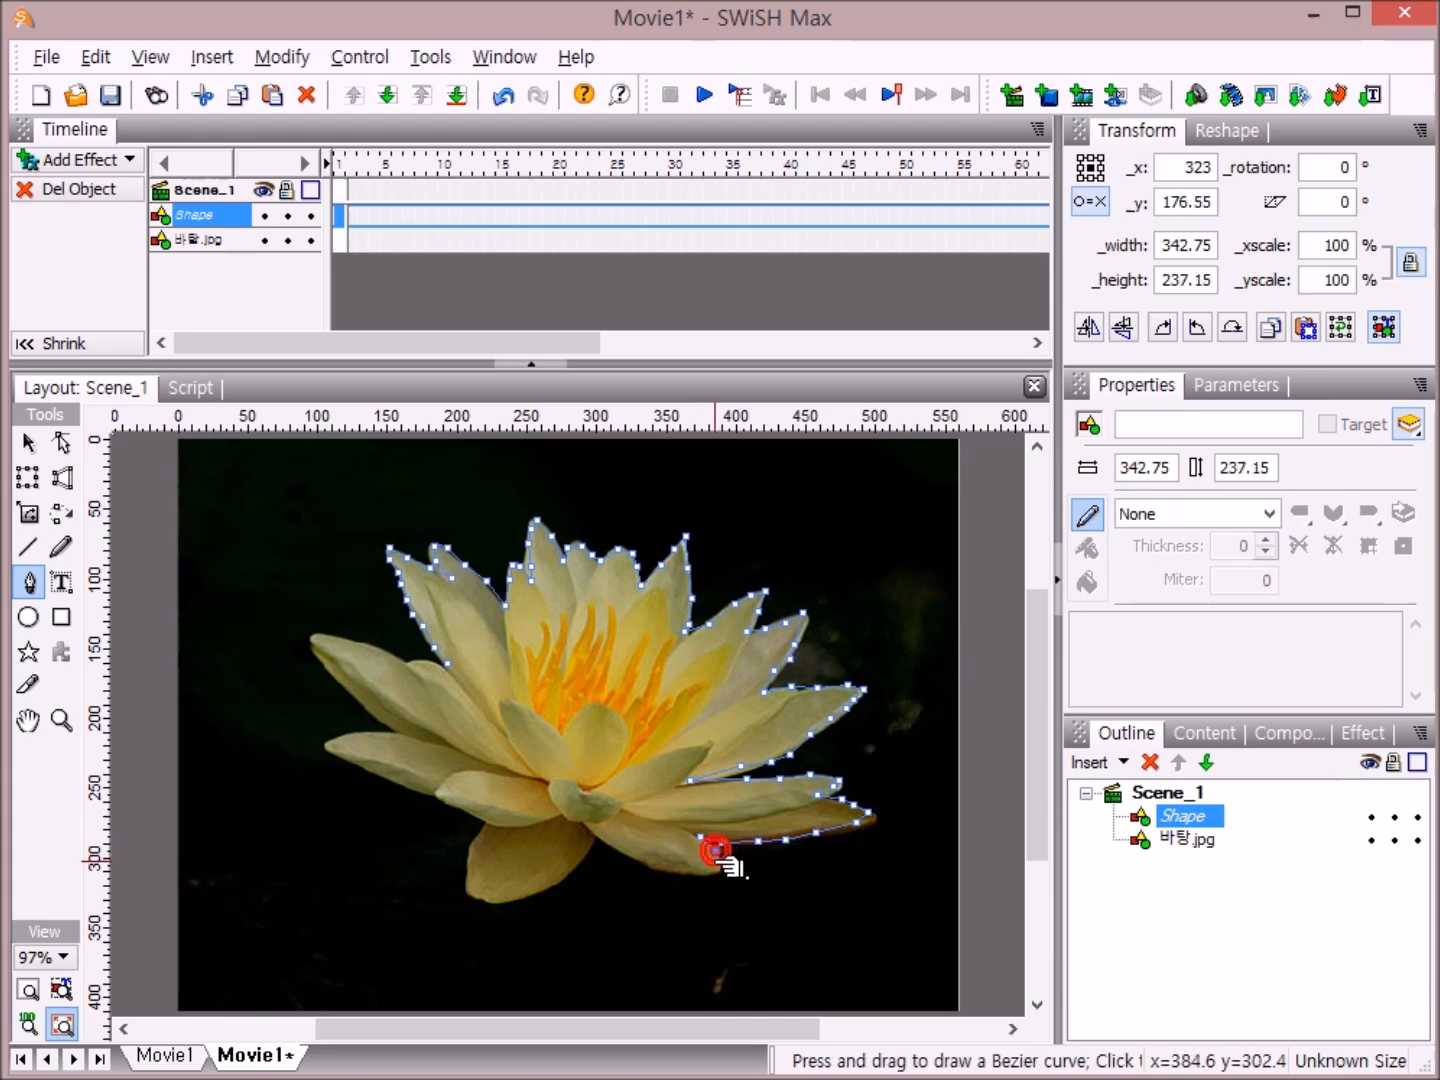
pyautogui.click(715, 862)
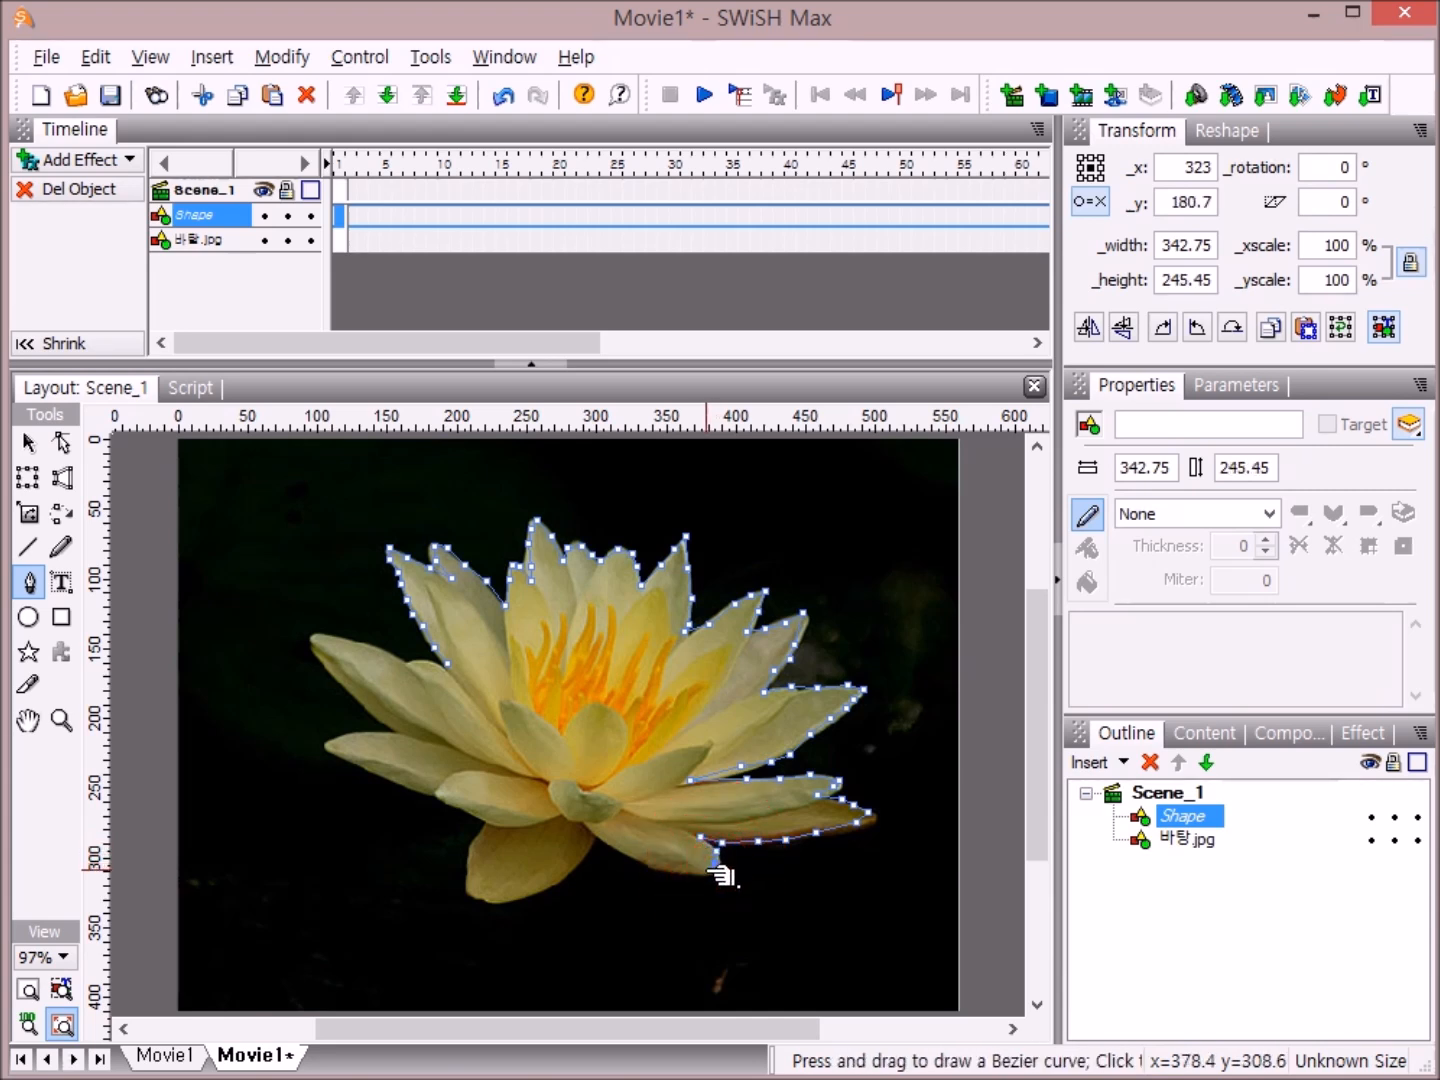
pyautogui.moveTo(708, 869); pyautogui.dragTo(695, 871)
pyautogui.click(673, 861)
pyautogui.click(619, 846)
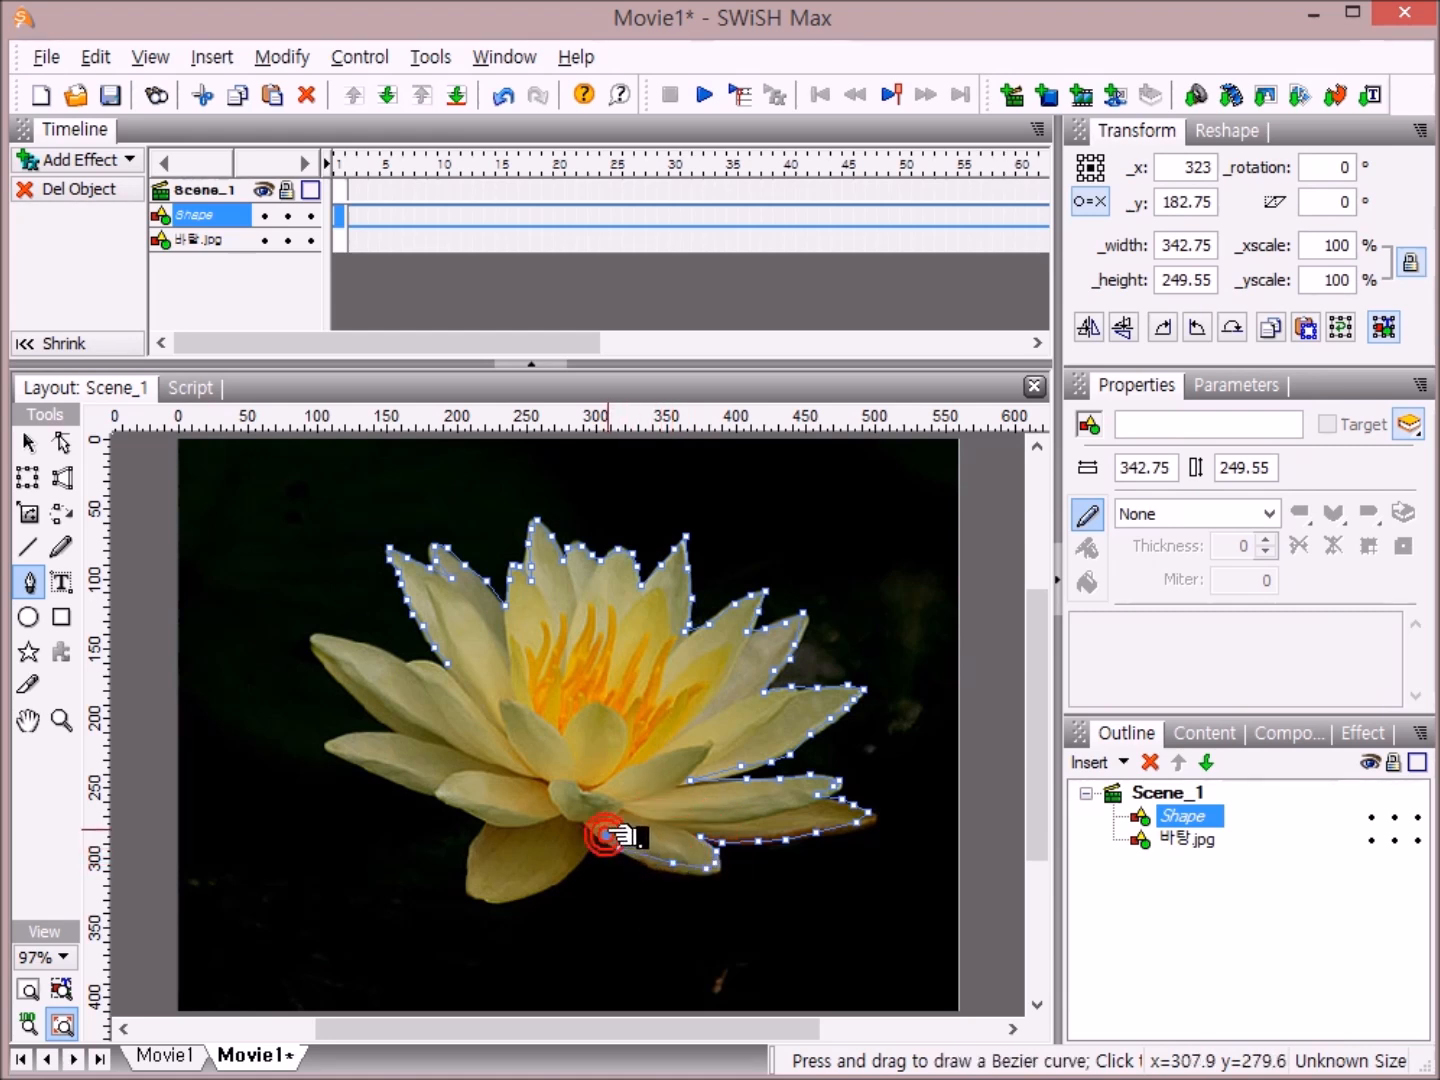
pyautogui.click(591, 822)
# - Outline the bottom petal from its right edge round to the upper left, bringing the outline to about 269 pixels high
pyautogui.click(583, 849)
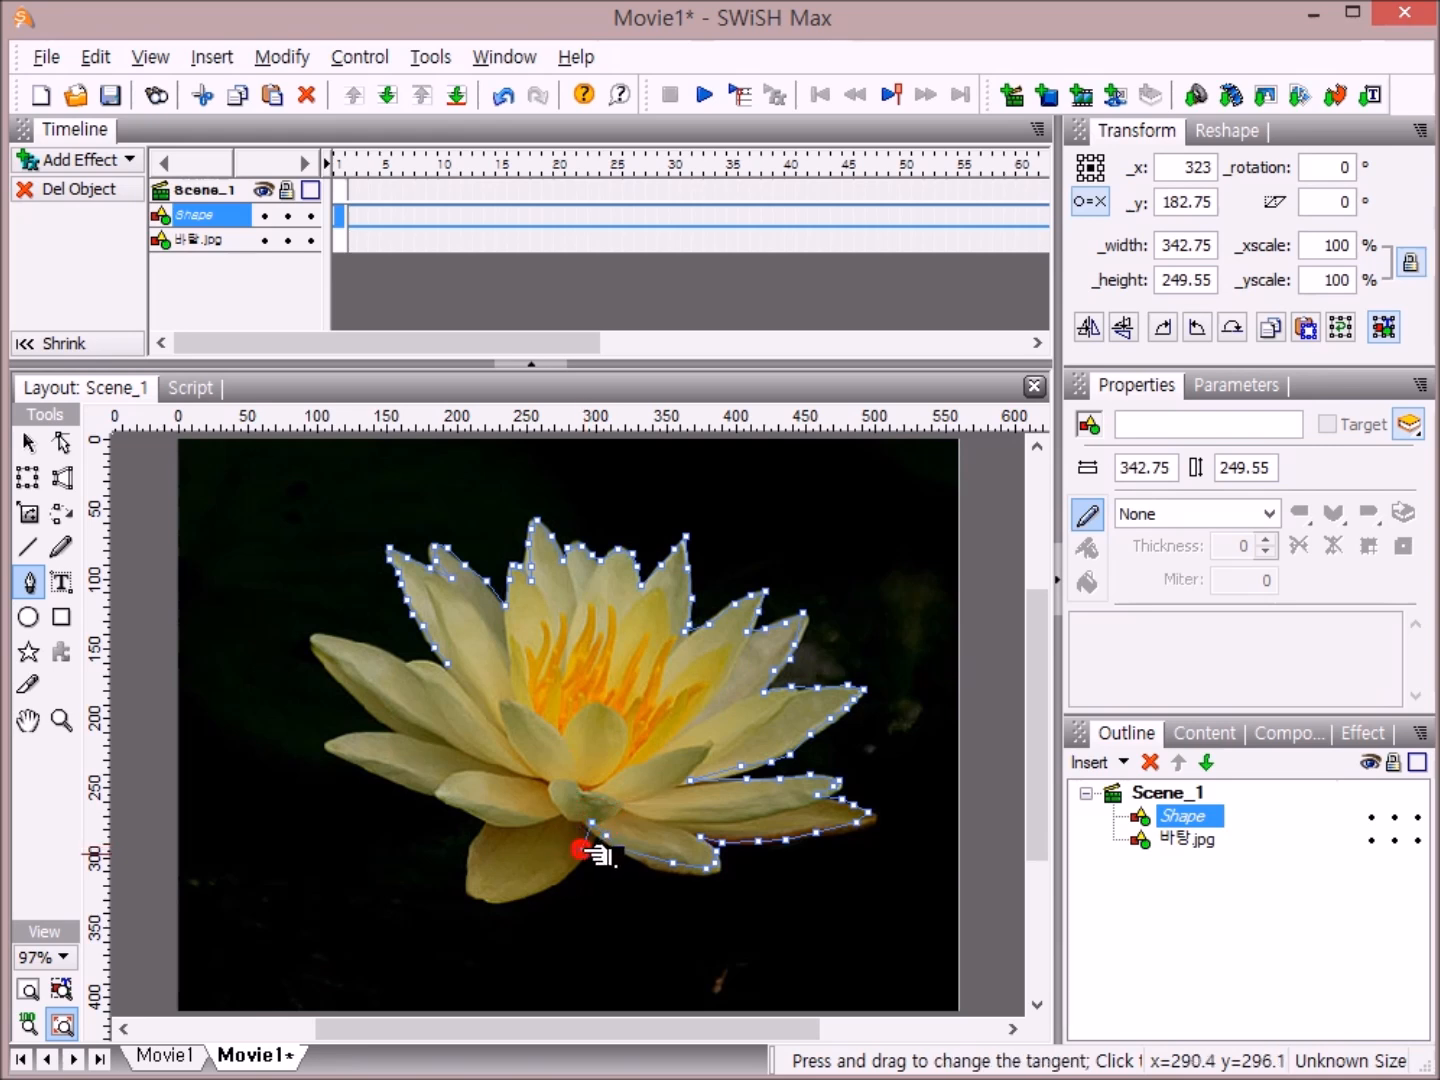
pyautogui.click(573, 869)
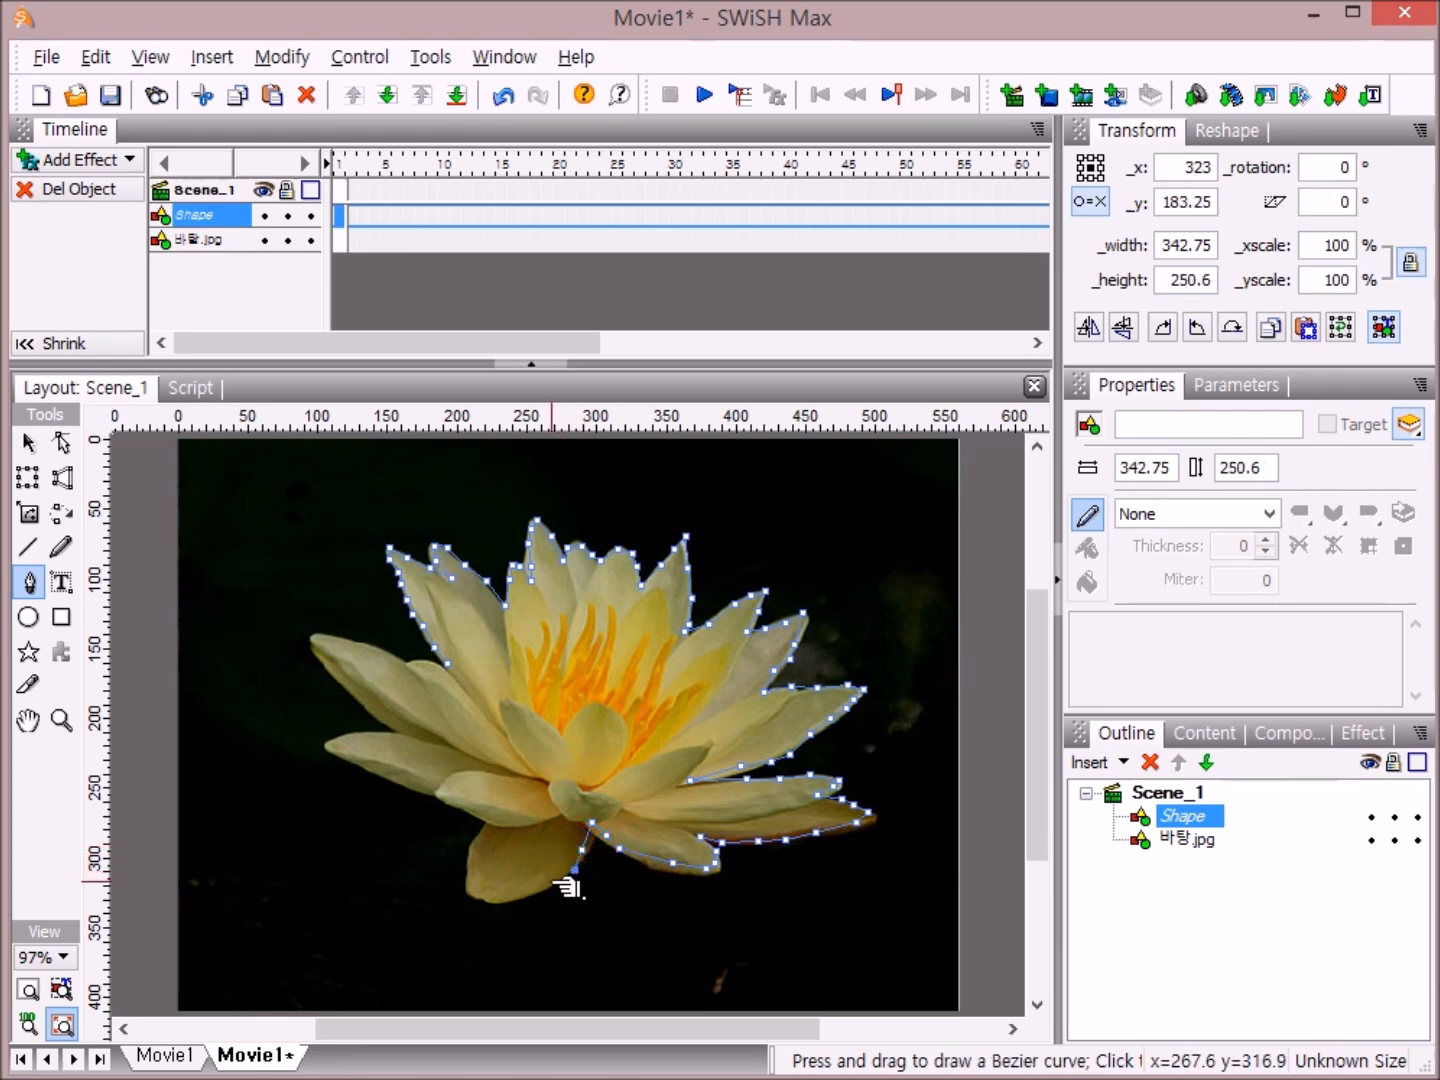
pyautogui.click(517, 896)
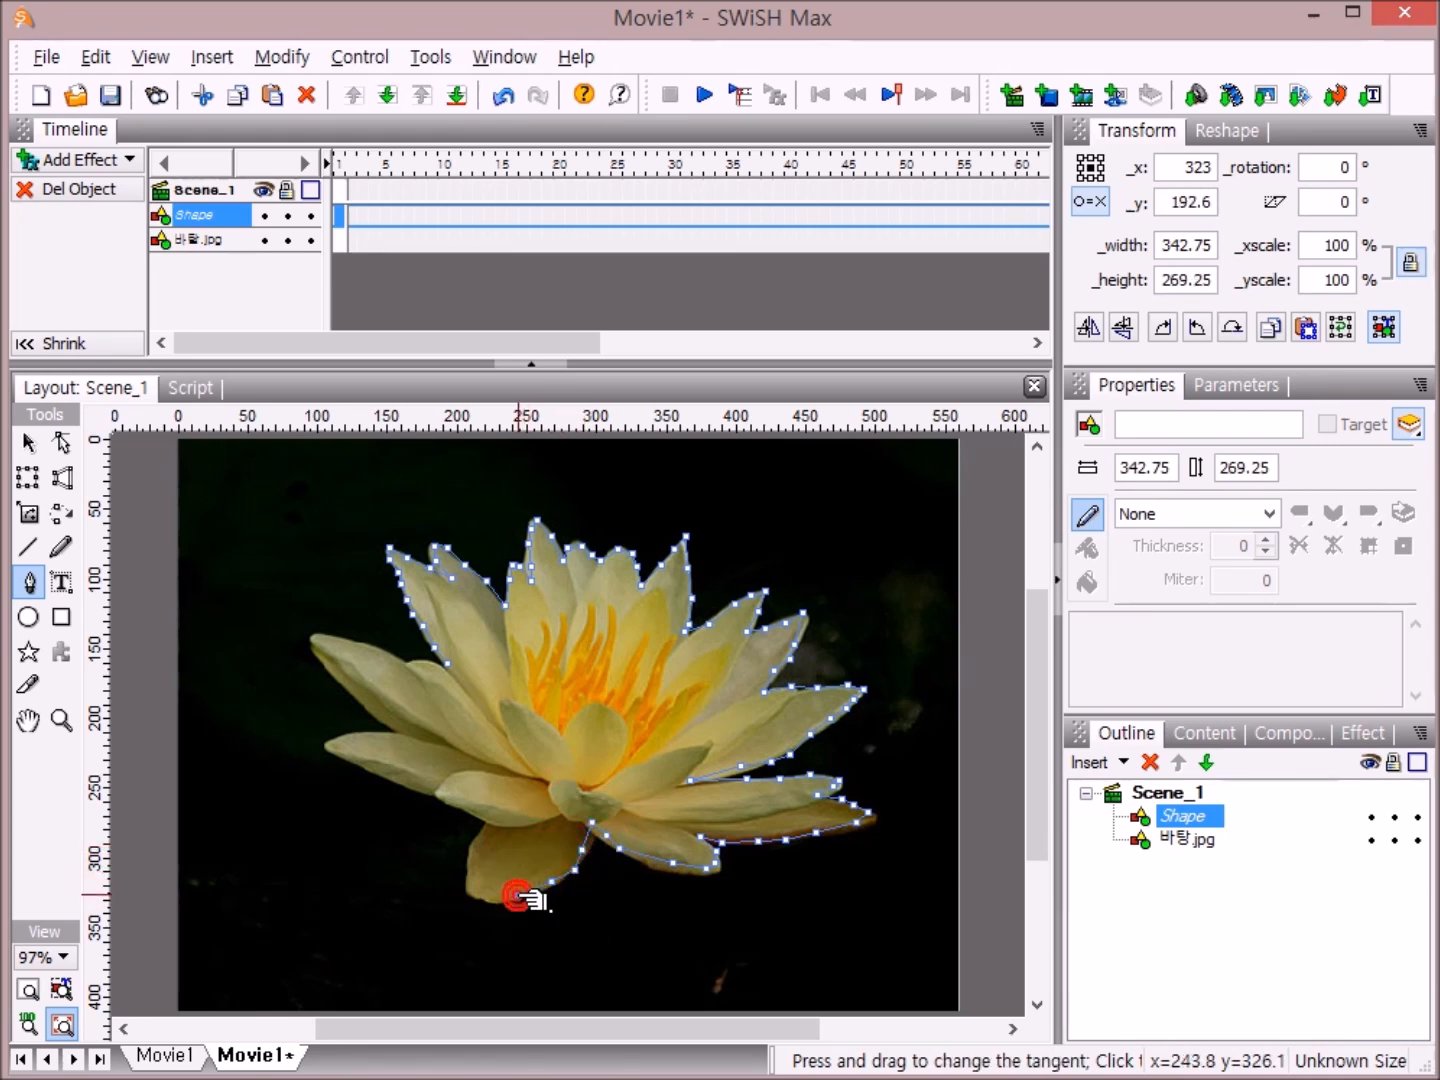
pyautogui.click(486, 890)
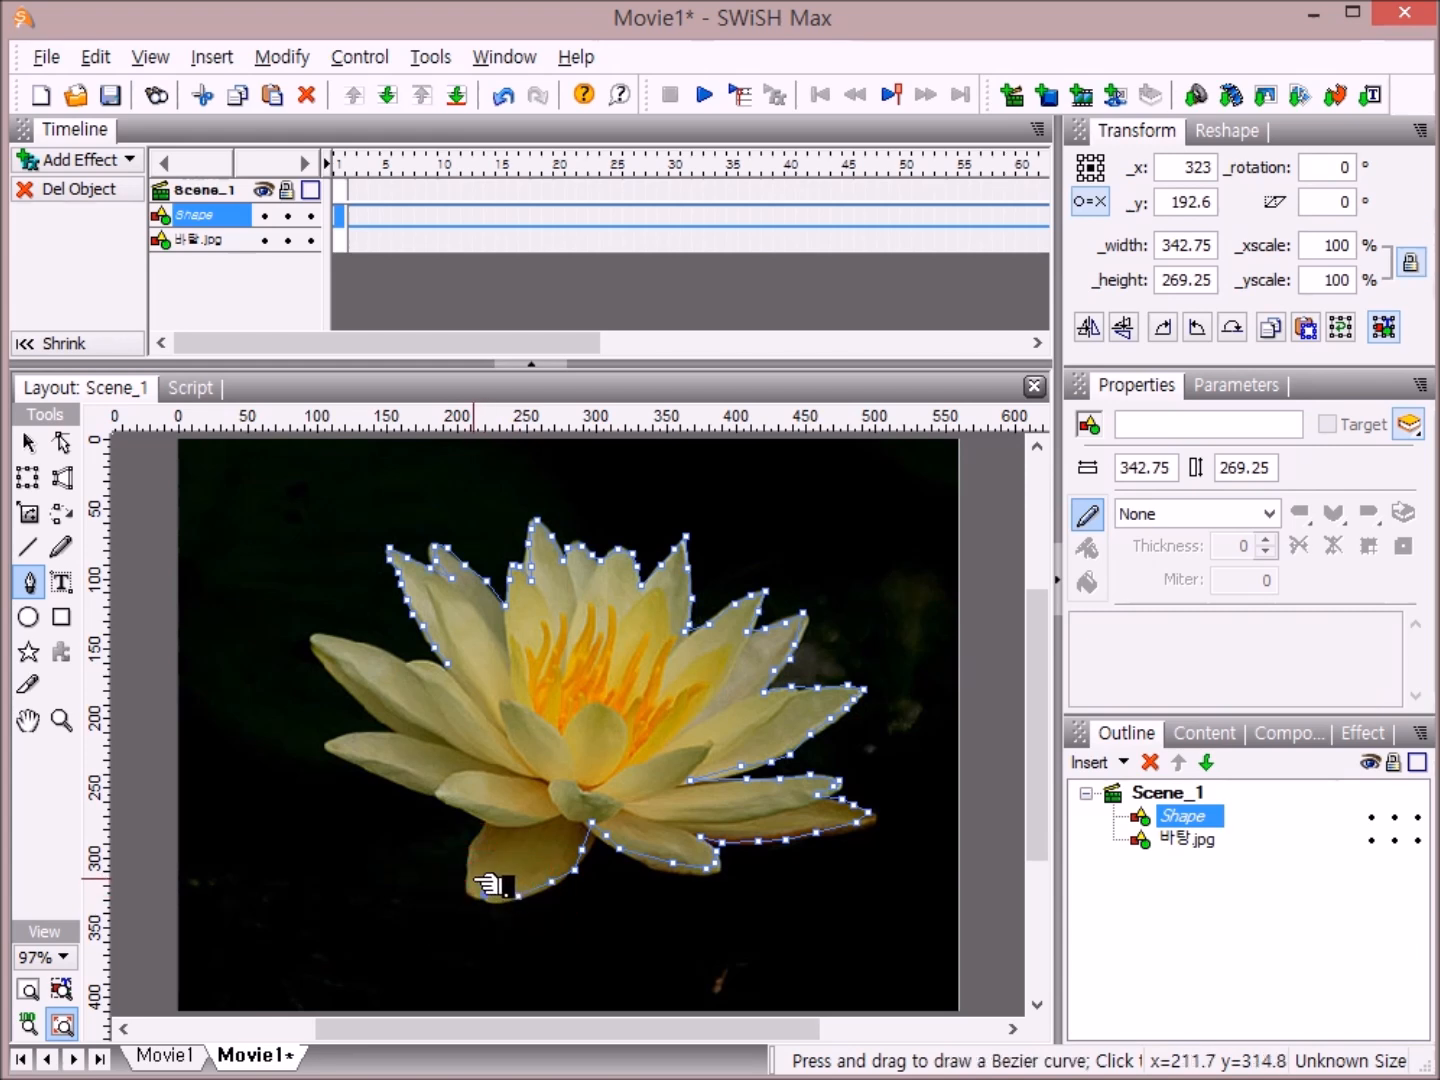
pyautogui.click(474, 843)
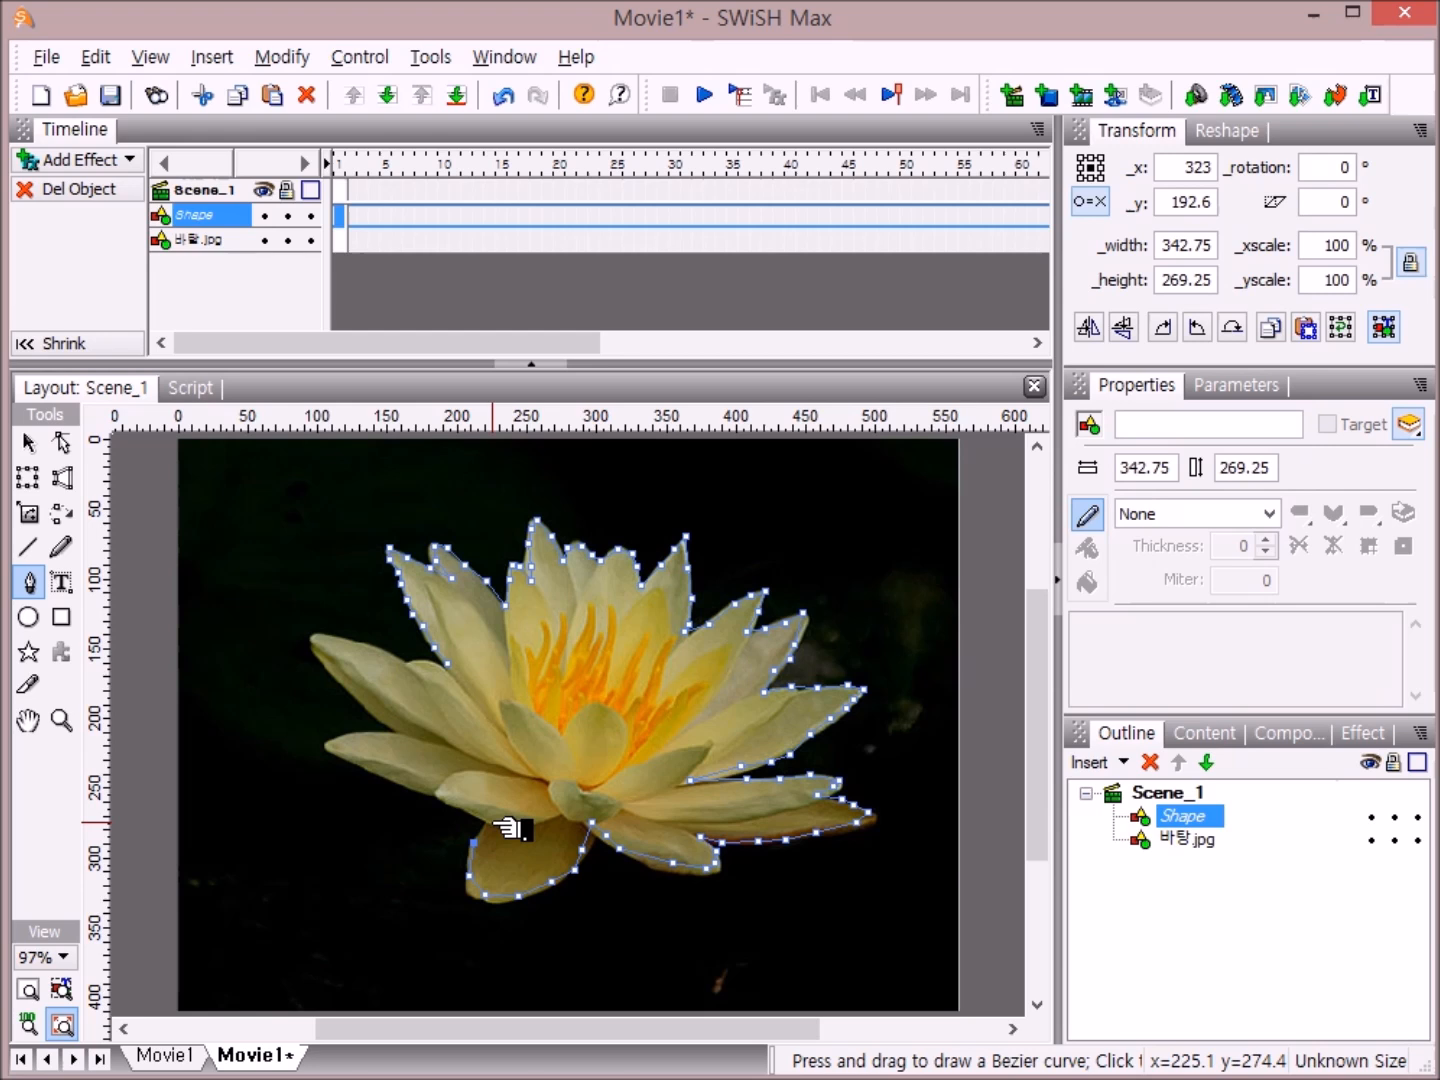
pyautogui.click(489, 823)
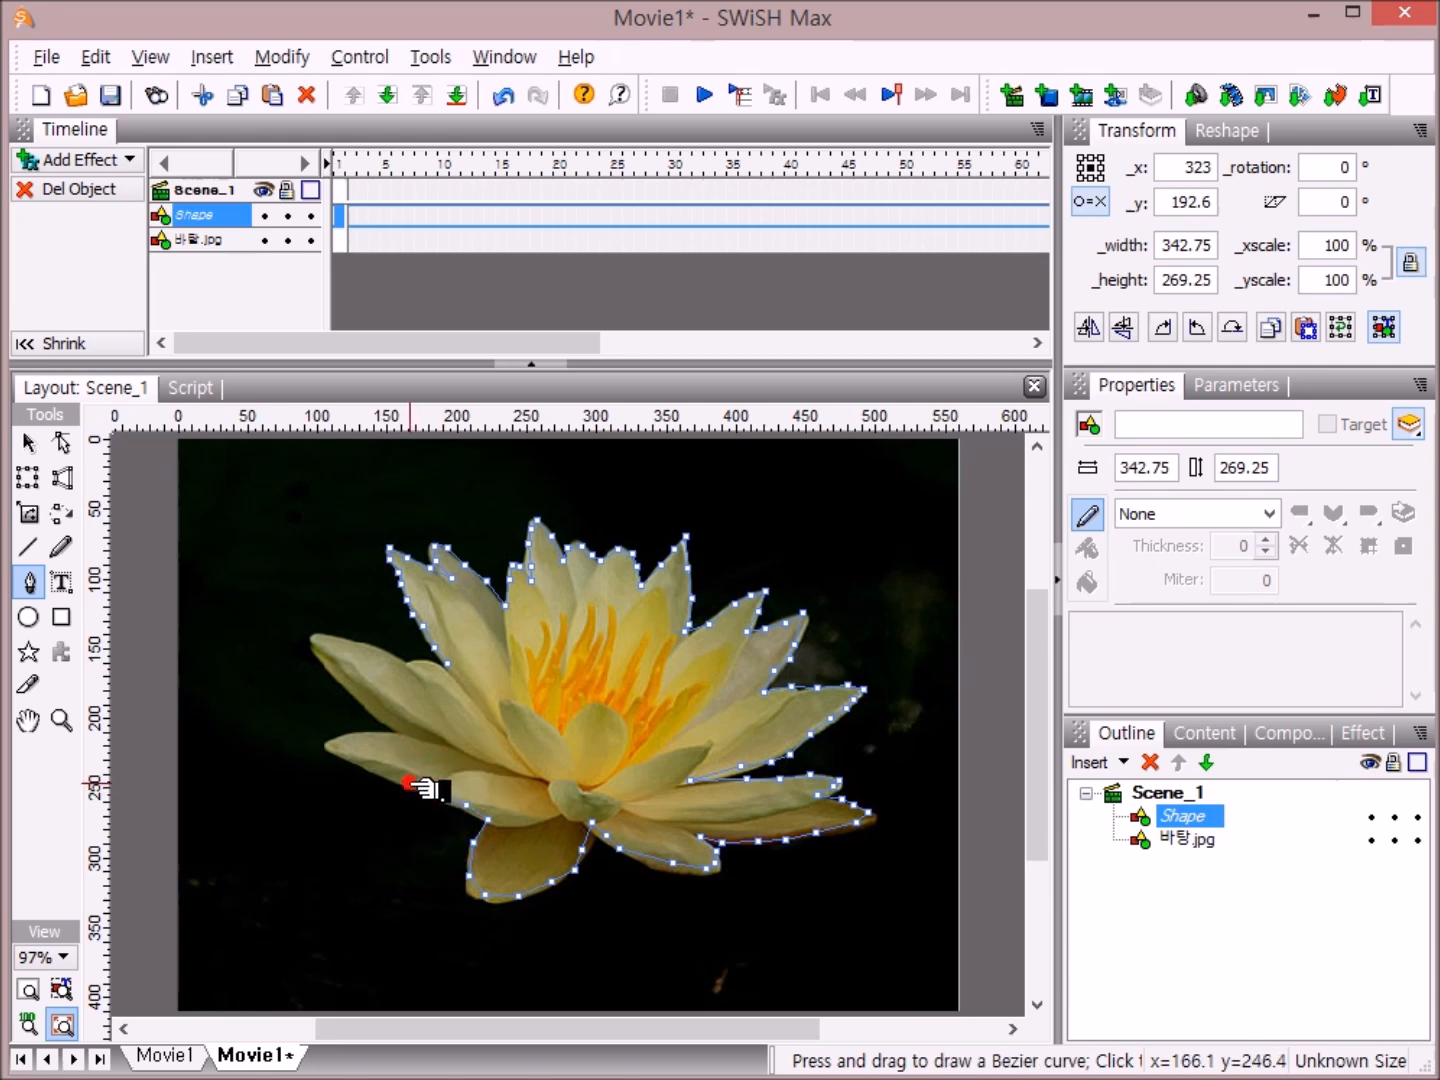
# - Trace the lower left-hand petal out to its tip and back along its upper edge, about 382 pixels wide overall
pyautogui.click(371, 765)
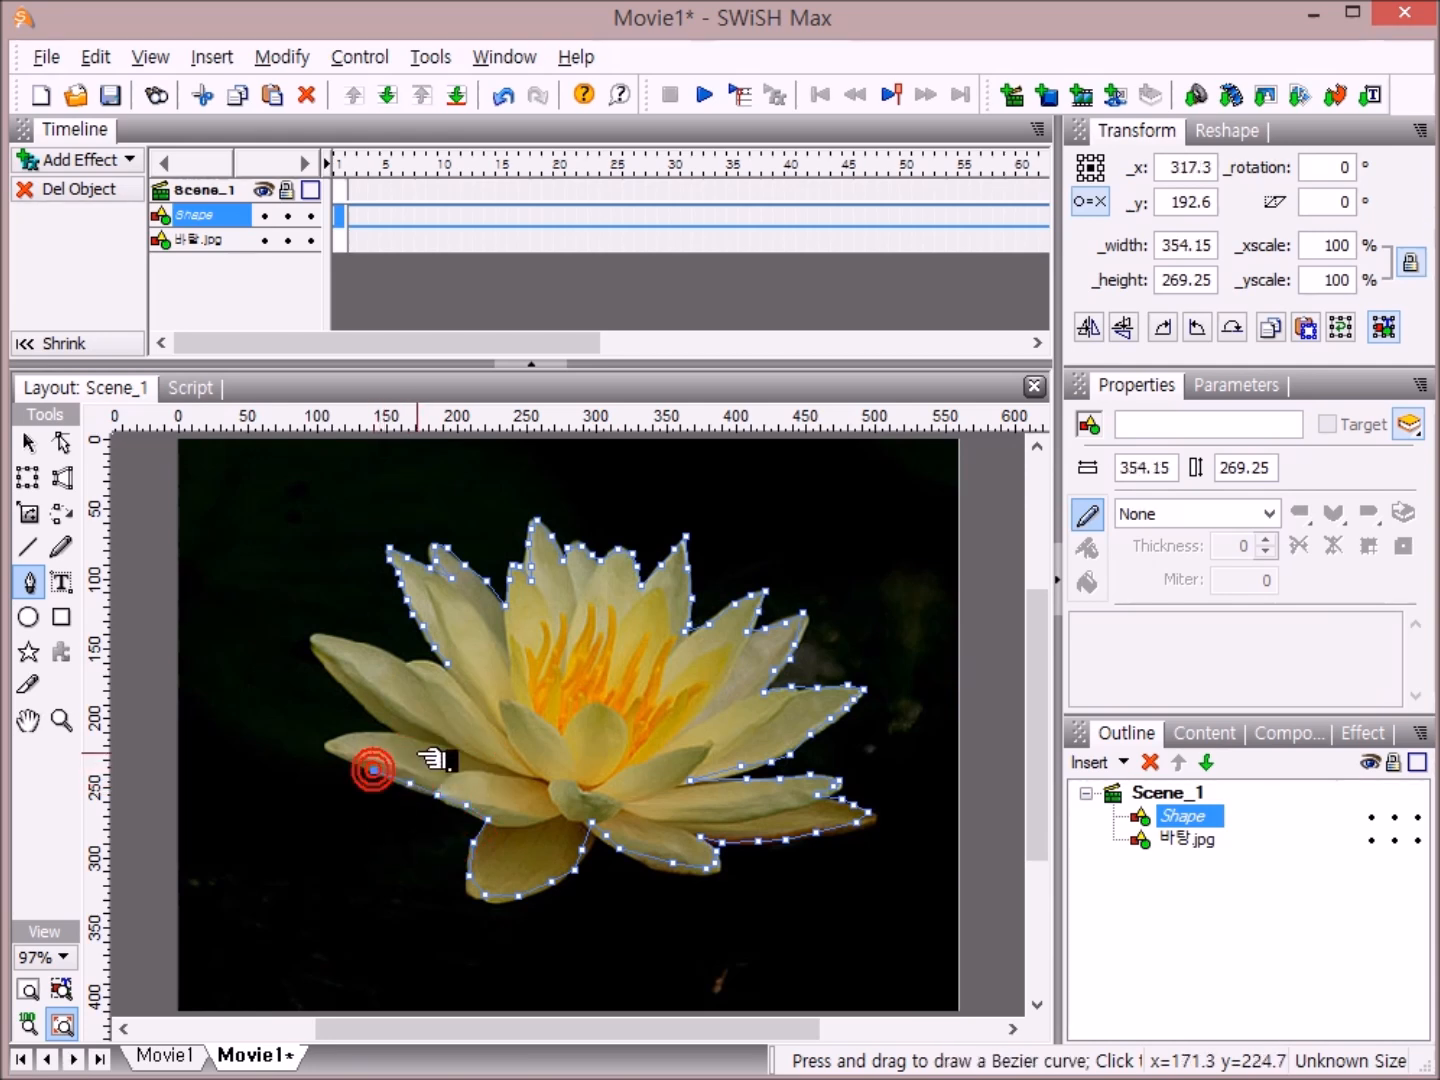
pyautogui.click(338, 744)
pyautogui.click(333, 742)
pyautogui.click(357, 735)
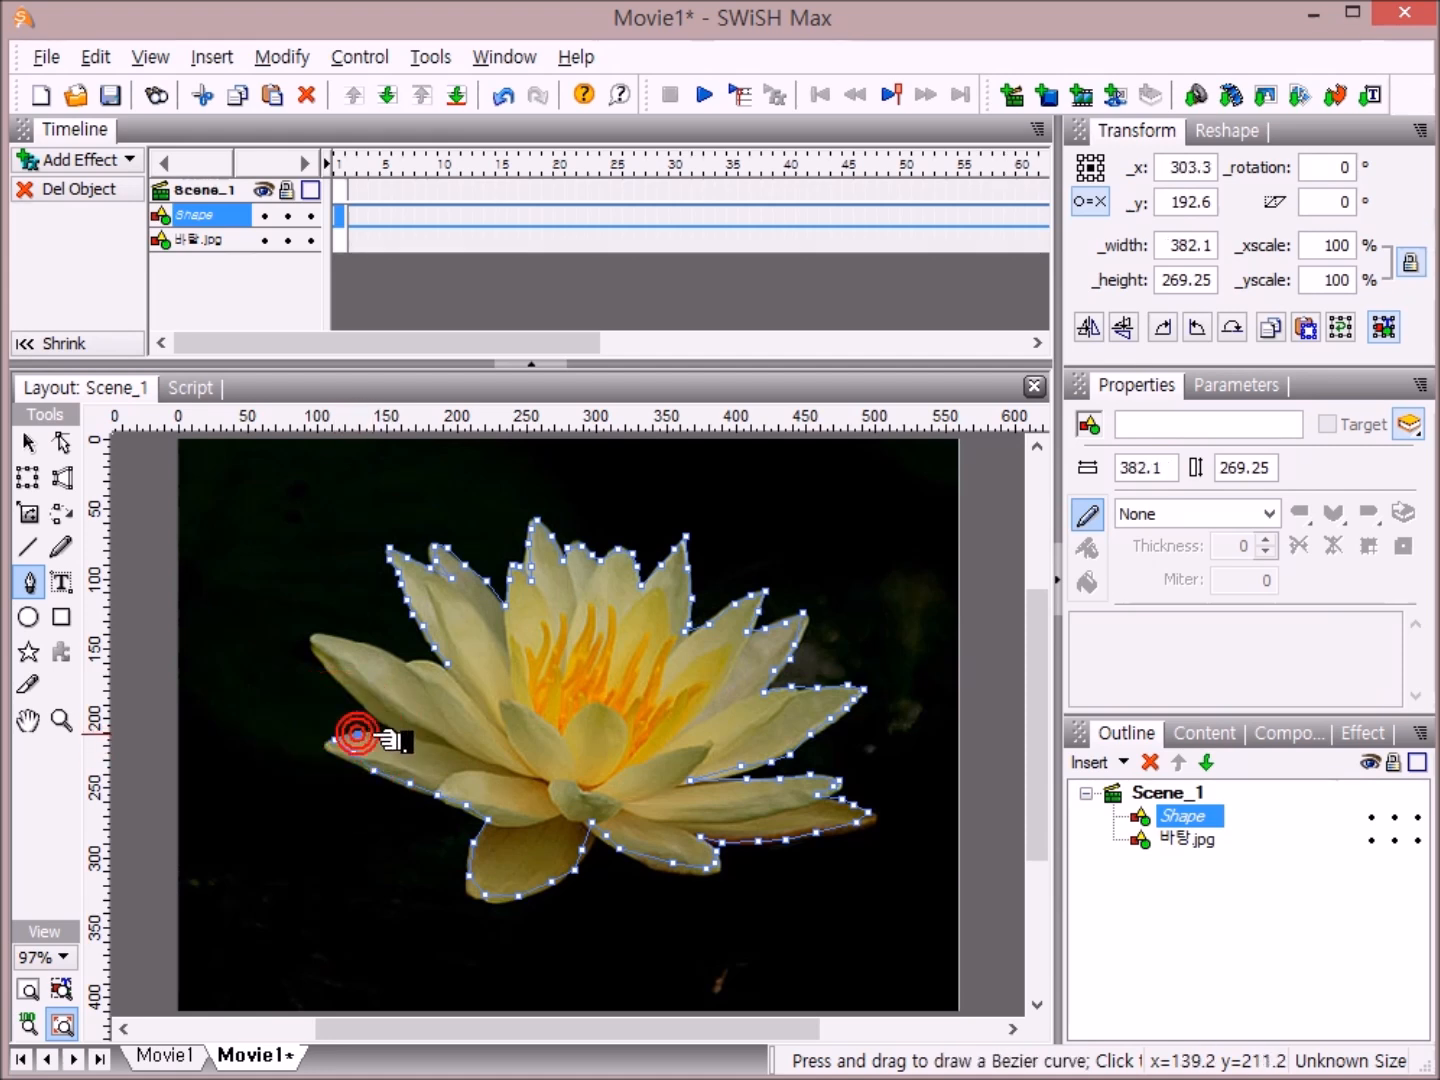
pyautogui.click(403, 729)
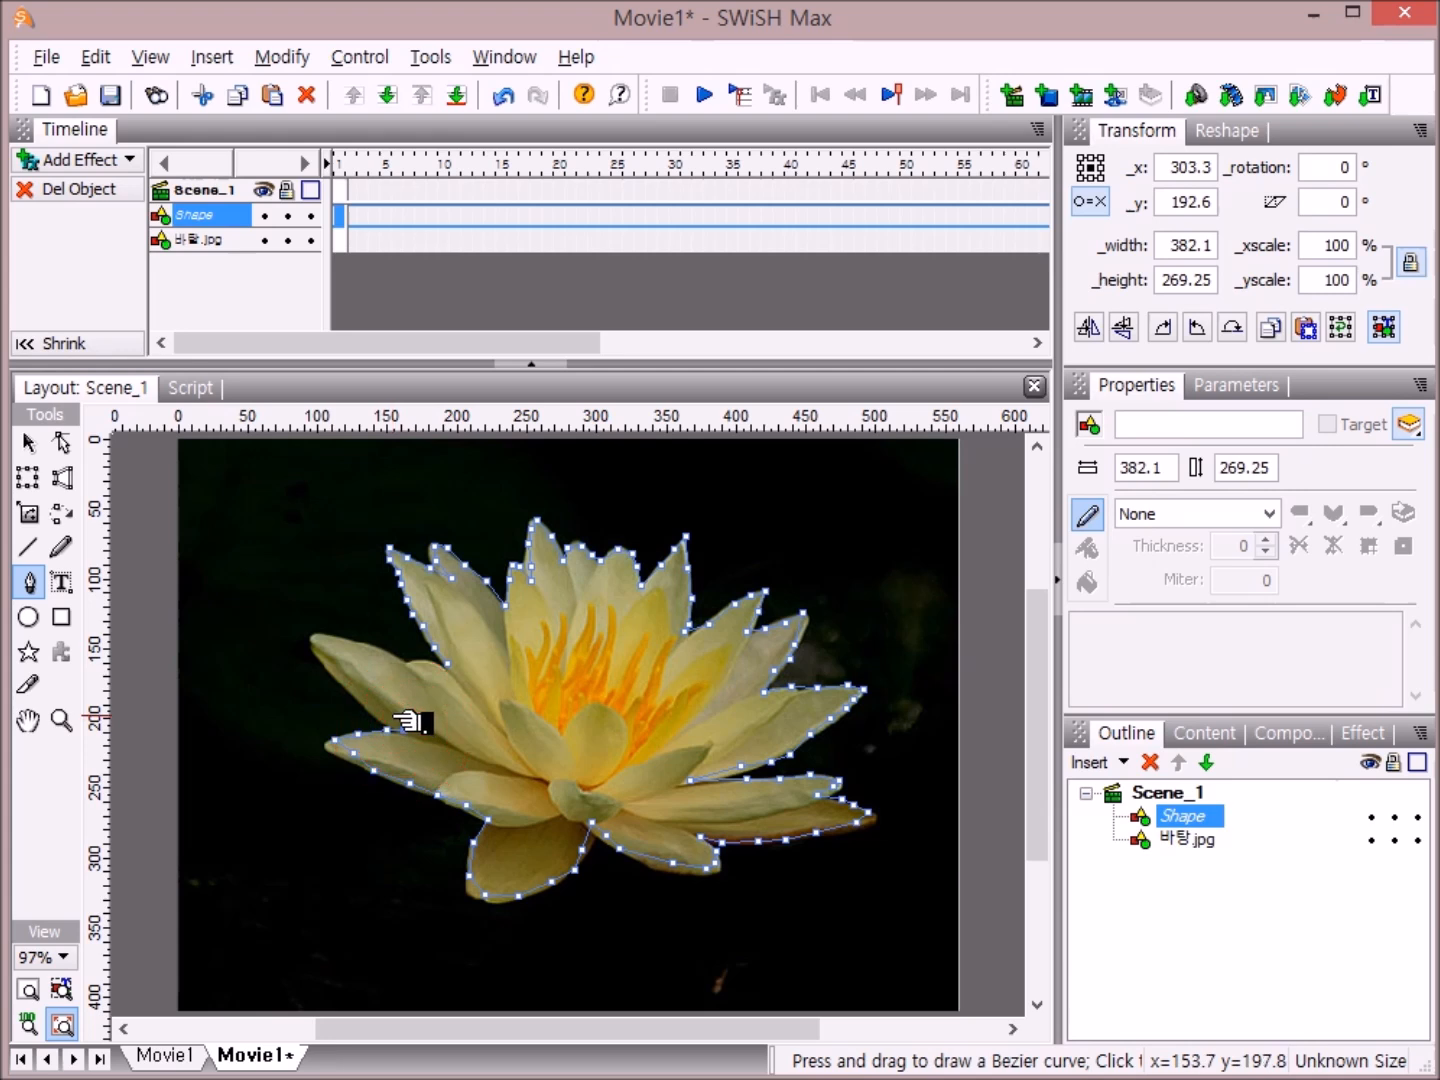
# - Outline the upper left-hand petal around its tip and close the flower shape, about 394 by 269 pixels overall
pyautogui.click(372, 707)
pyautogui.click(361, 700)
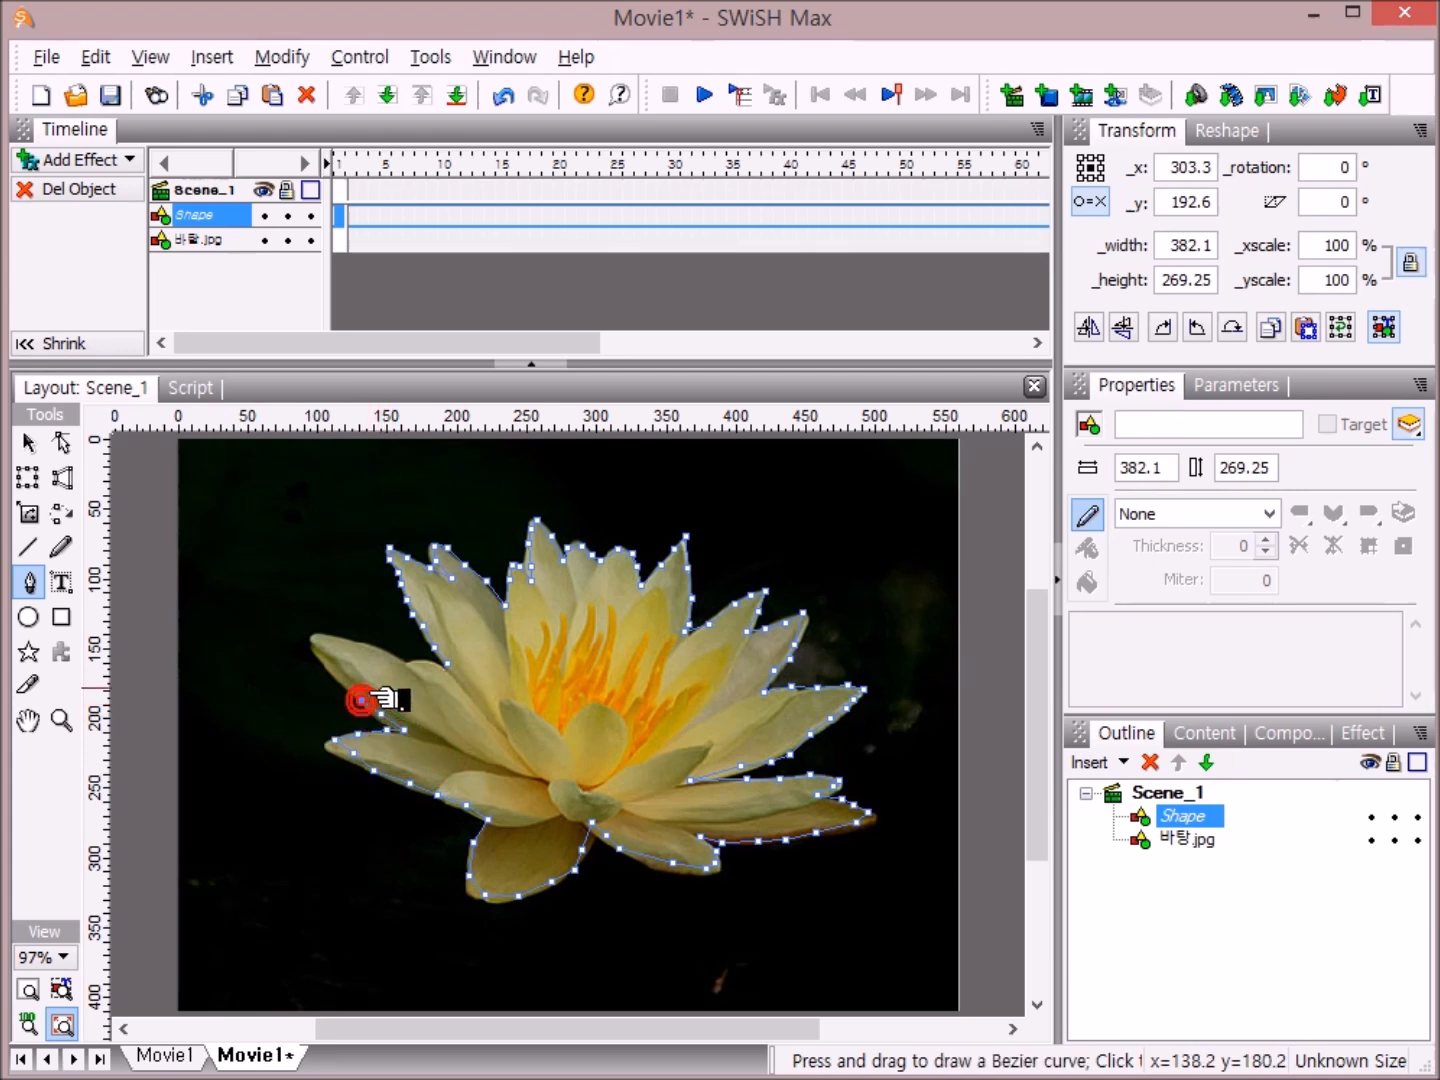
pyautogui.click(343, 674)
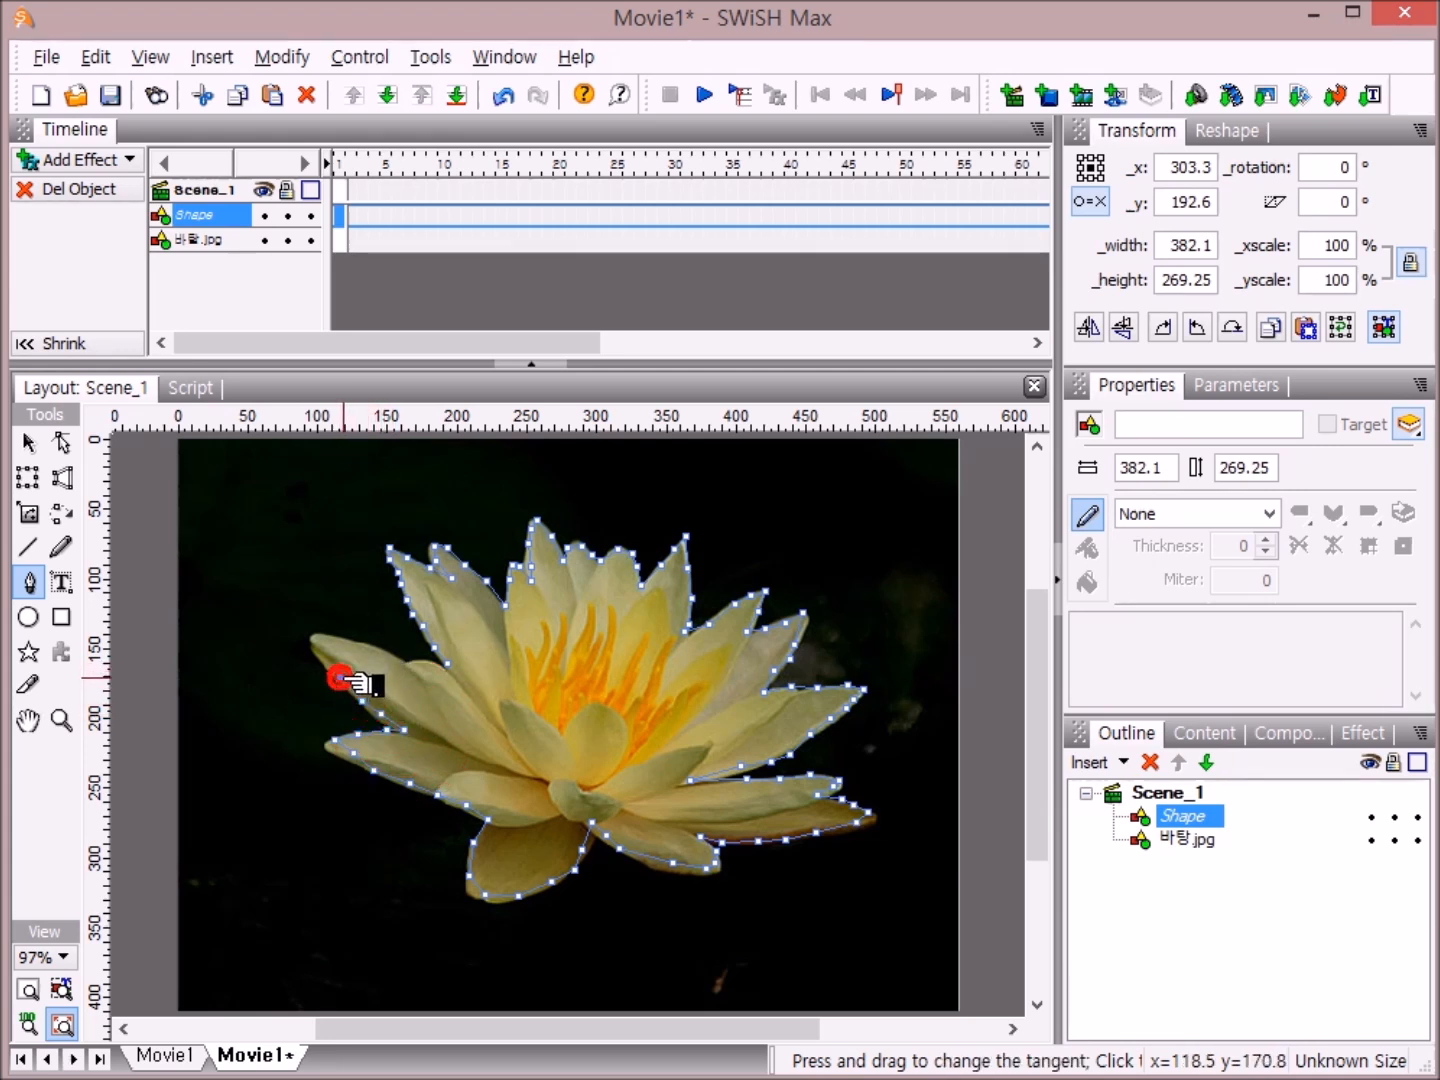
pyautogui.click(328, 665)
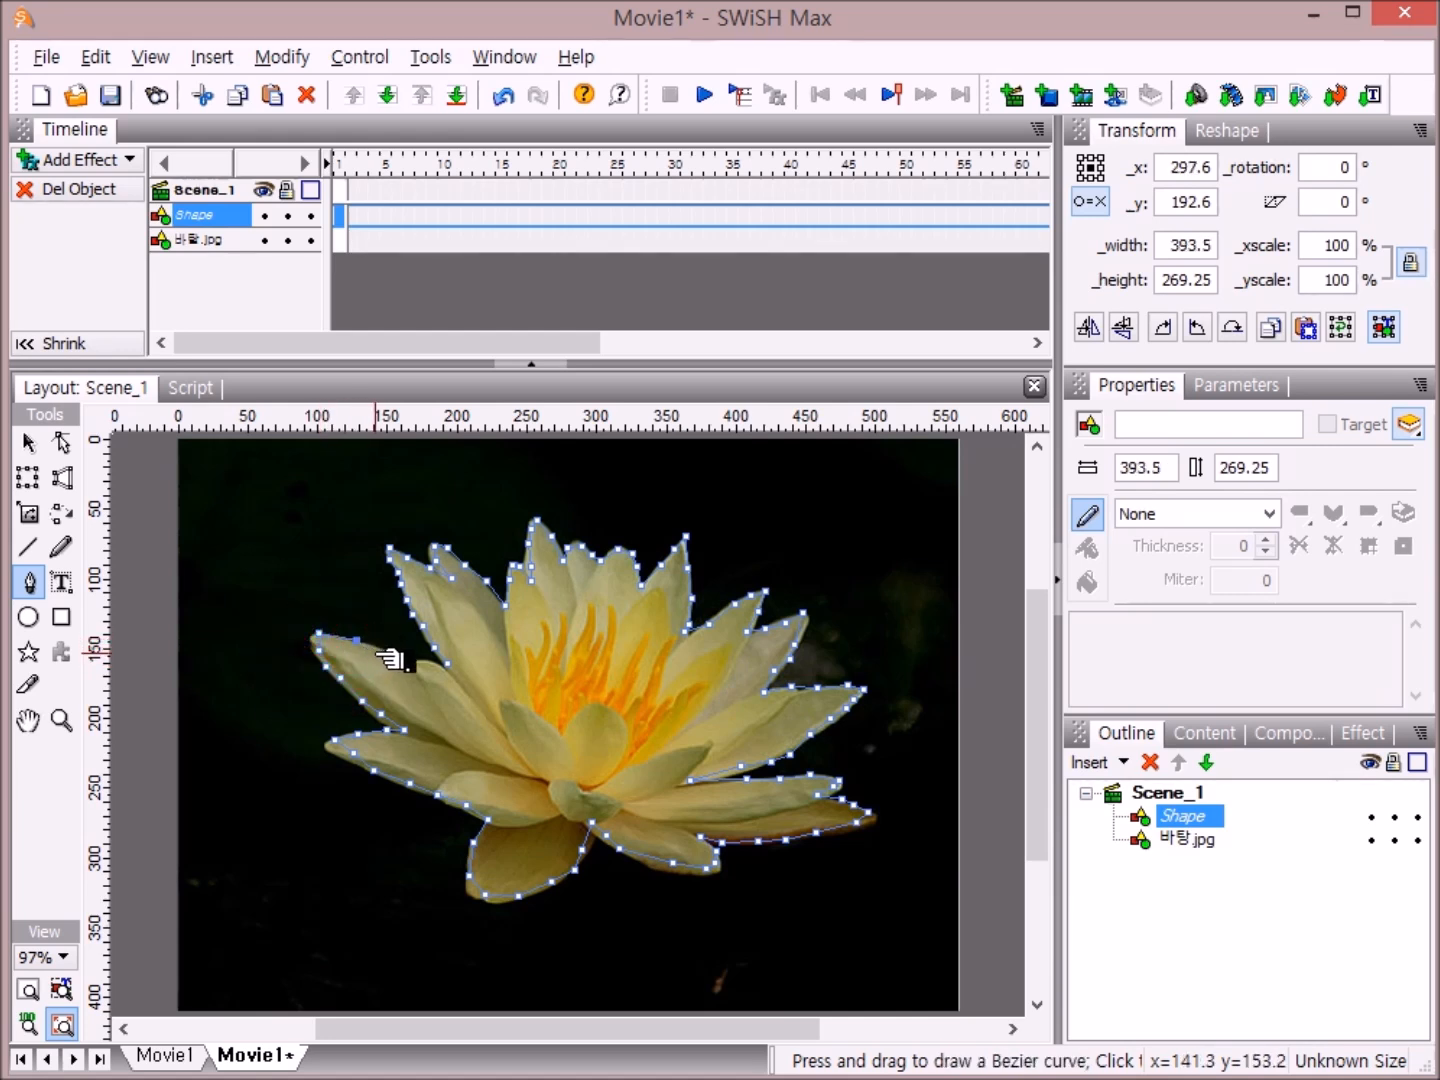
pyautogui.click(391, 656)
pyautogui.click(405, 659)
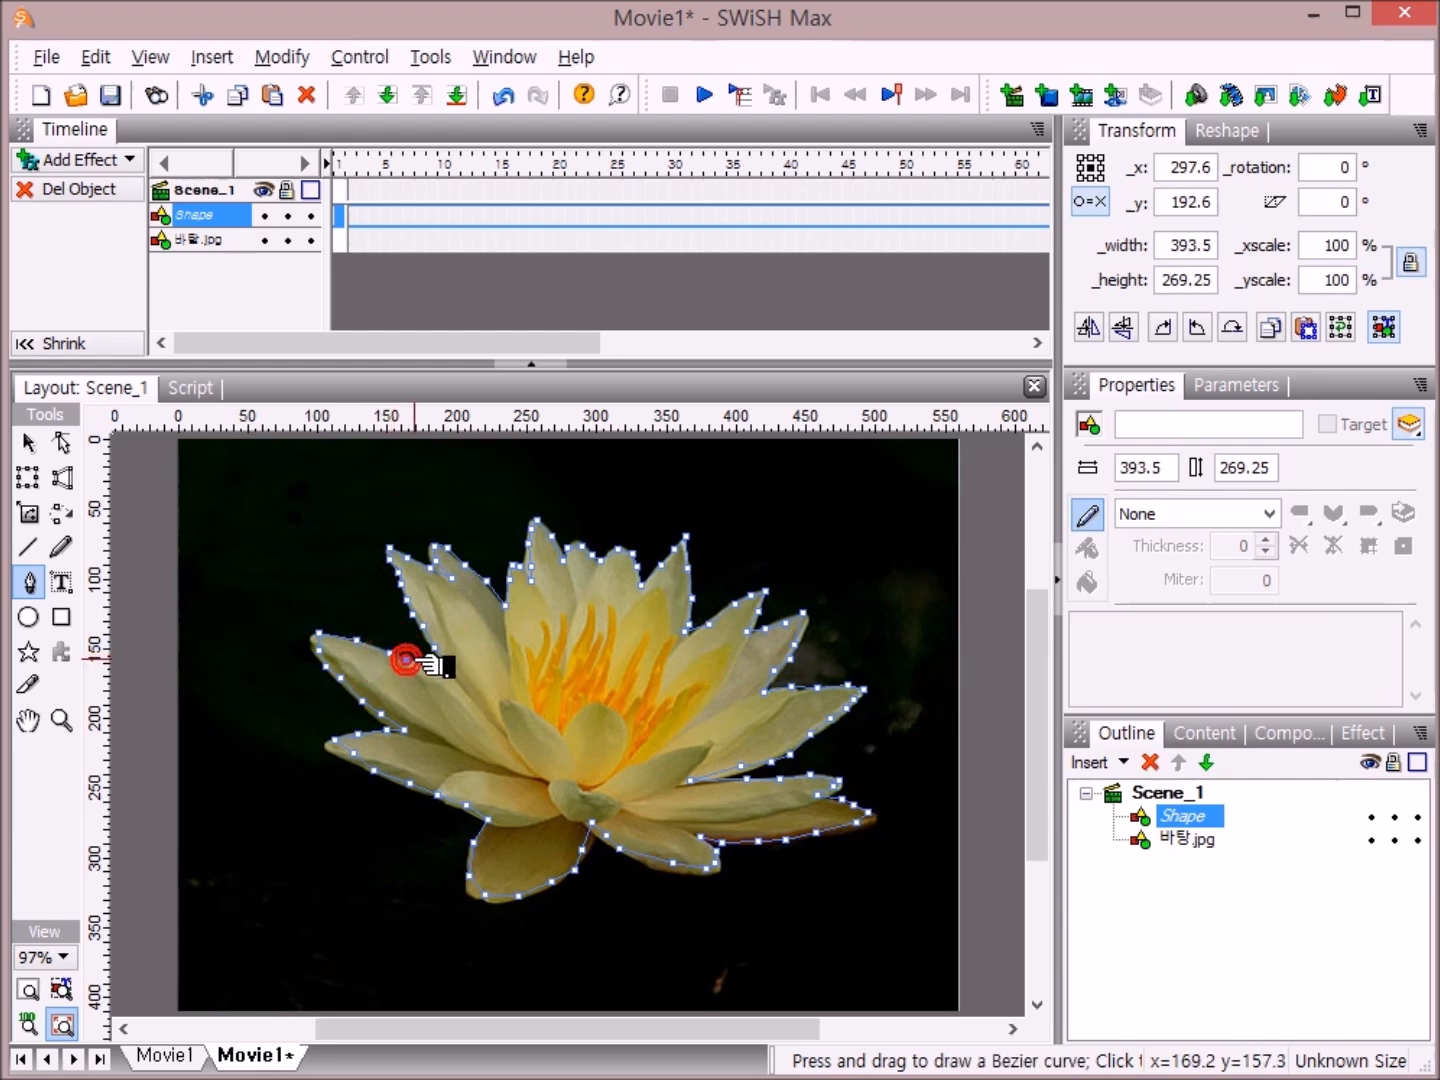
pyautogui.click(425, 660)
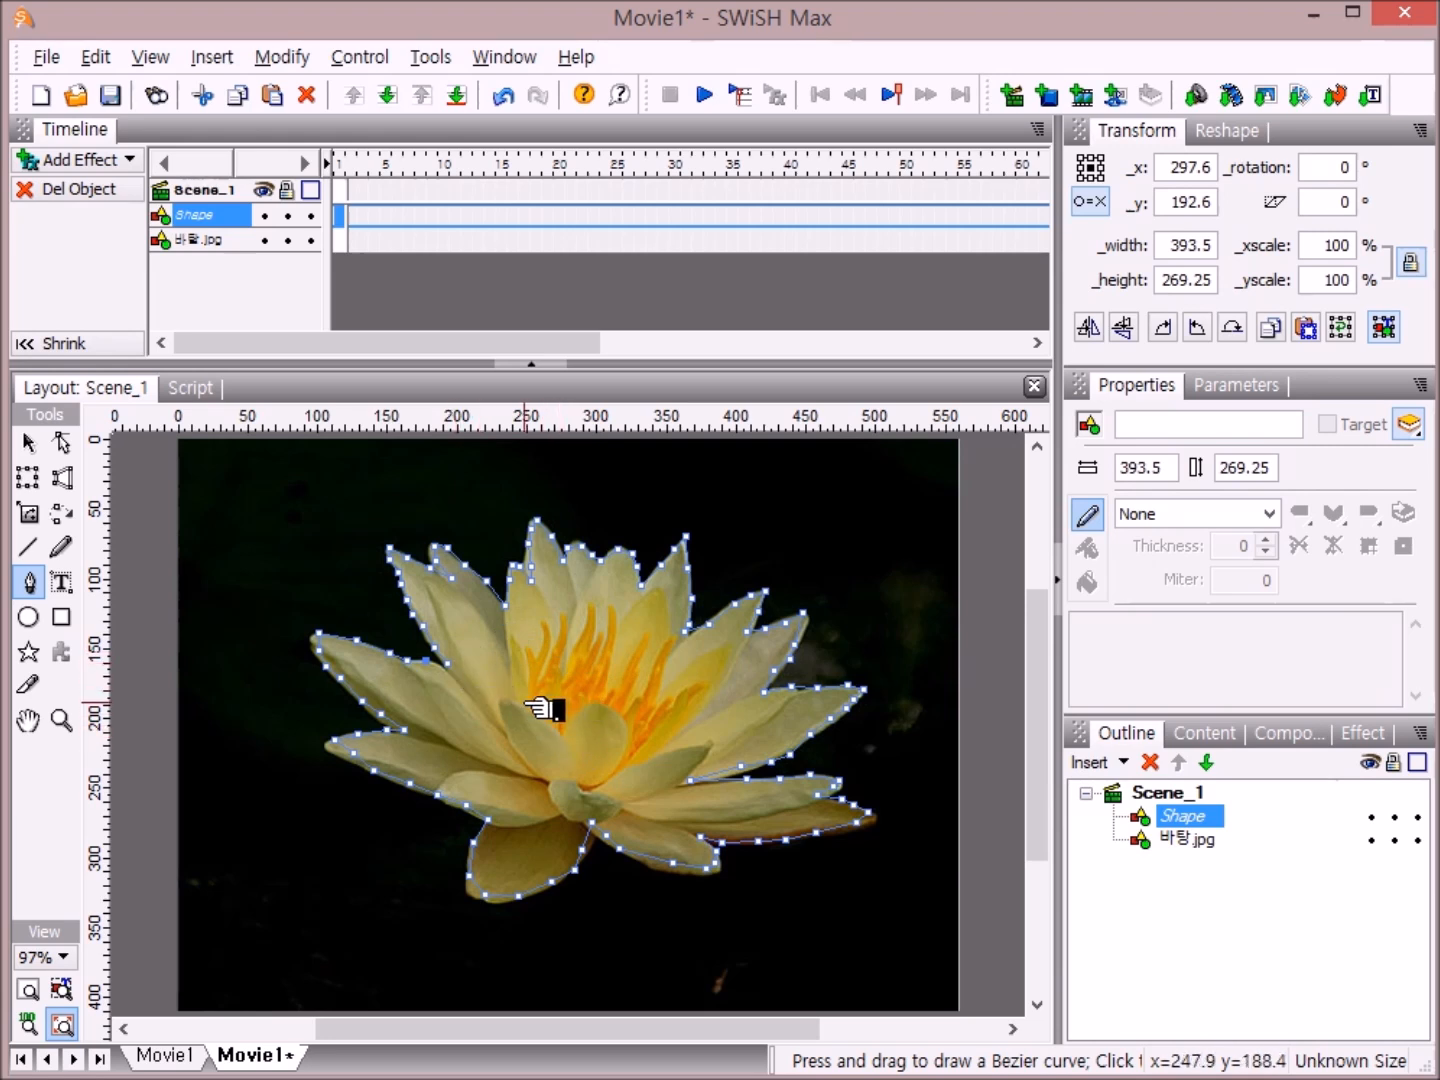
pyautogui.click(455, 681)
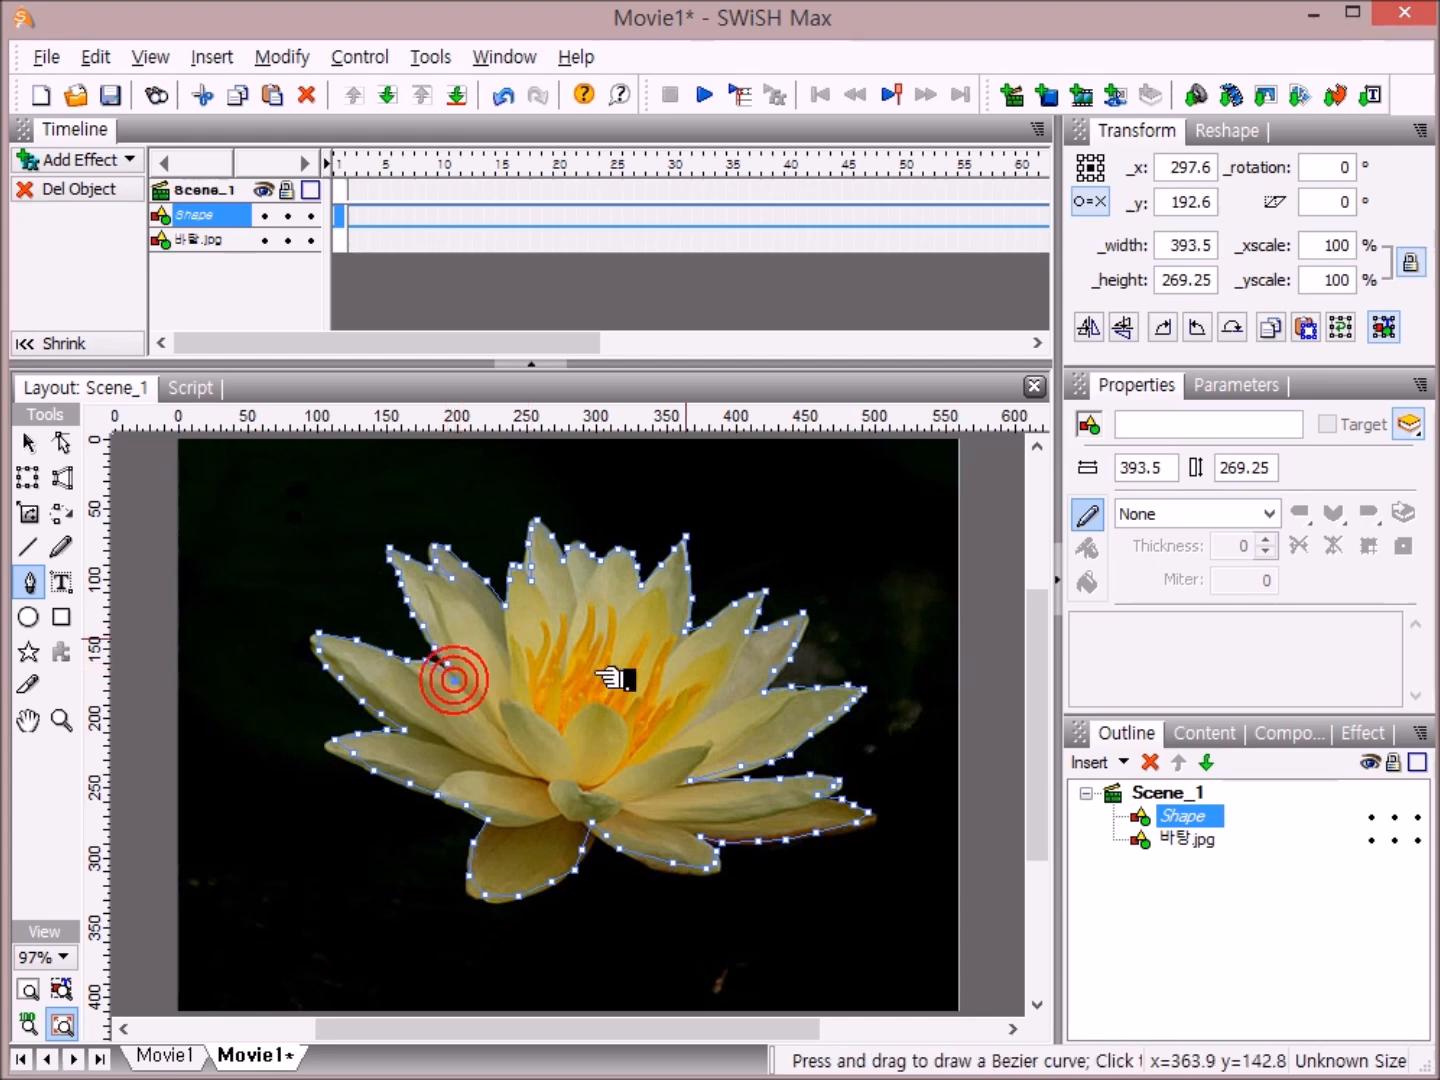
pyautogui.click(452, 666)
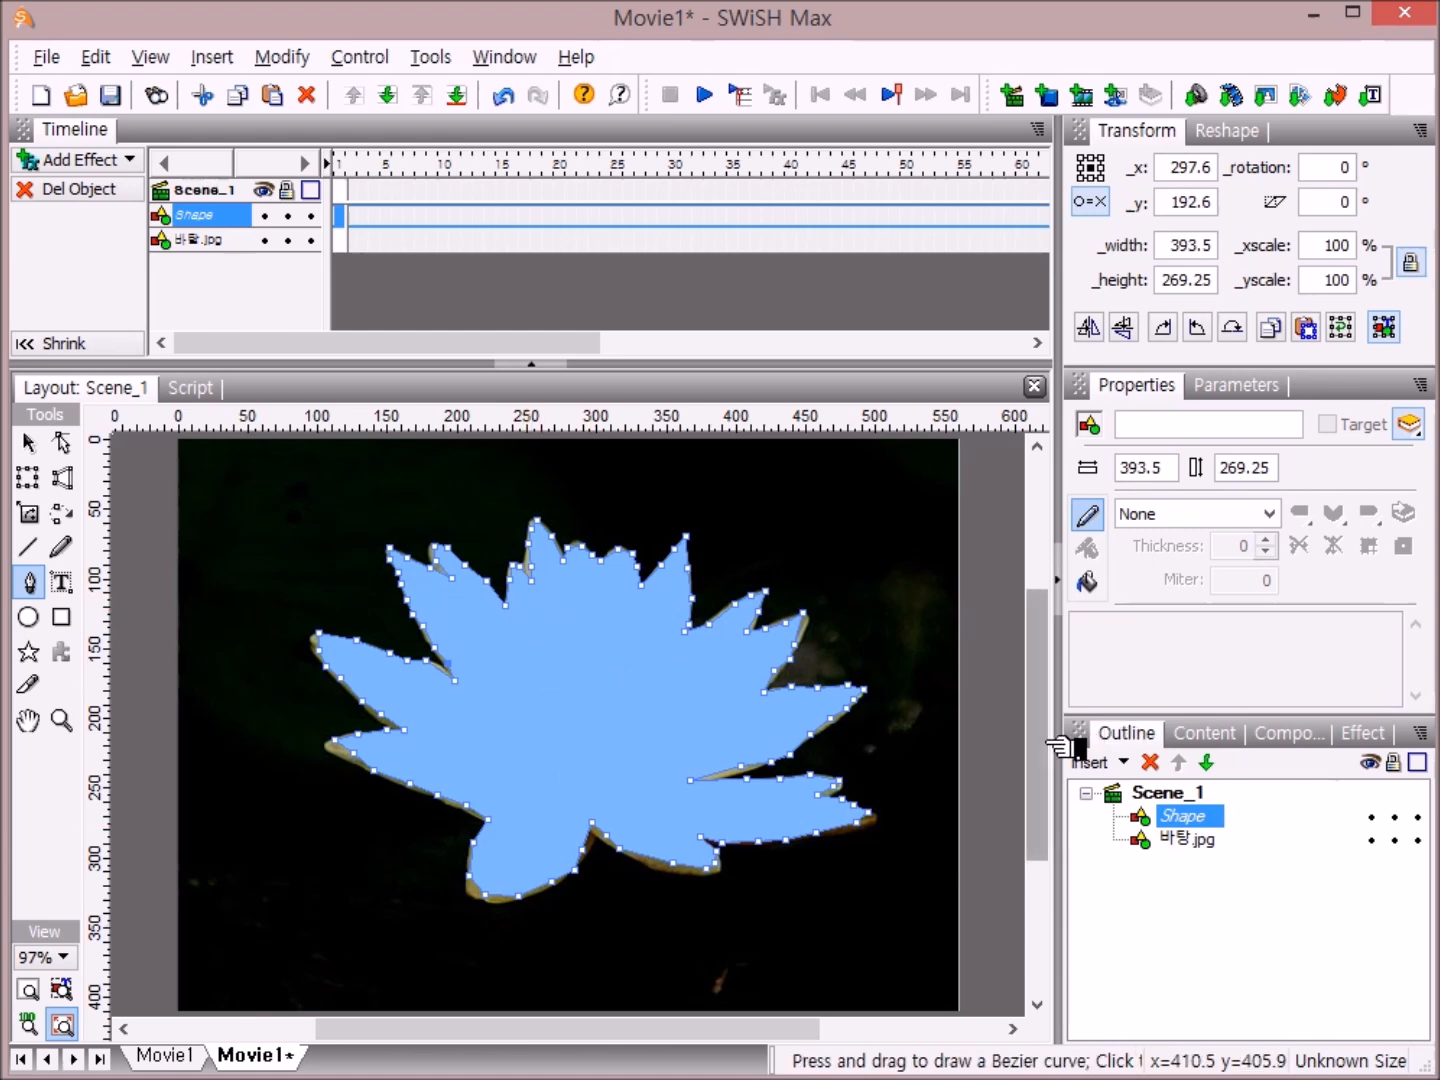
# - Group the flower shape and 바탕.jpg as a single Shape, making overlapped regions with the same fill style empty
pyautogui.keyDown('ctrl'); pyautogui.click(1200, 840); pyautogui.keyUp('ctrl')
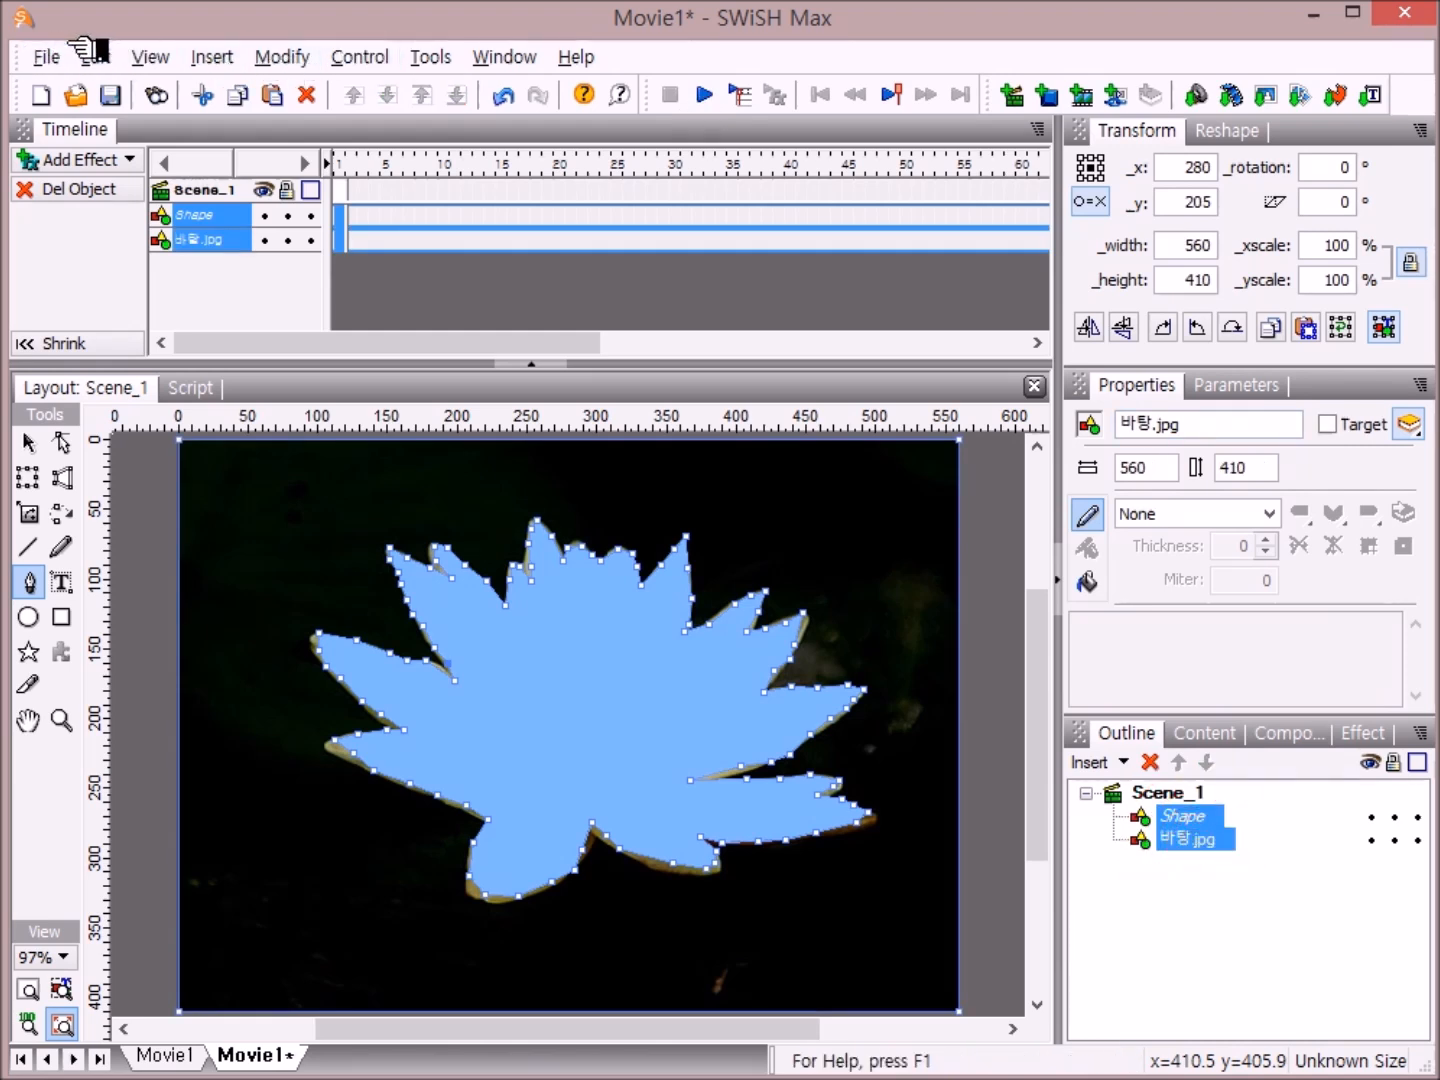
pyautogui.click(290, 57)
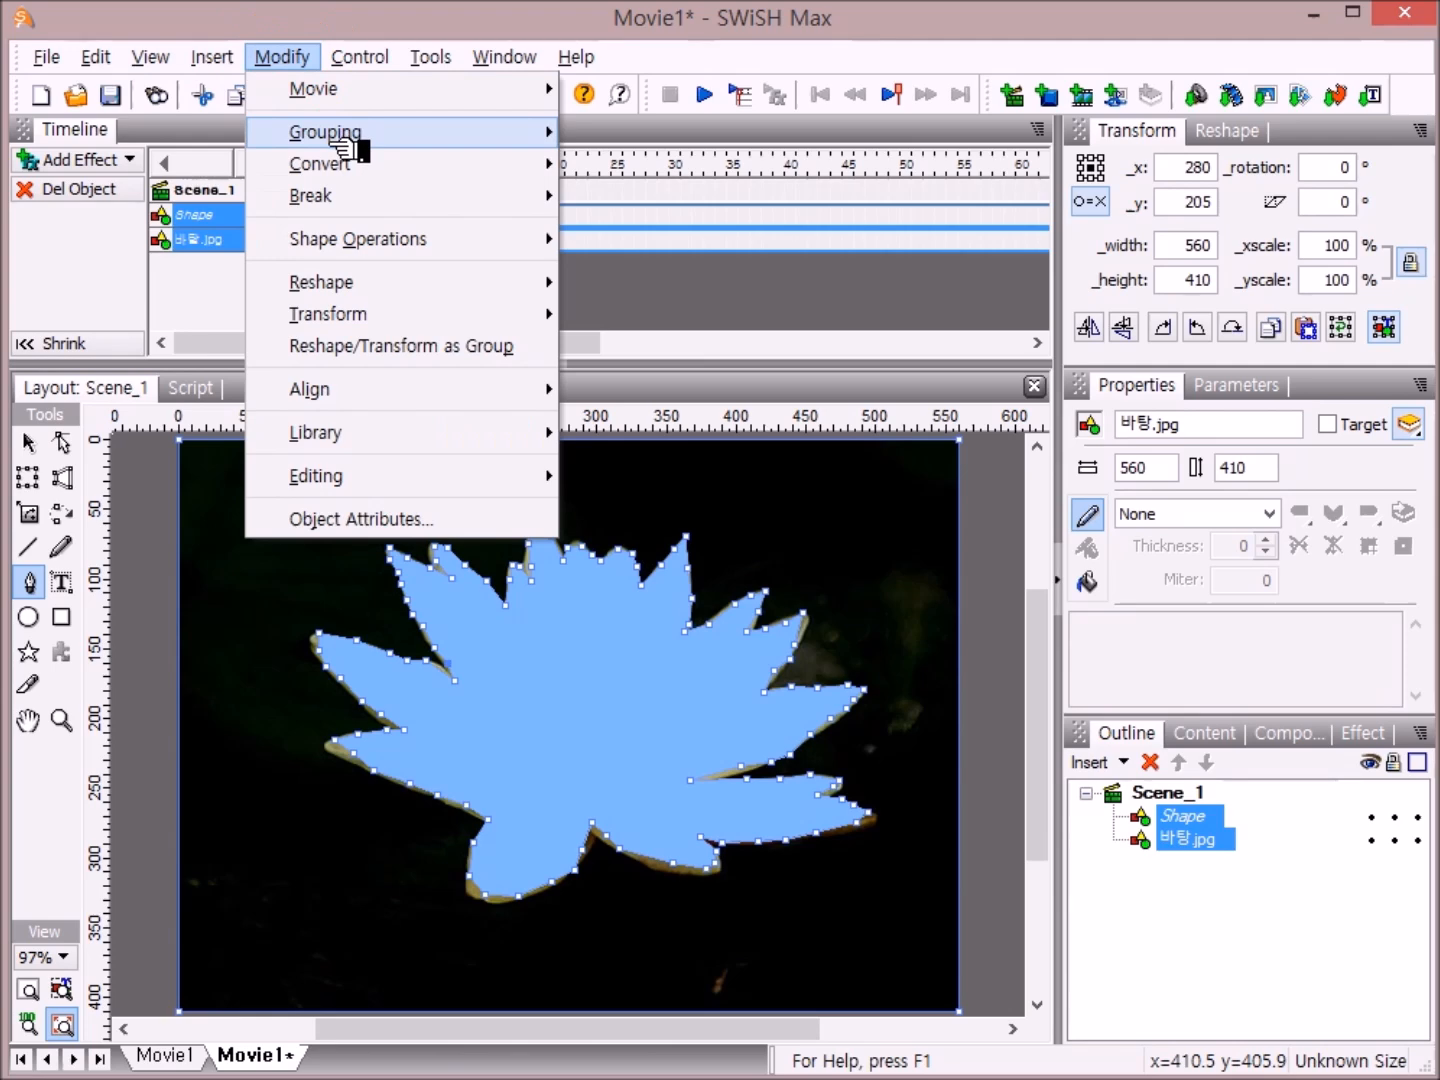
pyautogui.moveTo(386, 132)
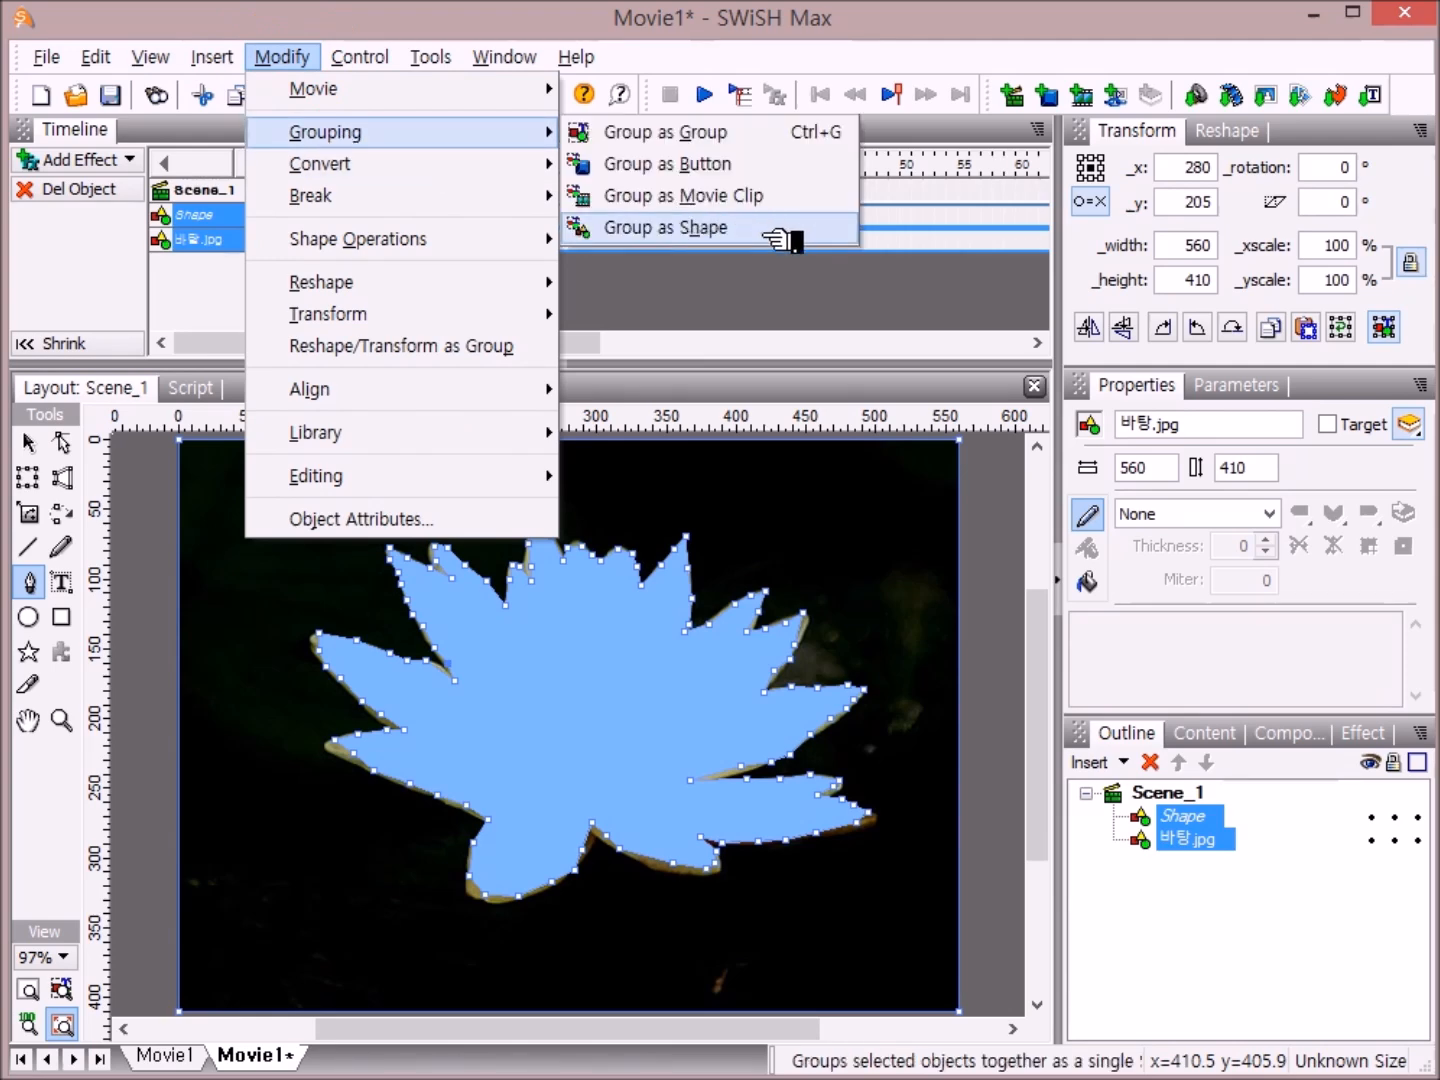
pyautogui.click(780, 240)
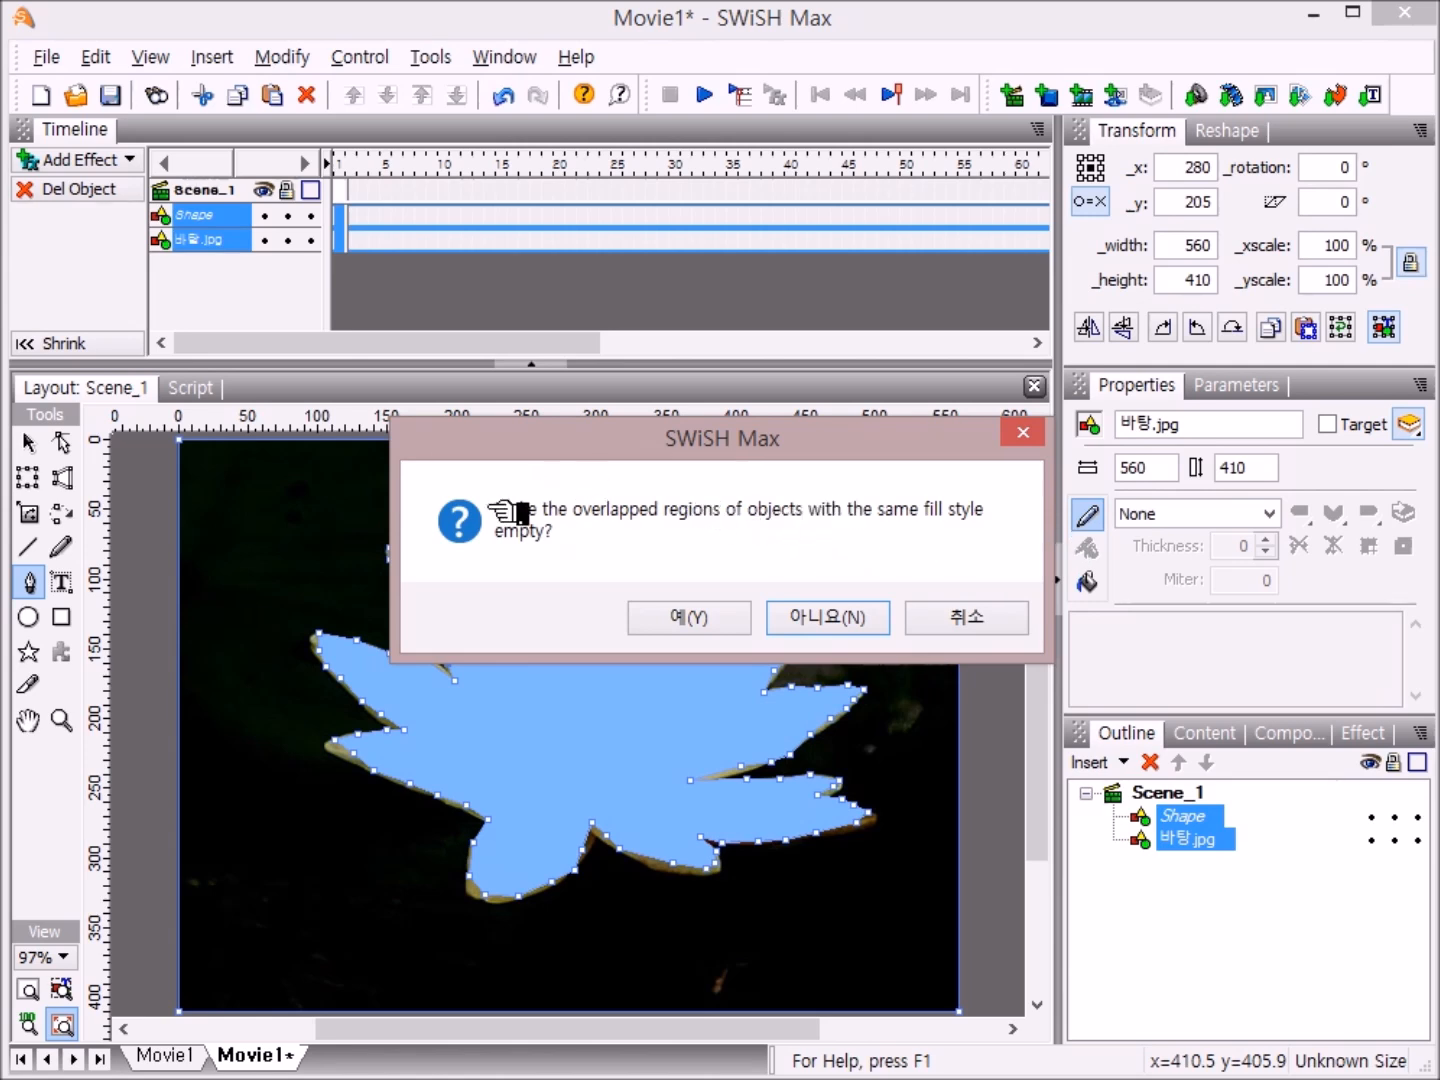
pyautogui.click(680, 615)
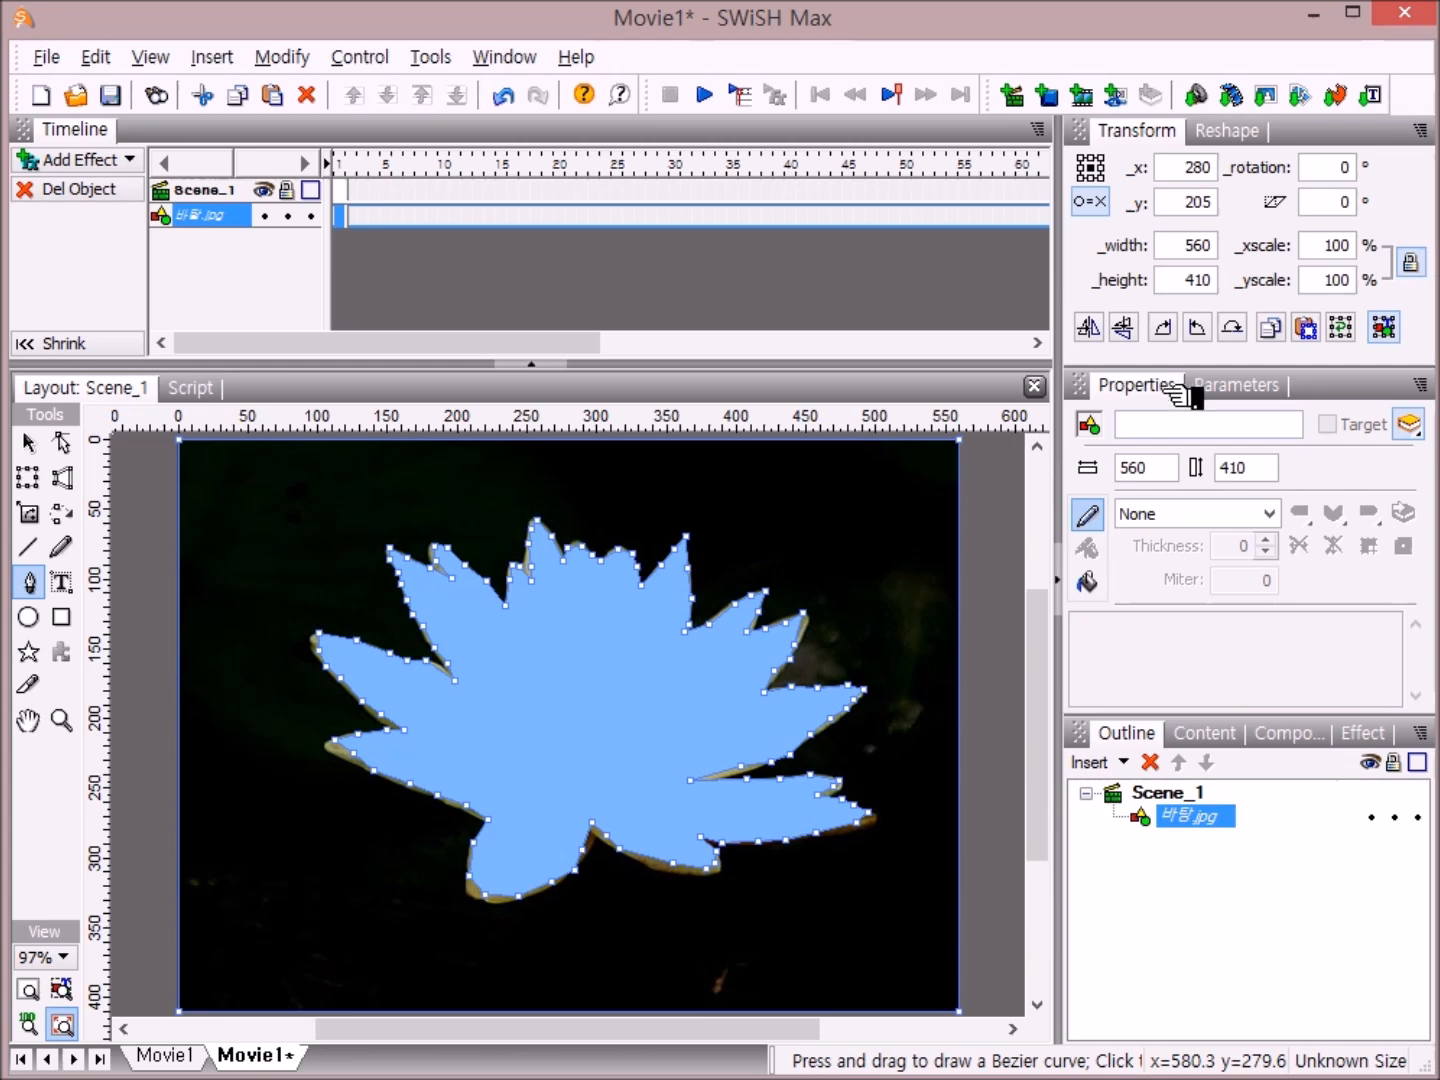
# - Switch the combined shape's fill type to Solid and back to Image with 바탕.jpg, leaving the flower cut out
pyautogui.click(1090, 585)
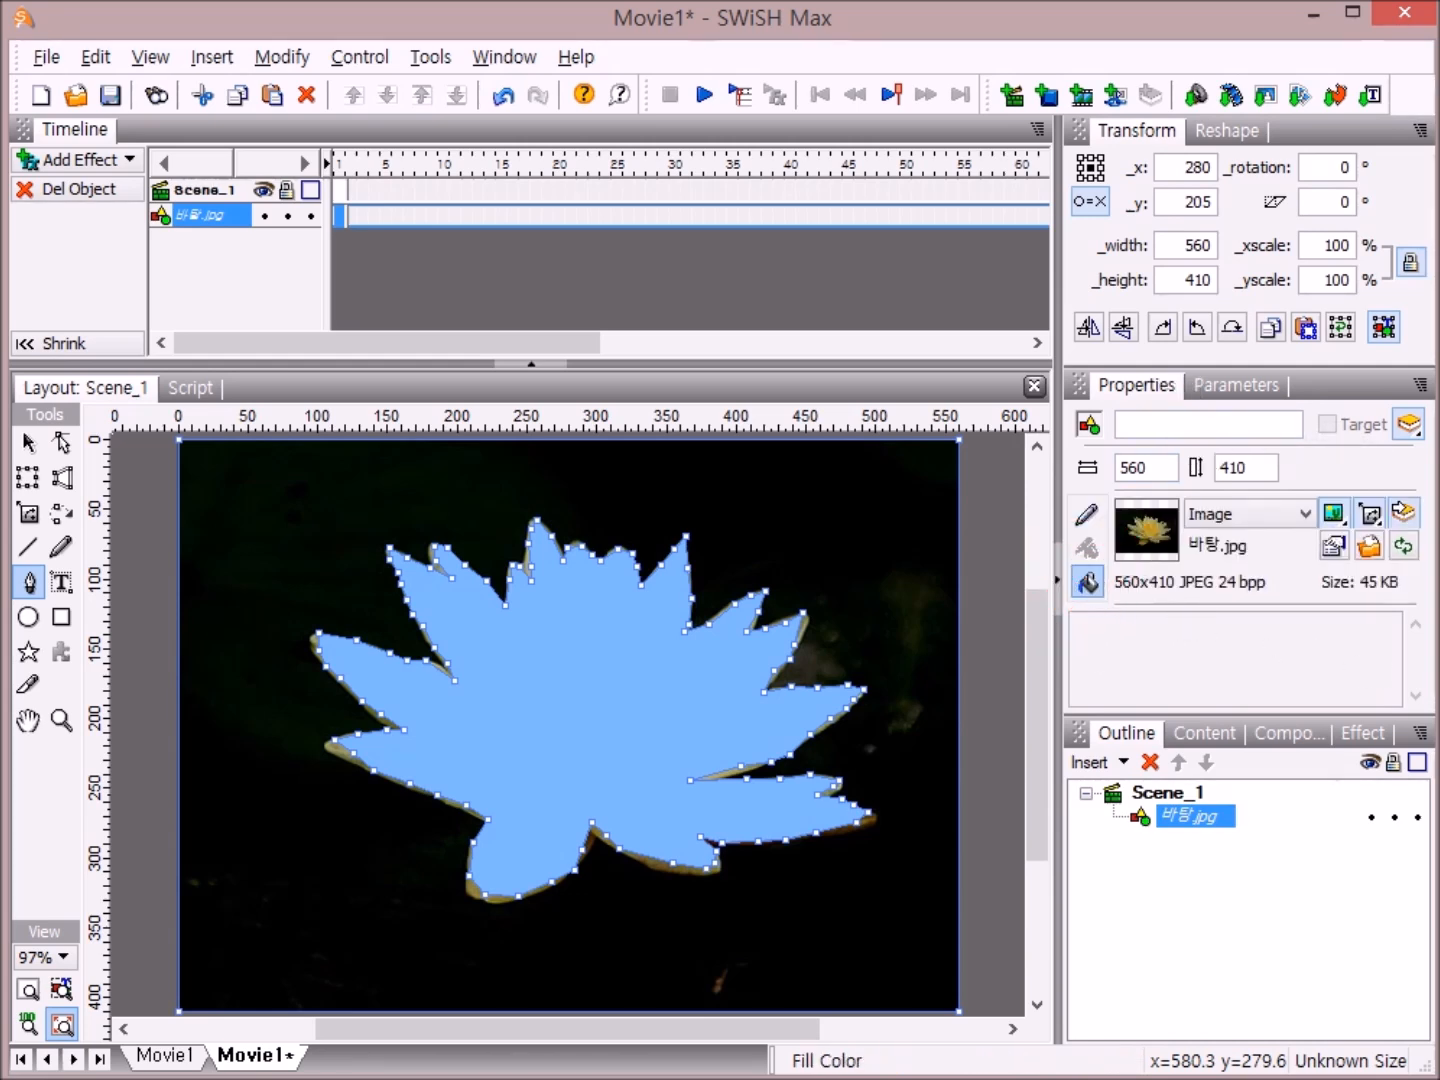
pyautogui.click(1326, 513)
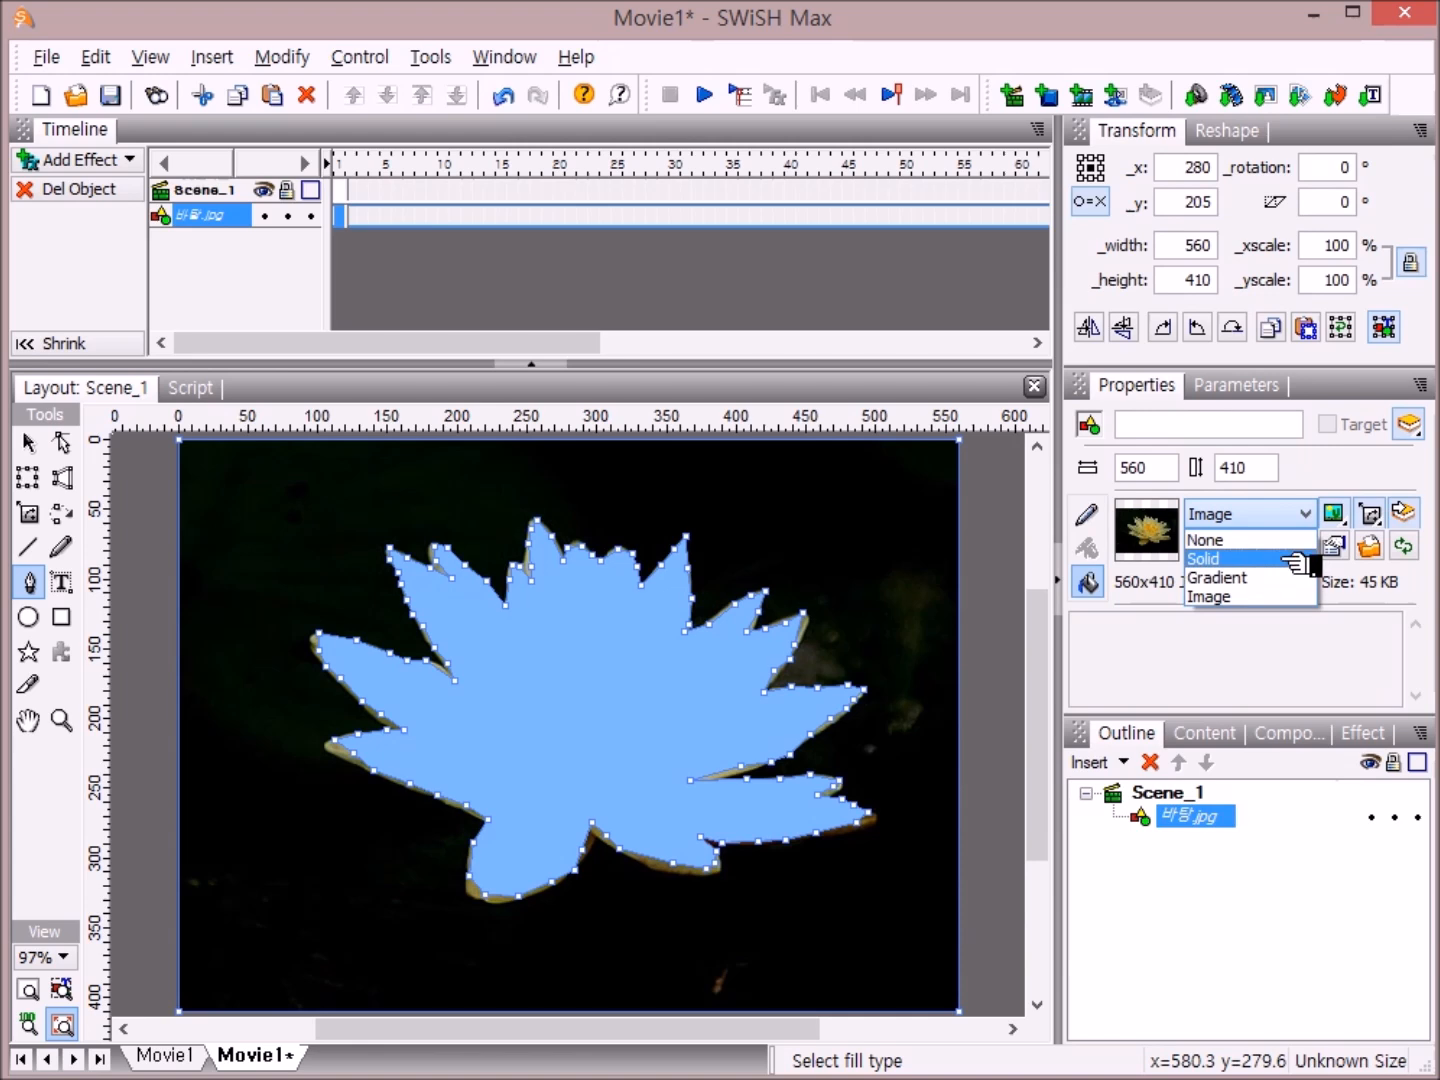
pyautogui.click(1298, 560)
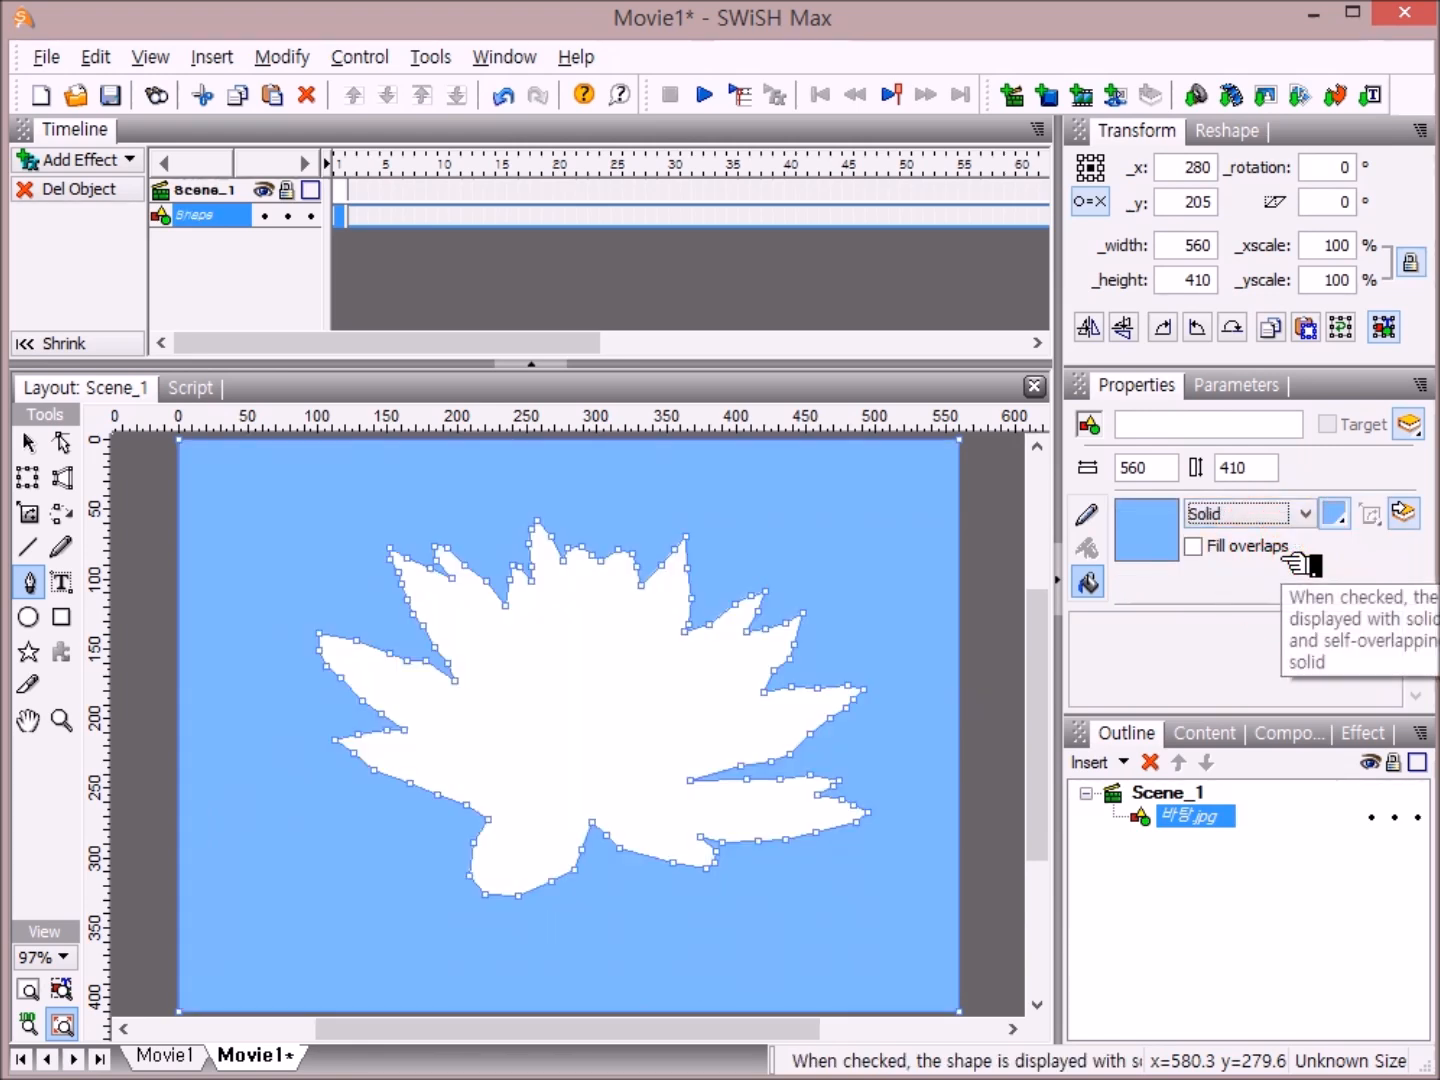
pyautogui.click(1304, 511)
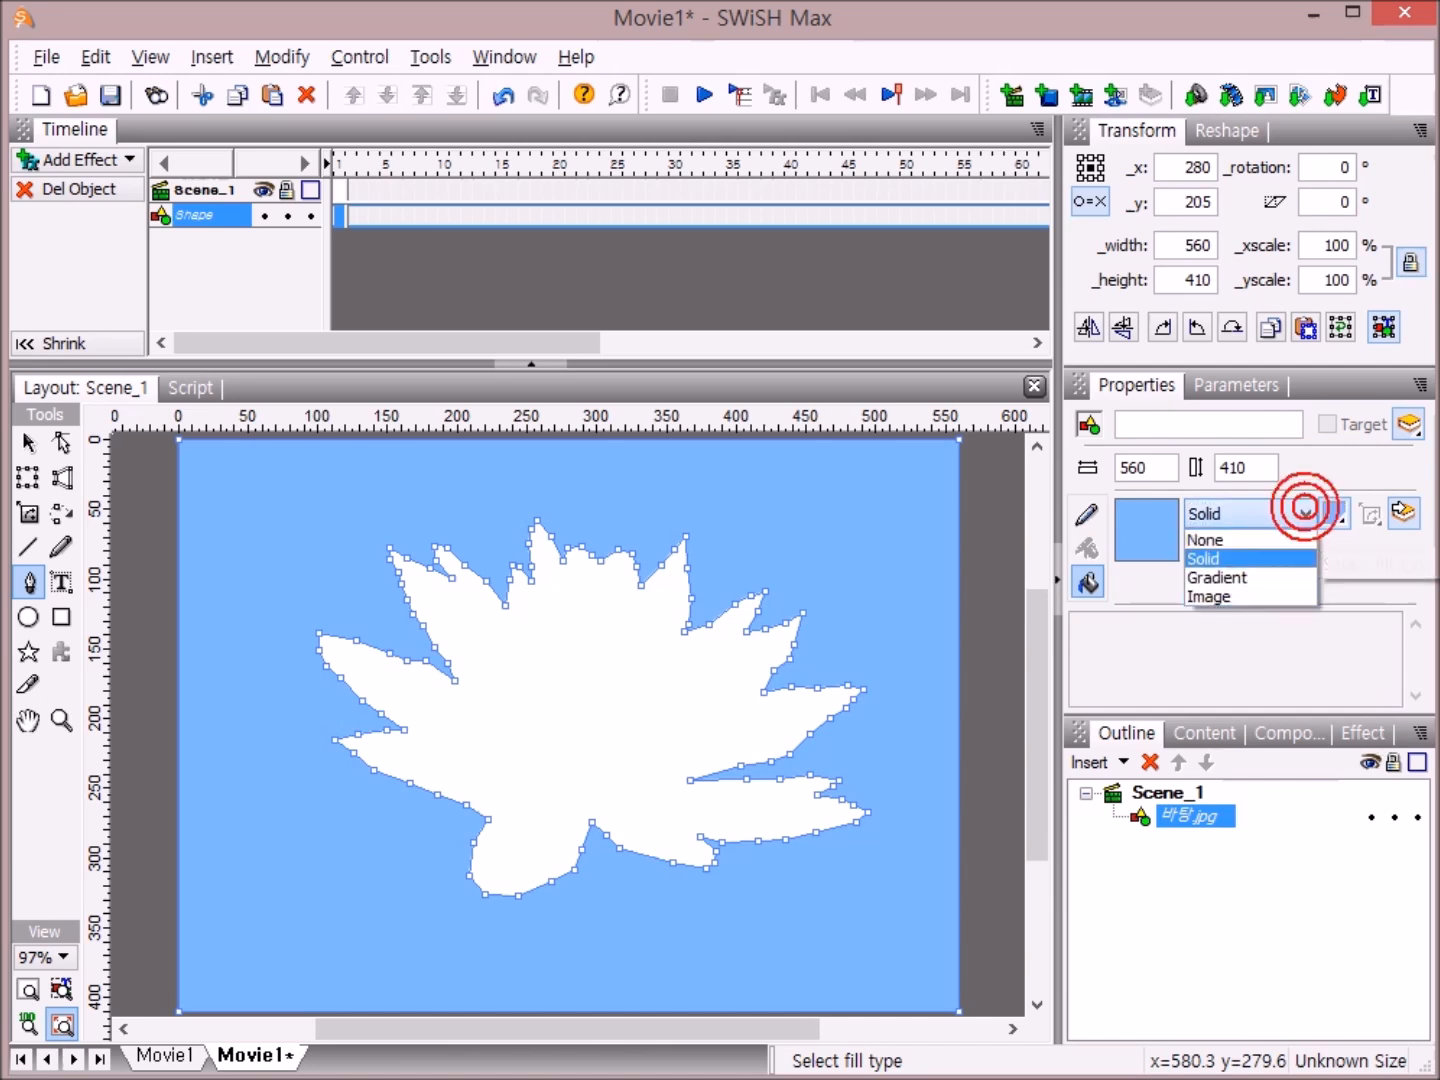
pyautogui.click(1248, 598)
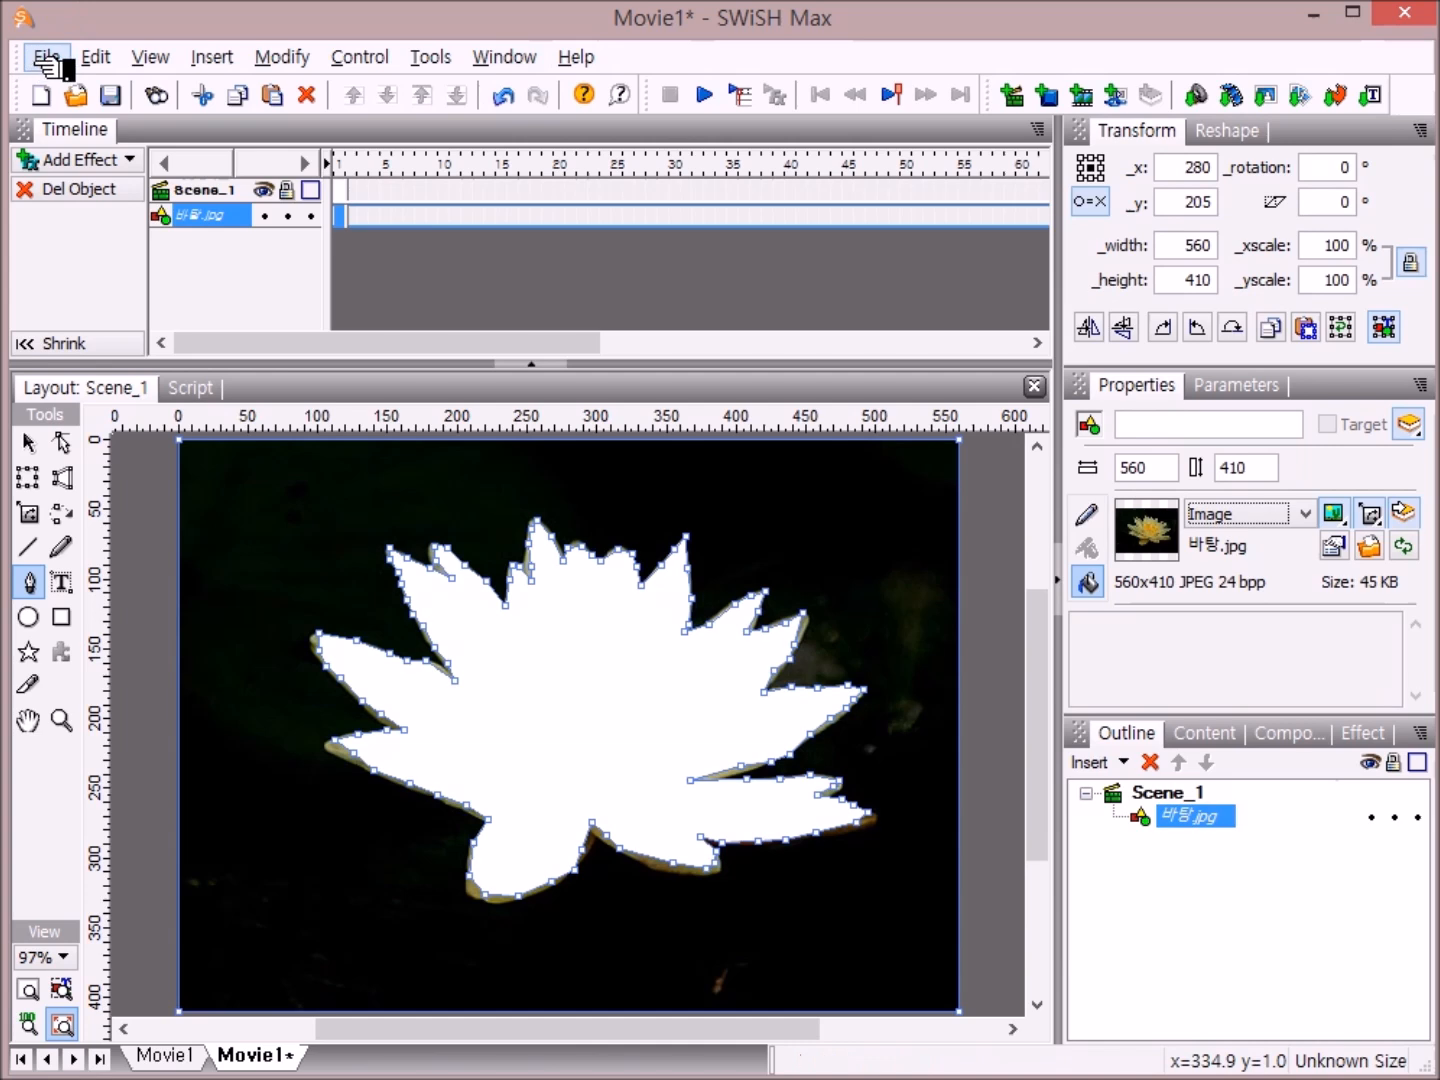
# - Ungroup the combined shape into separate flower and background objects, and select the full-size background object
pyautogui.click(285, 57)
pyautogui.moveTo(360, 132)
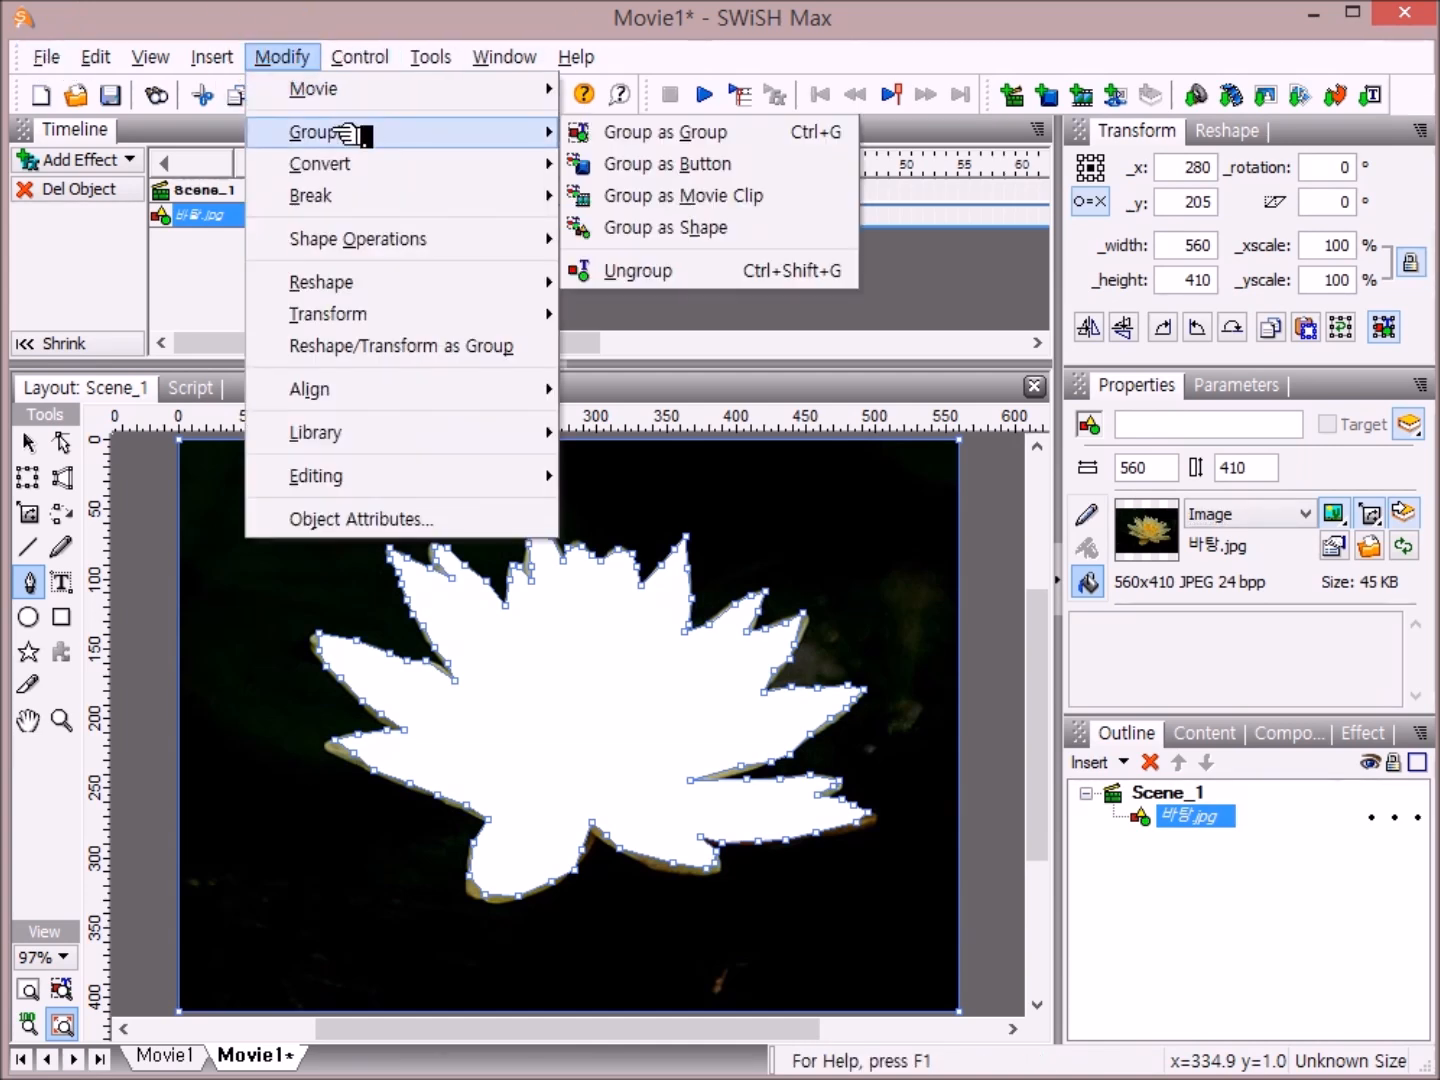
pyautogui.click(703, 270)
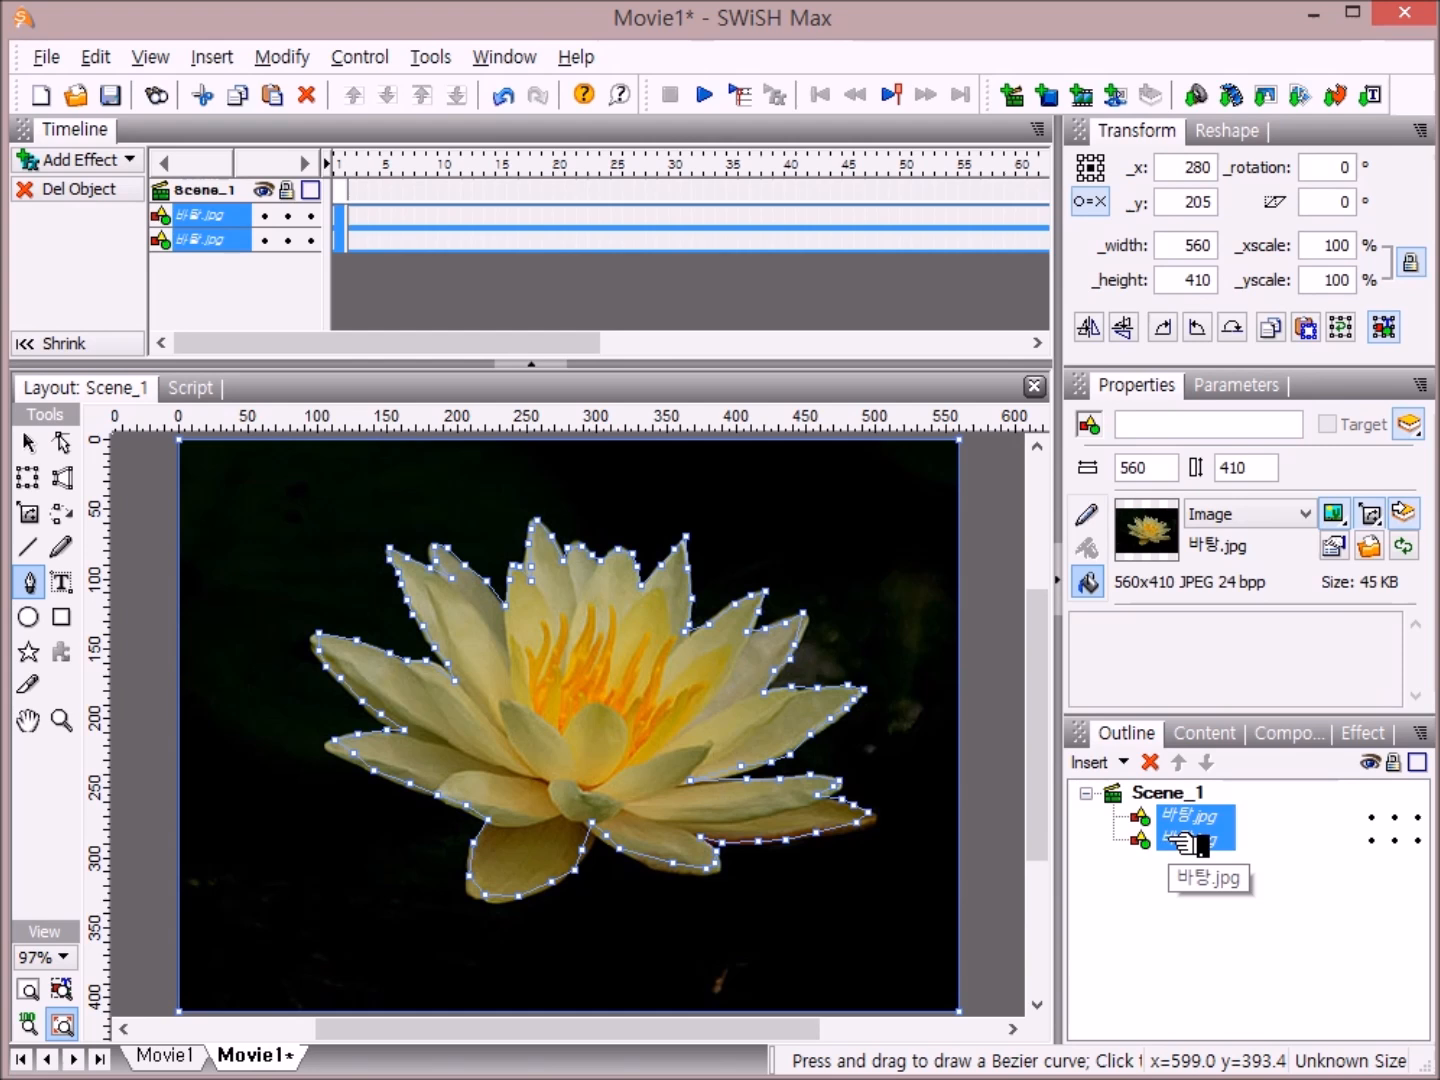
pyautogui.click(1182, 843)
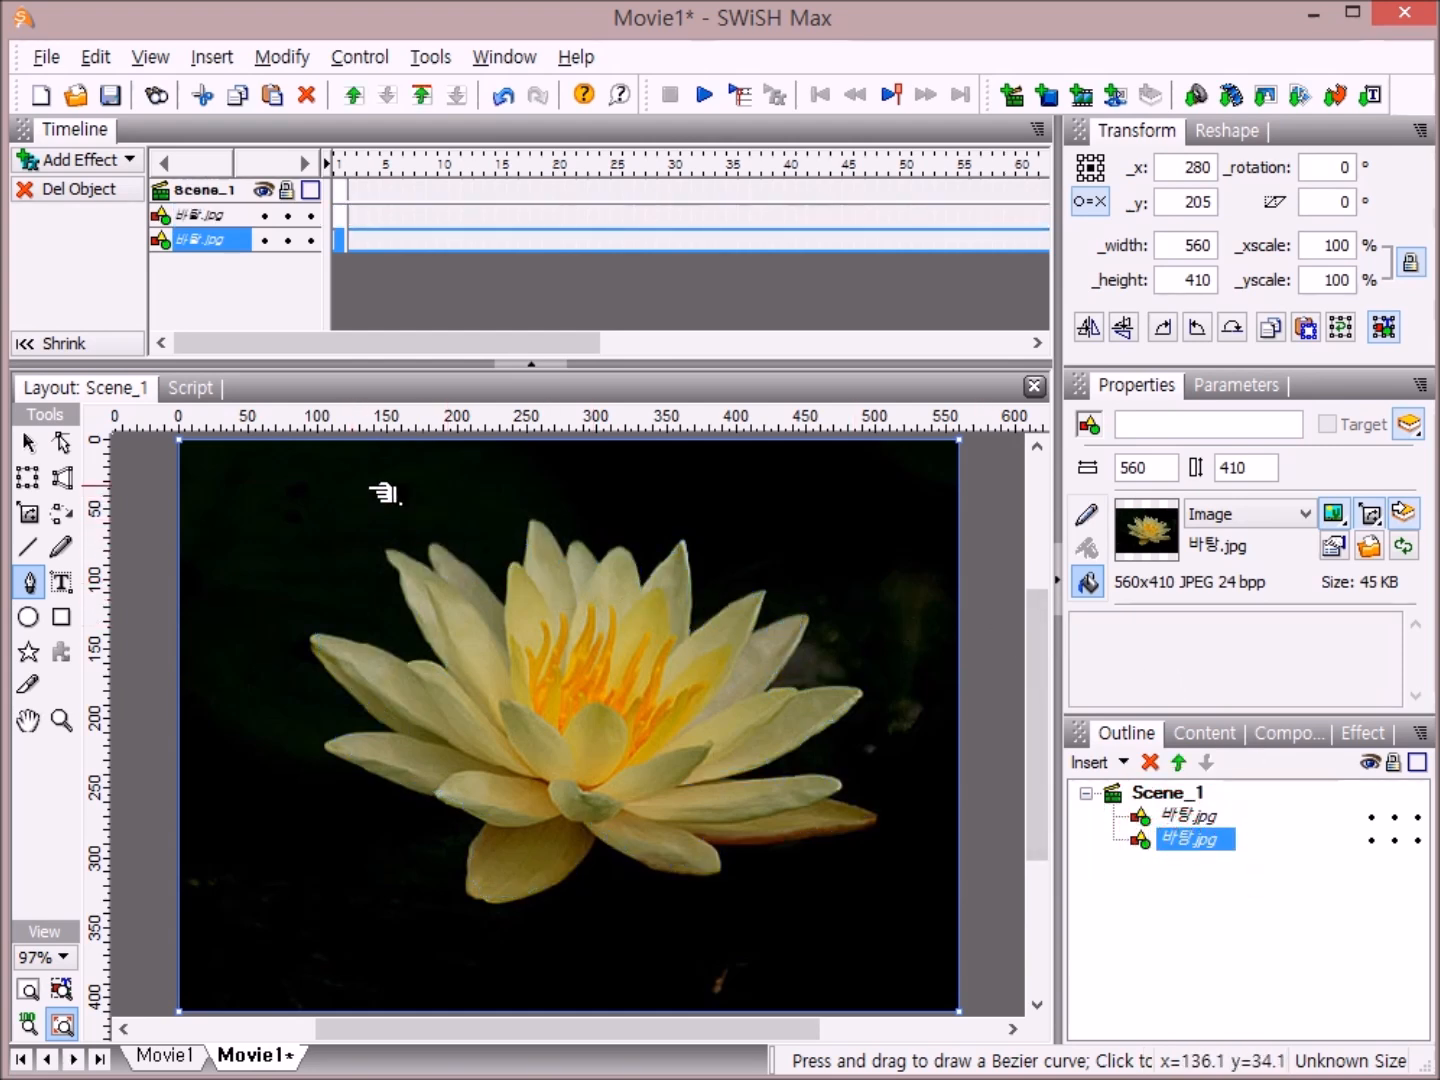
# - Select the traced flower object above the background and rename it 꽃
pyautogui.click(1192, 818)
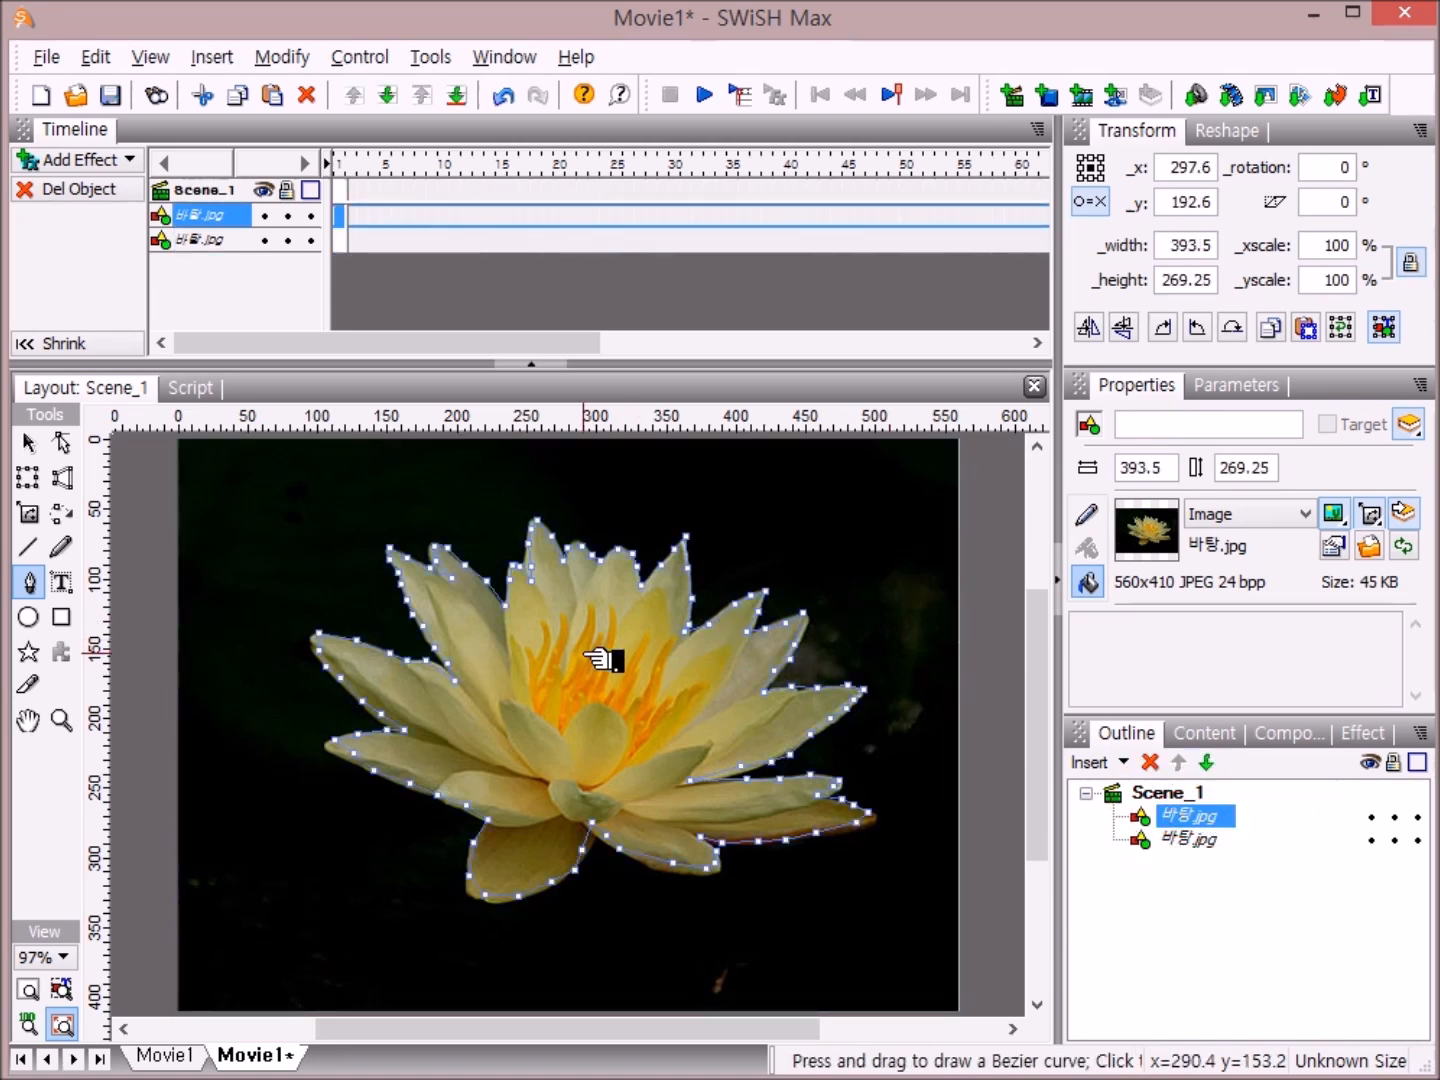
pyautogui.click(1203, 817)
pyautogui.click(1203, 817)
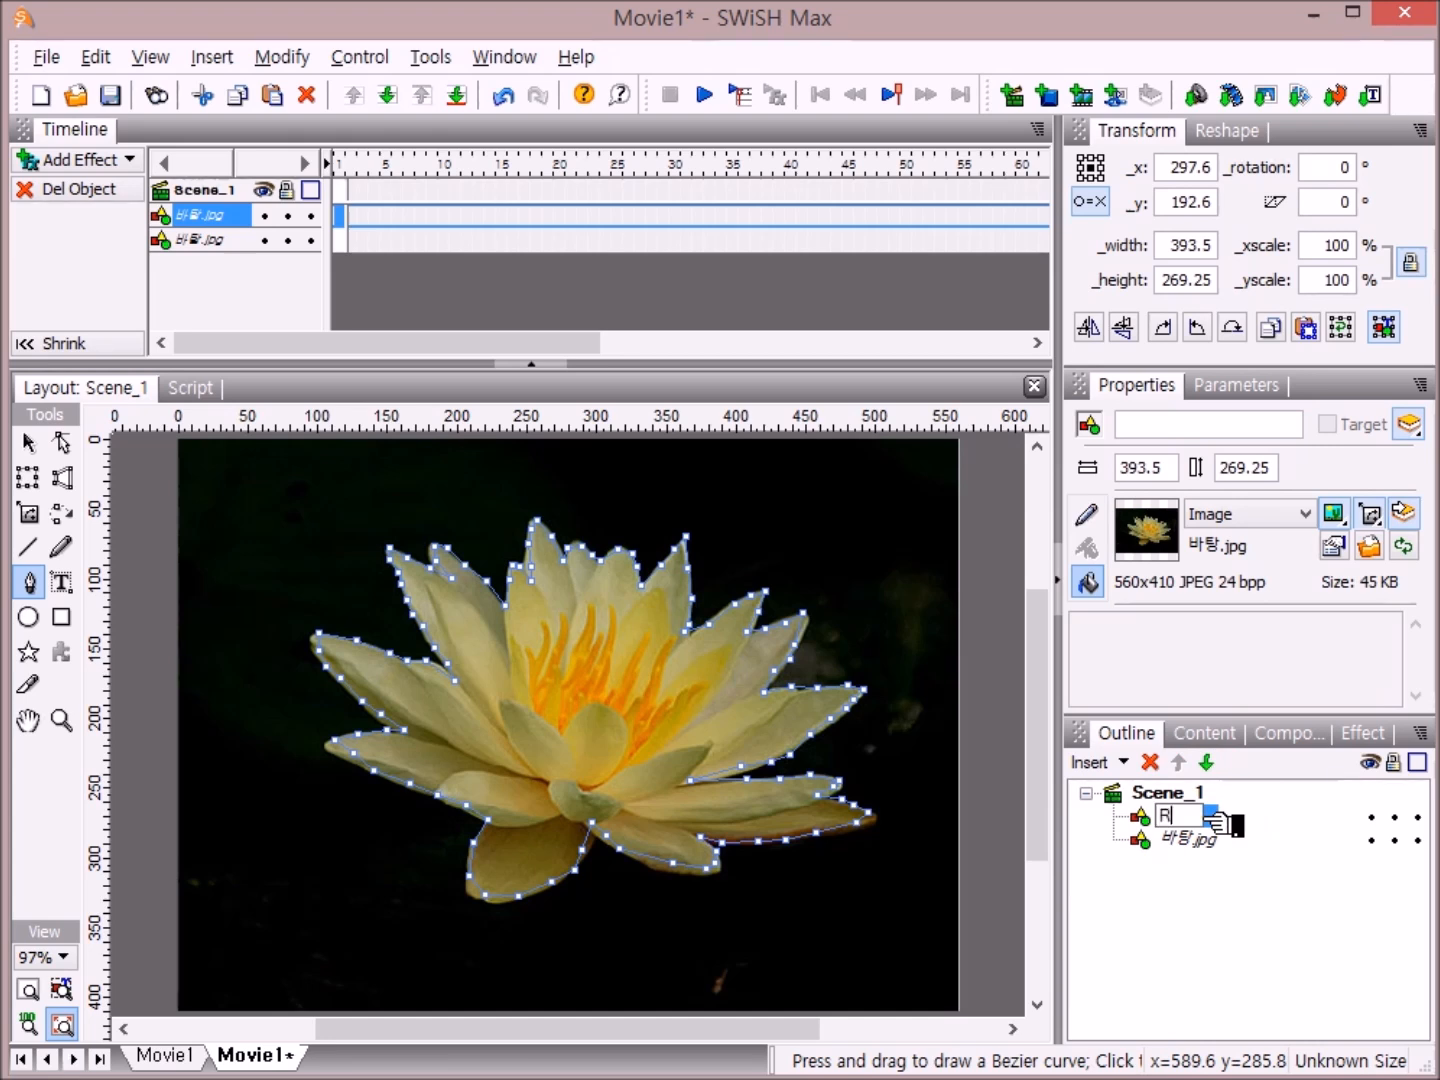
pyautogui.press('BackSpace')
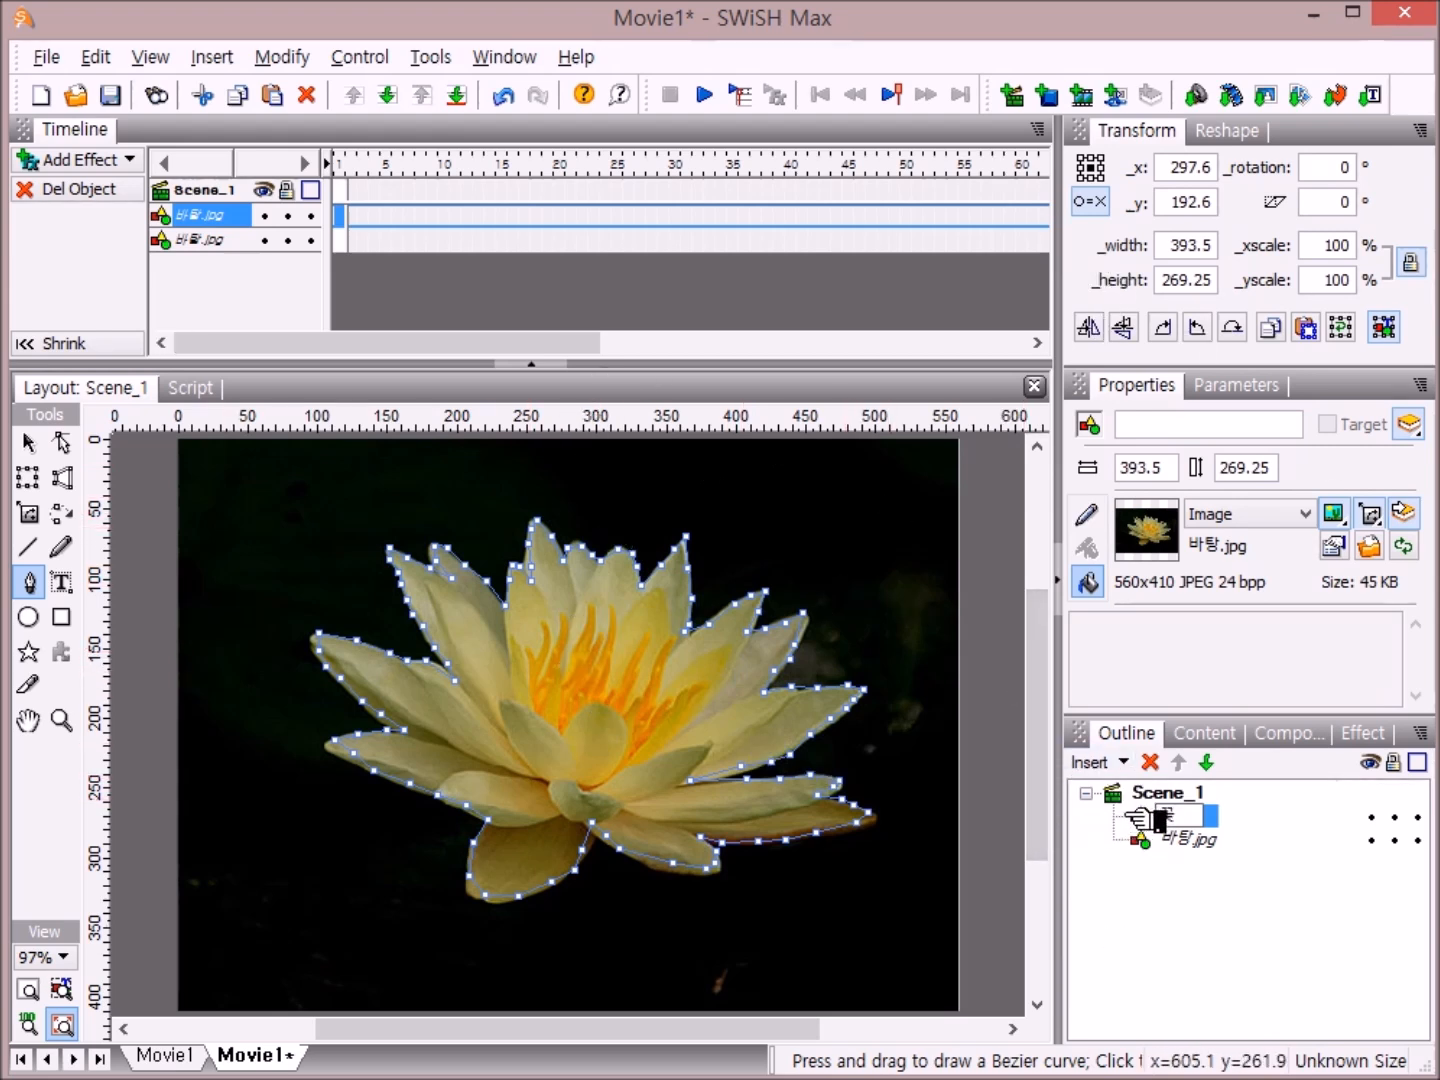
pyautogui.press('Return')
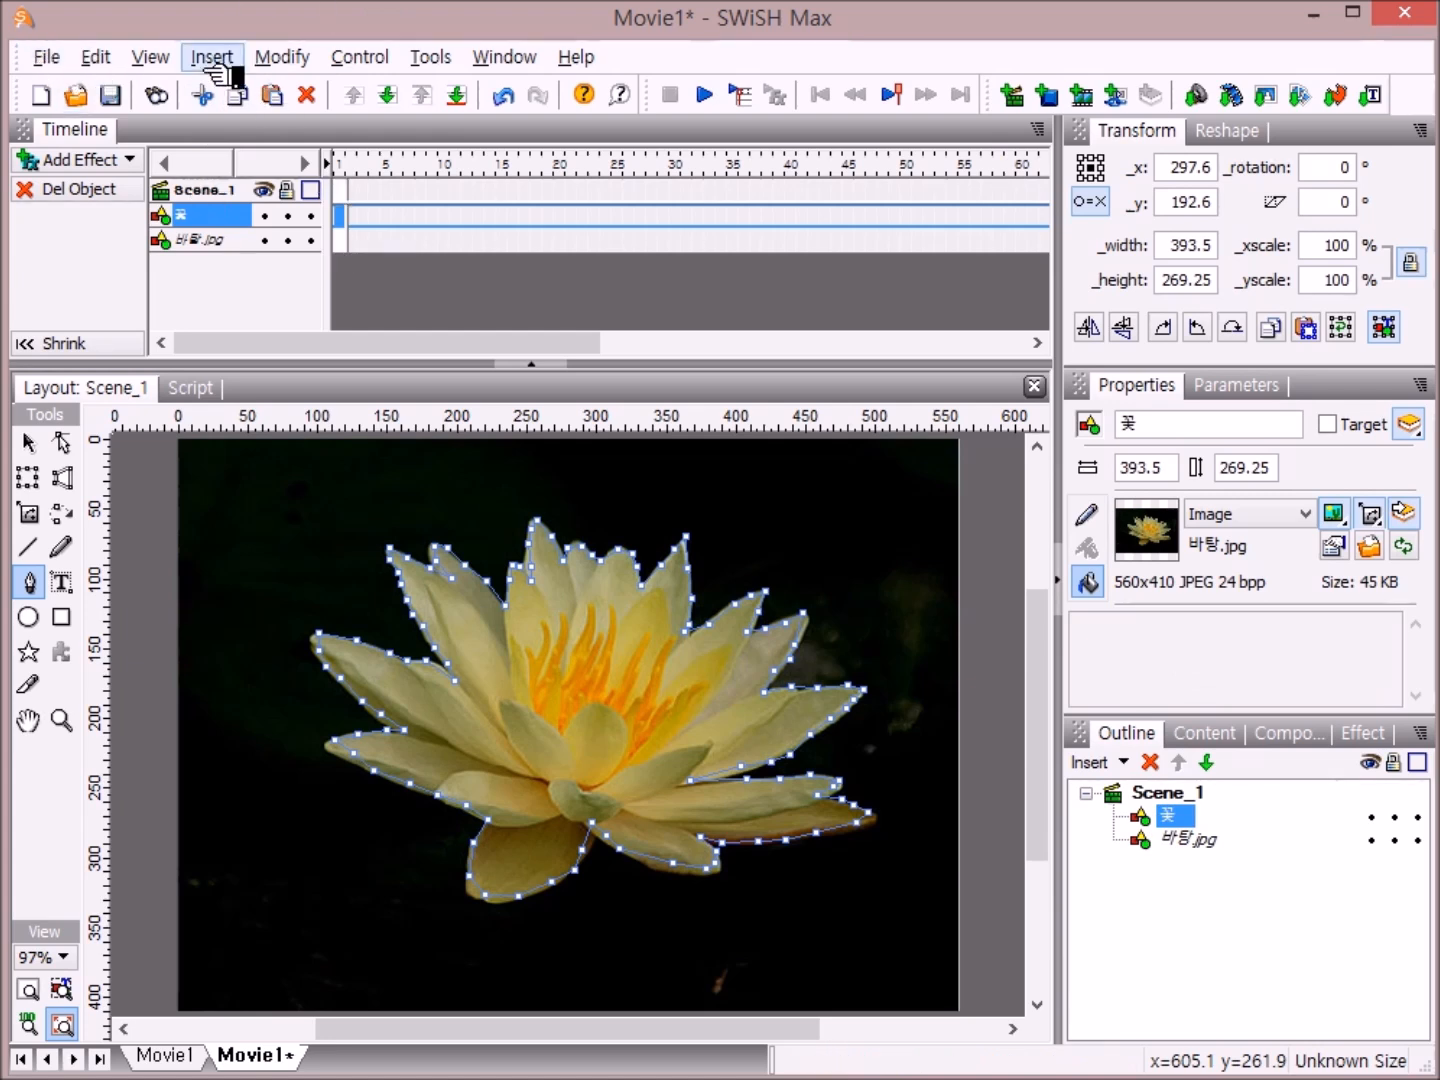
# - Break the 꽃 shape into pieces using a Regular Grid of 20 columns and 20 rows, allowing non-triangular pieces
pyautogui.click(280, 57)
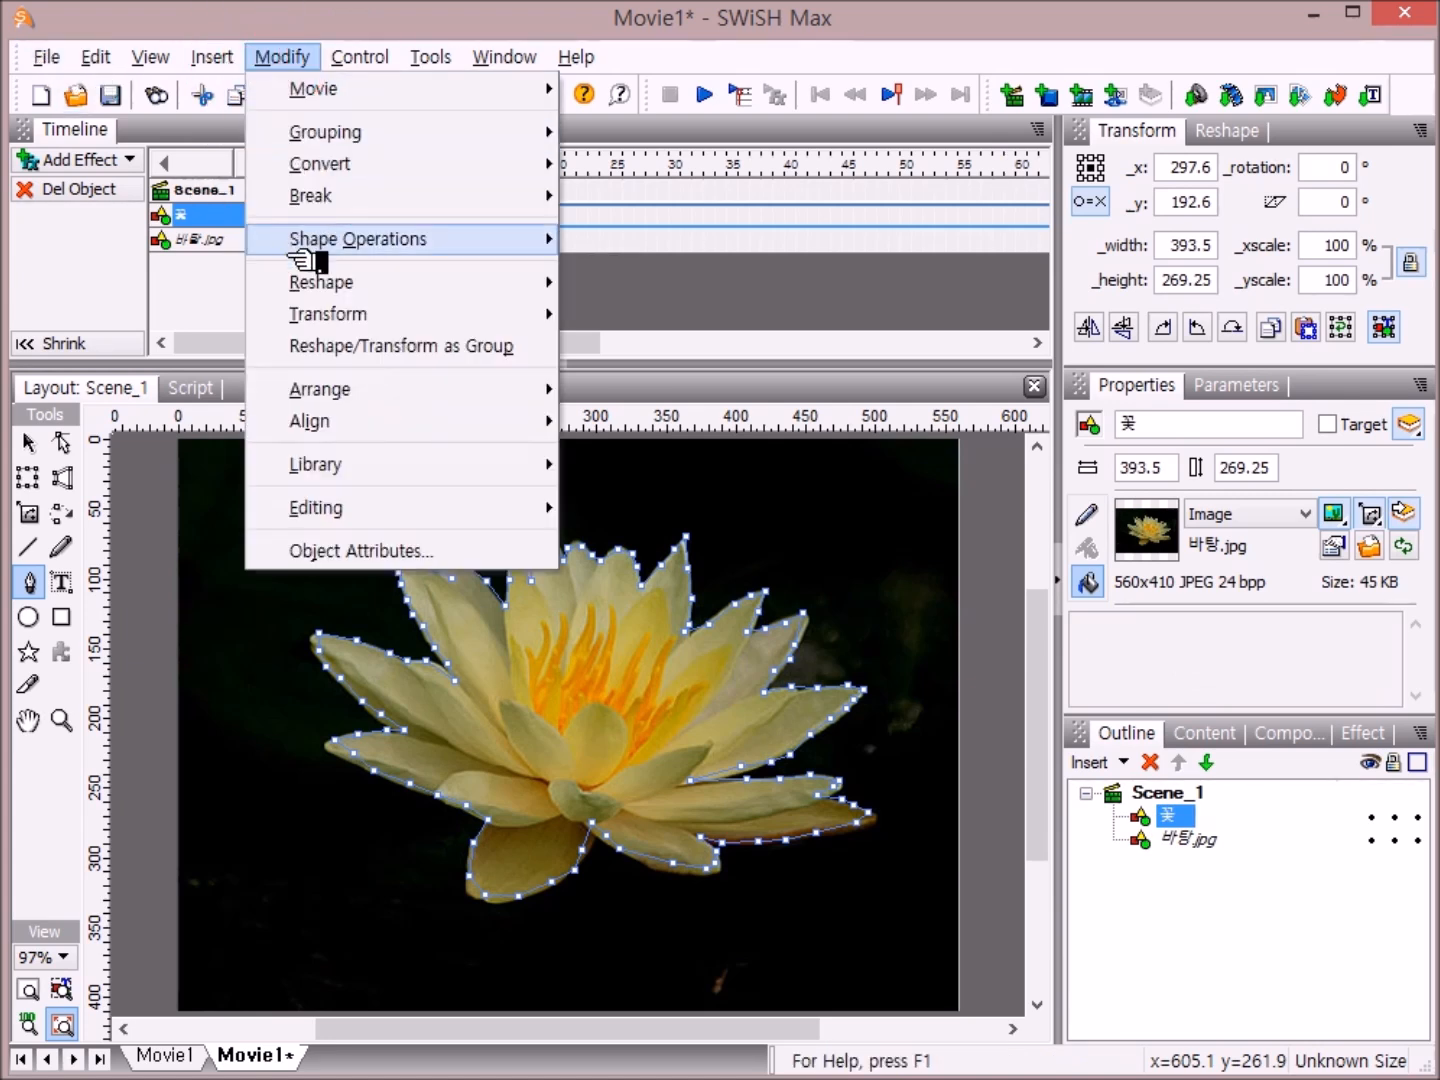
pyautogui.moveTo(318, 198)
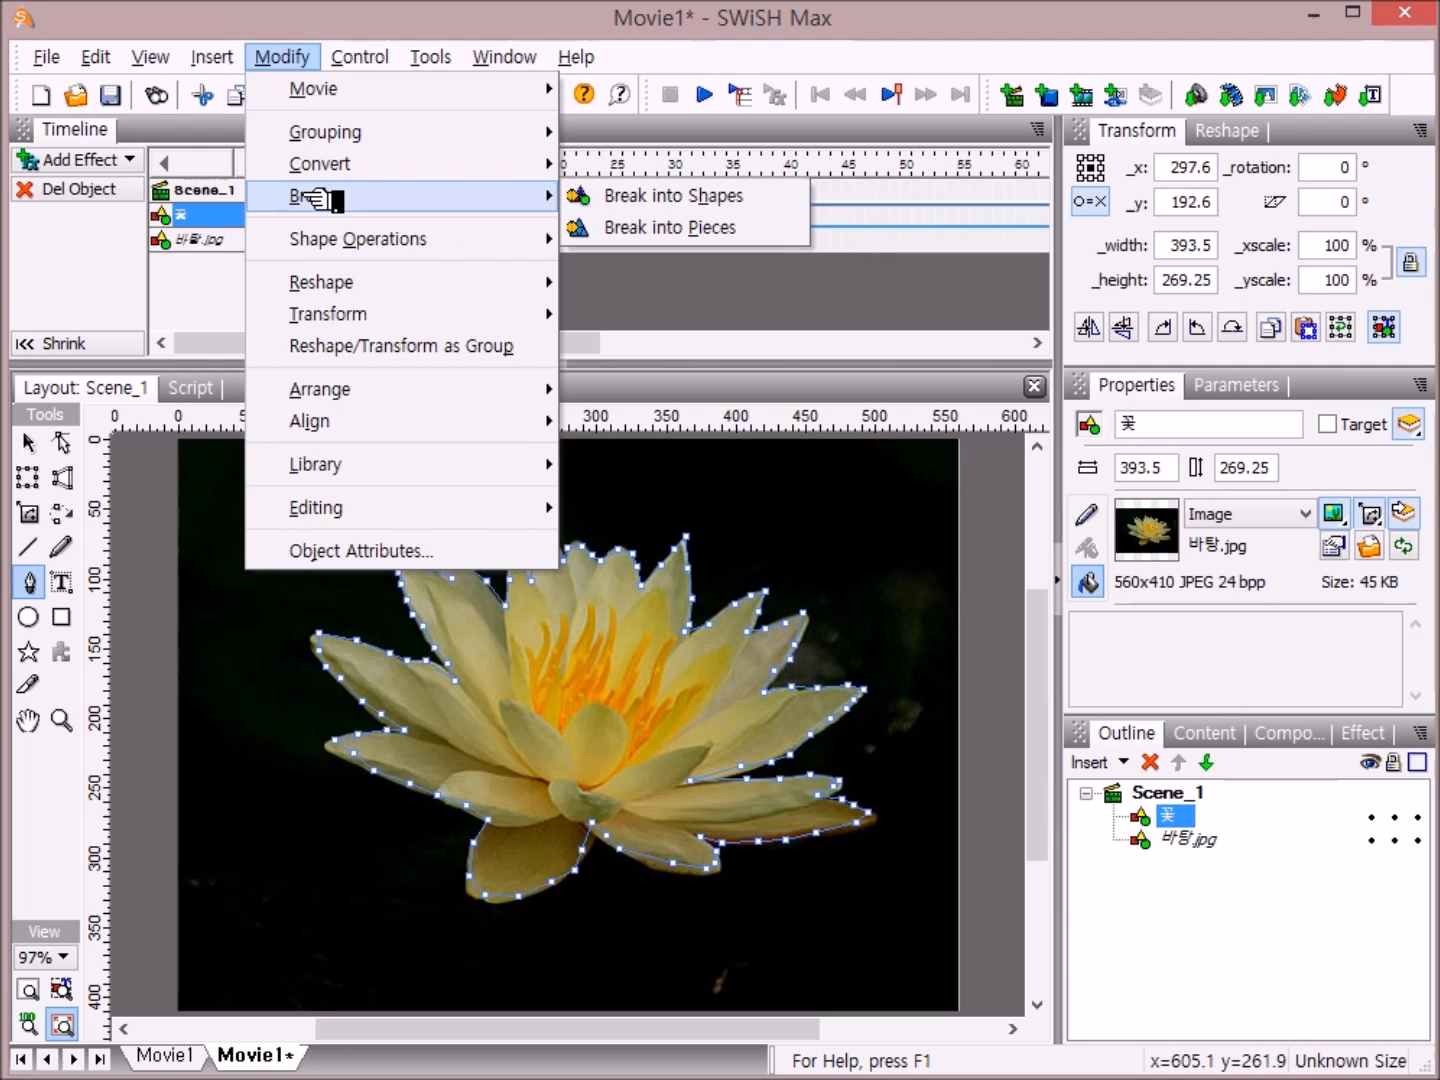
pyautogui.click(805, 229)
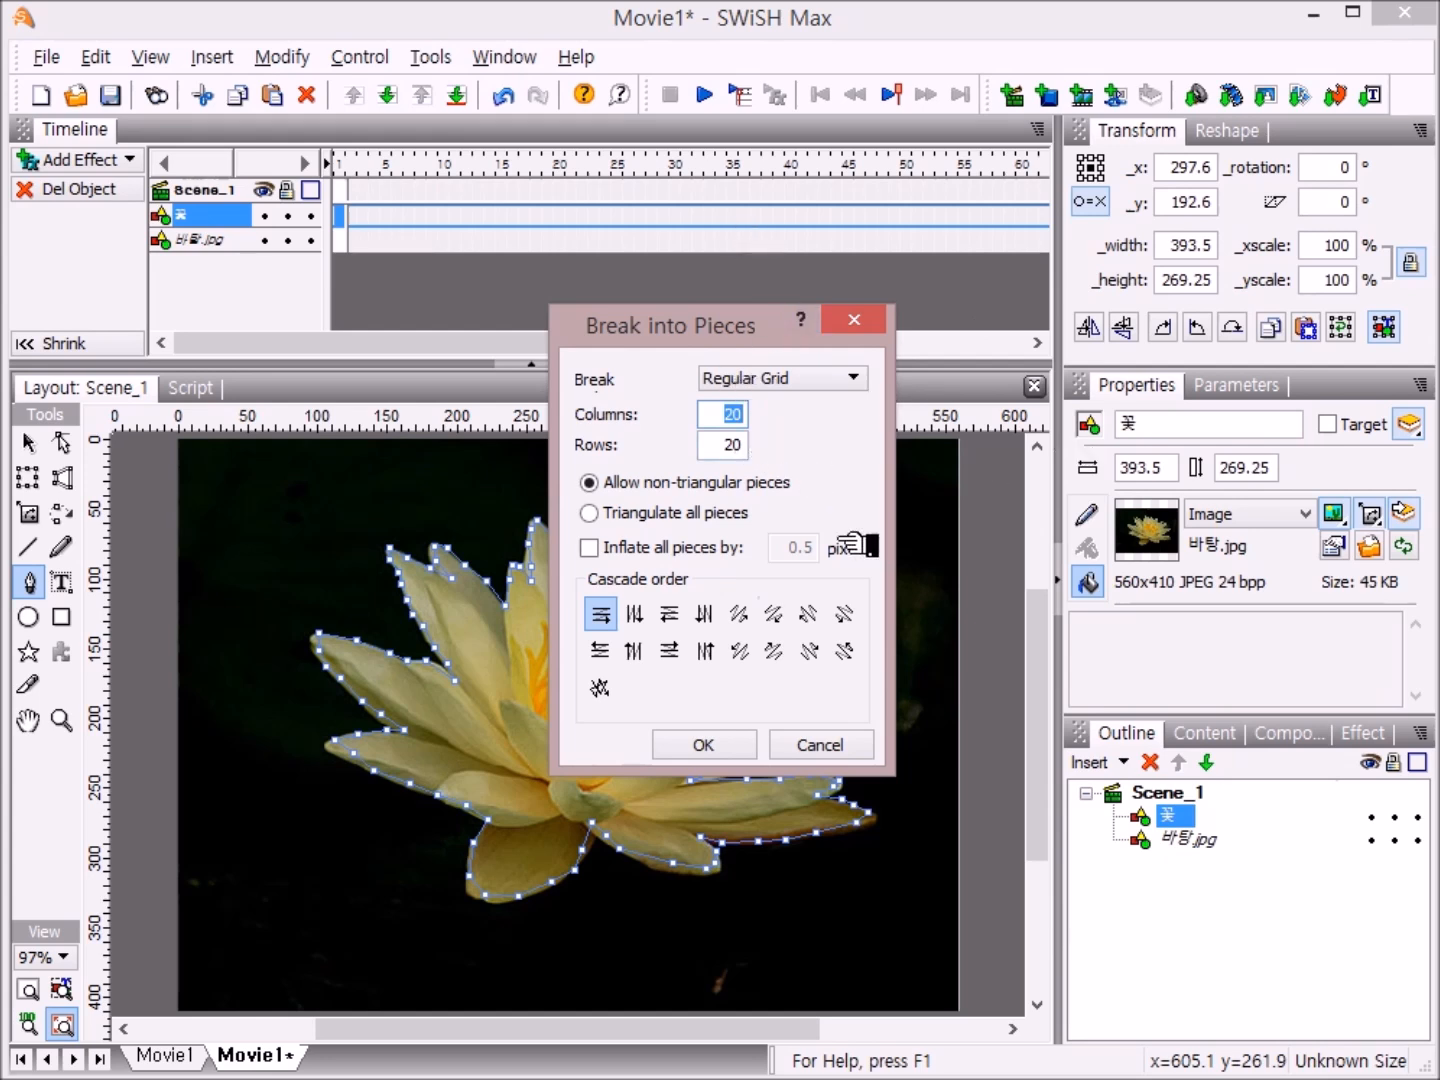
pyautogui.click(712, 744)
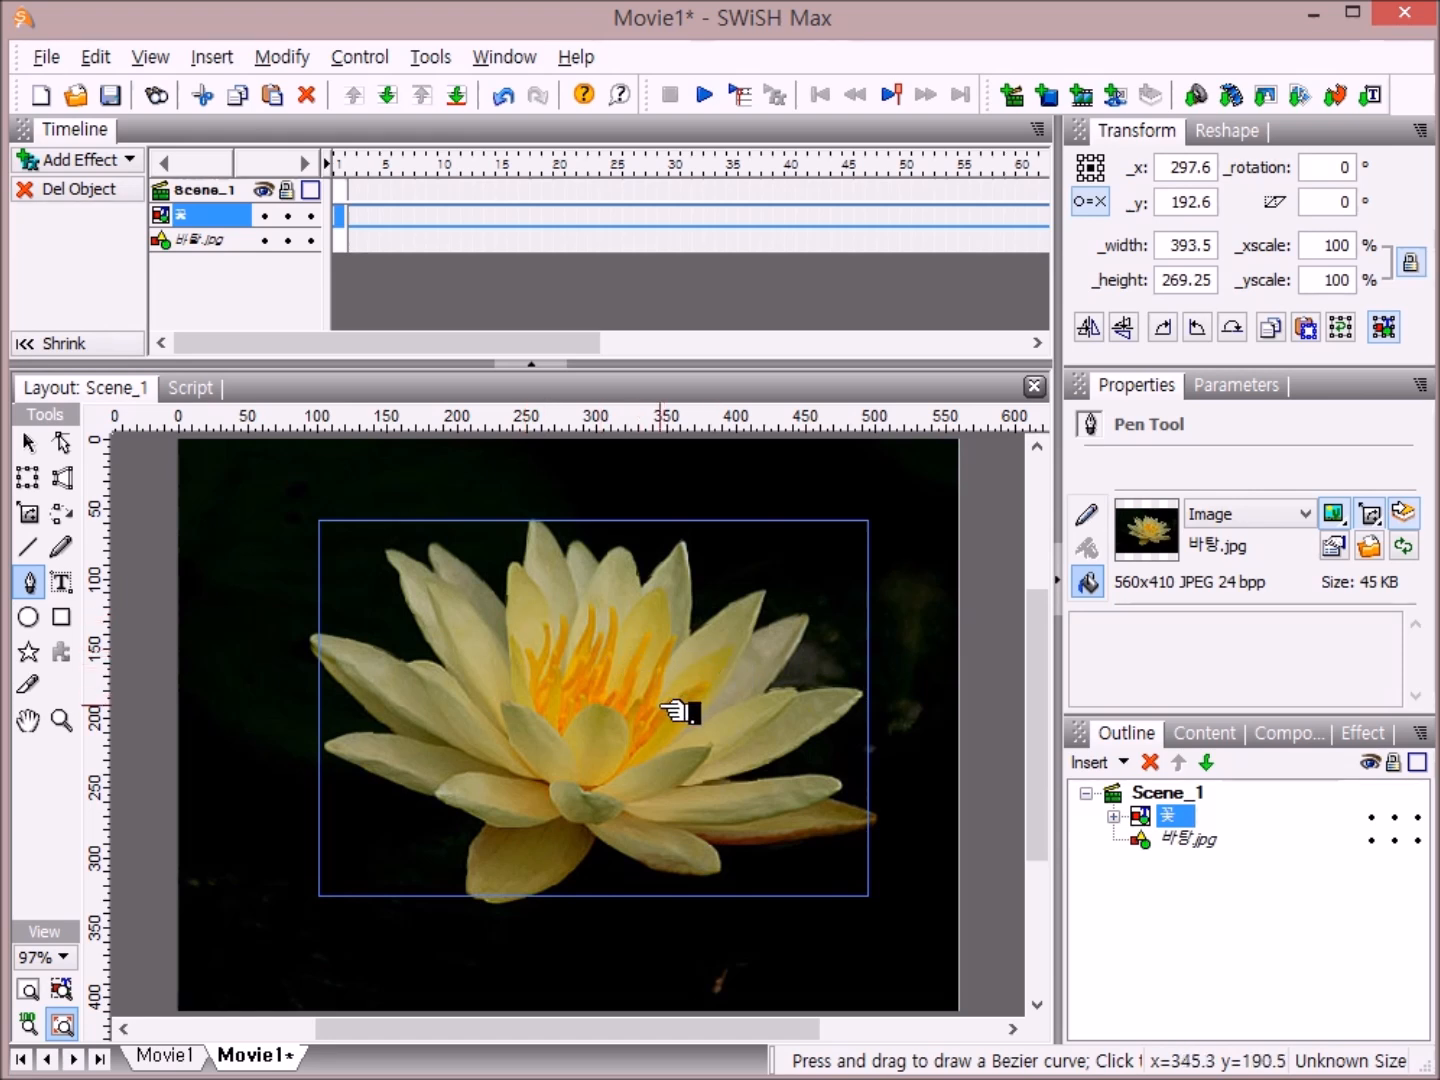
# - Add the 3D Wave core effect to 꽃 at frame 1 and preview the movie
pyautogui.click(347, 218)
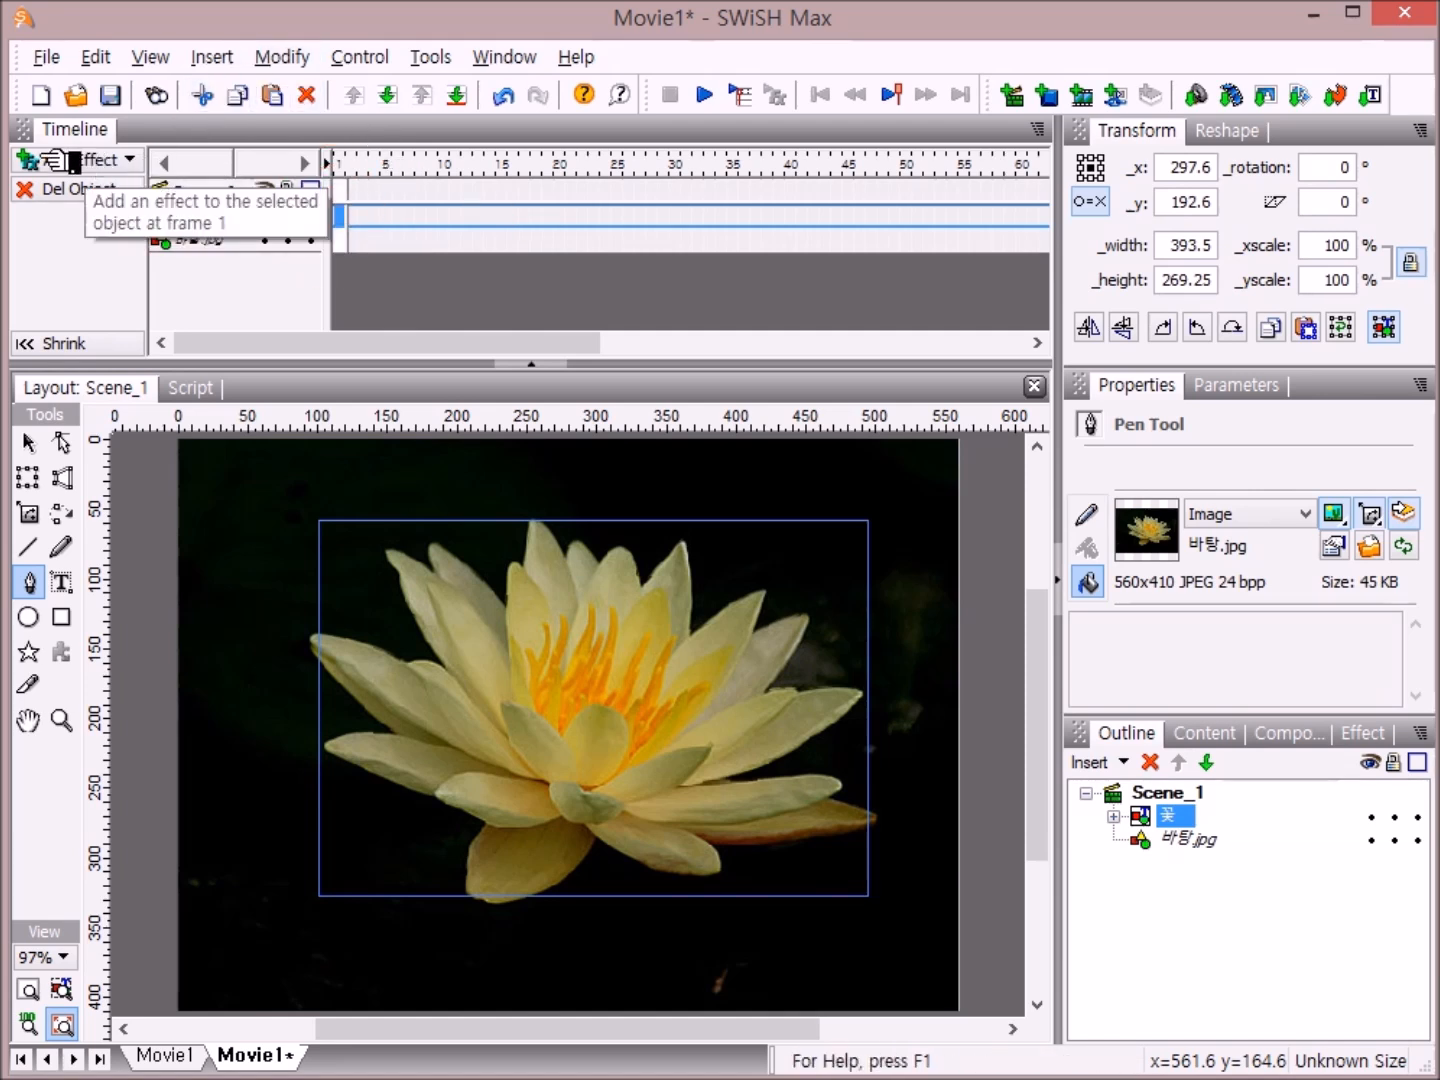
pyautogui.click(95, 162)
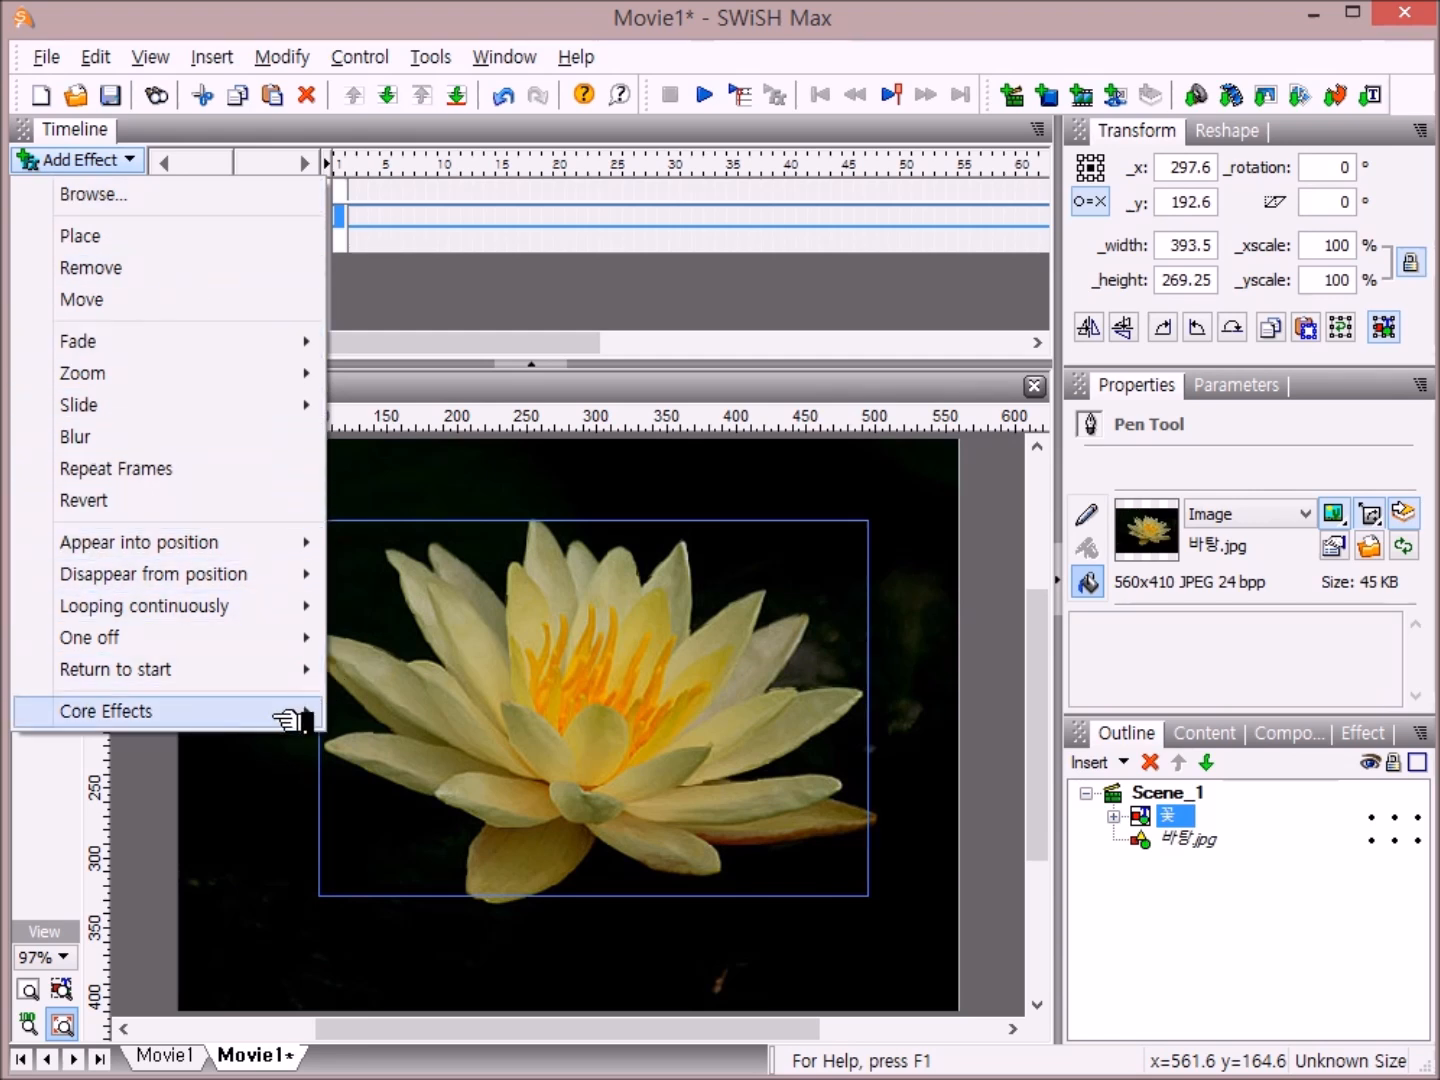
pyautogui.moveTo(250, 716)
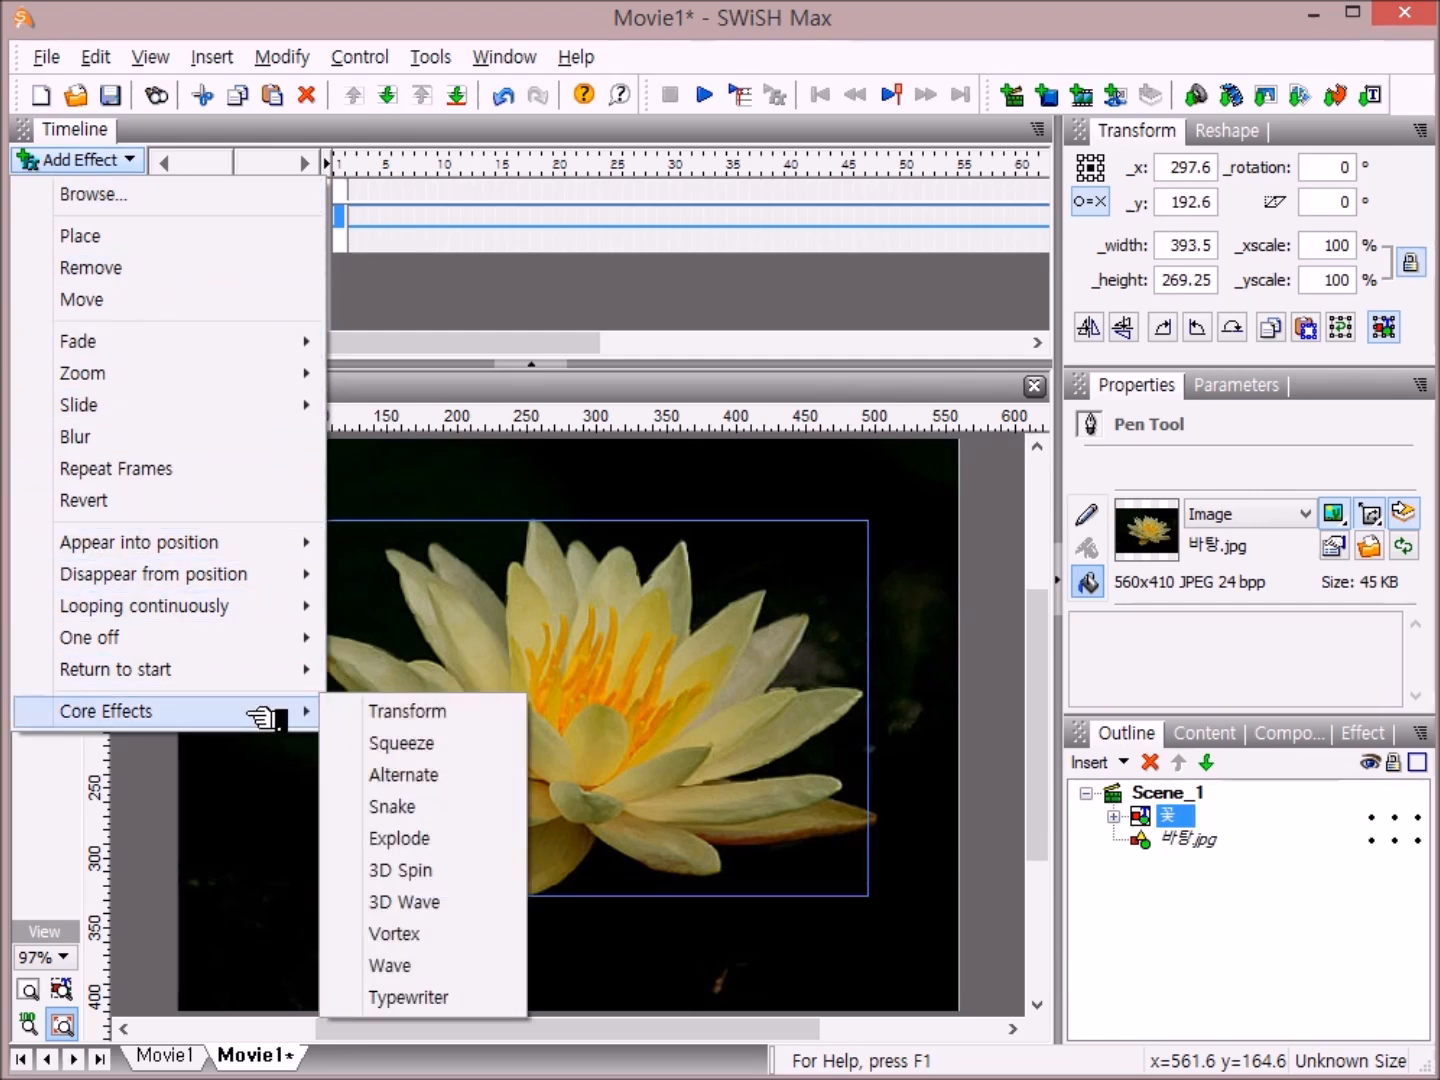
pyautogui.click(462, 910)
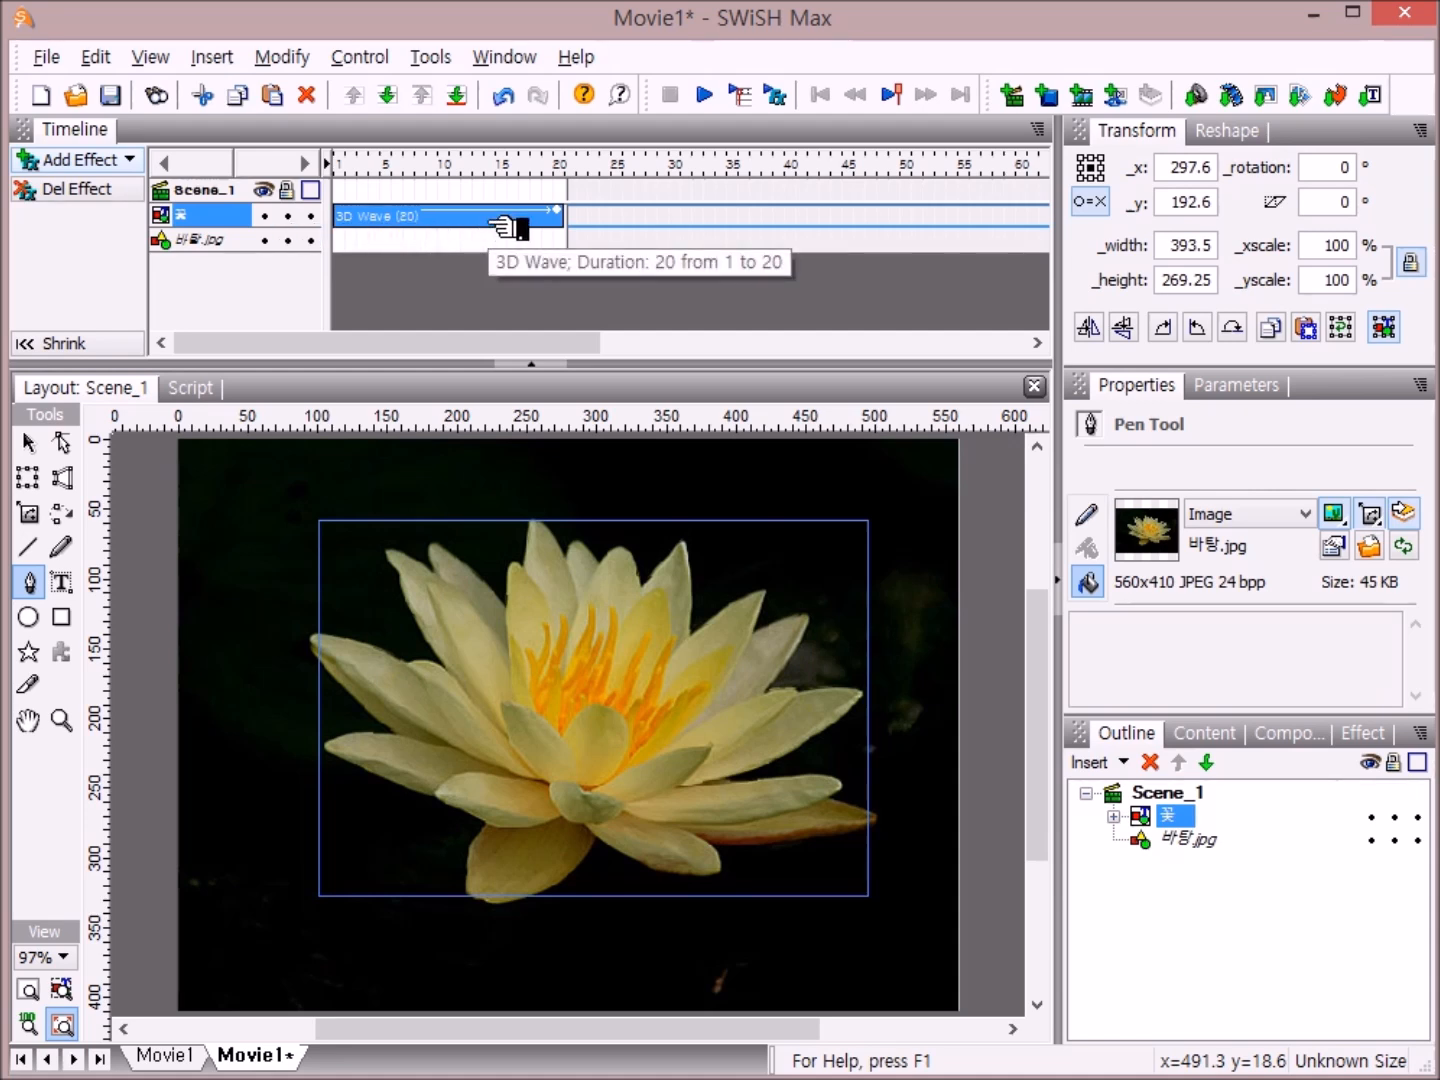
pyautogui.click(706, 95)
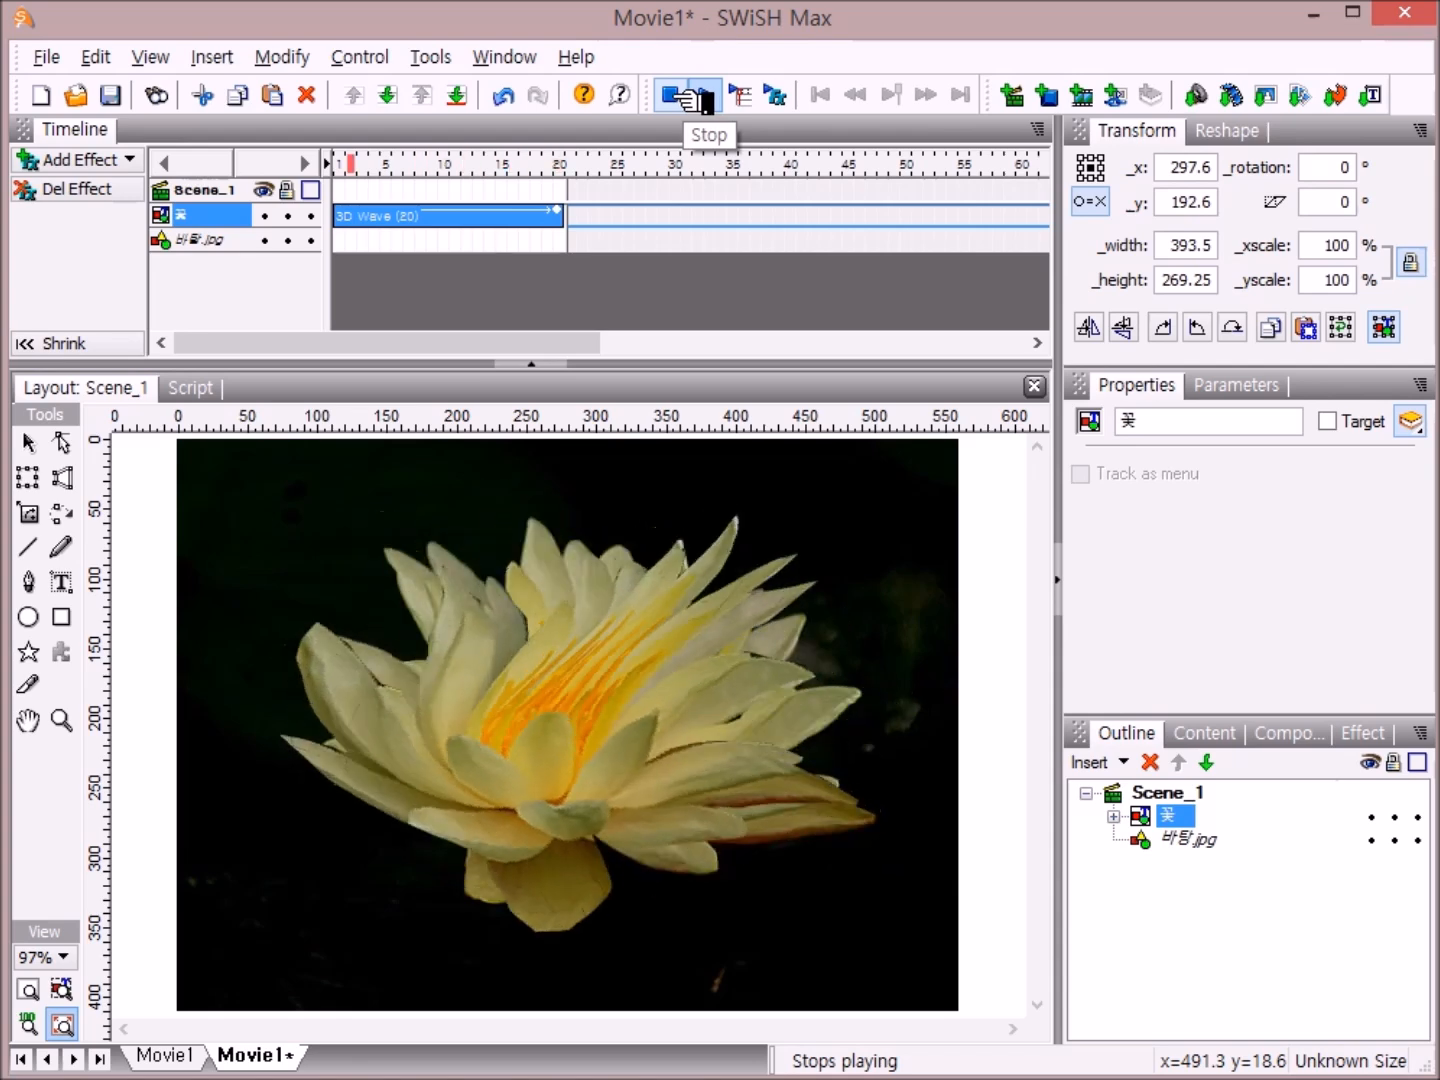
pyautogui.click(704, 97)
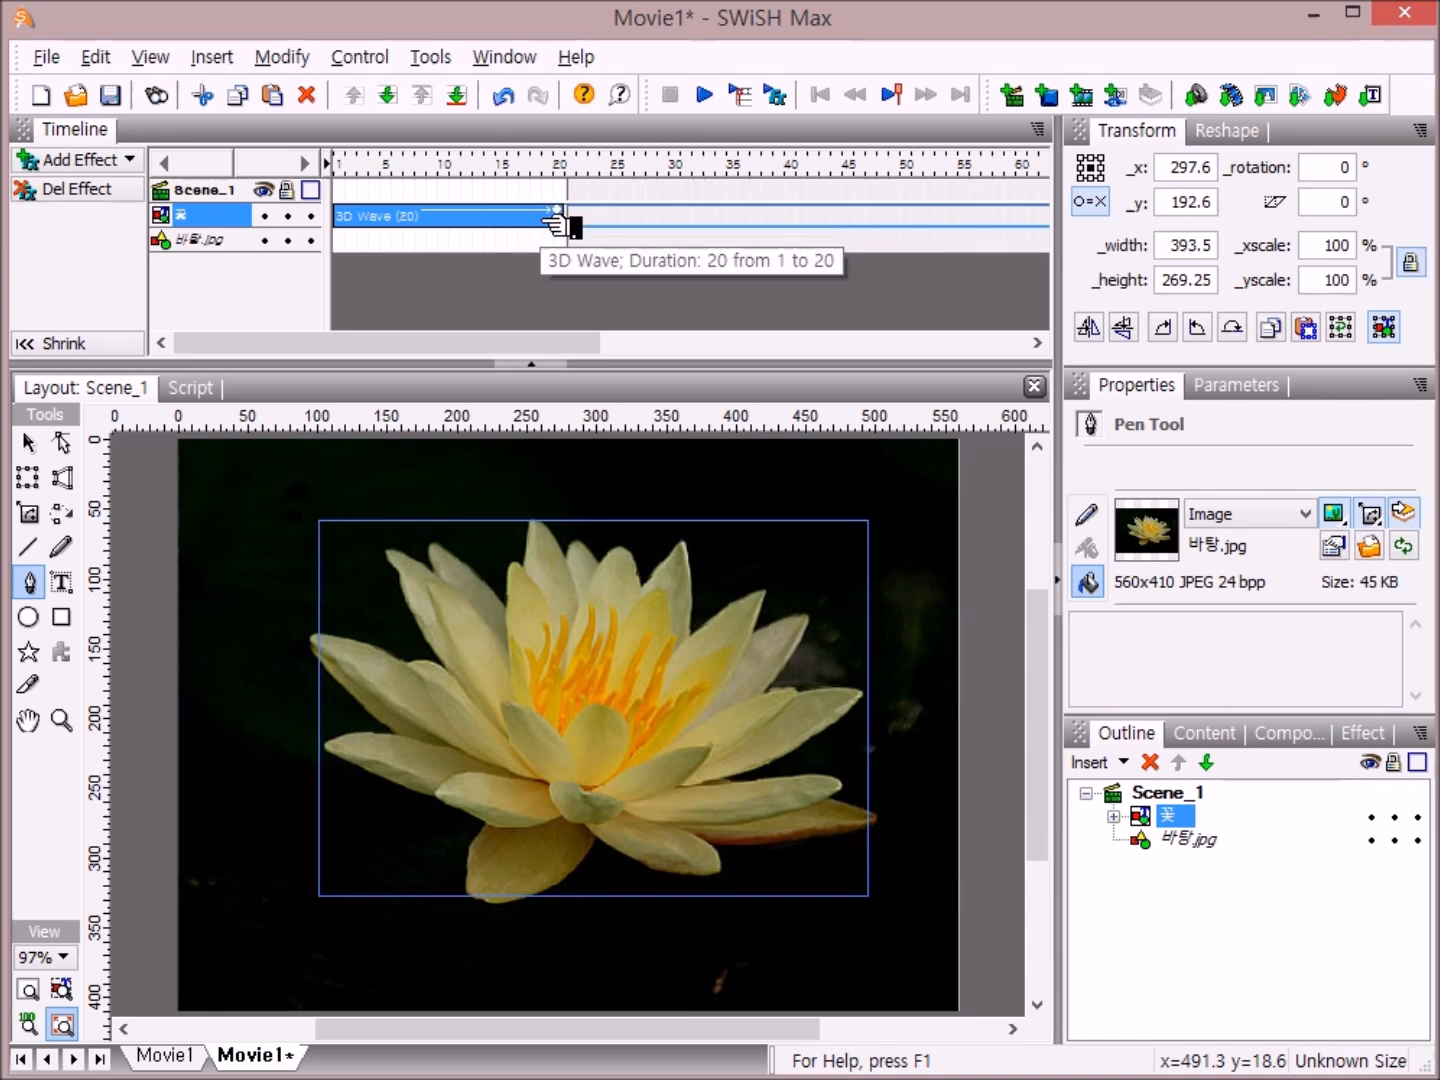
# - Enable Z variation in the 3D Wave effect, set the X, Y and Z amplitudes to 1, and preview the movie
pyautogui.doubleClick(450, 219)
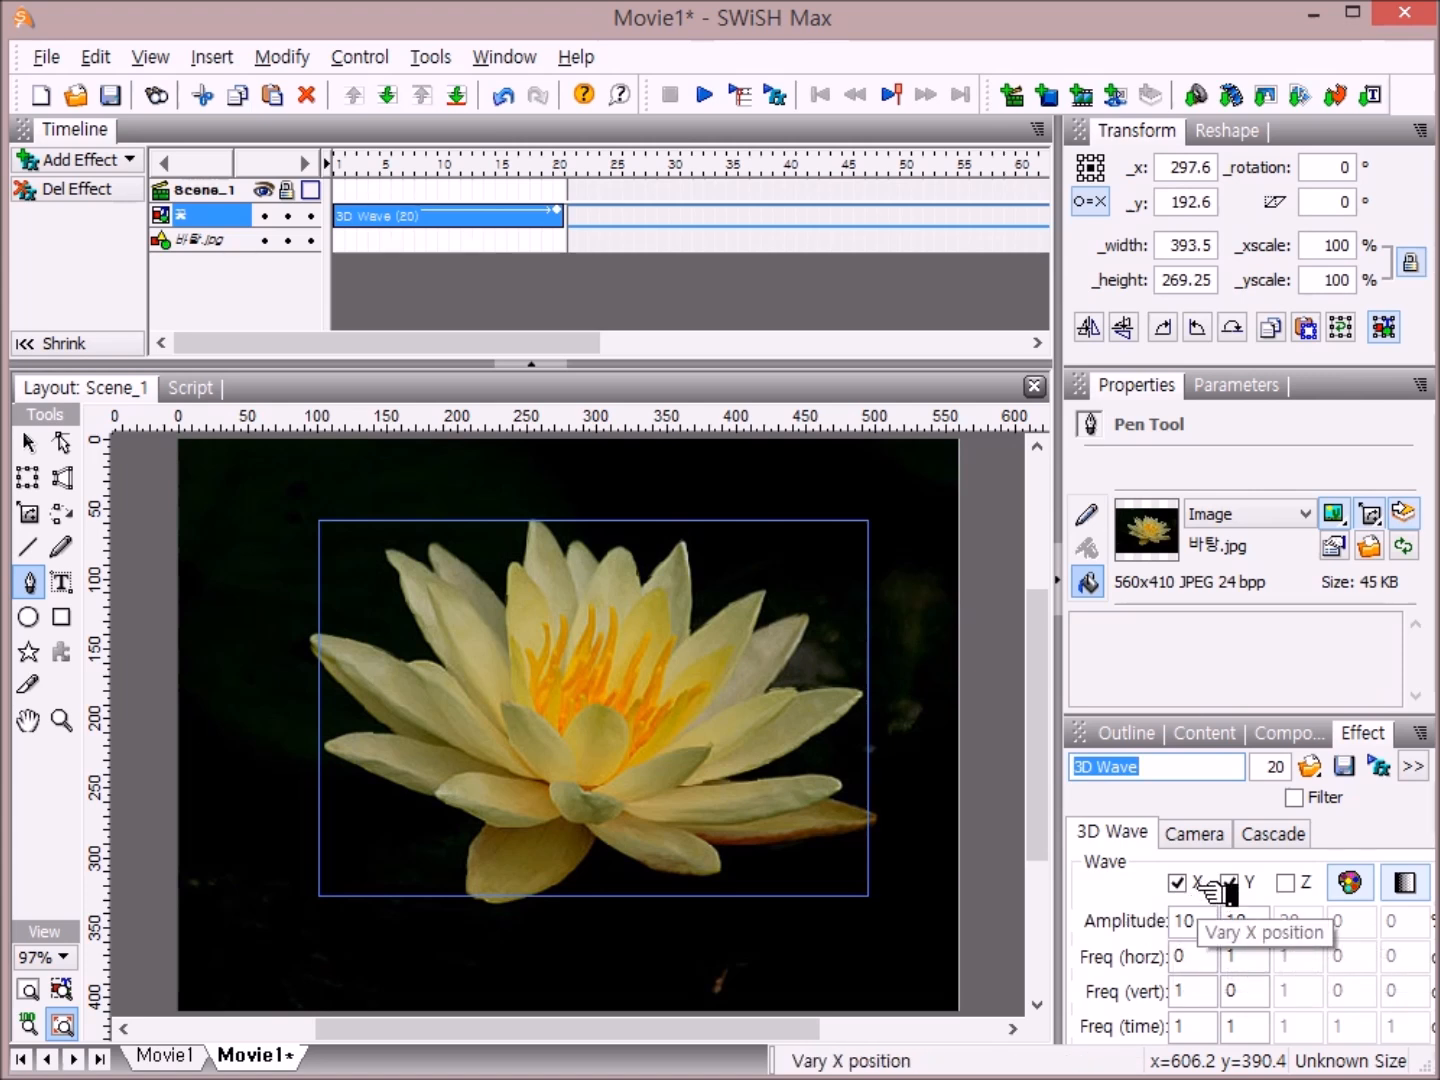
pyautogui.click(1290, 883)
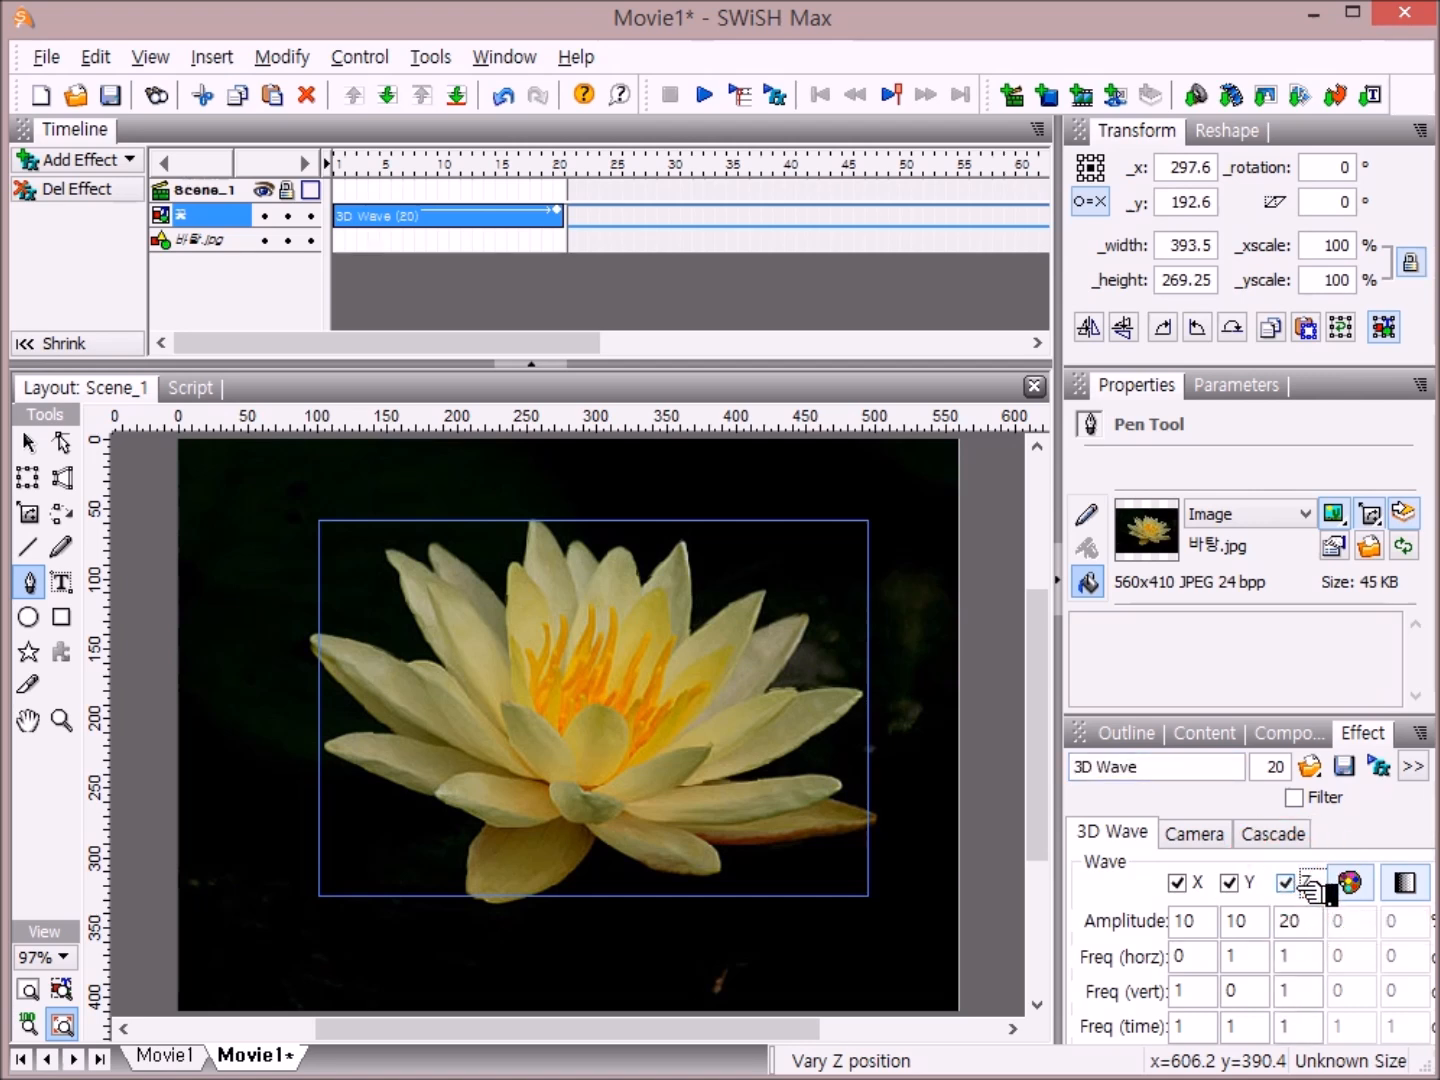
pyautogui.click(1205, 928)
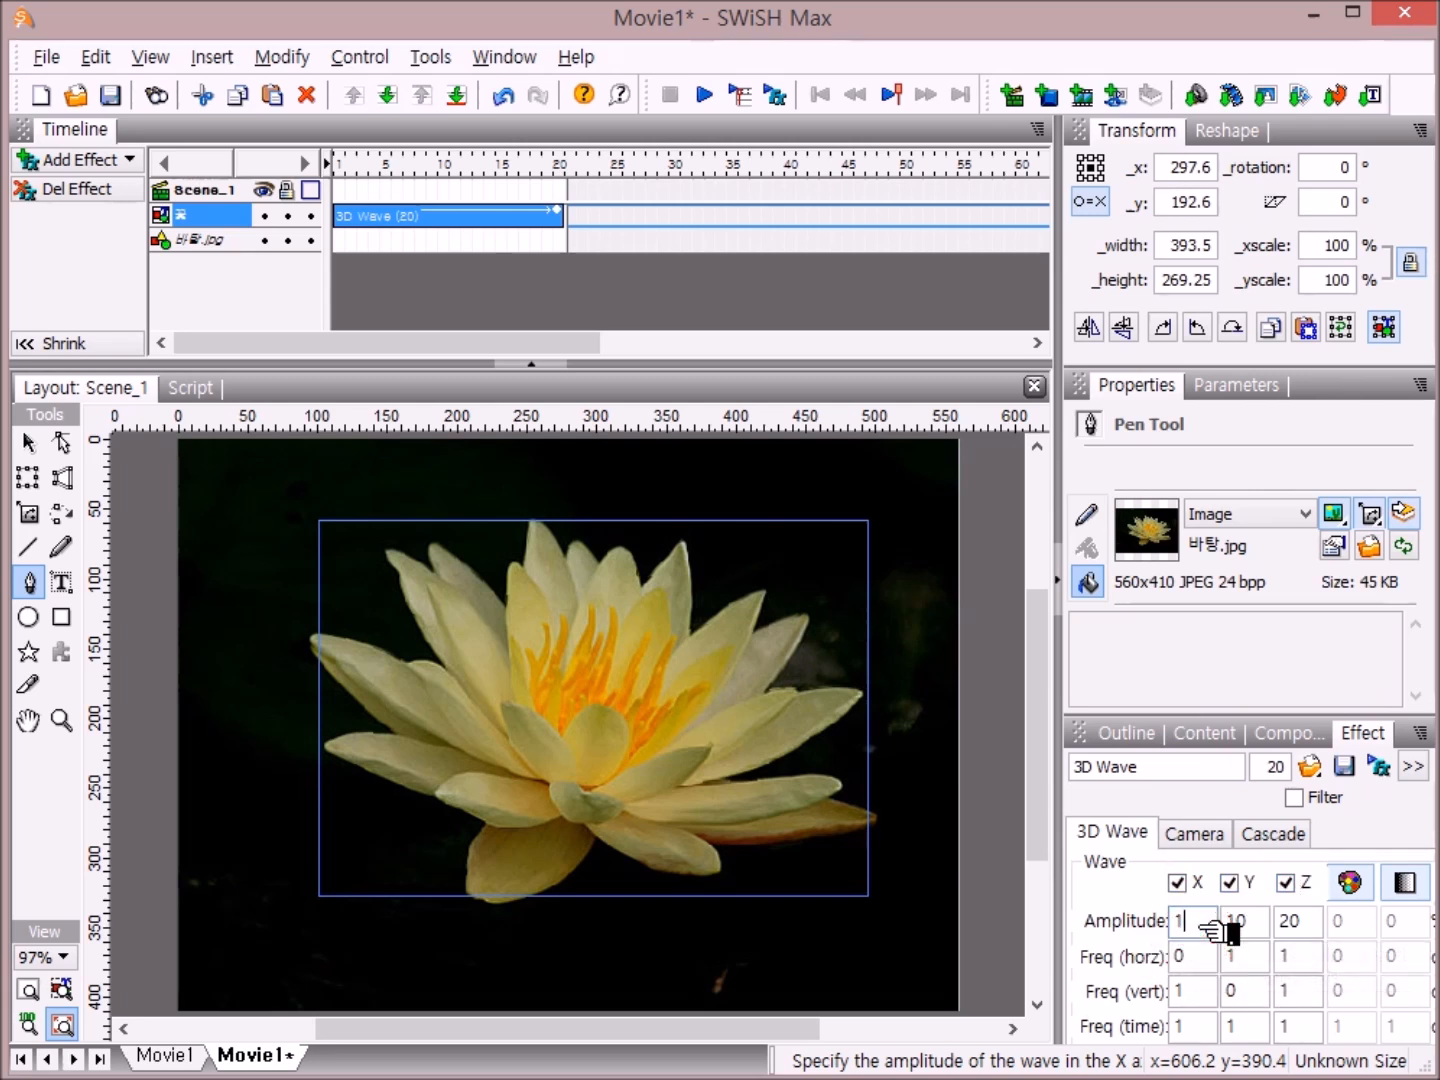
pyautogui.press('BackSpace')
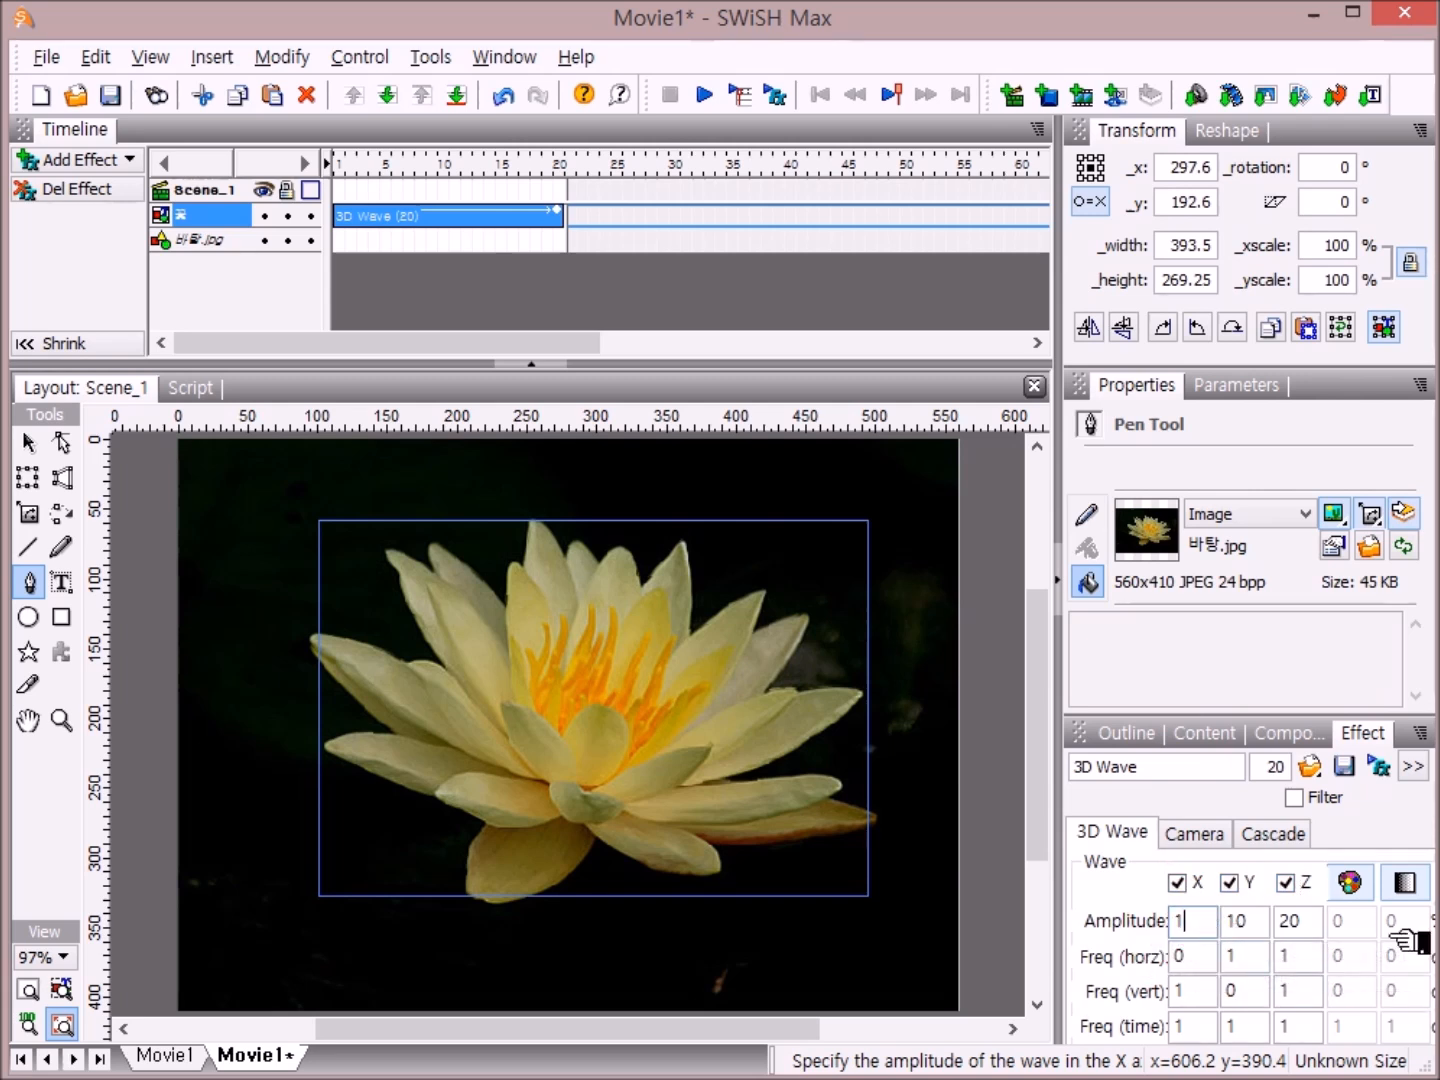
pyautogui.click(1252, 918)
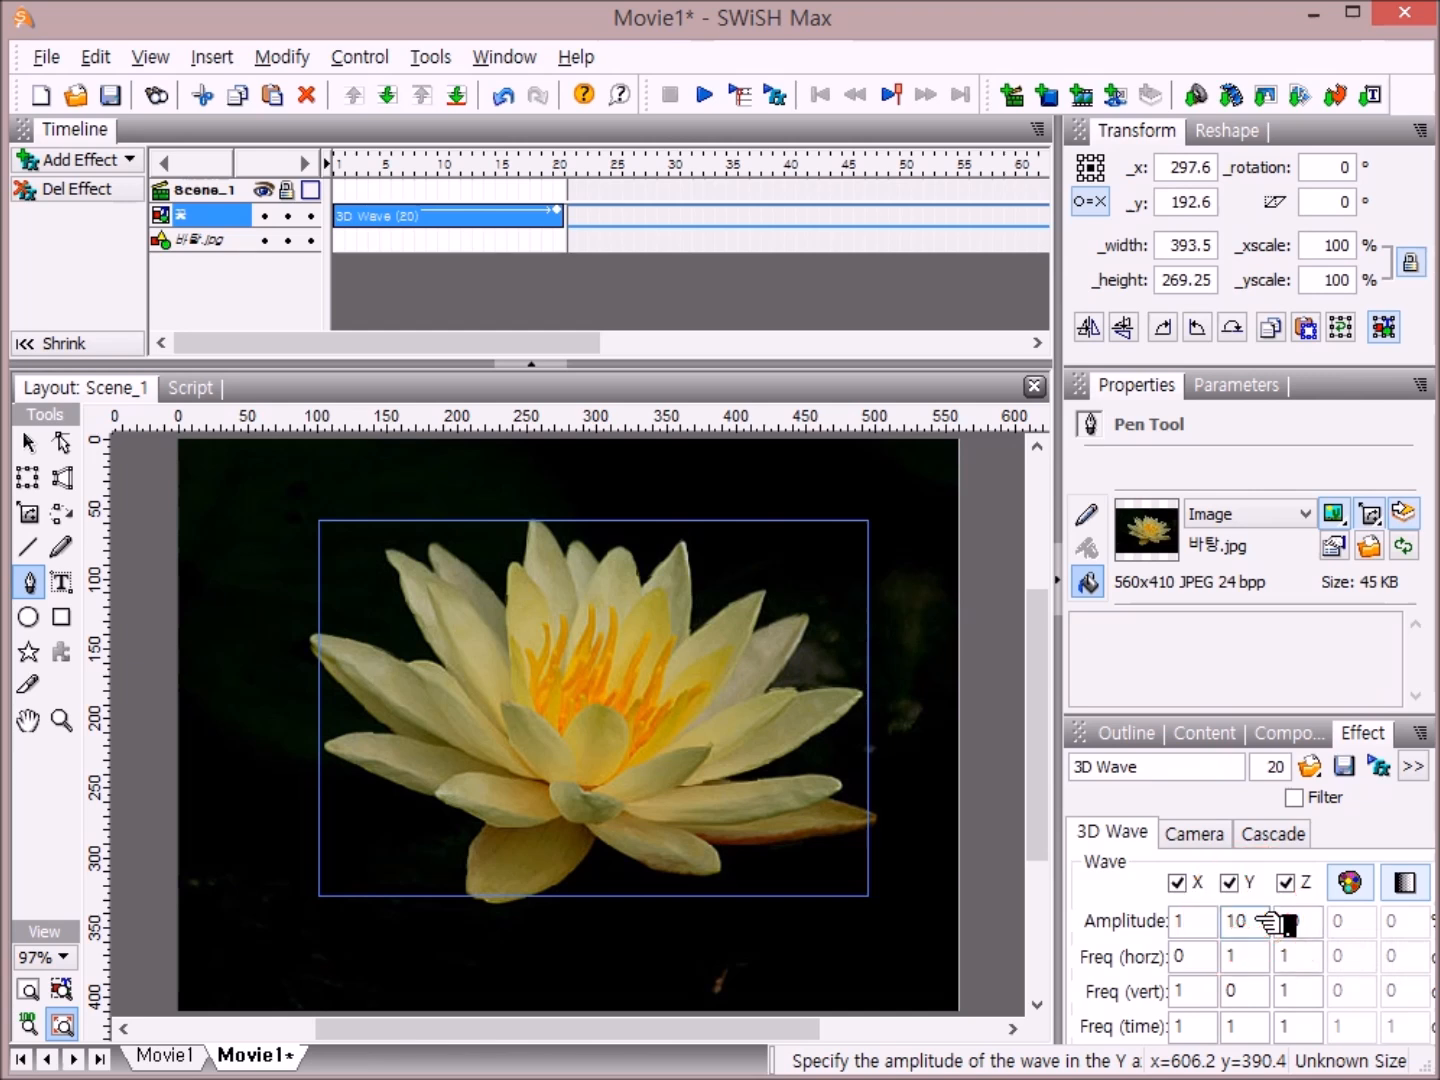
pyautogui.click(1316, 926)
pyautogui.press('BackSpace')
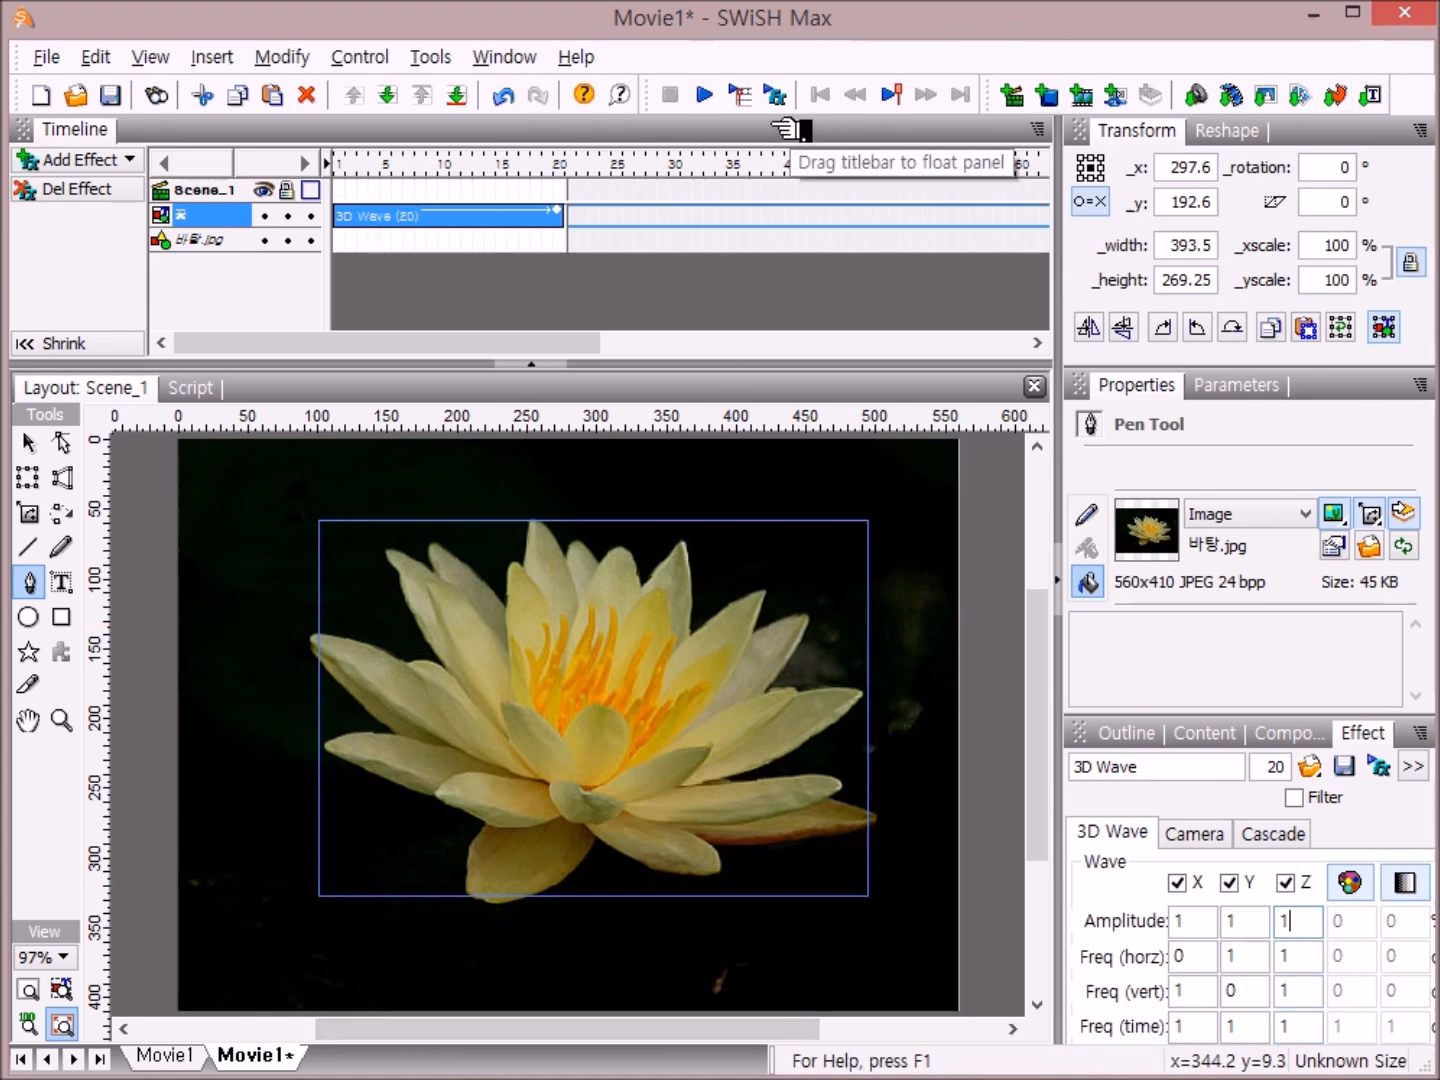
pyautogui.click(705, 95)
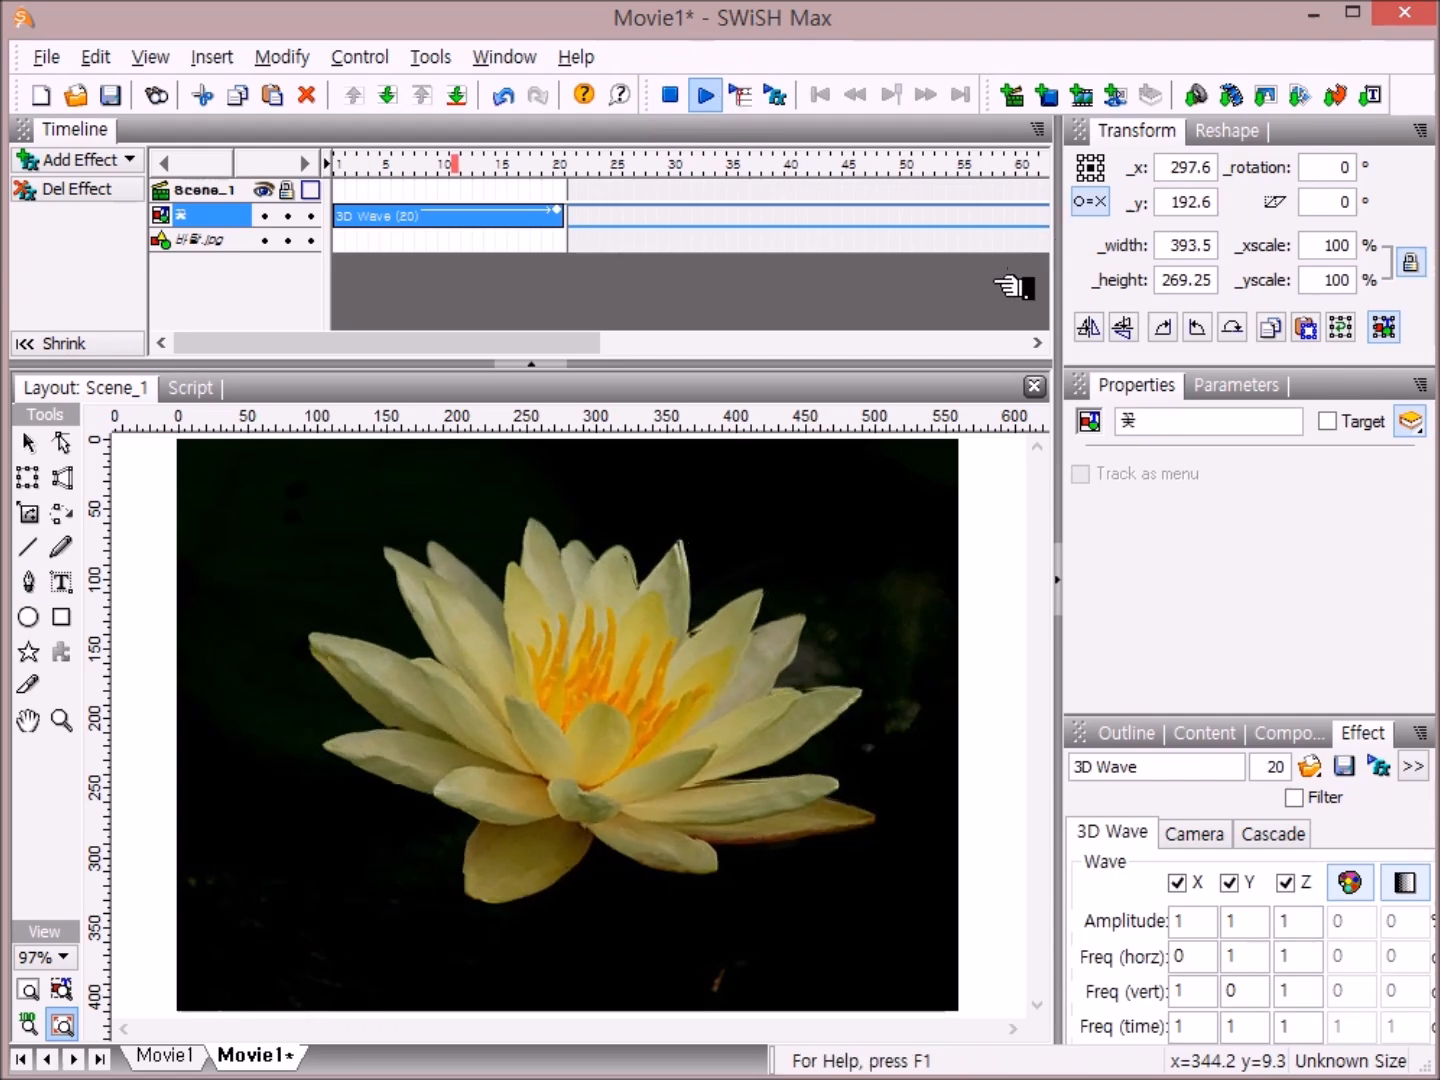
pyautogui.click(692, 96)
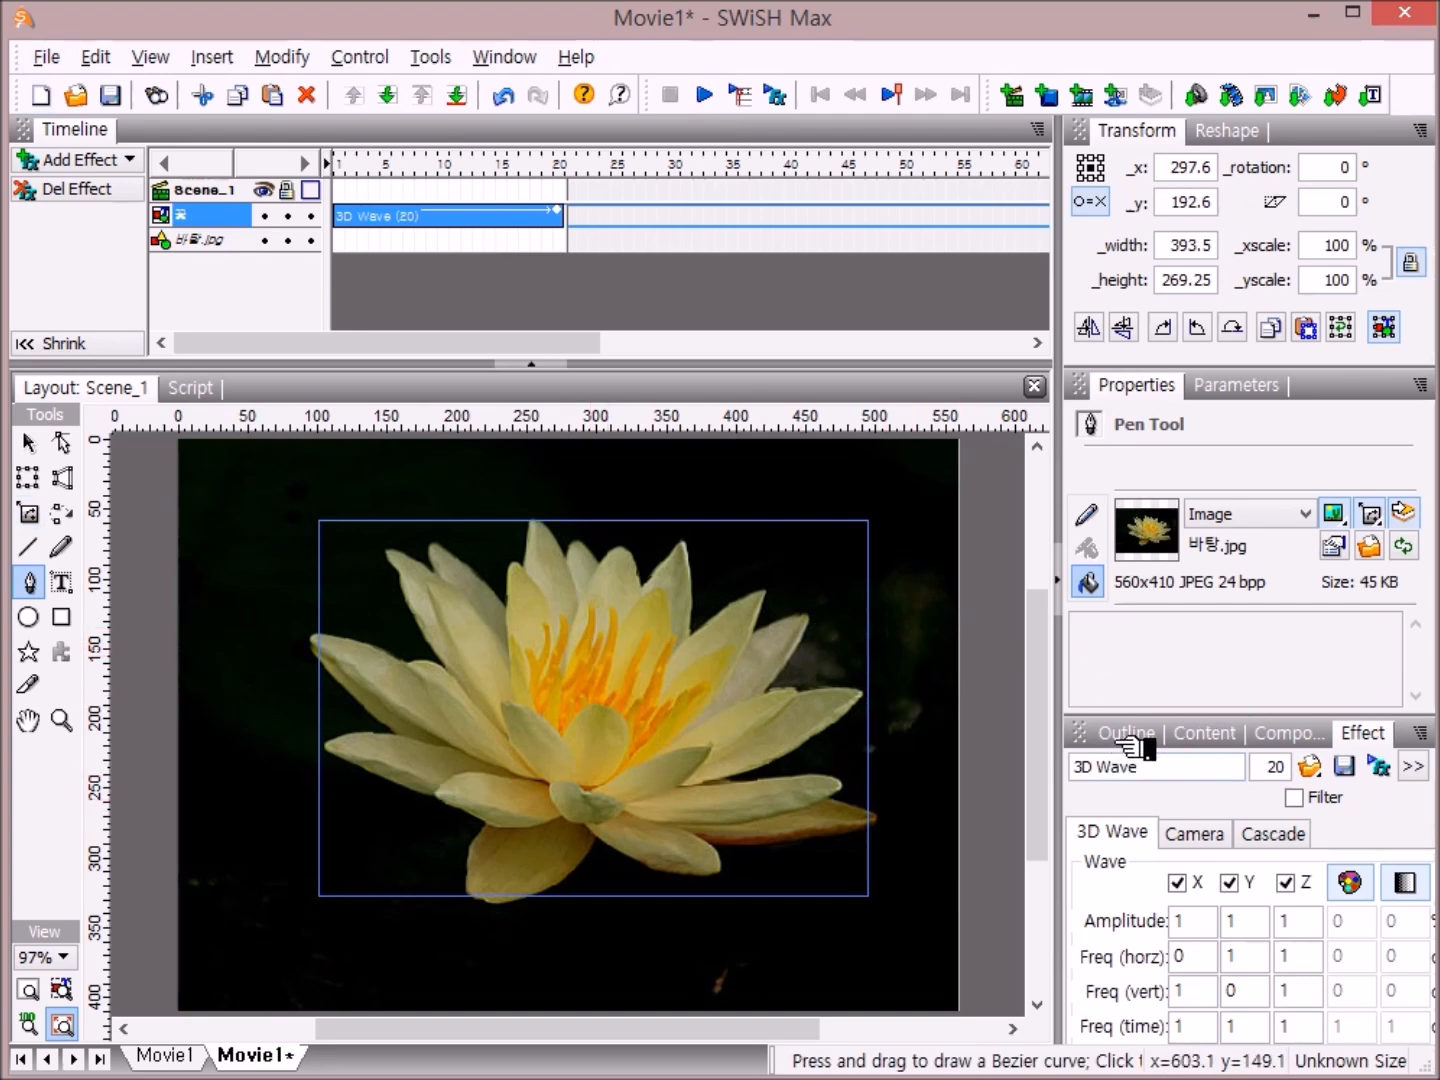
# - Group the animated 꽃 object as a Movie Clip and preview the movie
pyautogui.click(1120, 740)
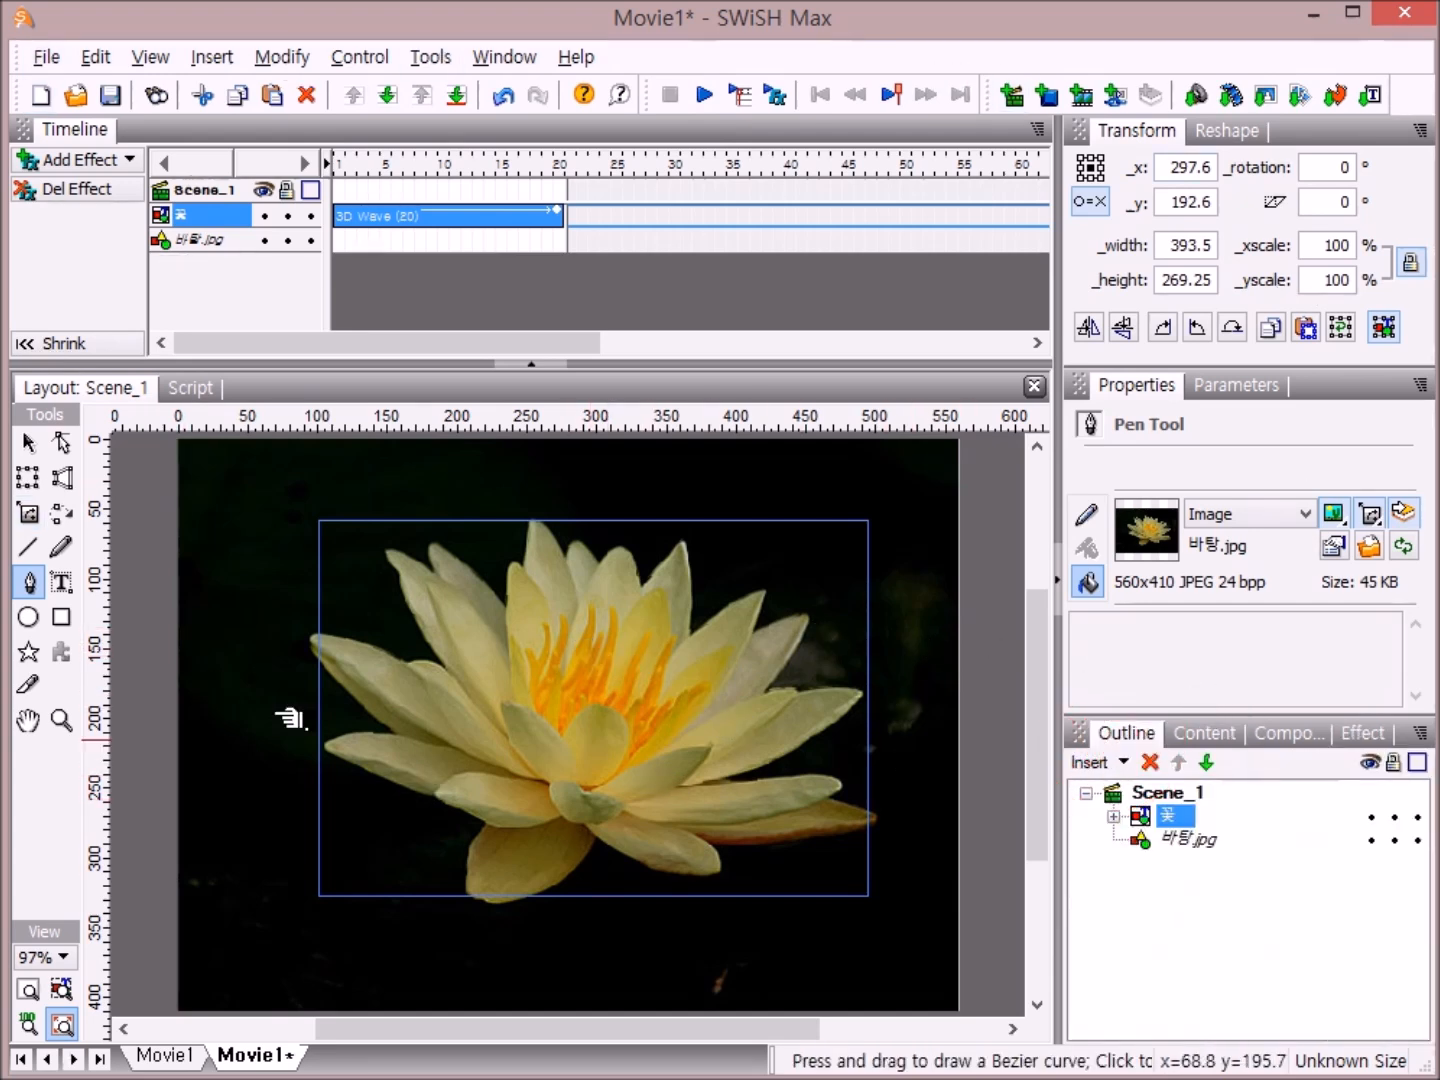
pyautogui.click(1140, 815)
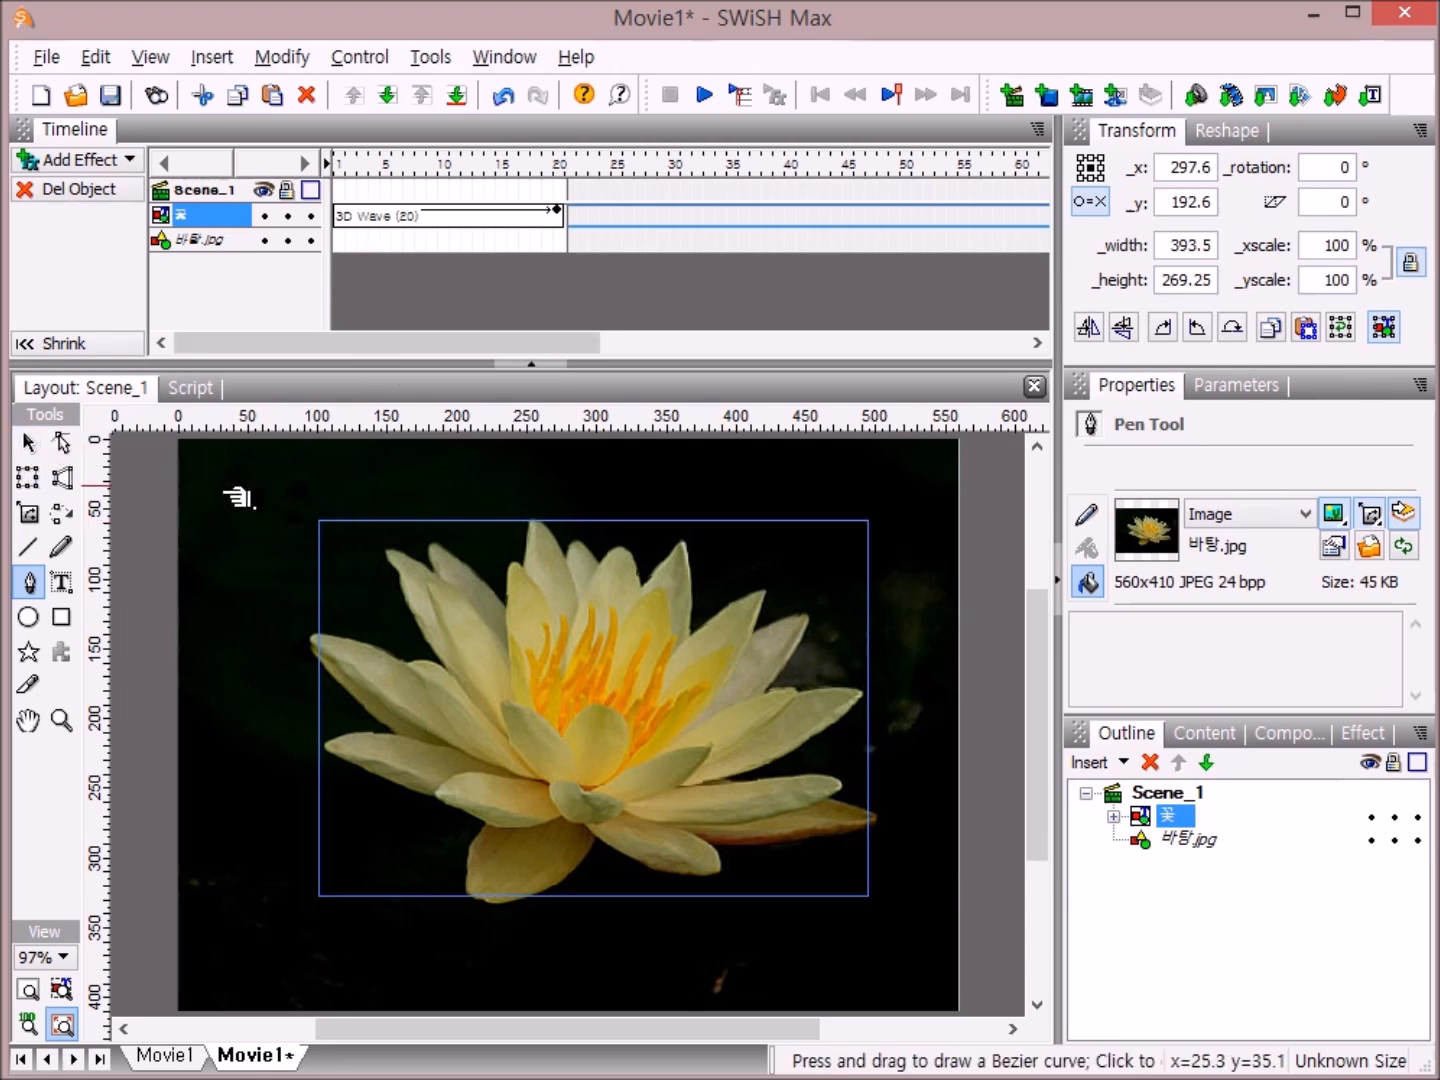
pyautogui.click(30, 443)
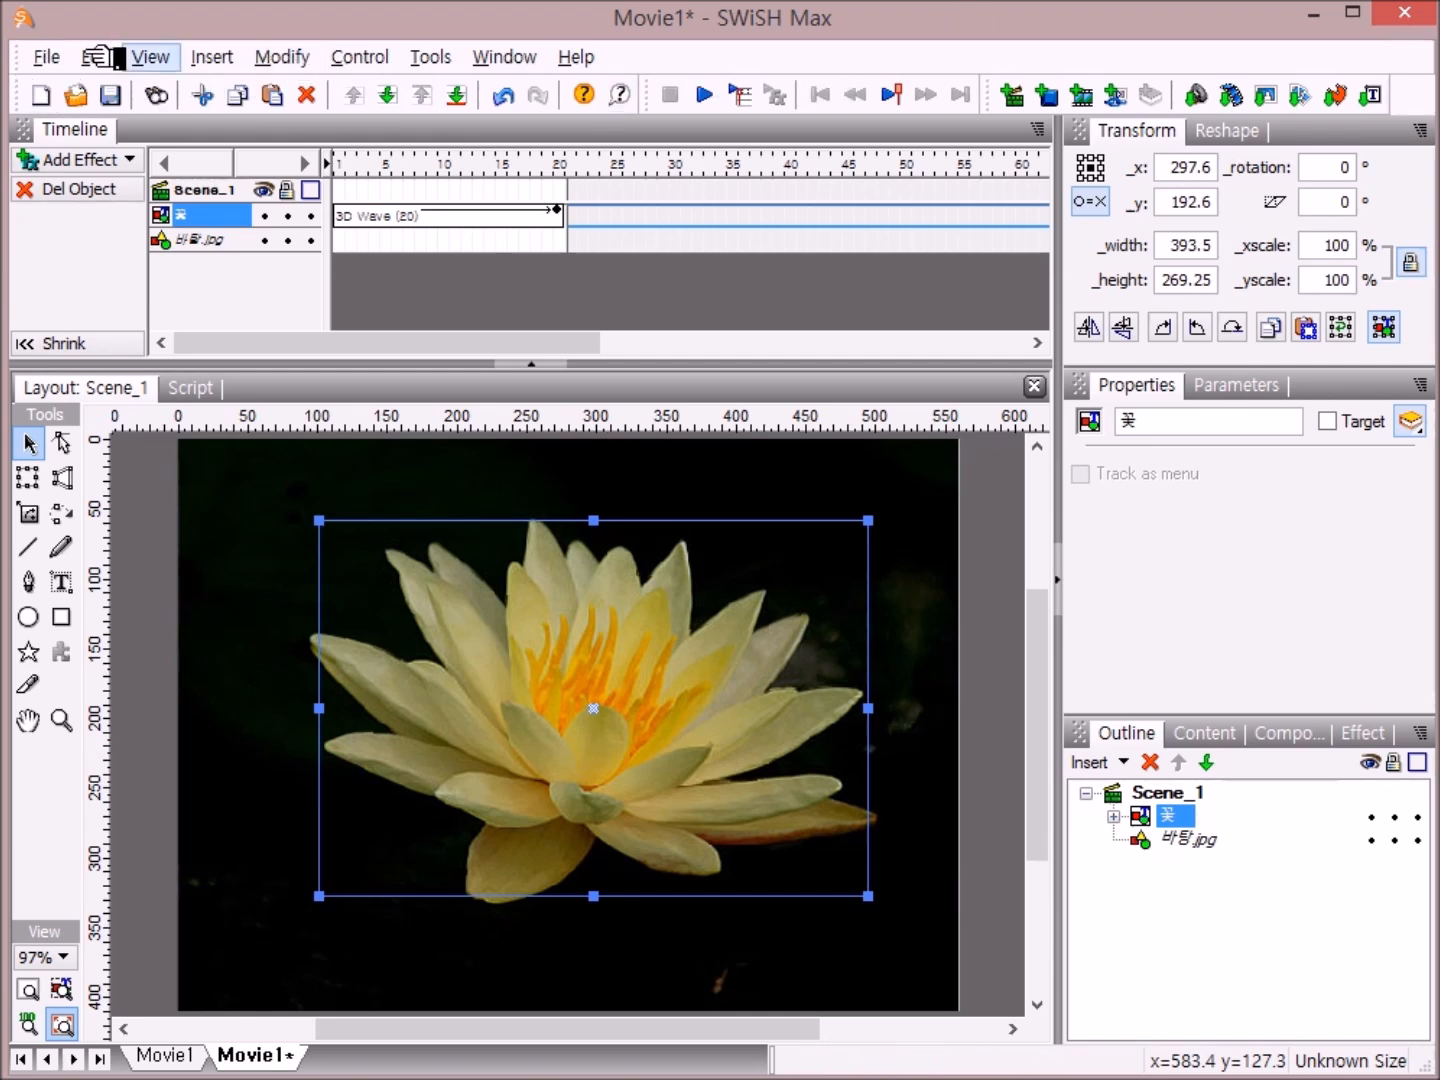
pyautogui.click(280, 57)
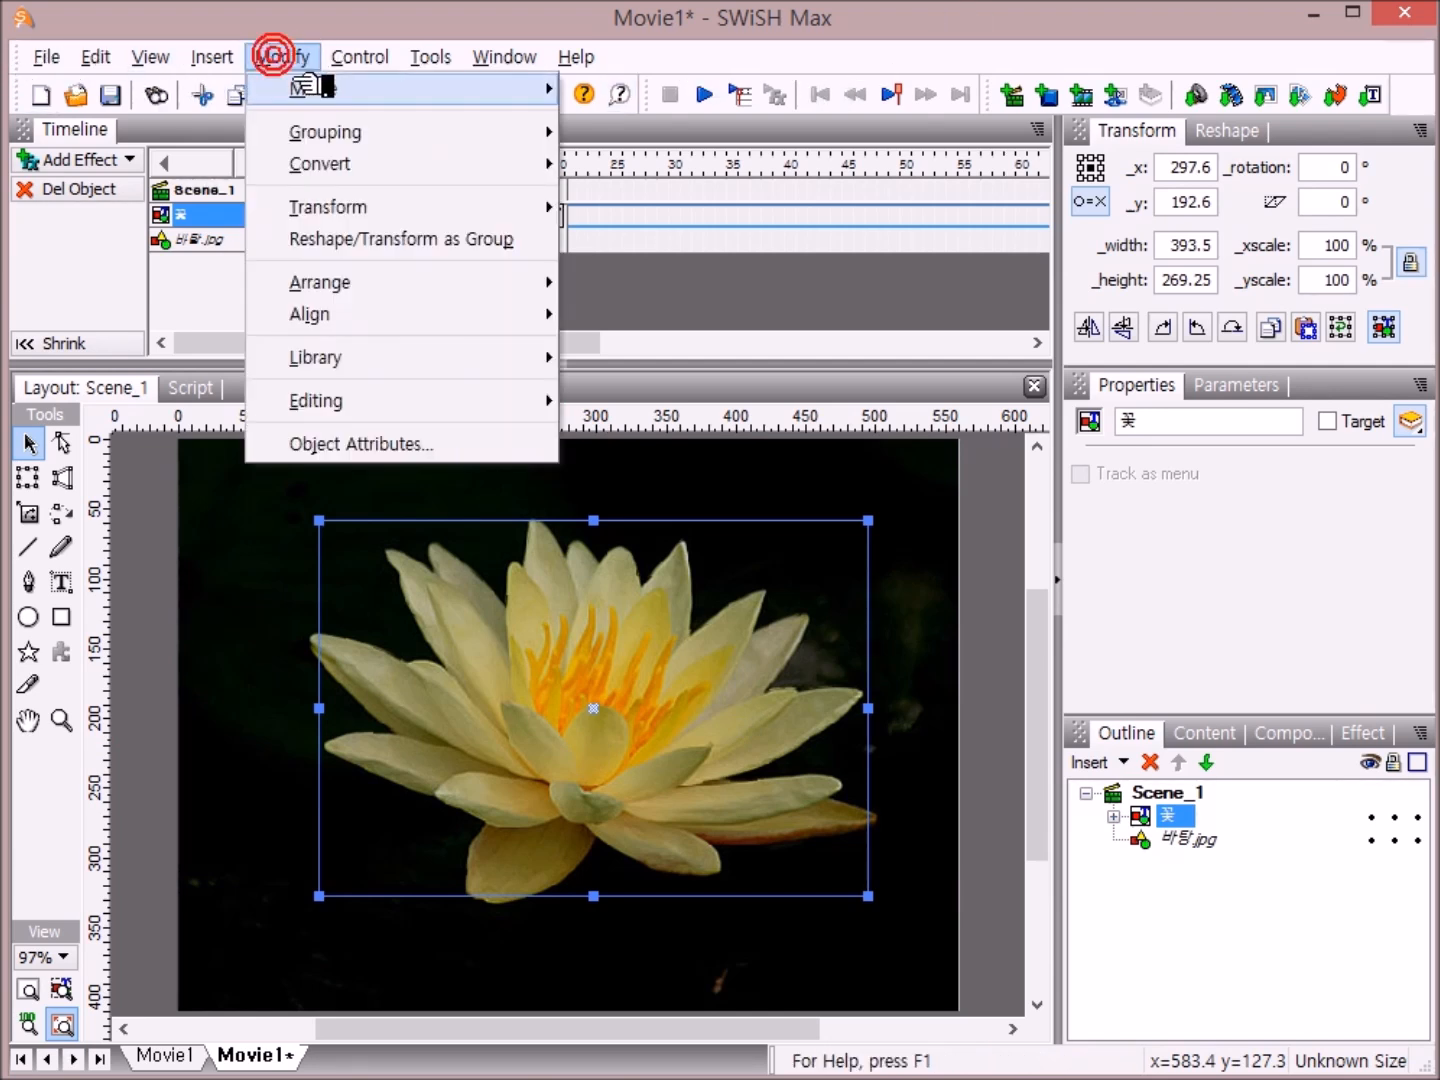
pyautogui.click(342, 131)
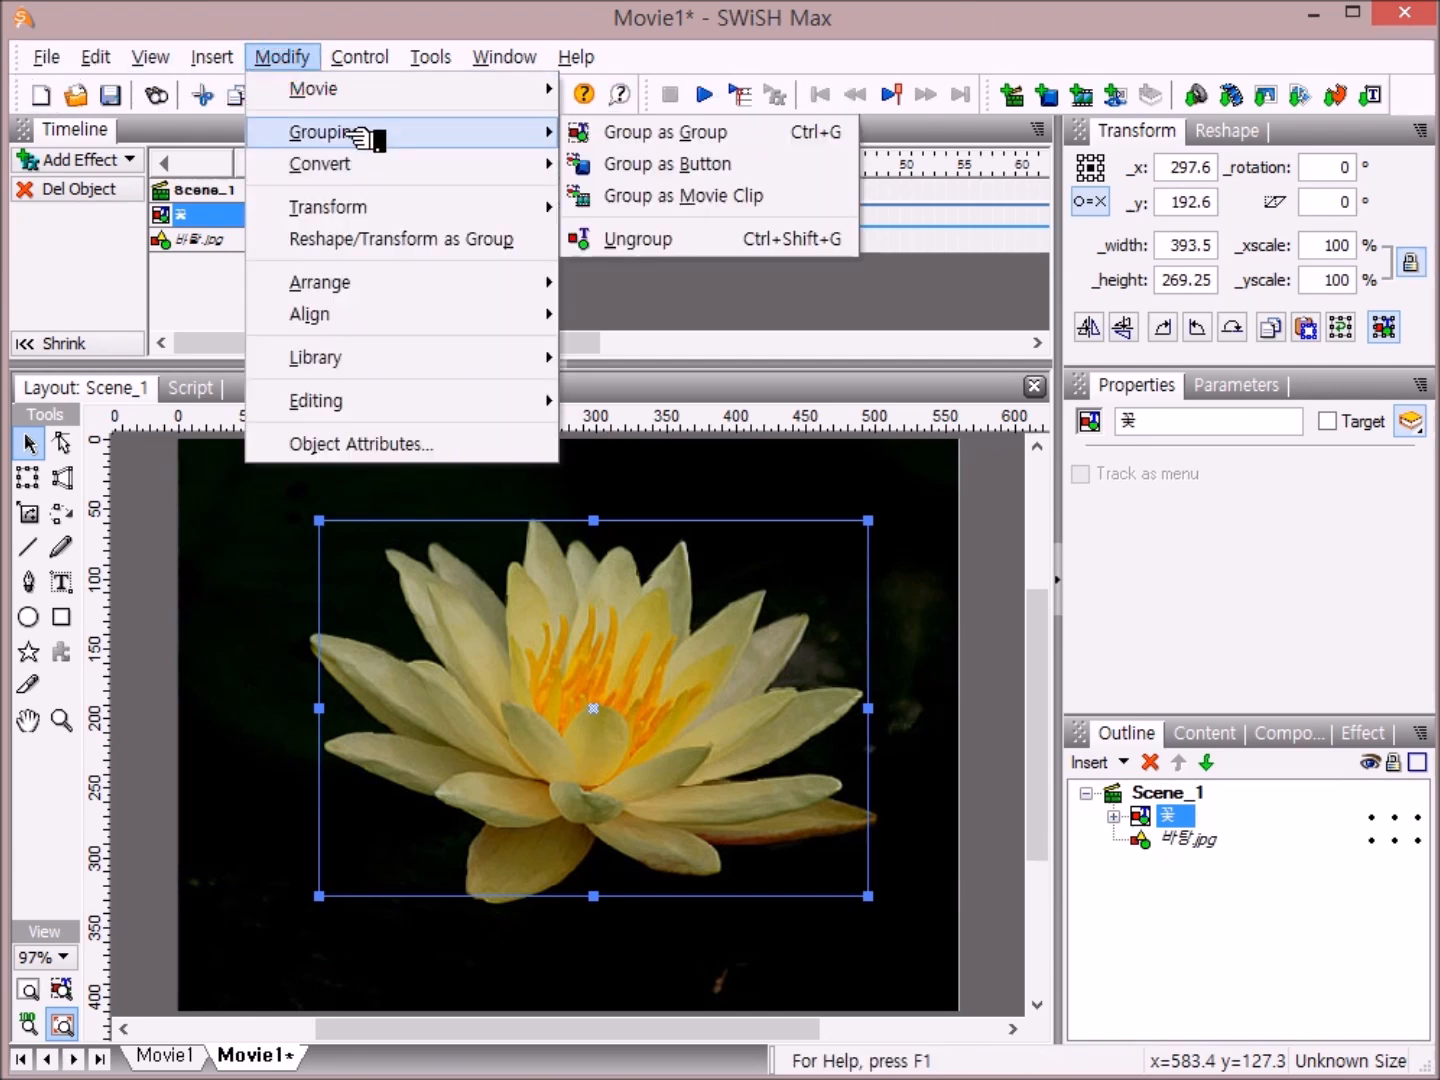
pyautogui.click(790, 200)
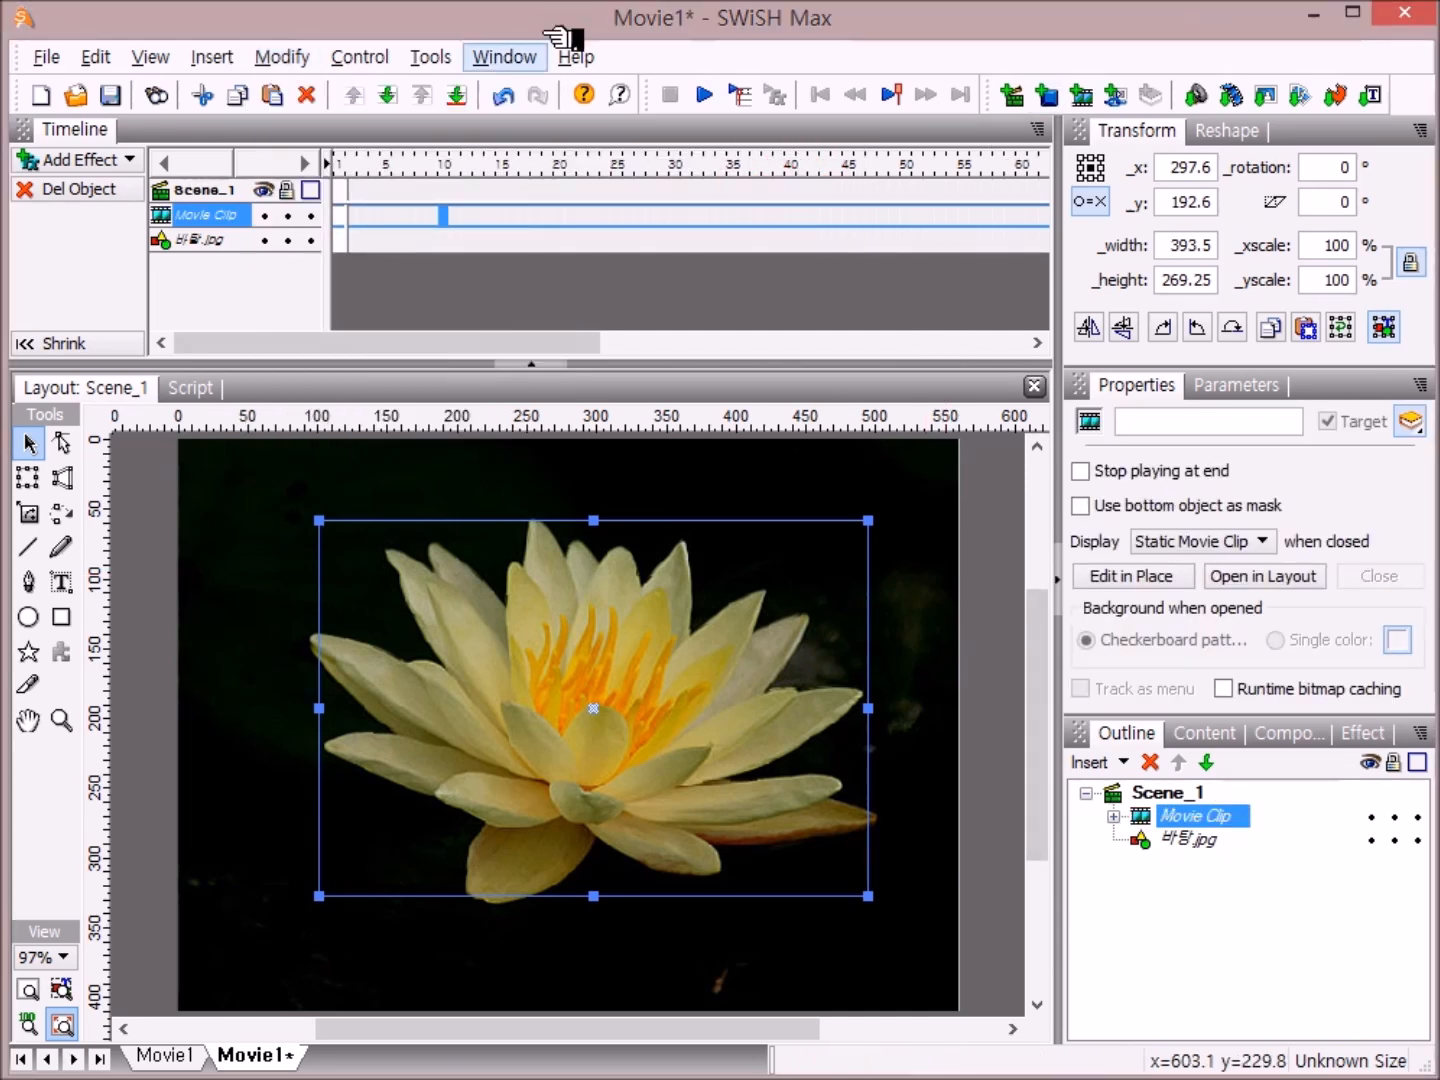
pyautogui.click(712, 96)
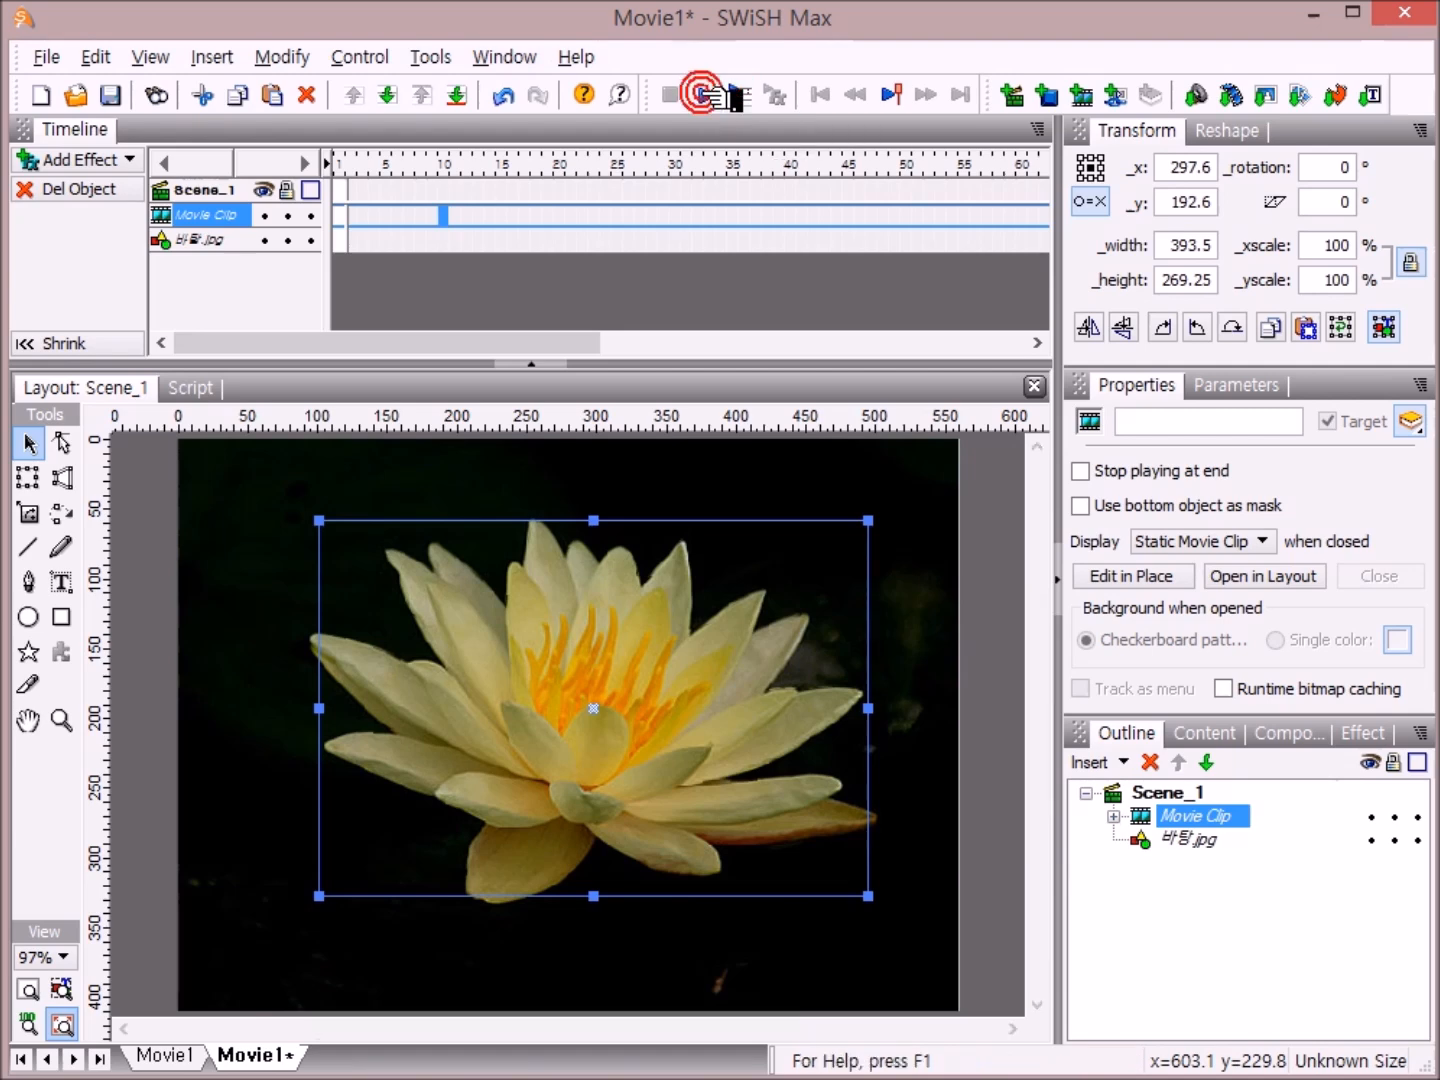
pyautogui.click(706, 96)
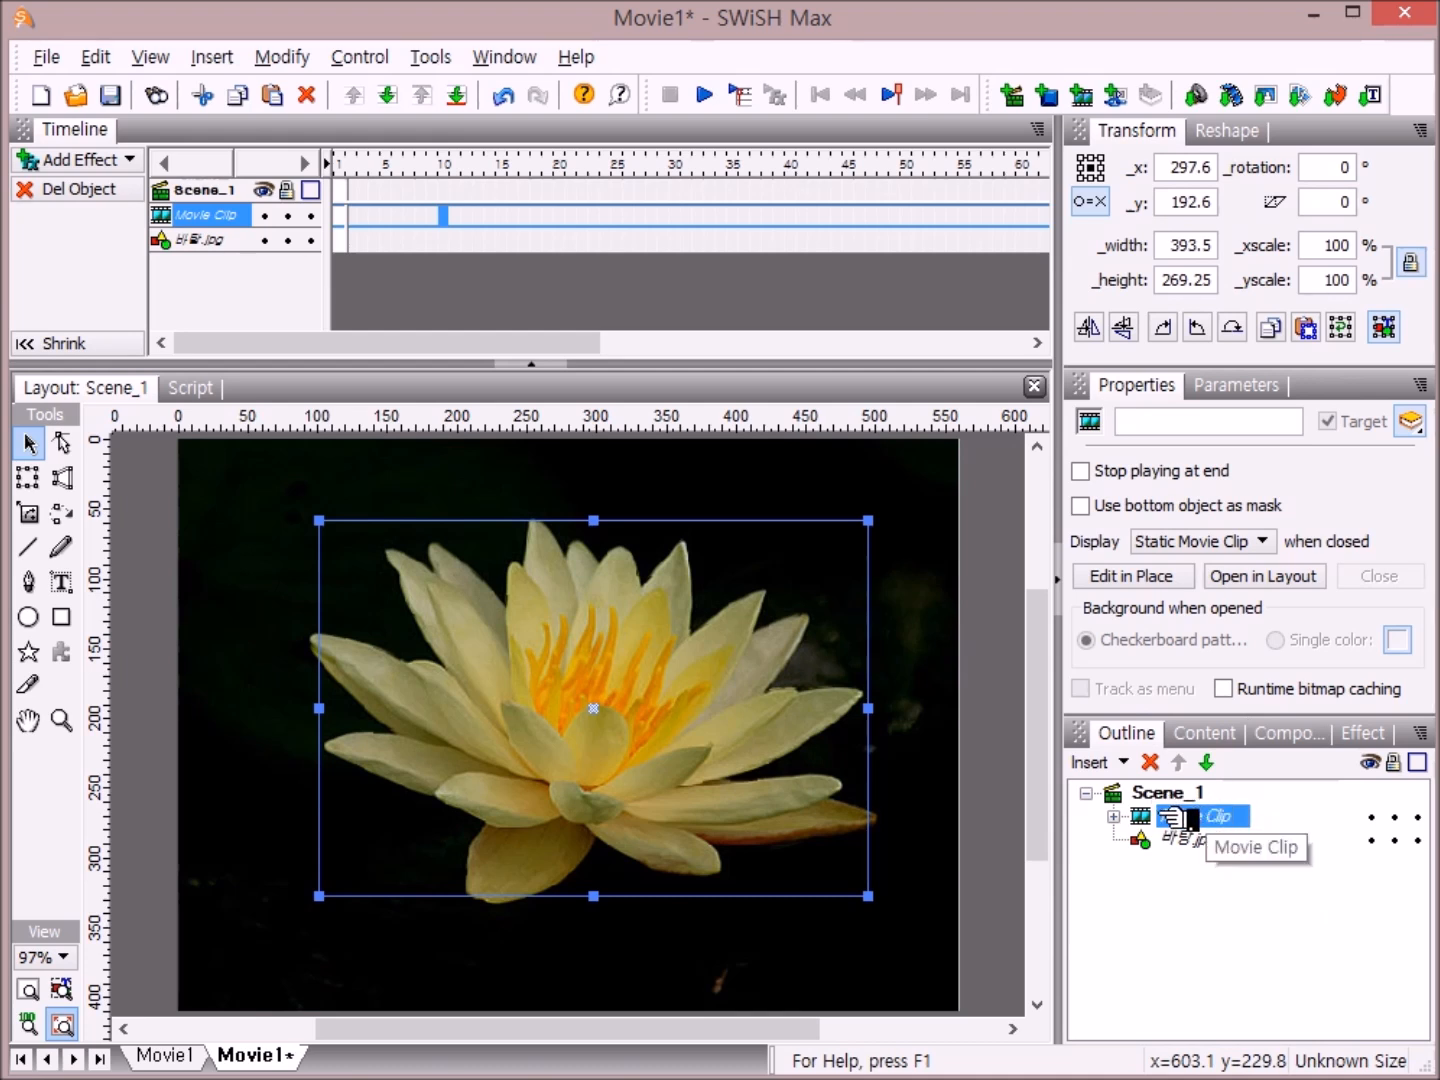
# - Copy the flower movie clip and paste it into a new blank movie
pyautogui.rightClick(1195, 815)
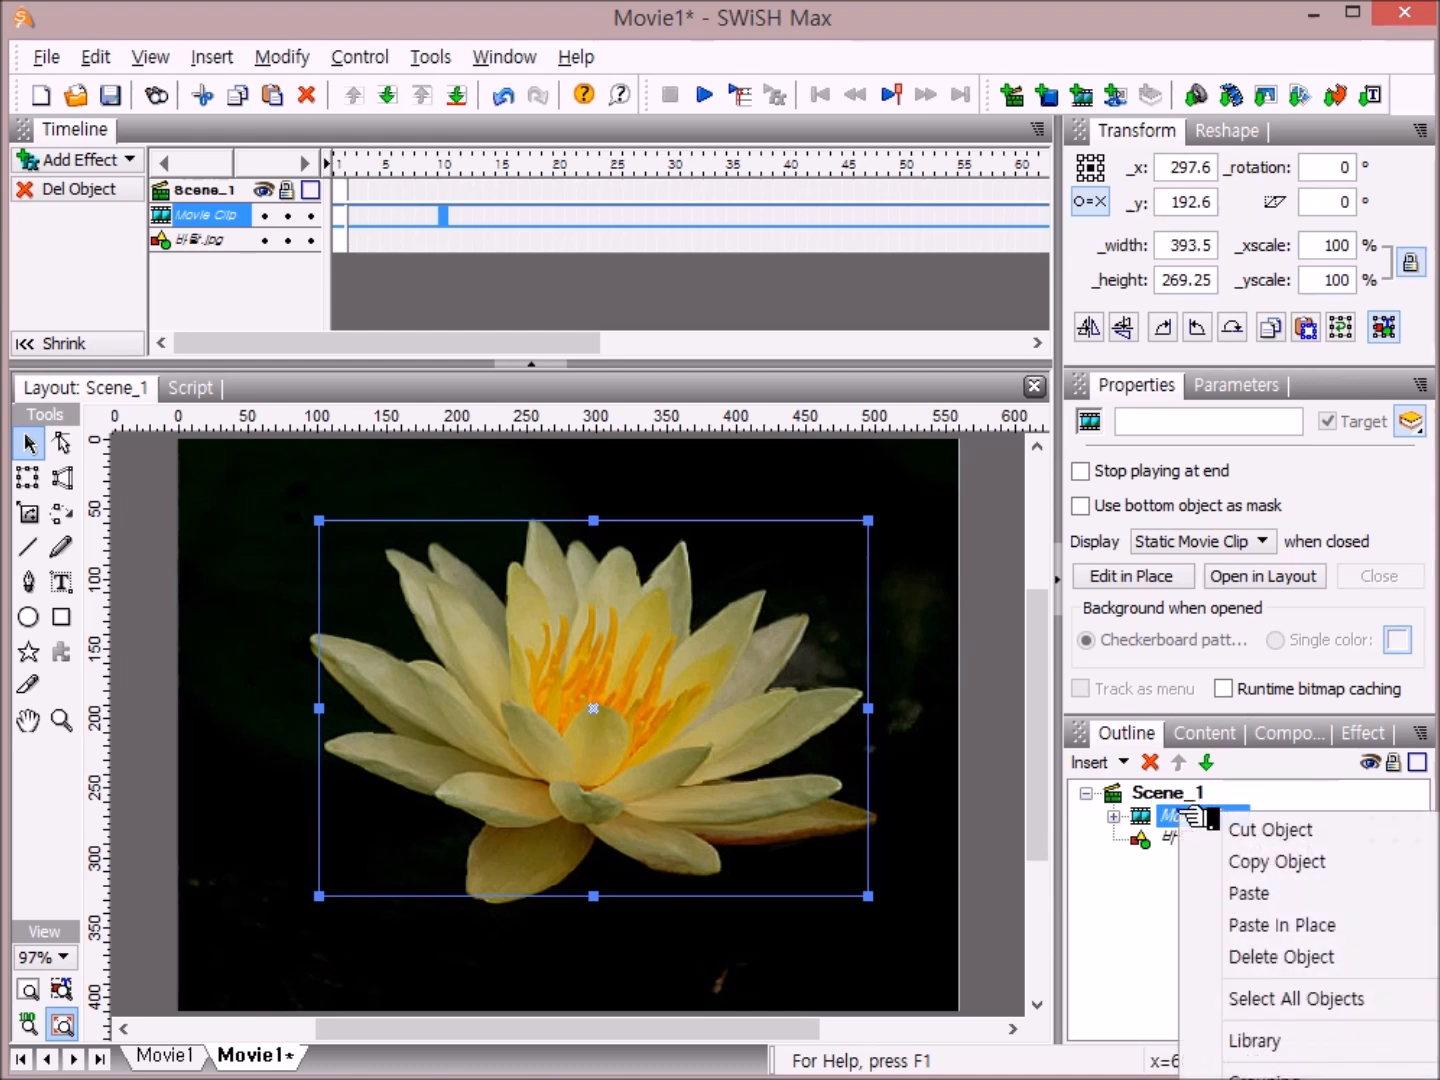
pyautogui.click(1322, 862)
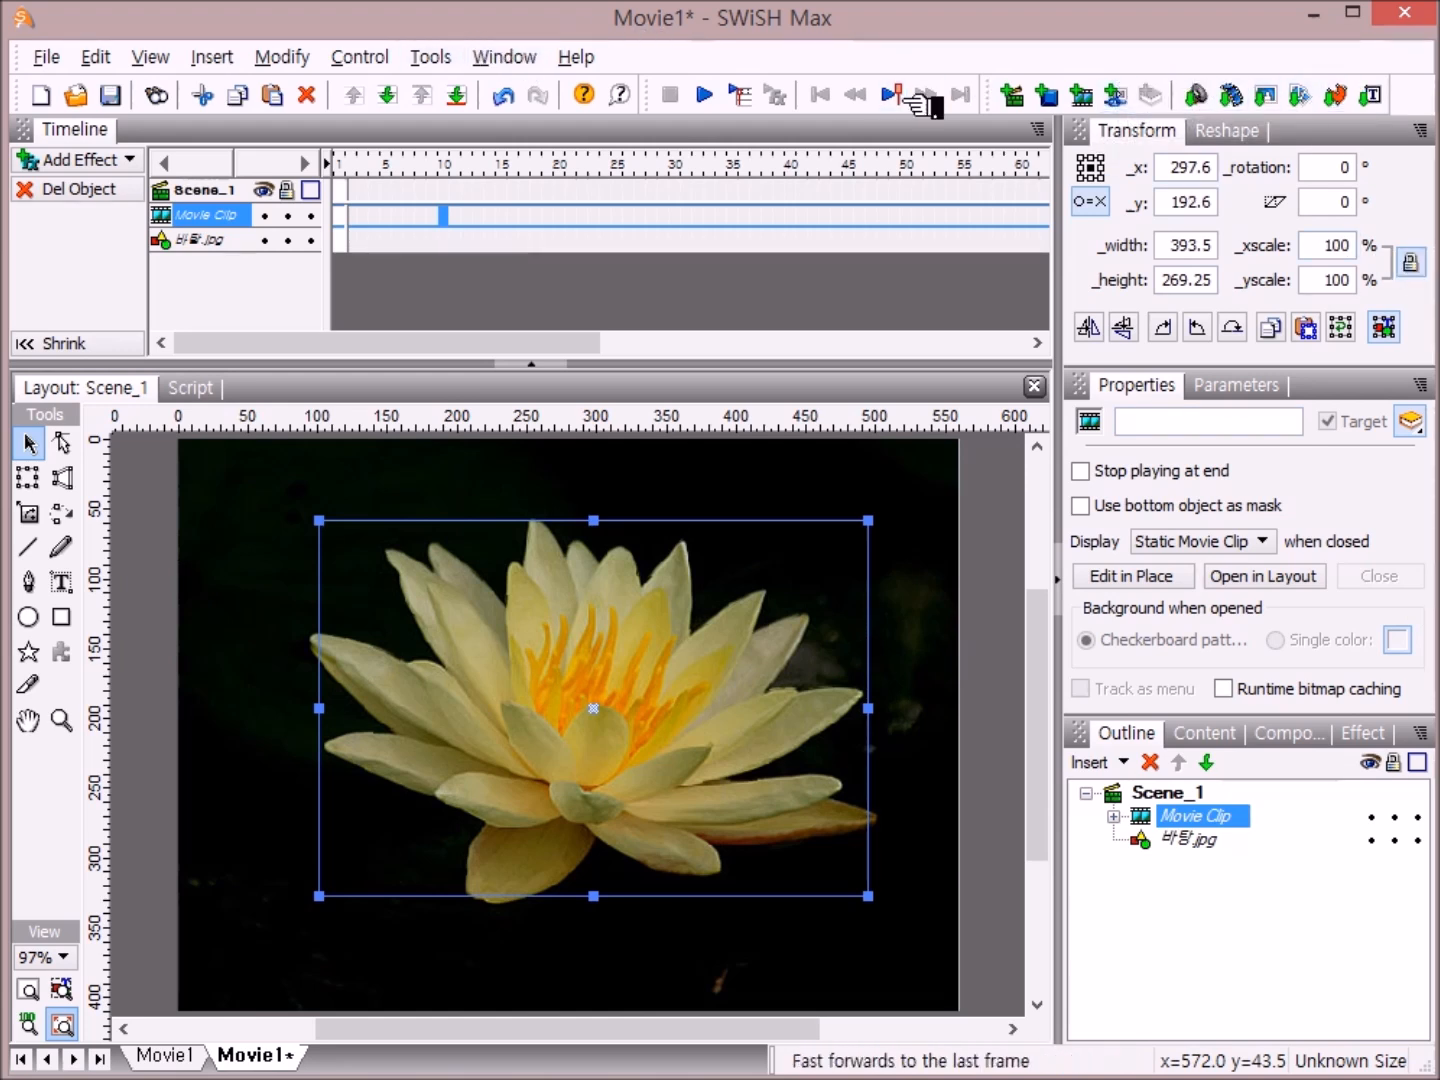
pyautogui.click(66, 92)
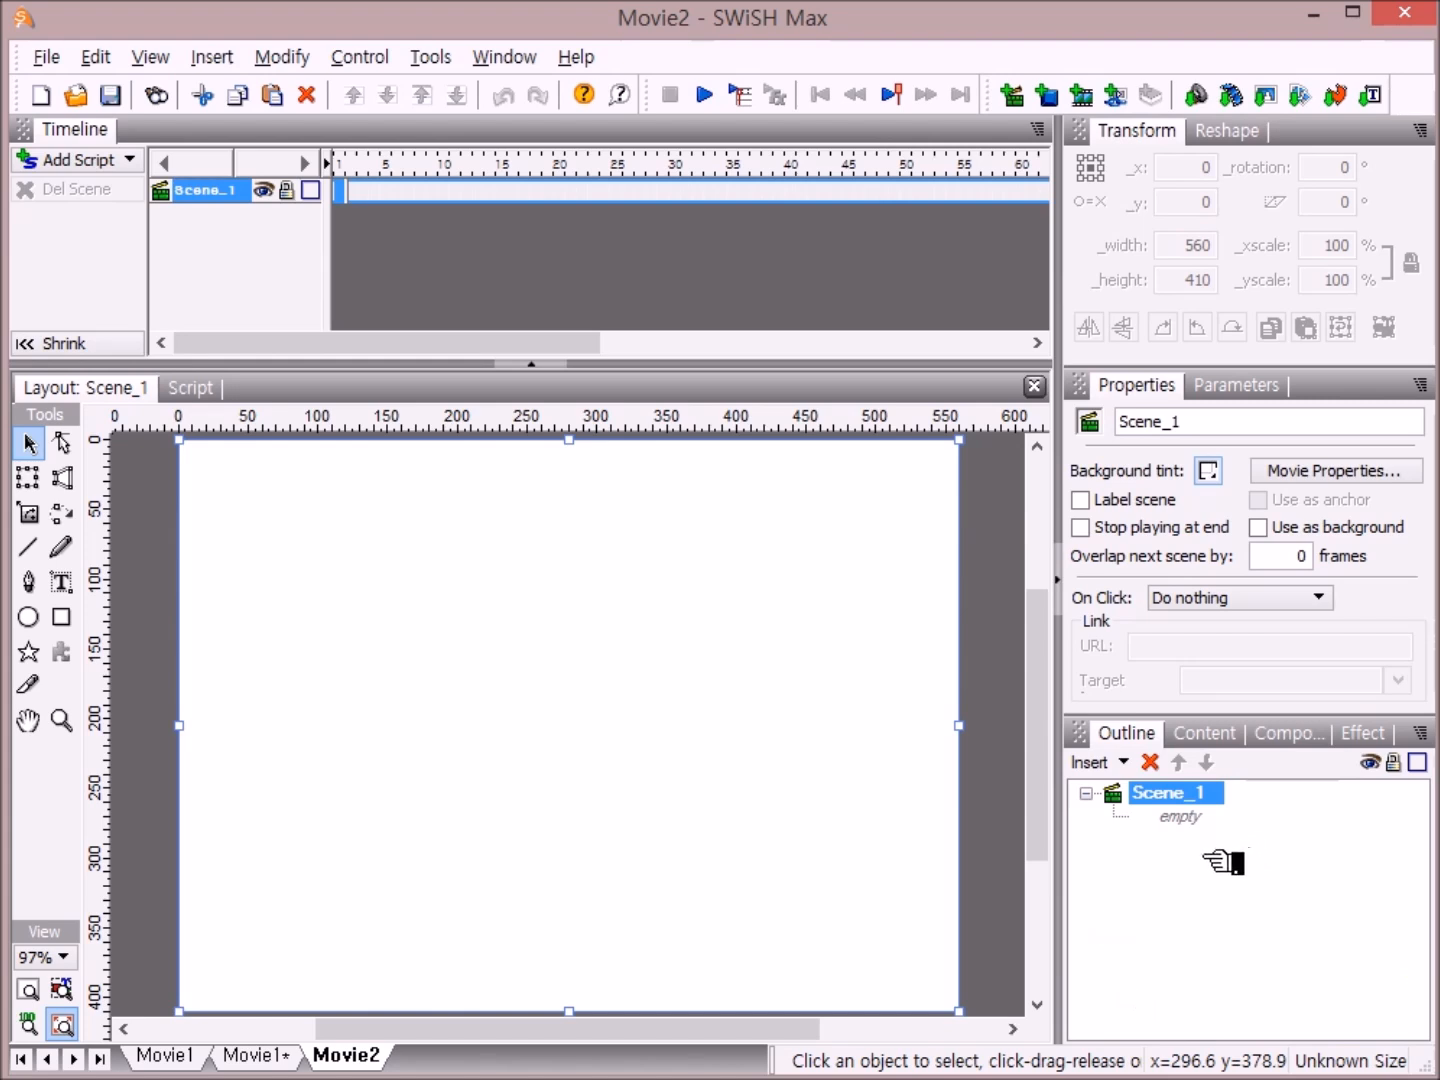
pyautogui.rightClick(1150, 861)
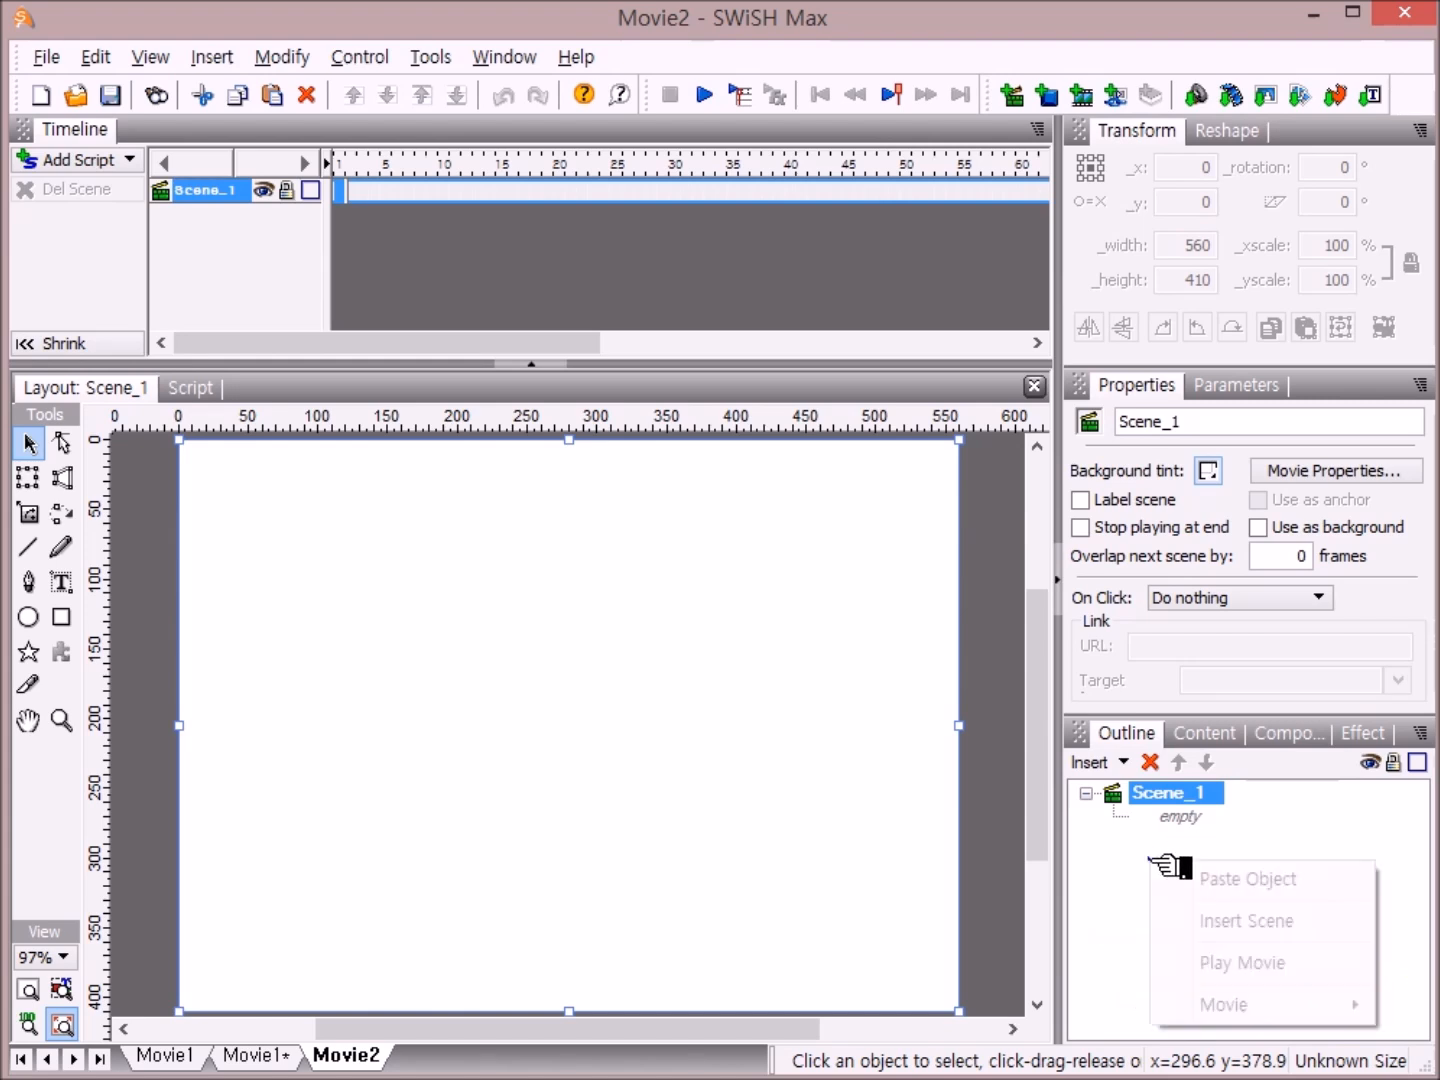
pyautogui.click(1290, 879)
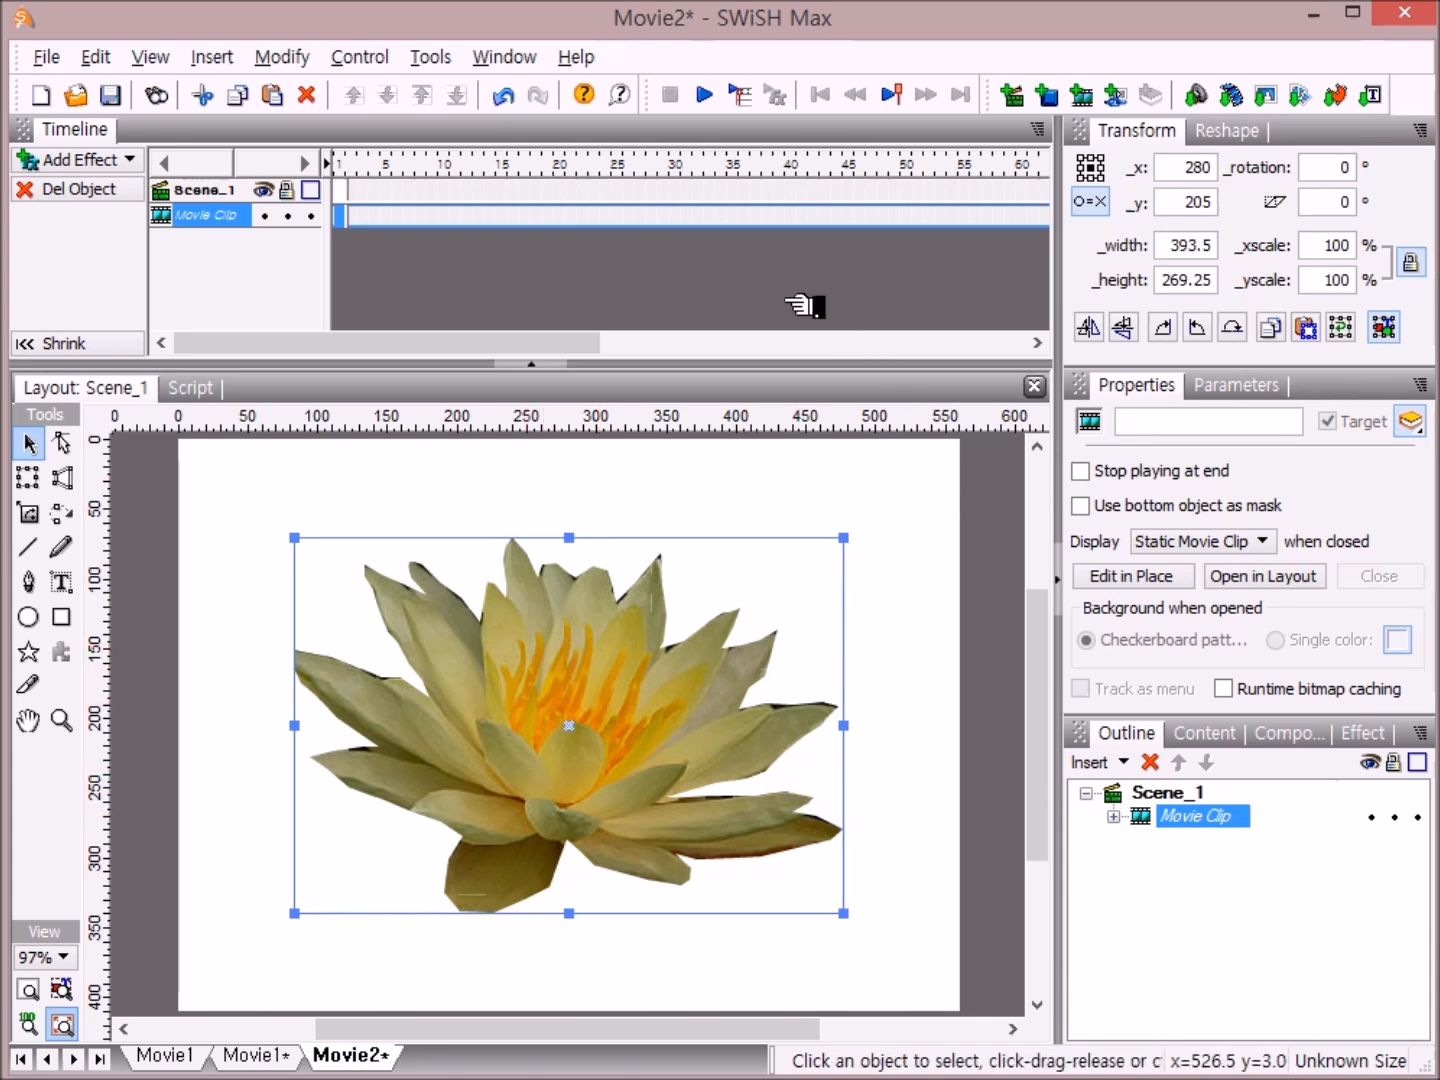
# - Preview the movie and scale the flower movie clip down to about 87 by 66 pixels, keeping its lower-left corner fixed
pyautogui.click(704, 95)
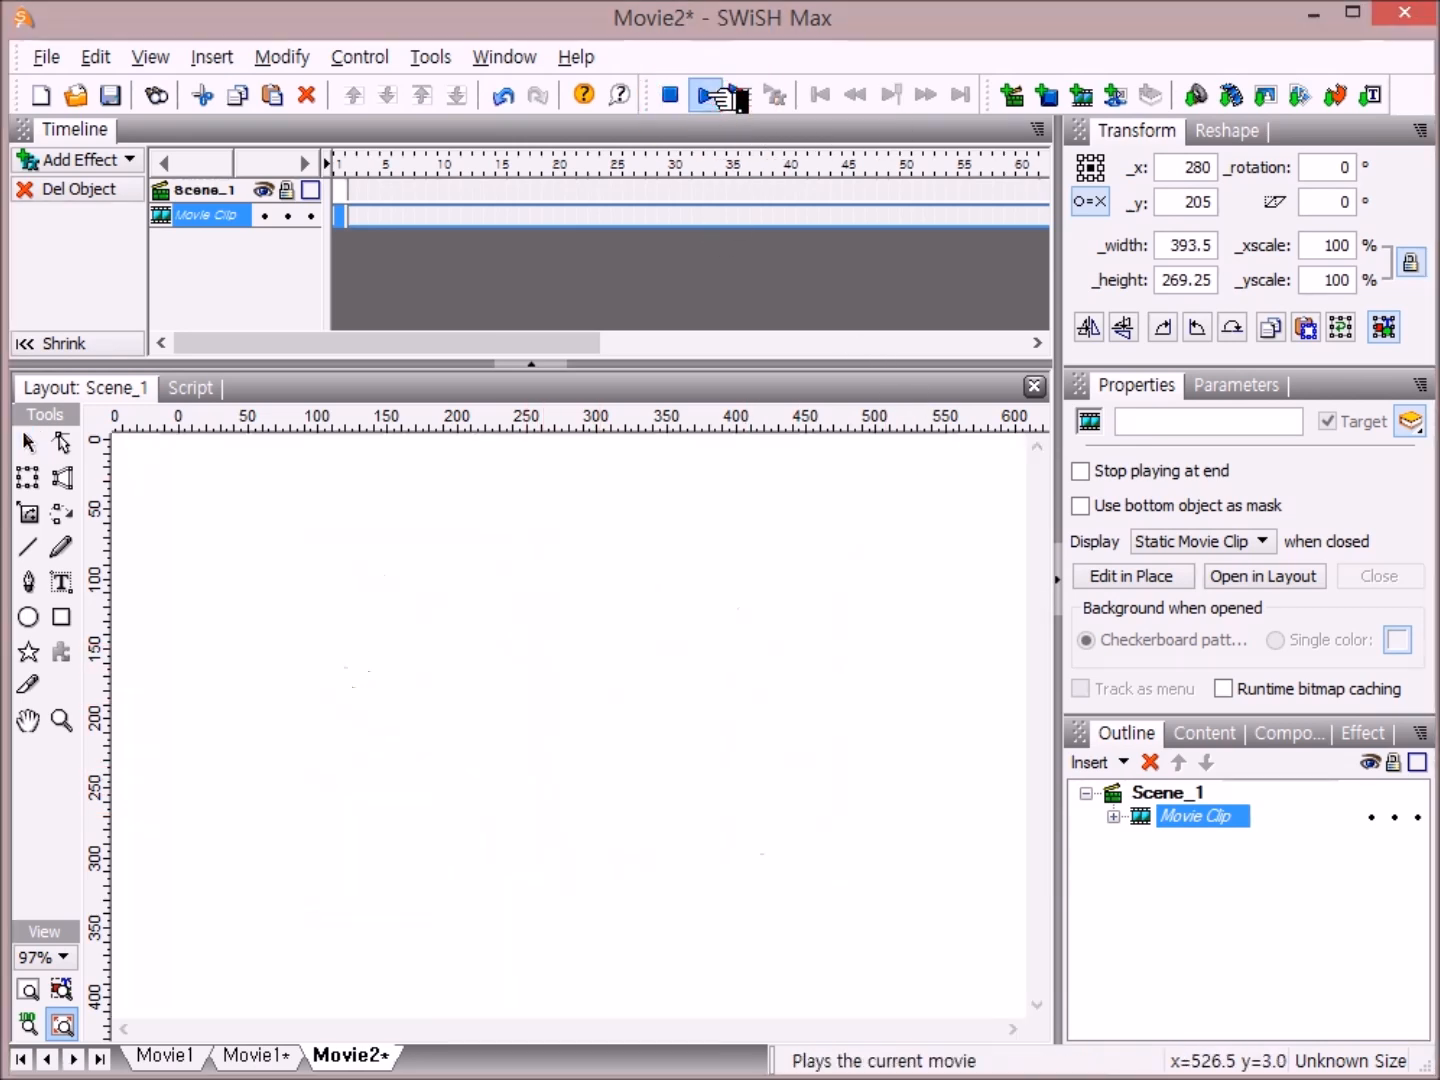
pyautogui.click(670, 95)
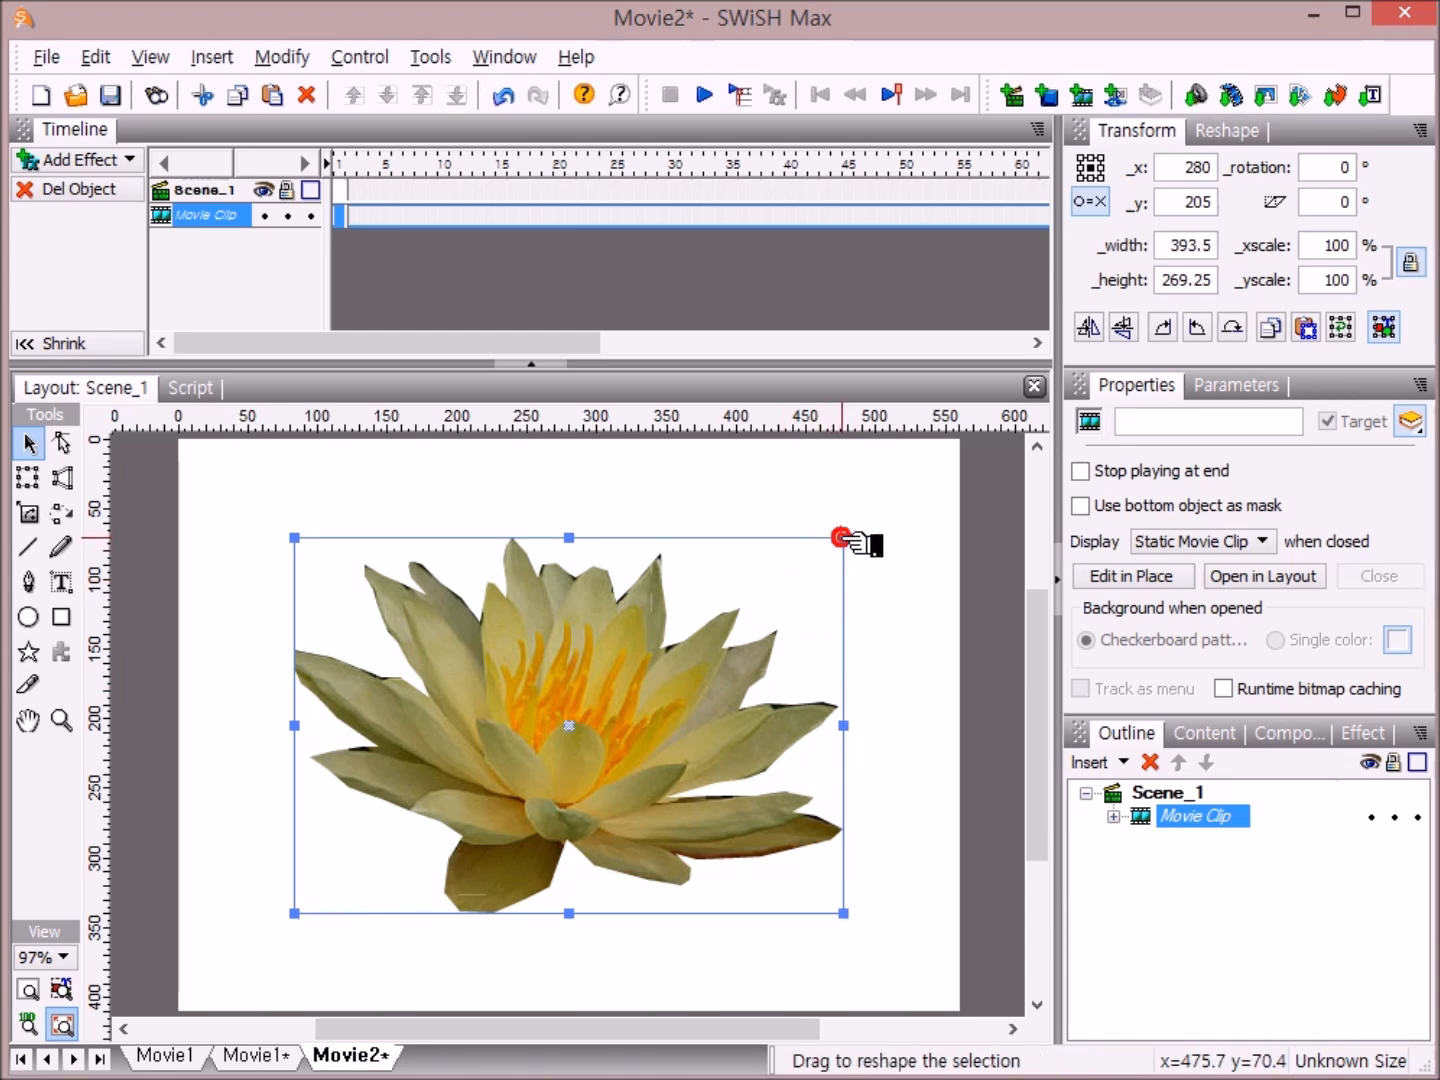
pyautogui.moveTo(845, 539); pyautogui.dragTo(416, 820)
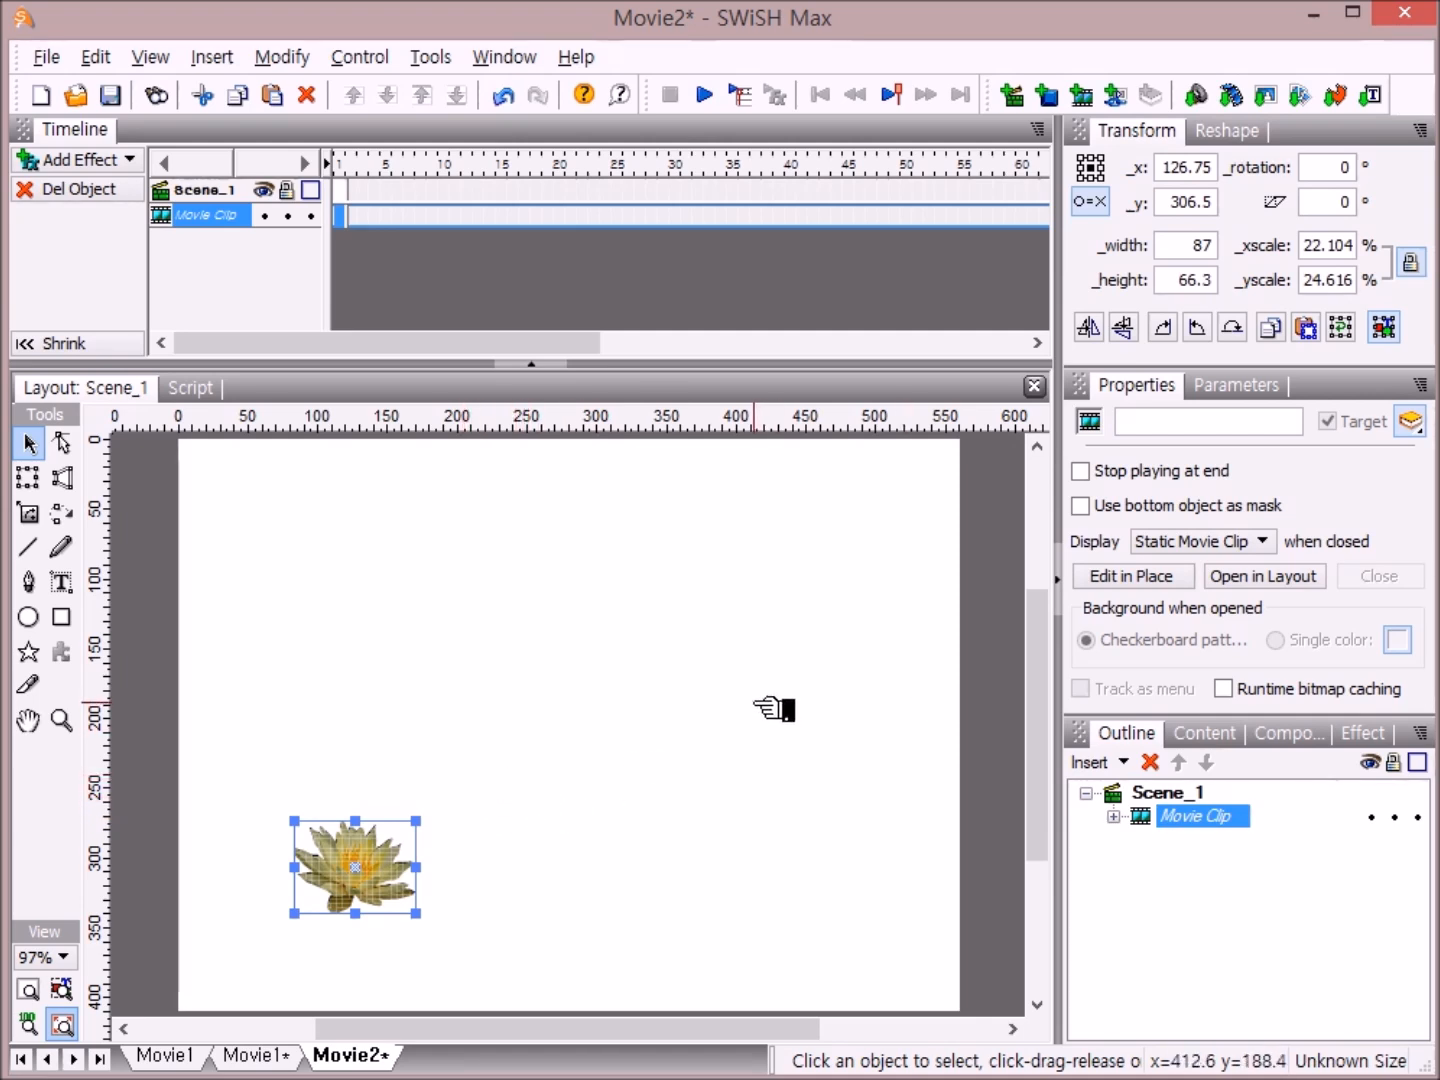
# - Paste two copies of the small flower clip and arrange them beside the original as a tight cluster of three
pyautogui.hotkey('ctrl', 'v')
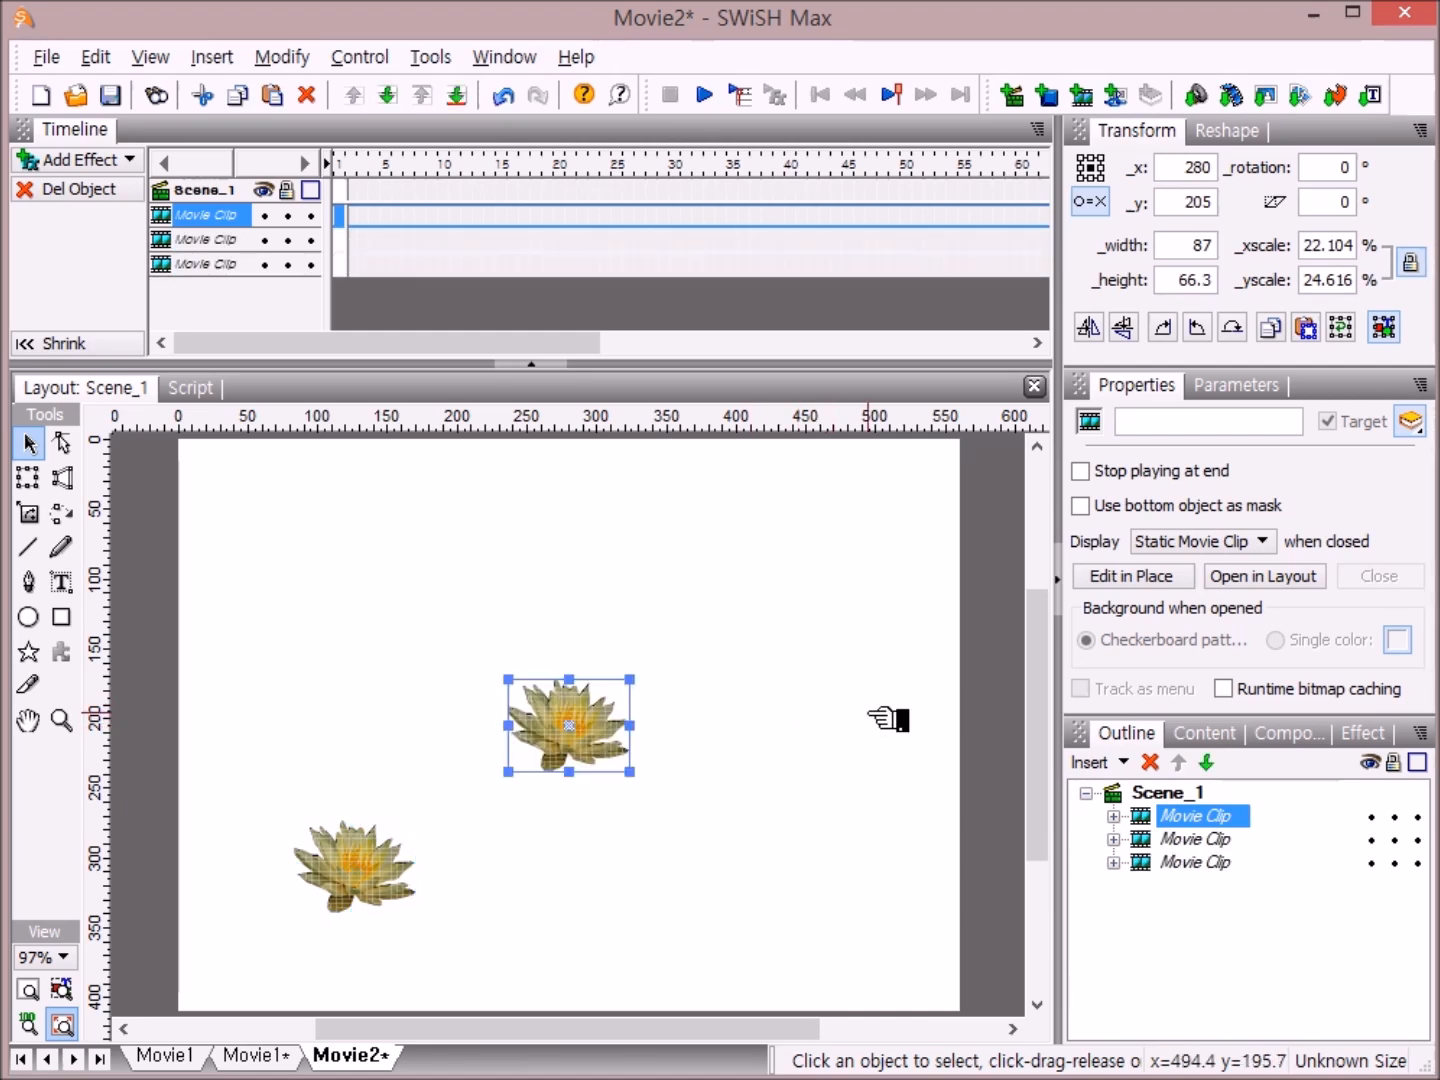
pyautogui.moveTo(601, 719); pyautogui.dragTo(514, 800)
pyautogui.moveTo(606, 742); pyautogui.dragTo(494, 891)
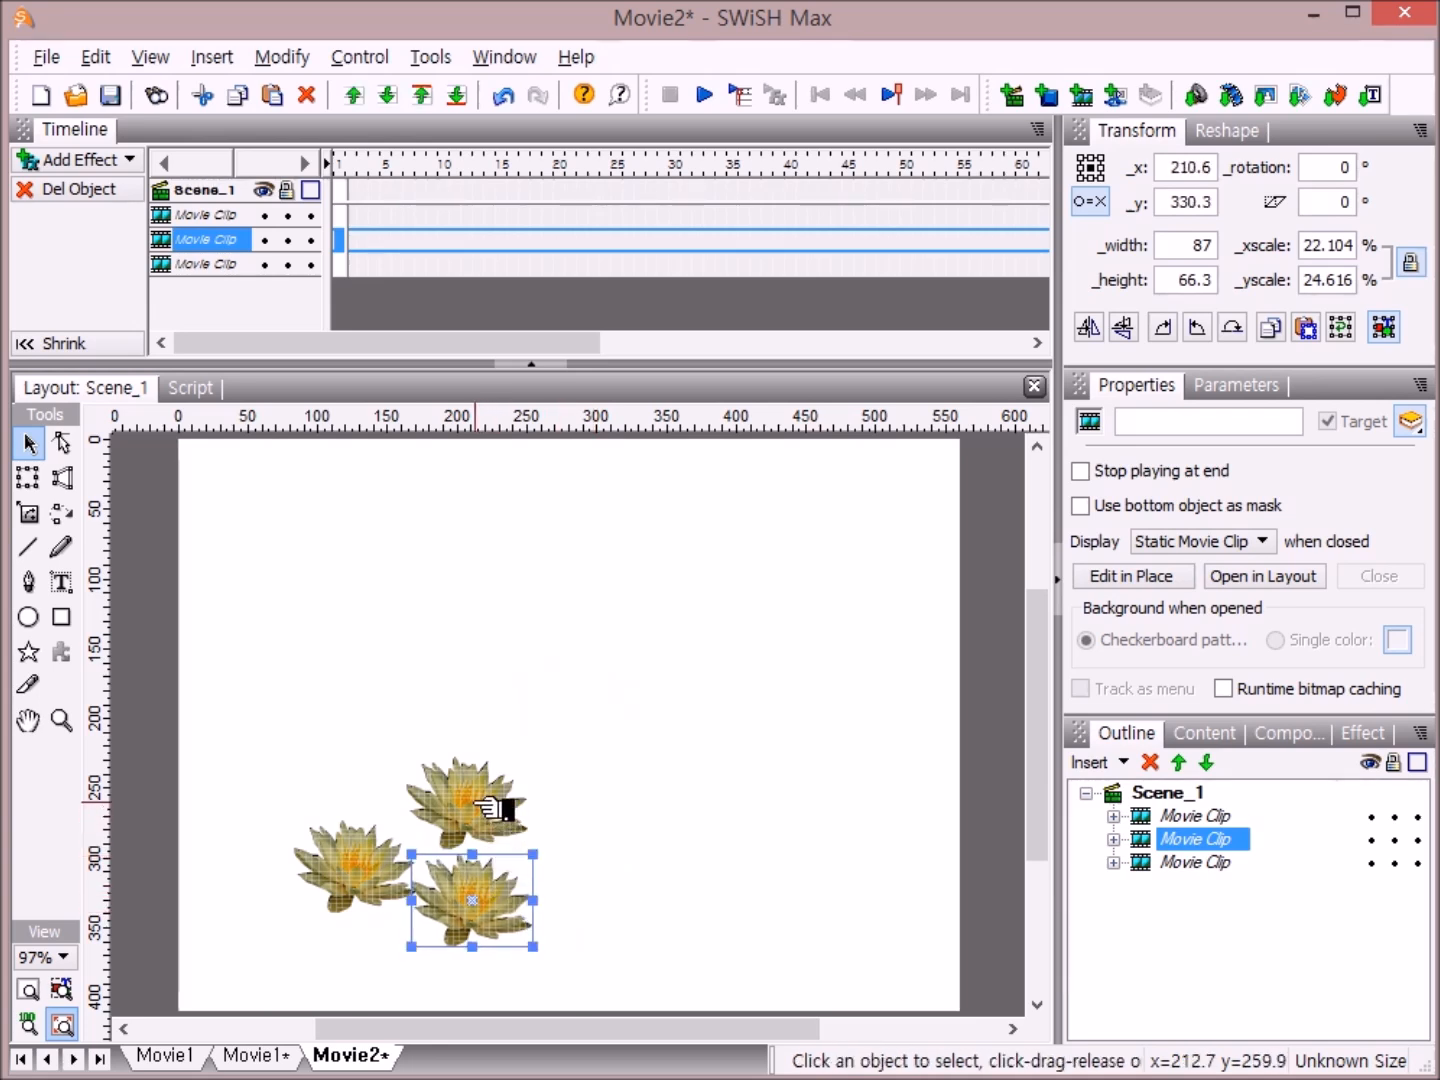
pyautogui.moveTo(490, 808); pyautogui.dragTo(480, 810)
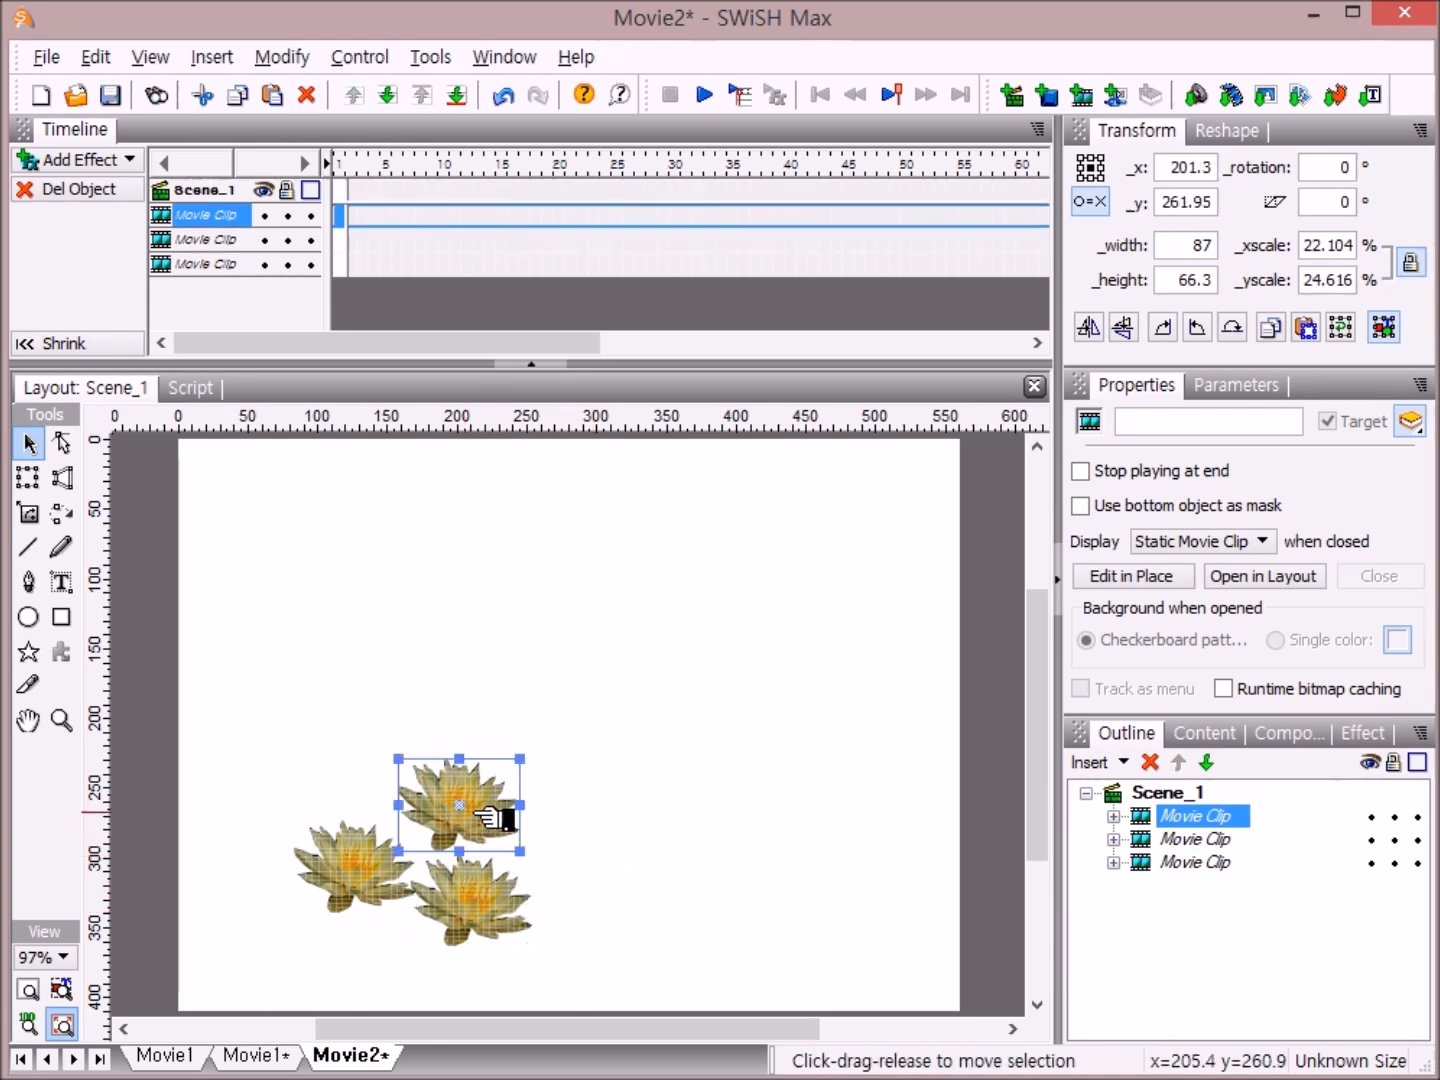
pyautogui.moveTo(474, 893); pyautogui.dragTo(478, 893)
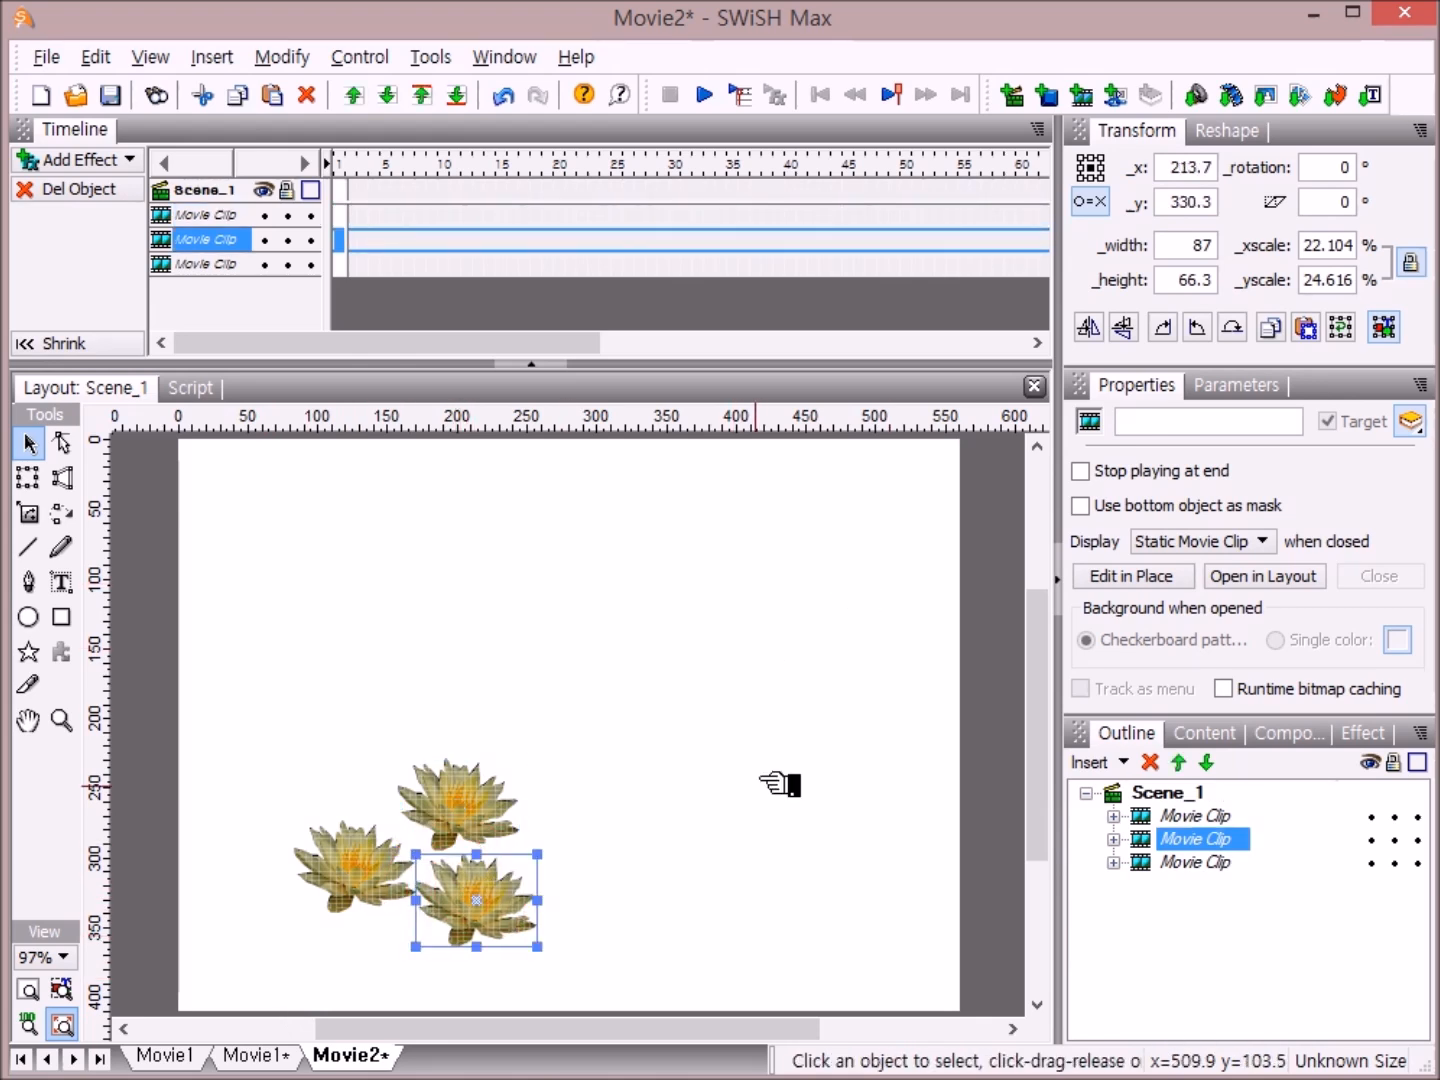
# - Group the three flower clips as a single Movie Clip
pyautogui.click(1205, 815)
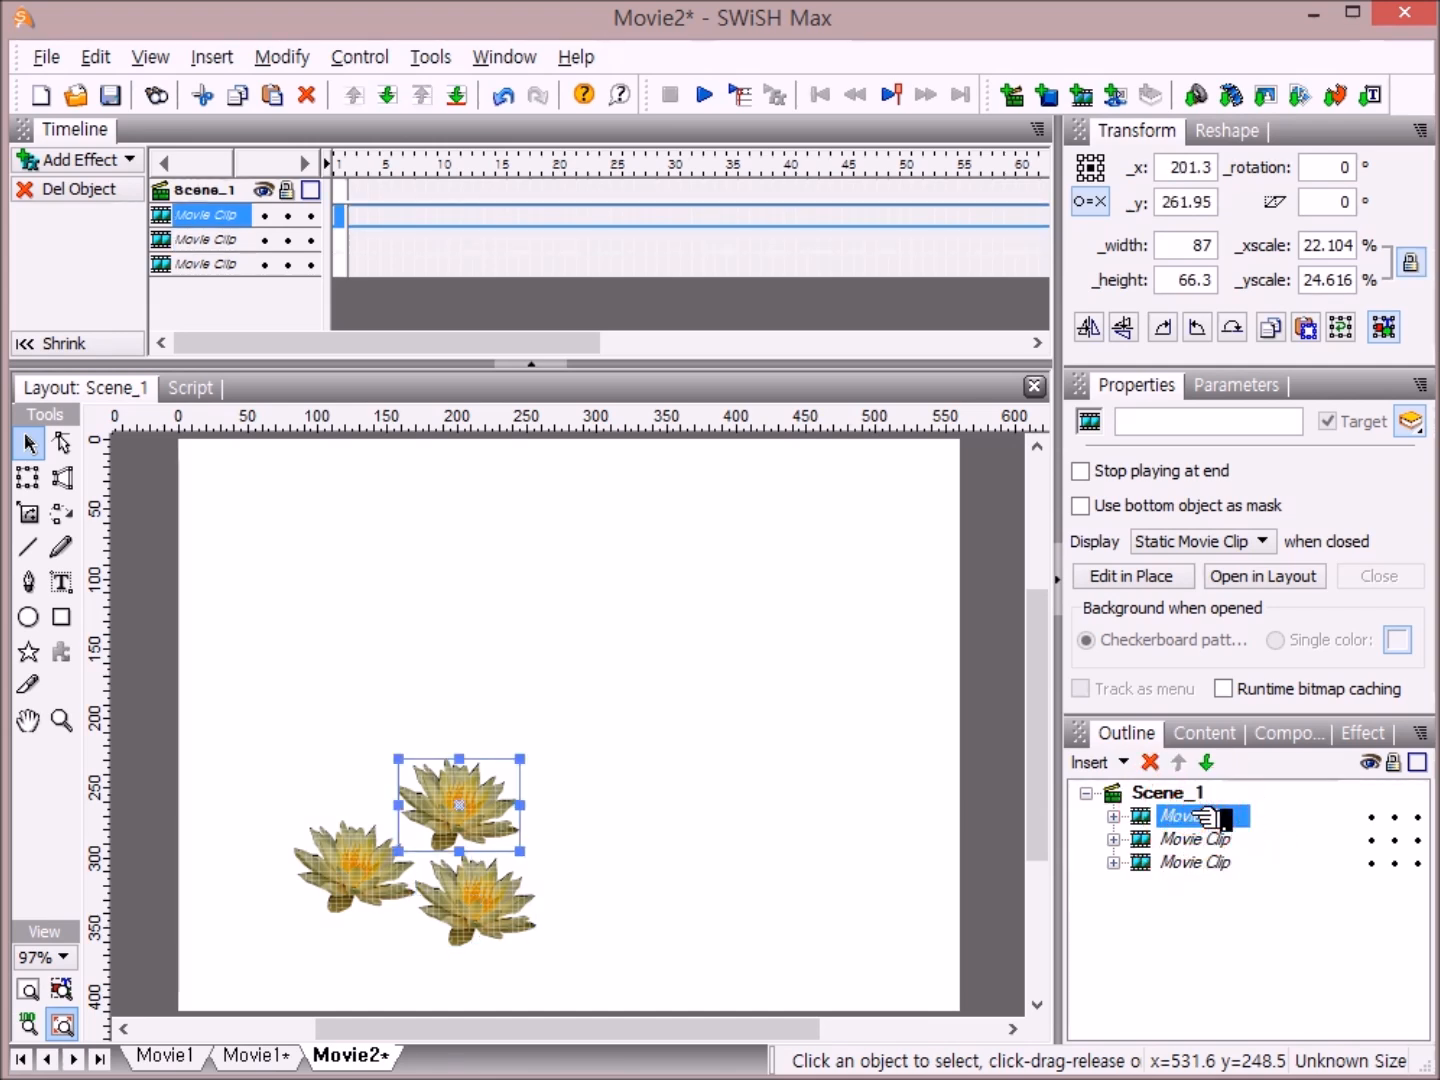
pyautogui.keyDown('shift'); pyautogui.click(1167, 861); pyautogui.keyUp('shift')
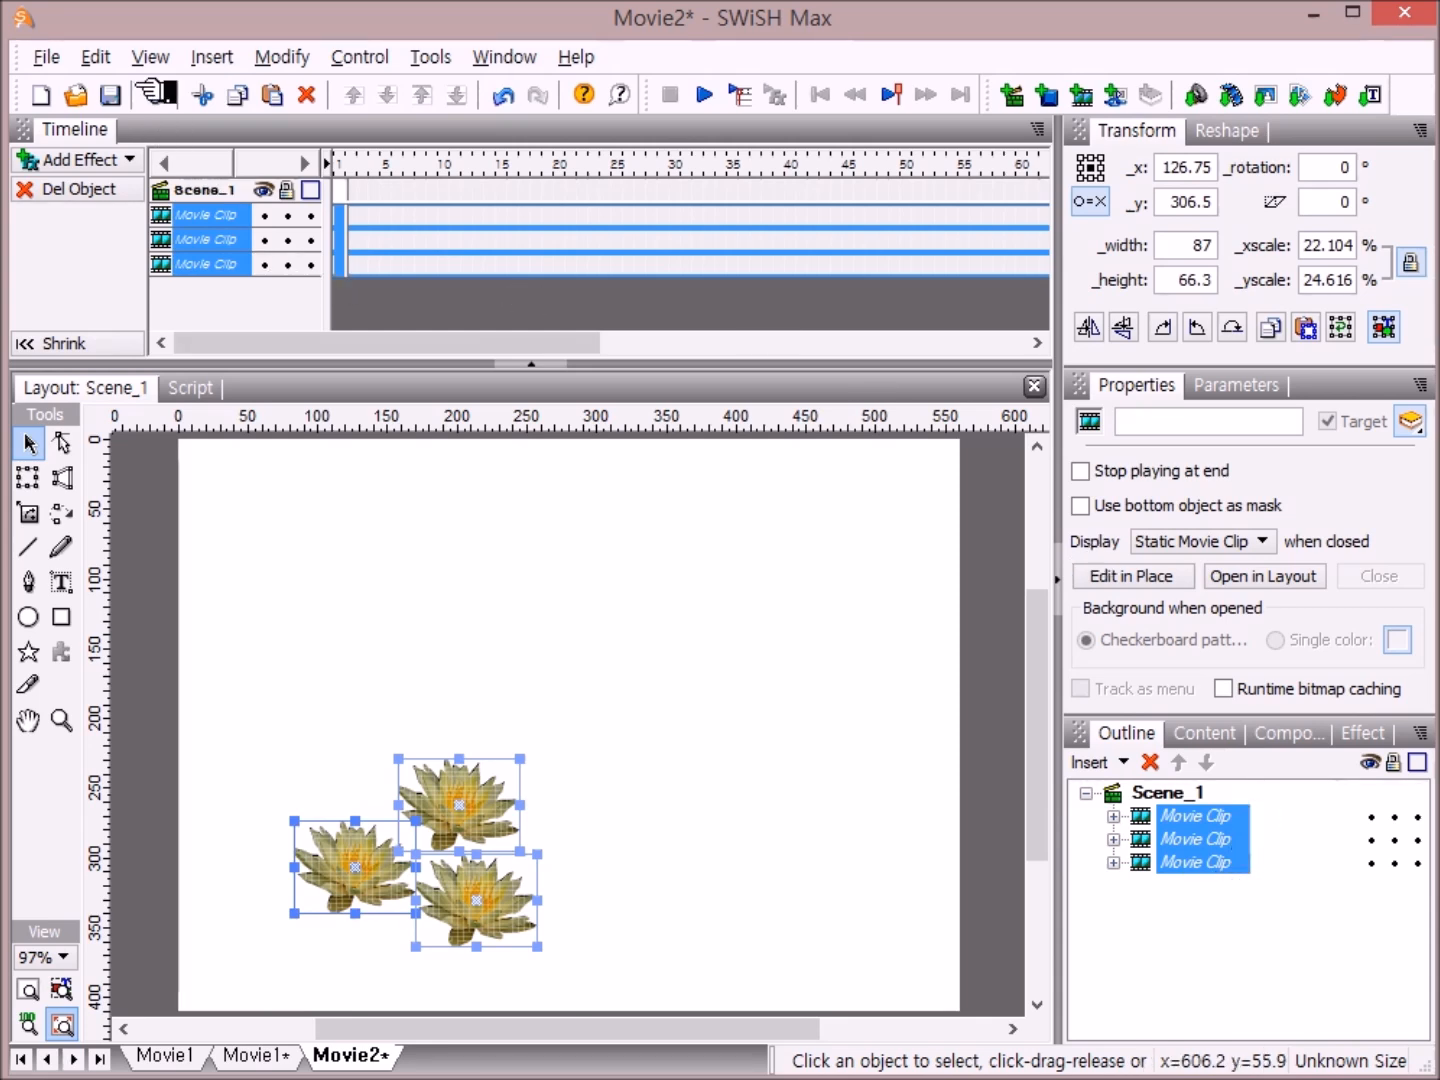
pyautogui.click(283, 56)
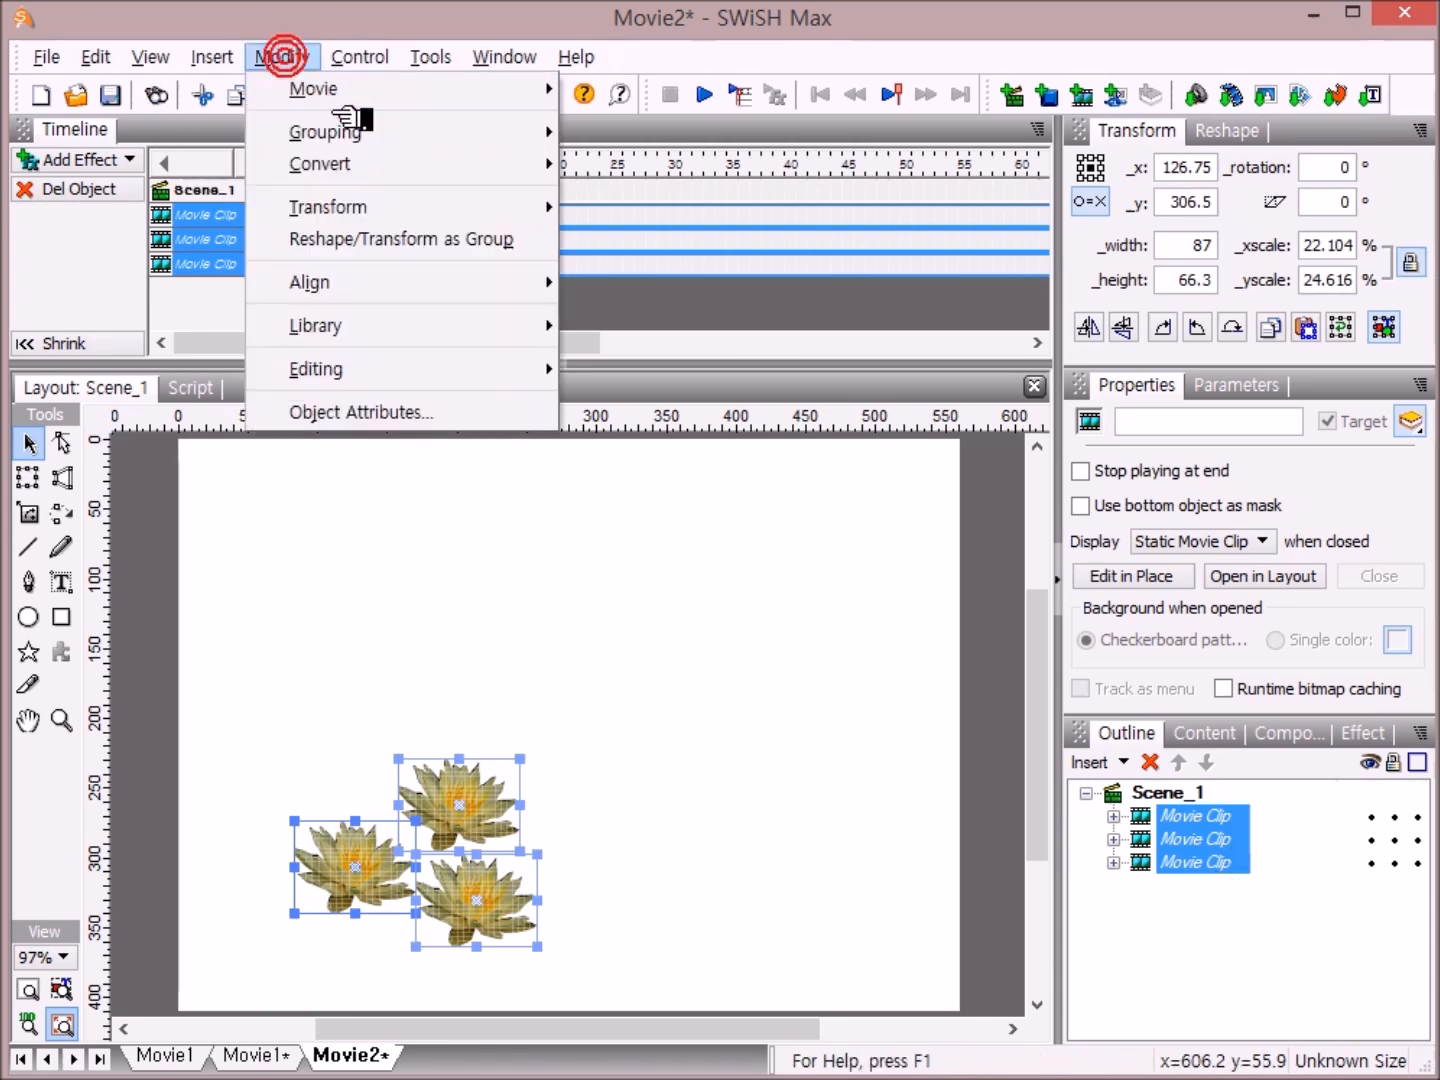
pyautogui.moveTo(362, 132)
pyautogui.click(808, 195)
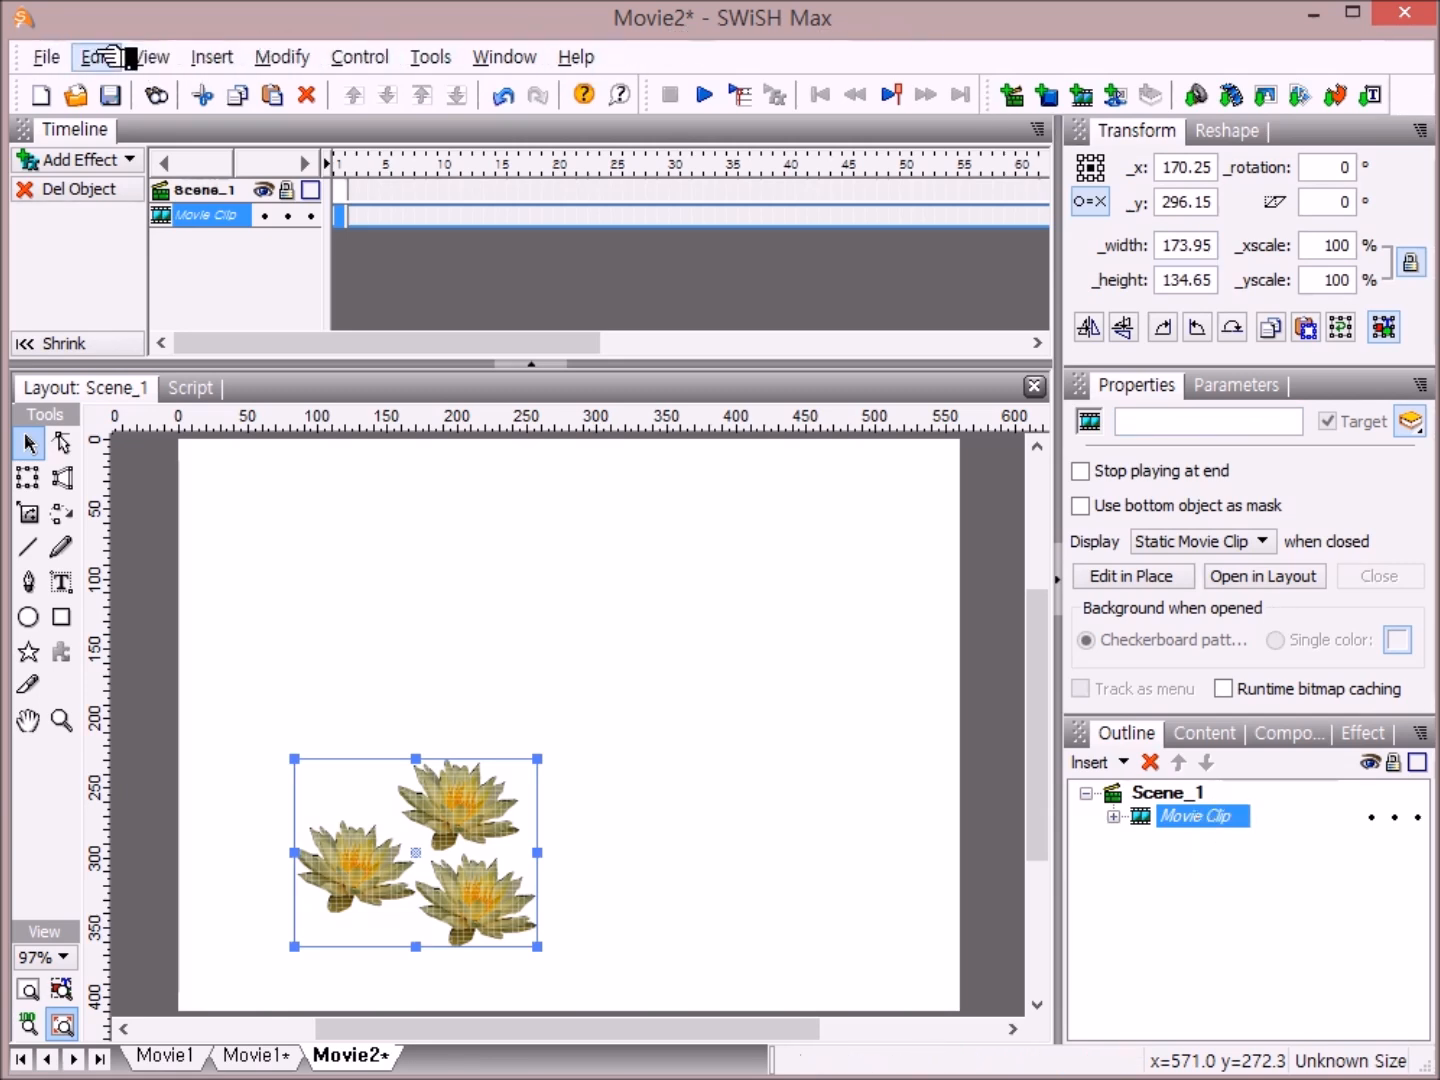
# - Export the movie as an SWF file named 나붓기는 꽃잎 to the desktop (바탕 화면)
pyautogui.click(60, 56)
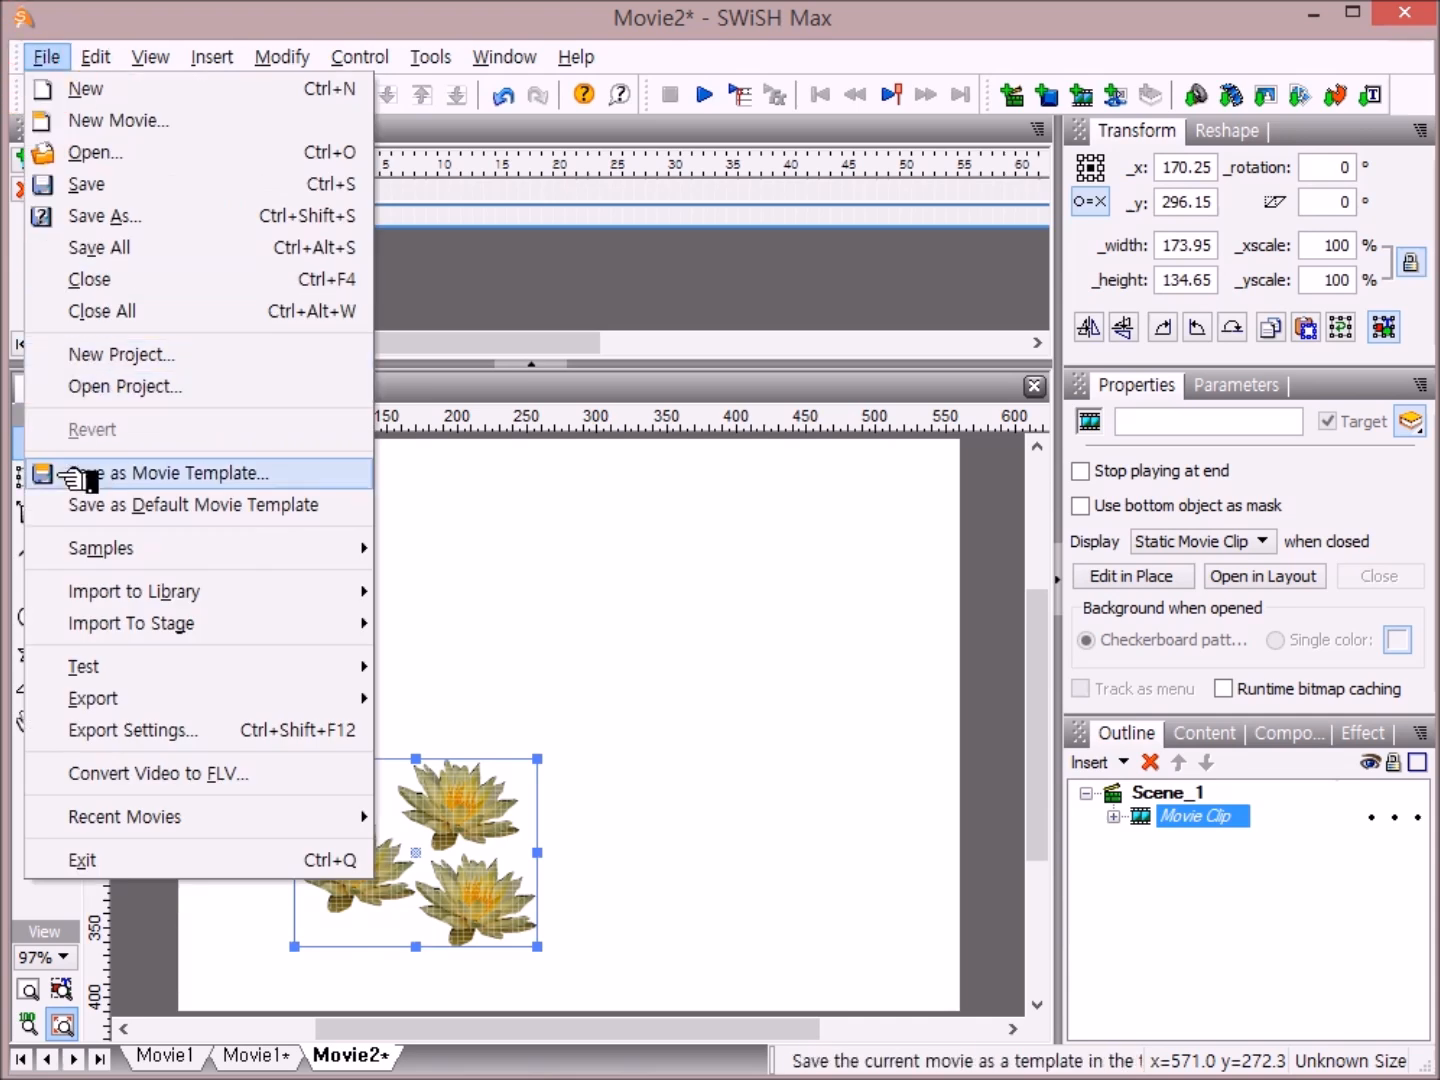
pyautogui.moveTo(100, 708)
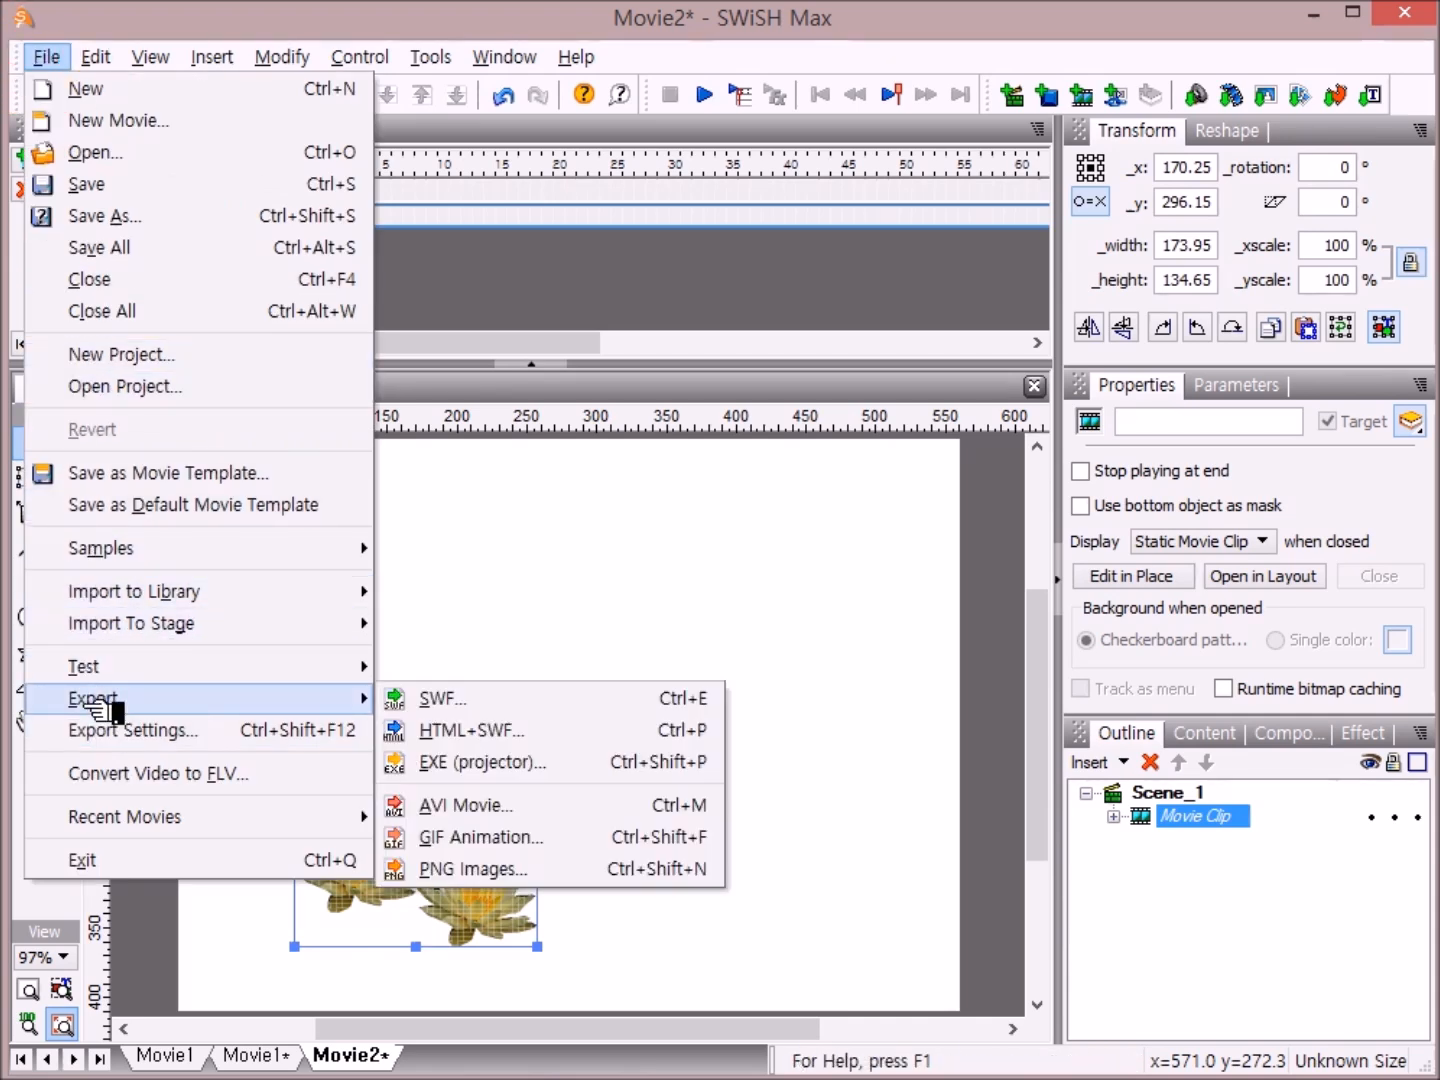
pyautogui.click(495, 702)
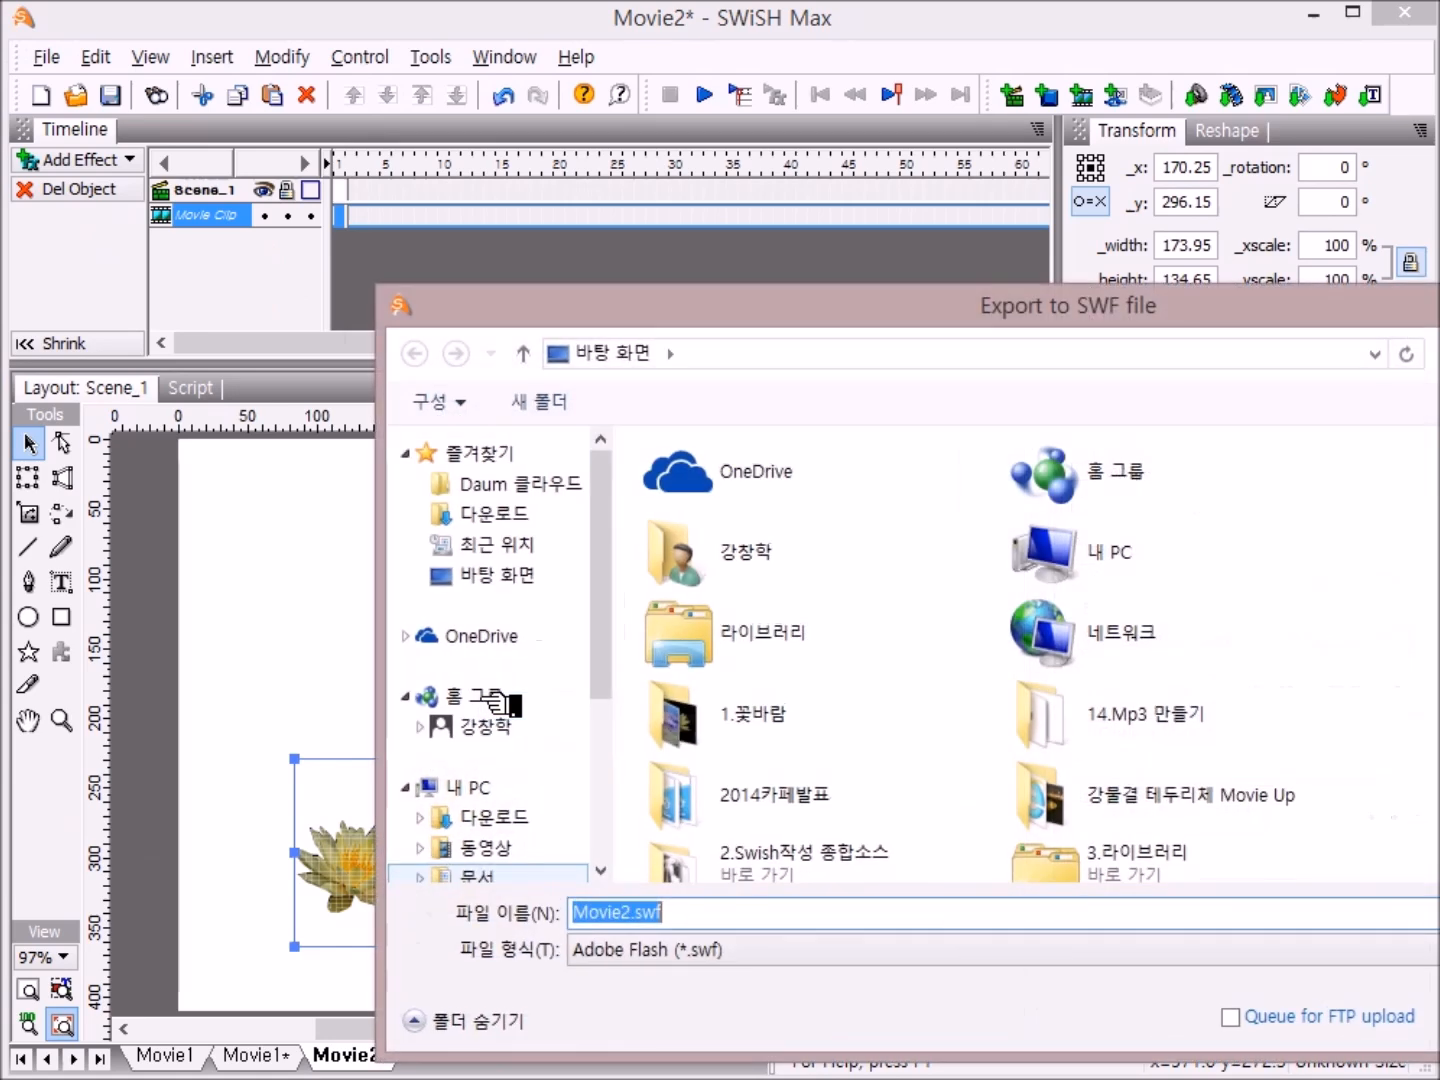
pyautogui.moveTo(1436, 322); pyautogui.dragTo(1160, 193)
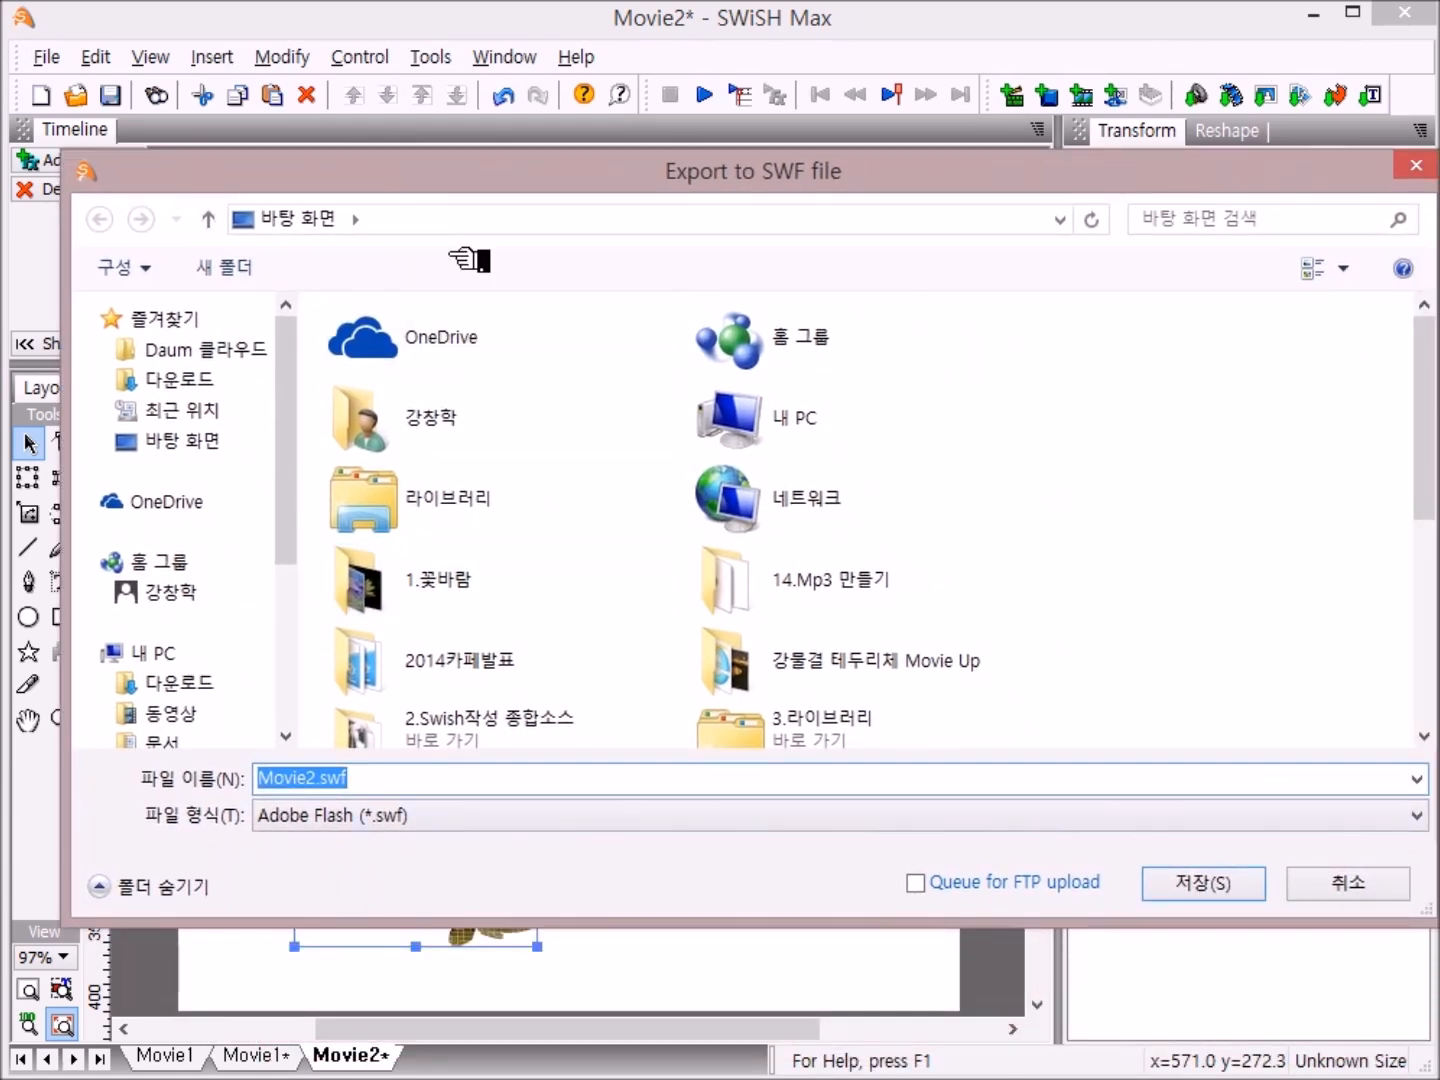
pyautogui.click(214, 442)
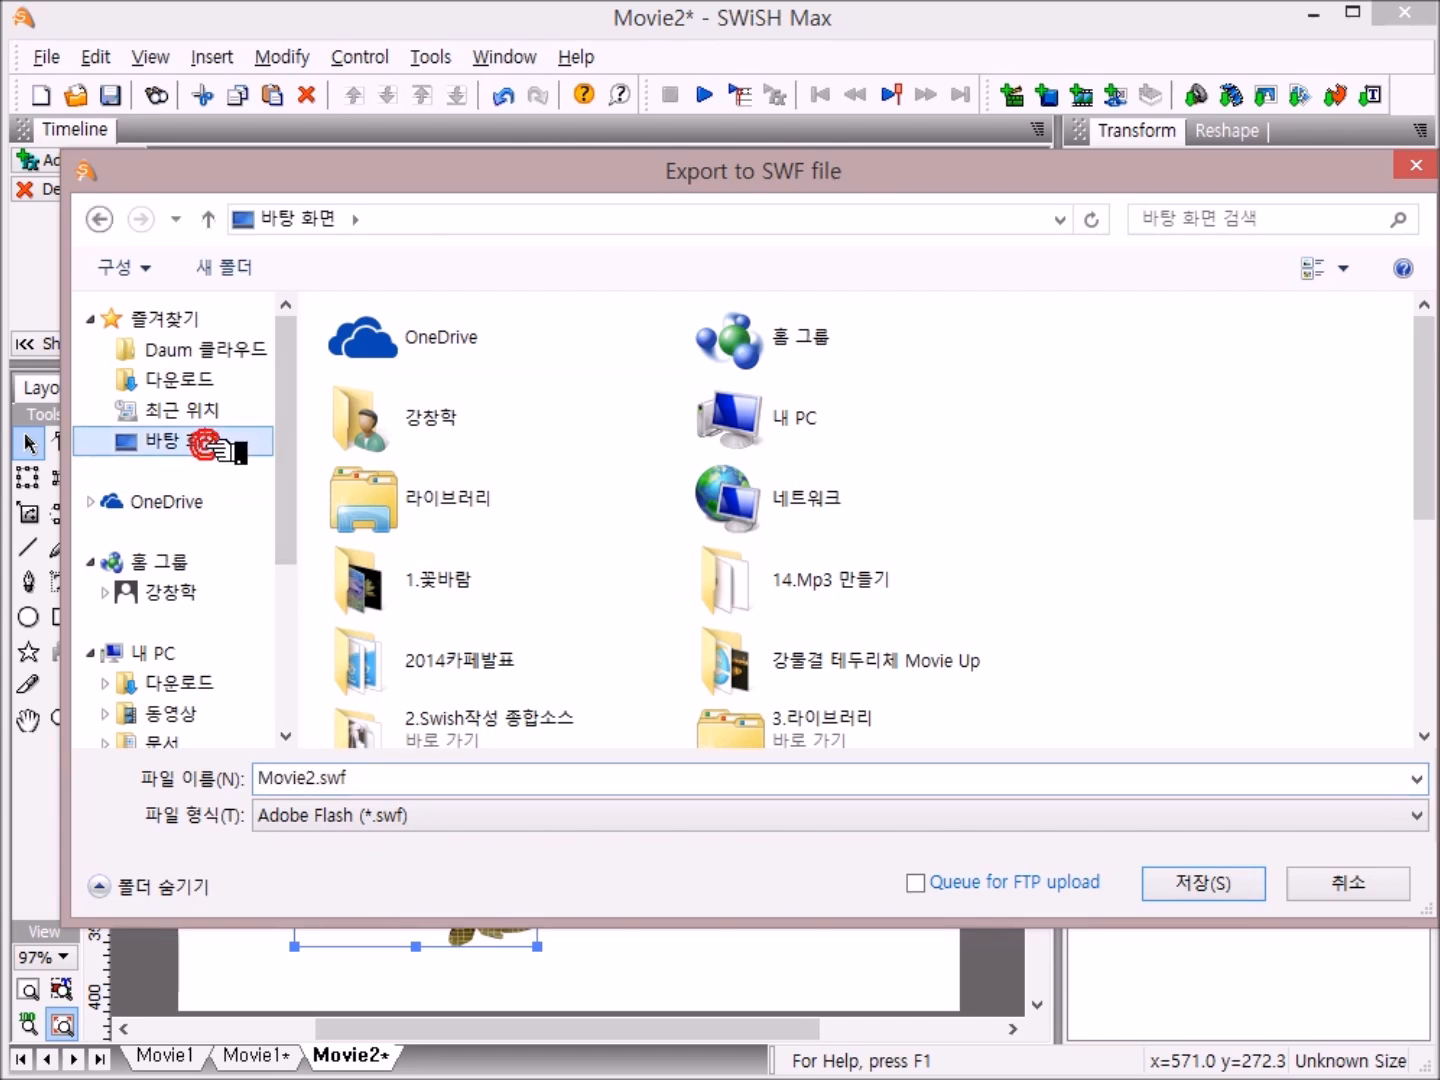
pyautogui.click(365, 779)
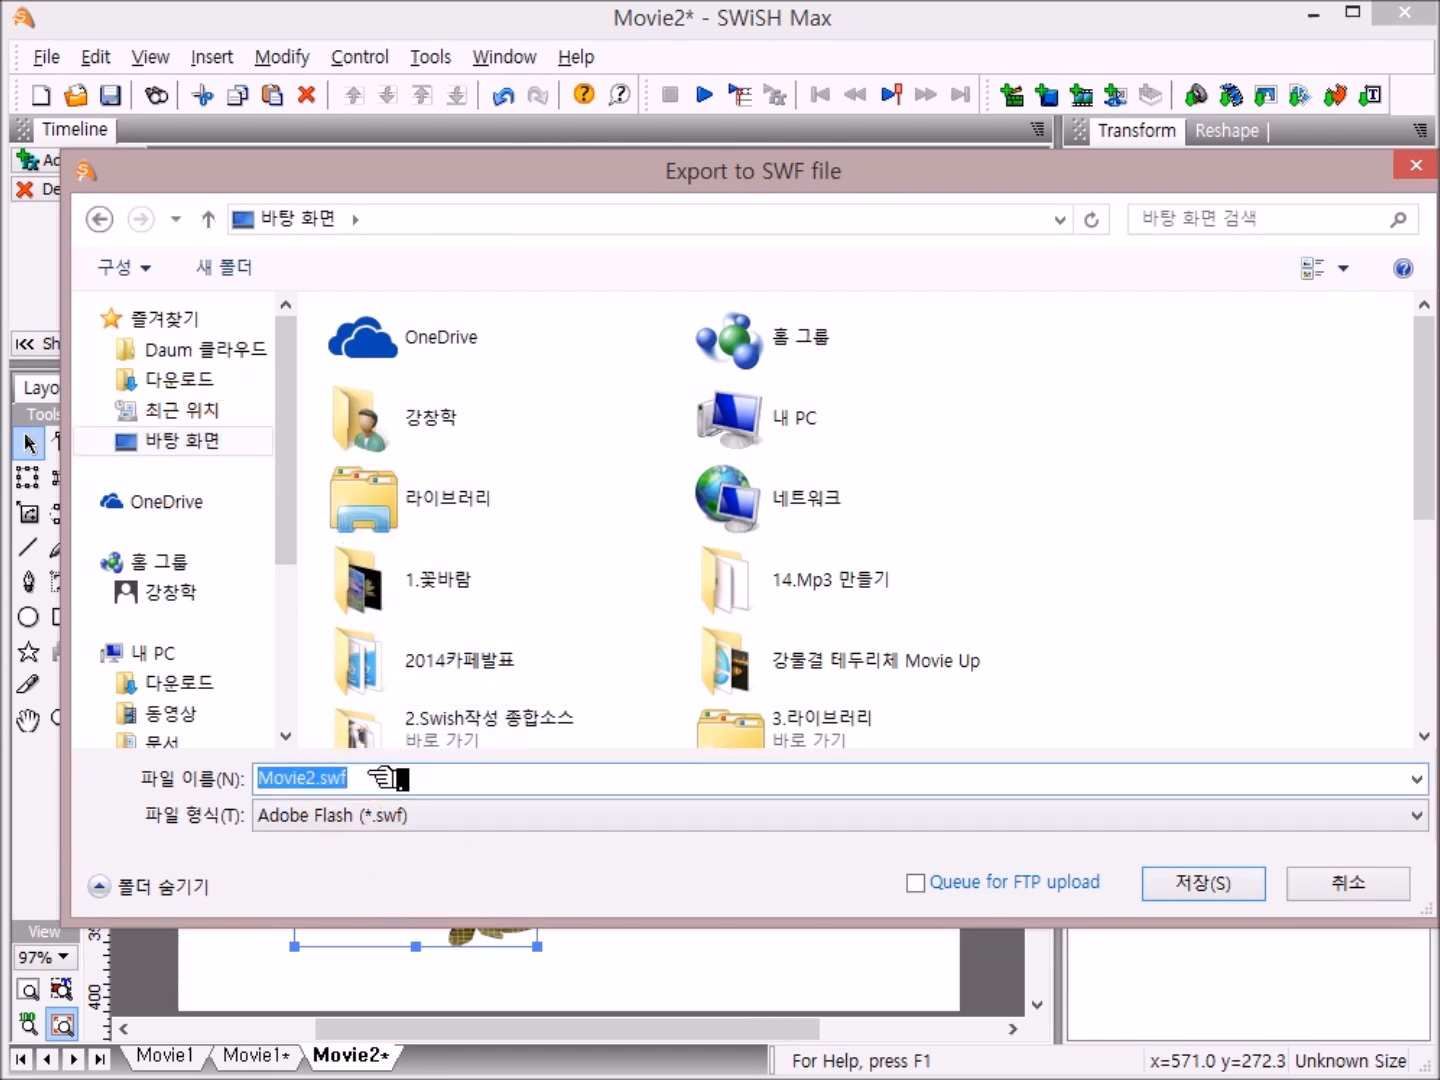
pyautogui.write('ㄴ')
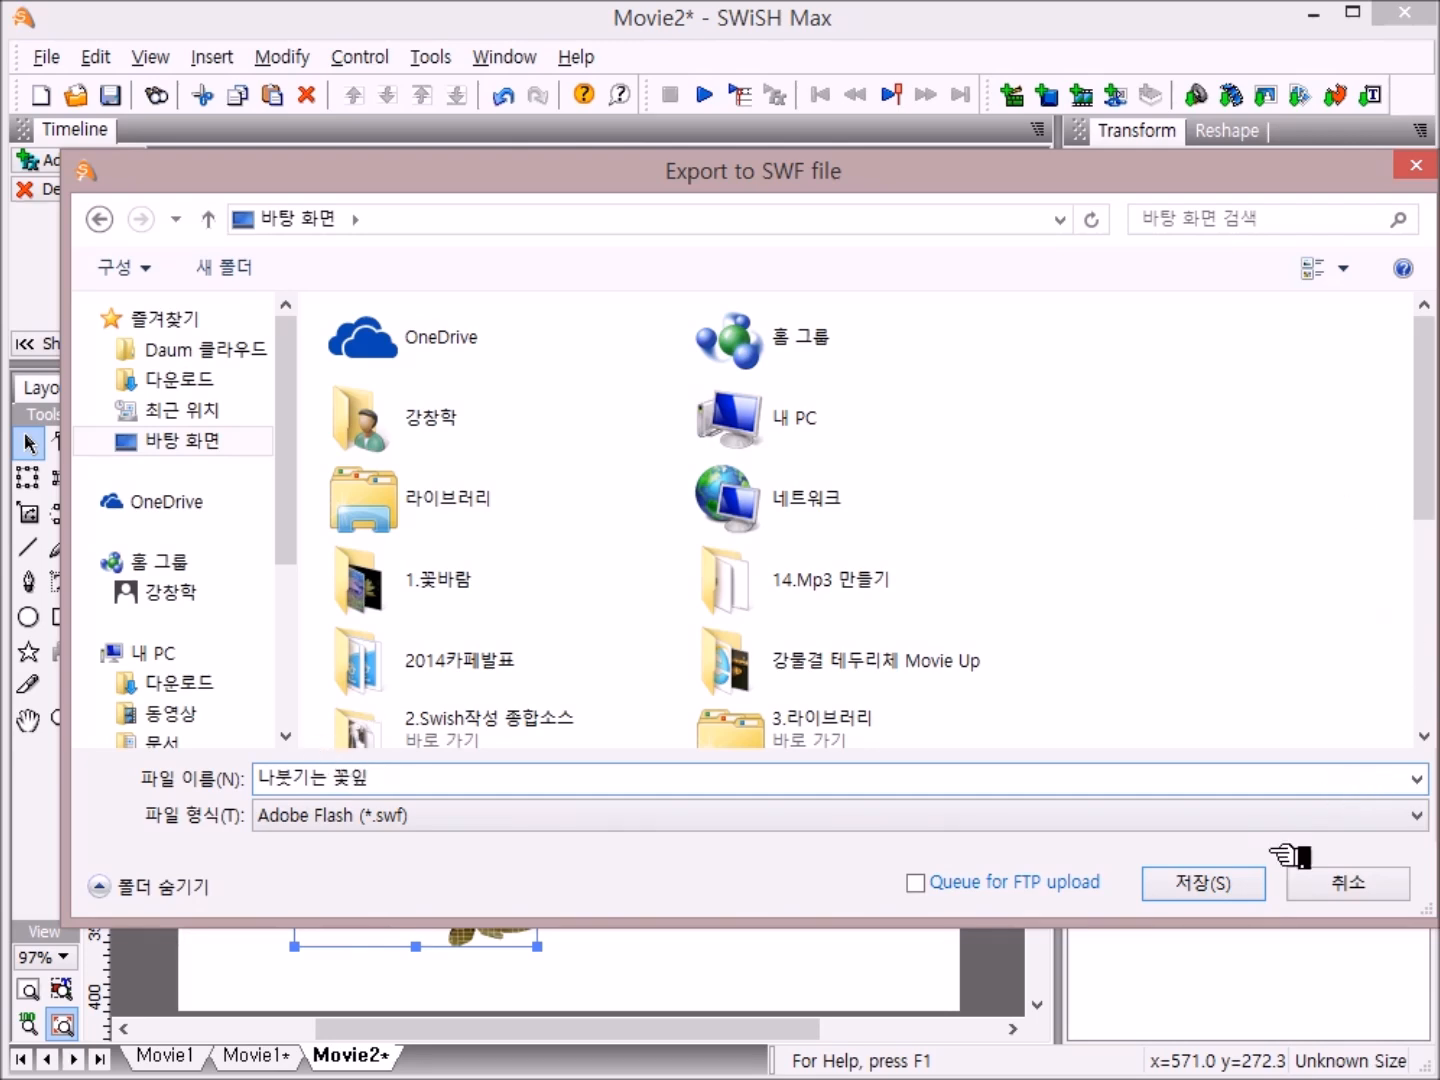
pyautogui.click(1230, 877)
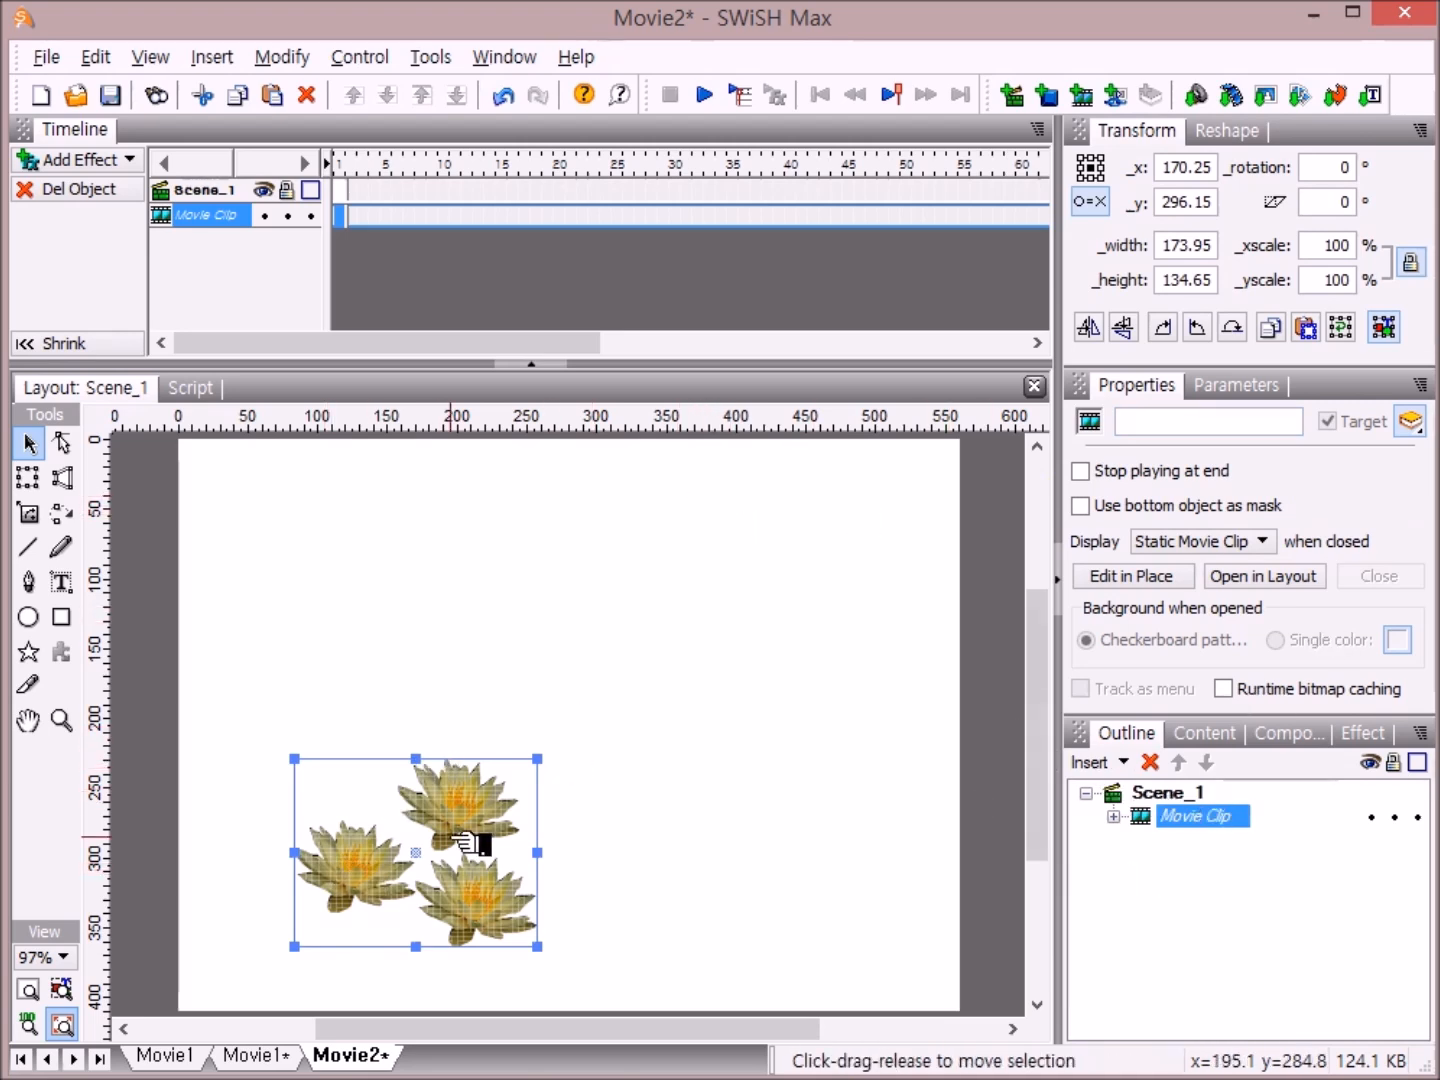
# - Delete the grouped flower clip from Scene_1 and import the image 꽃..jpg as the background
pyautogui.click(1150, 762)
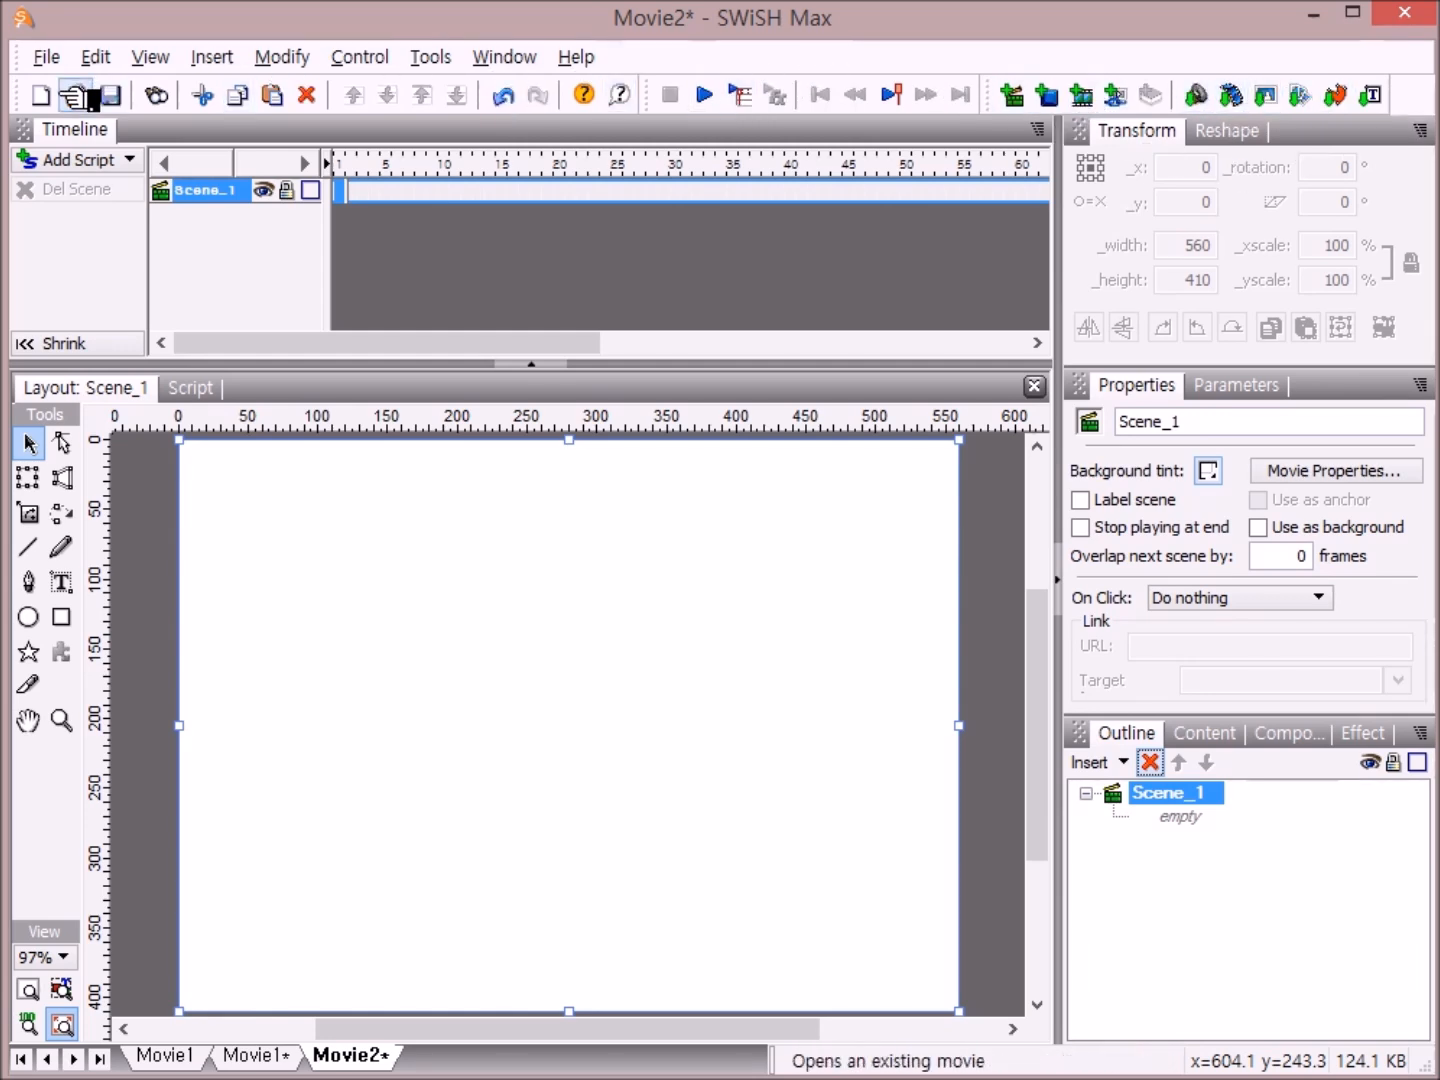
pyautogui.click(1268, 97)
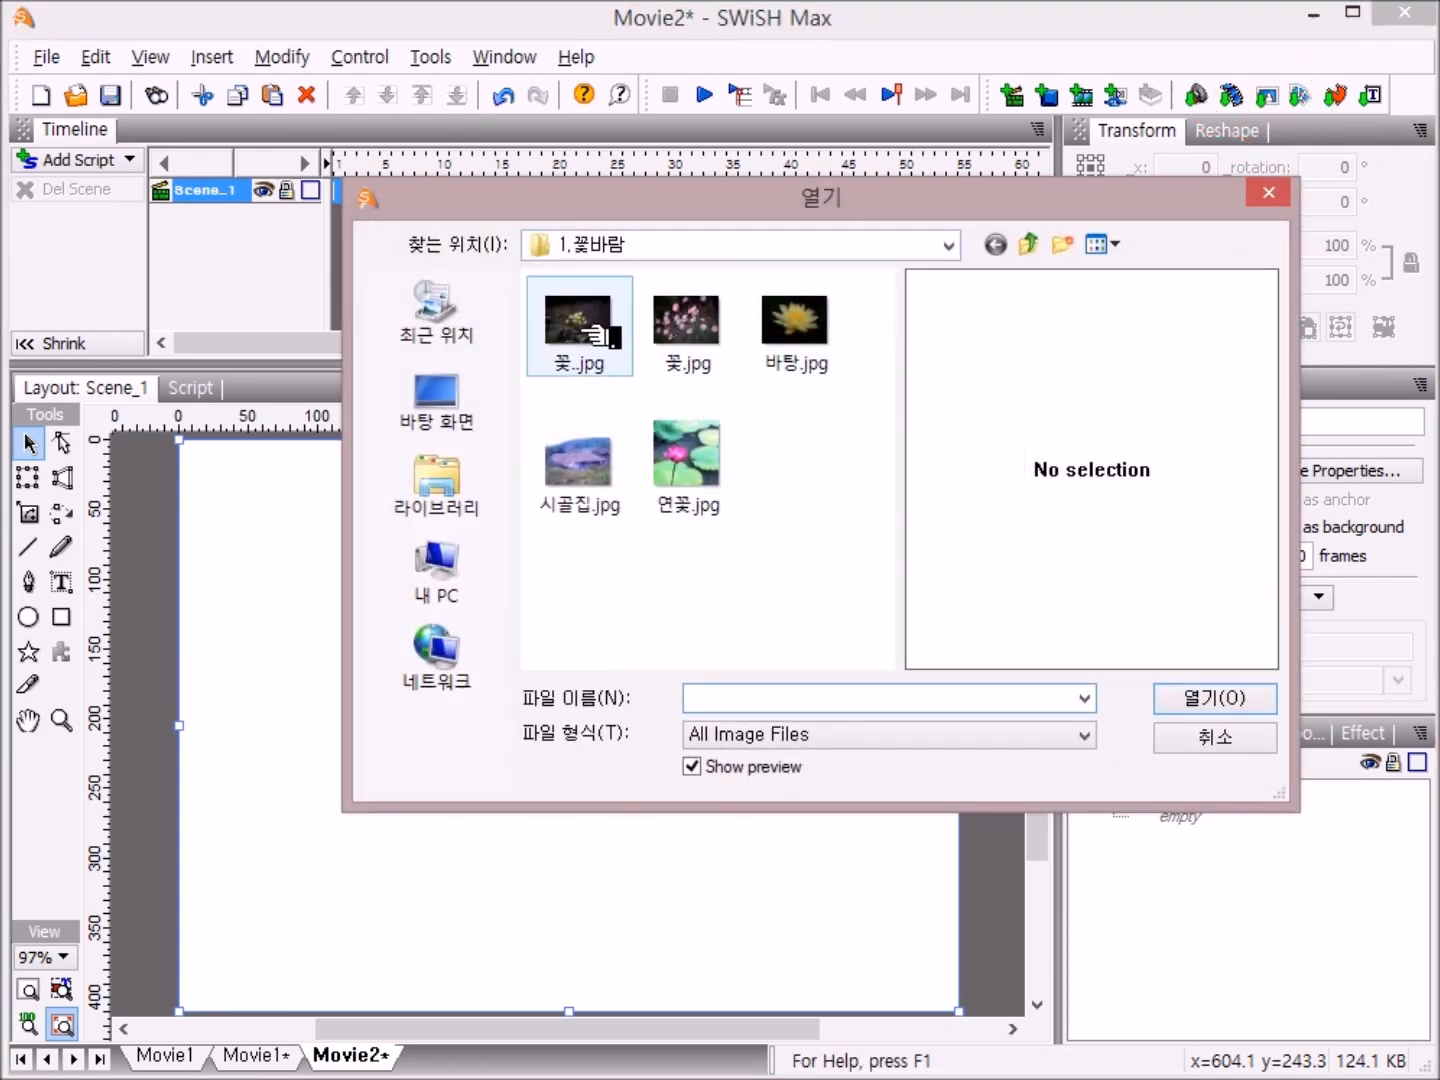
pyautogui.doubleClick(598, 335)
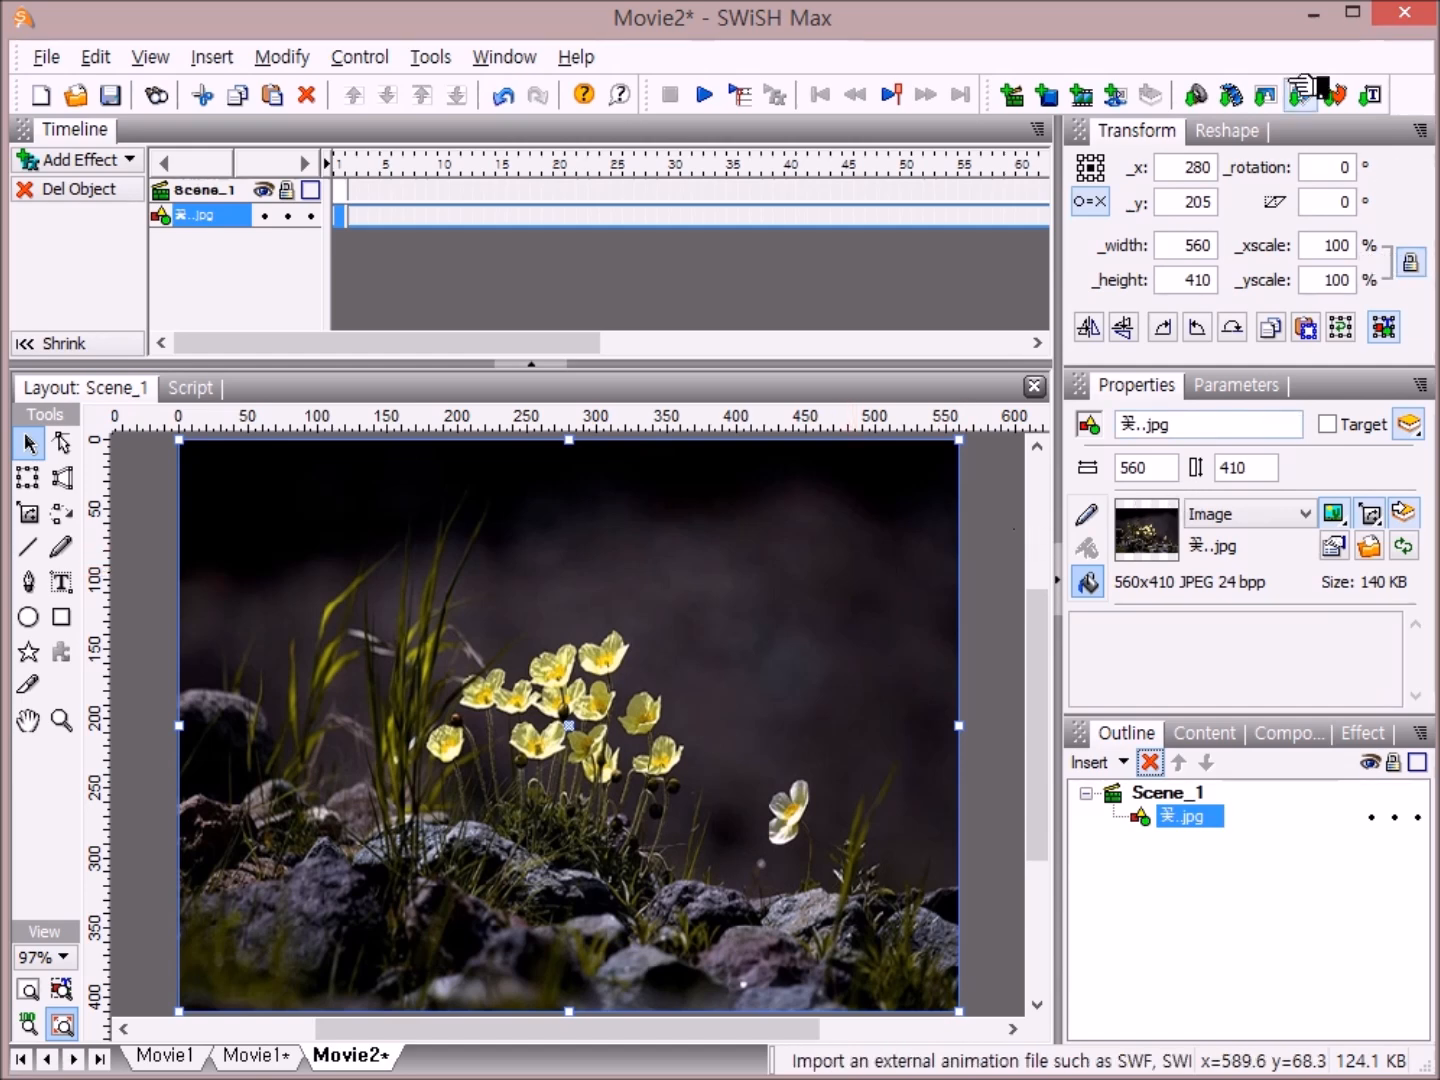
# - Import the animation 나붓기는 꽃잎.swf from the desktop as an Animated Movie Clip
pyautogui.click(212, 57)
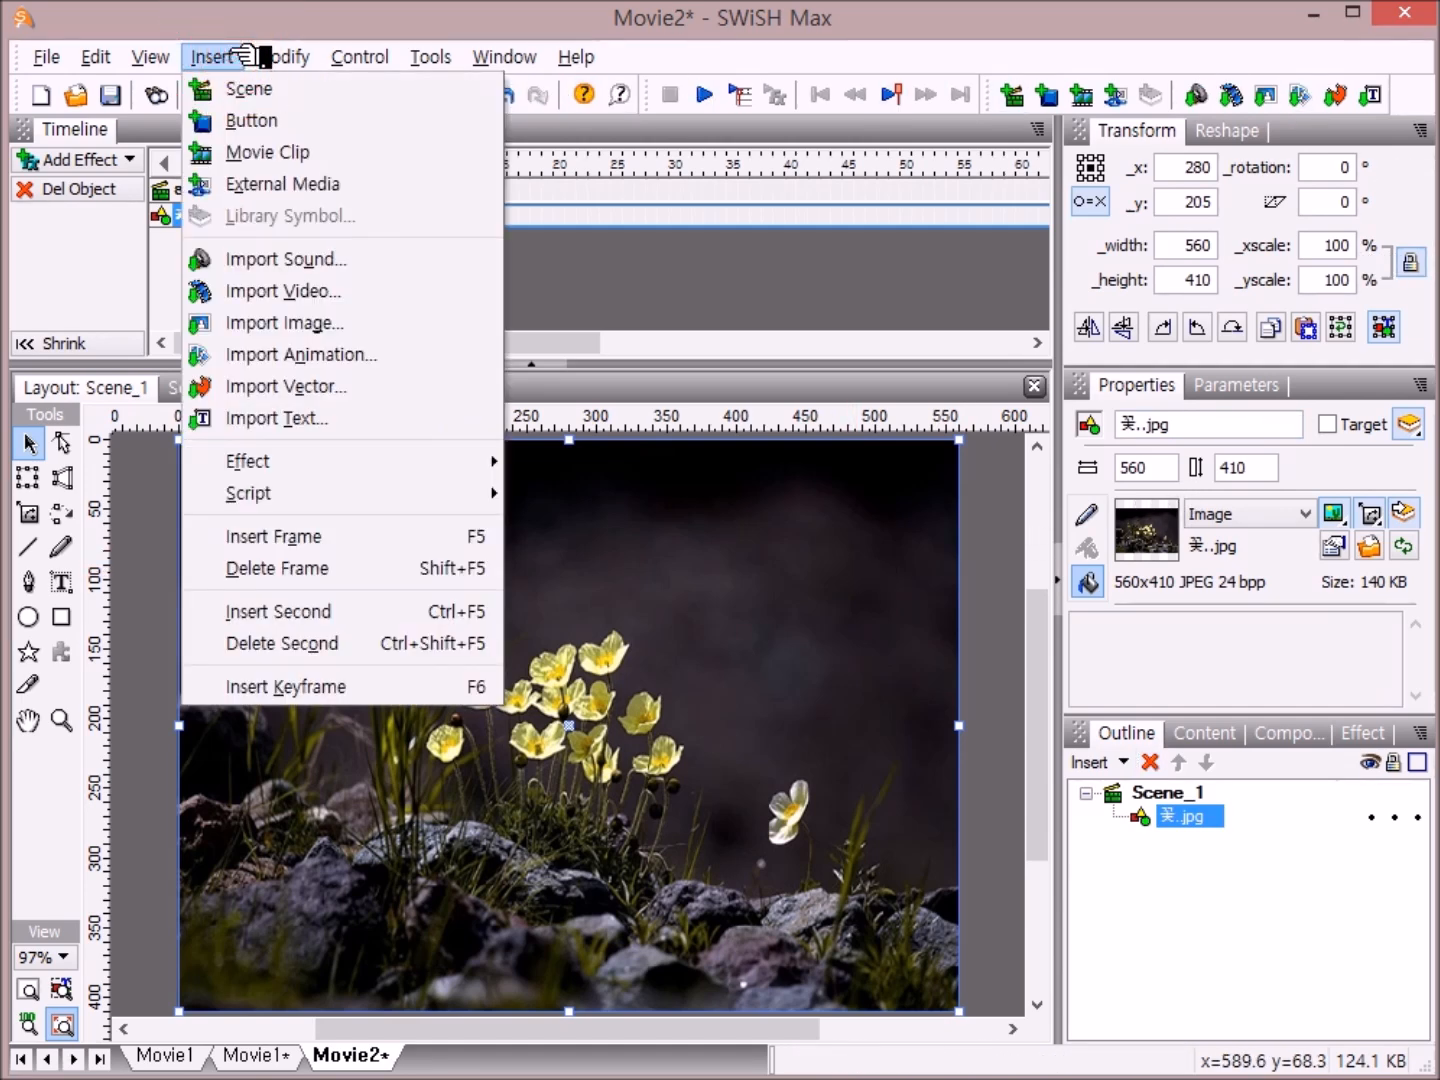
pyautogui.click(402, 355)
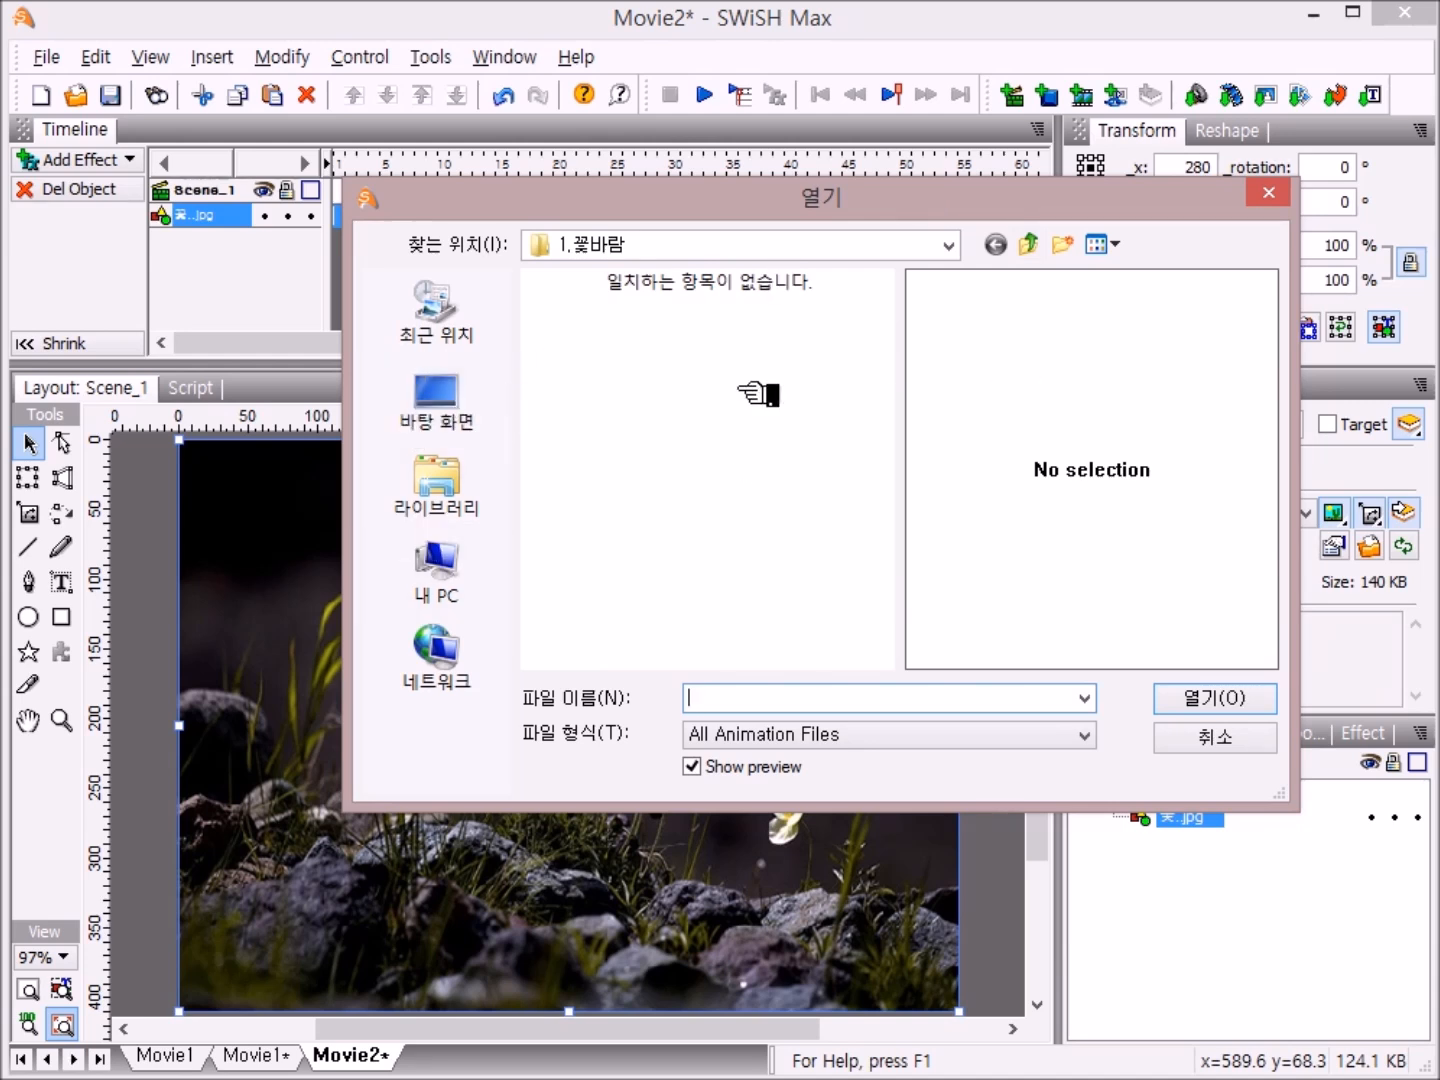
pyautogui.click(450, 392)
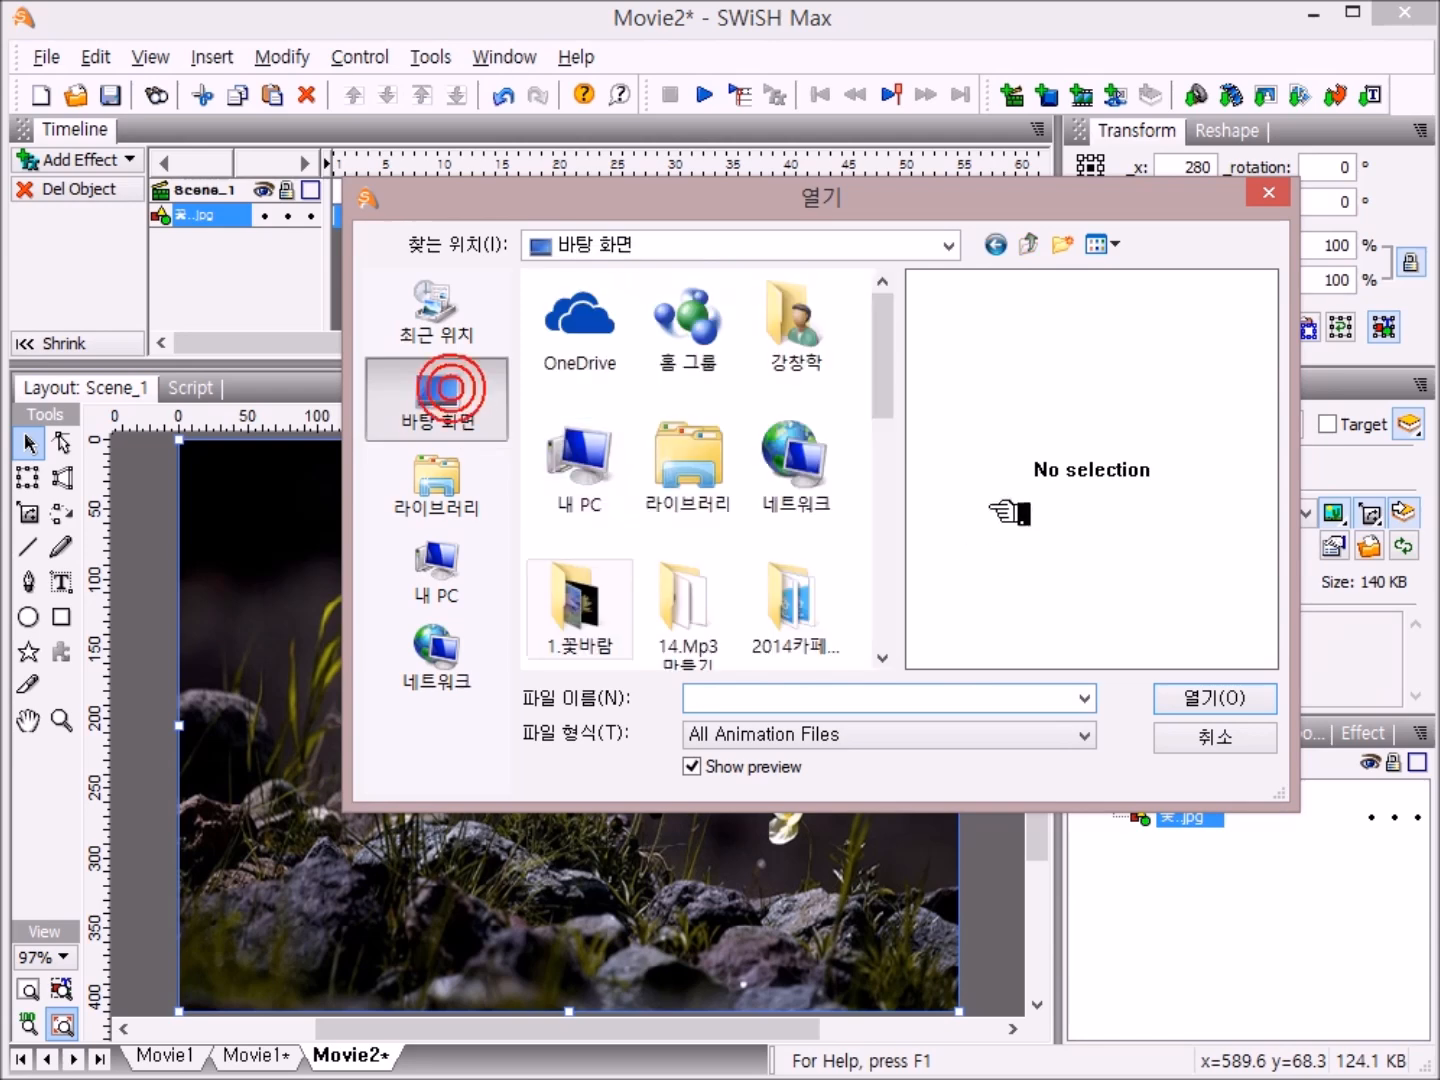
pyautogui.click(881, 342)
pyautogui.moveTo(895, 368); pyautogui.dragTo(910, 578)
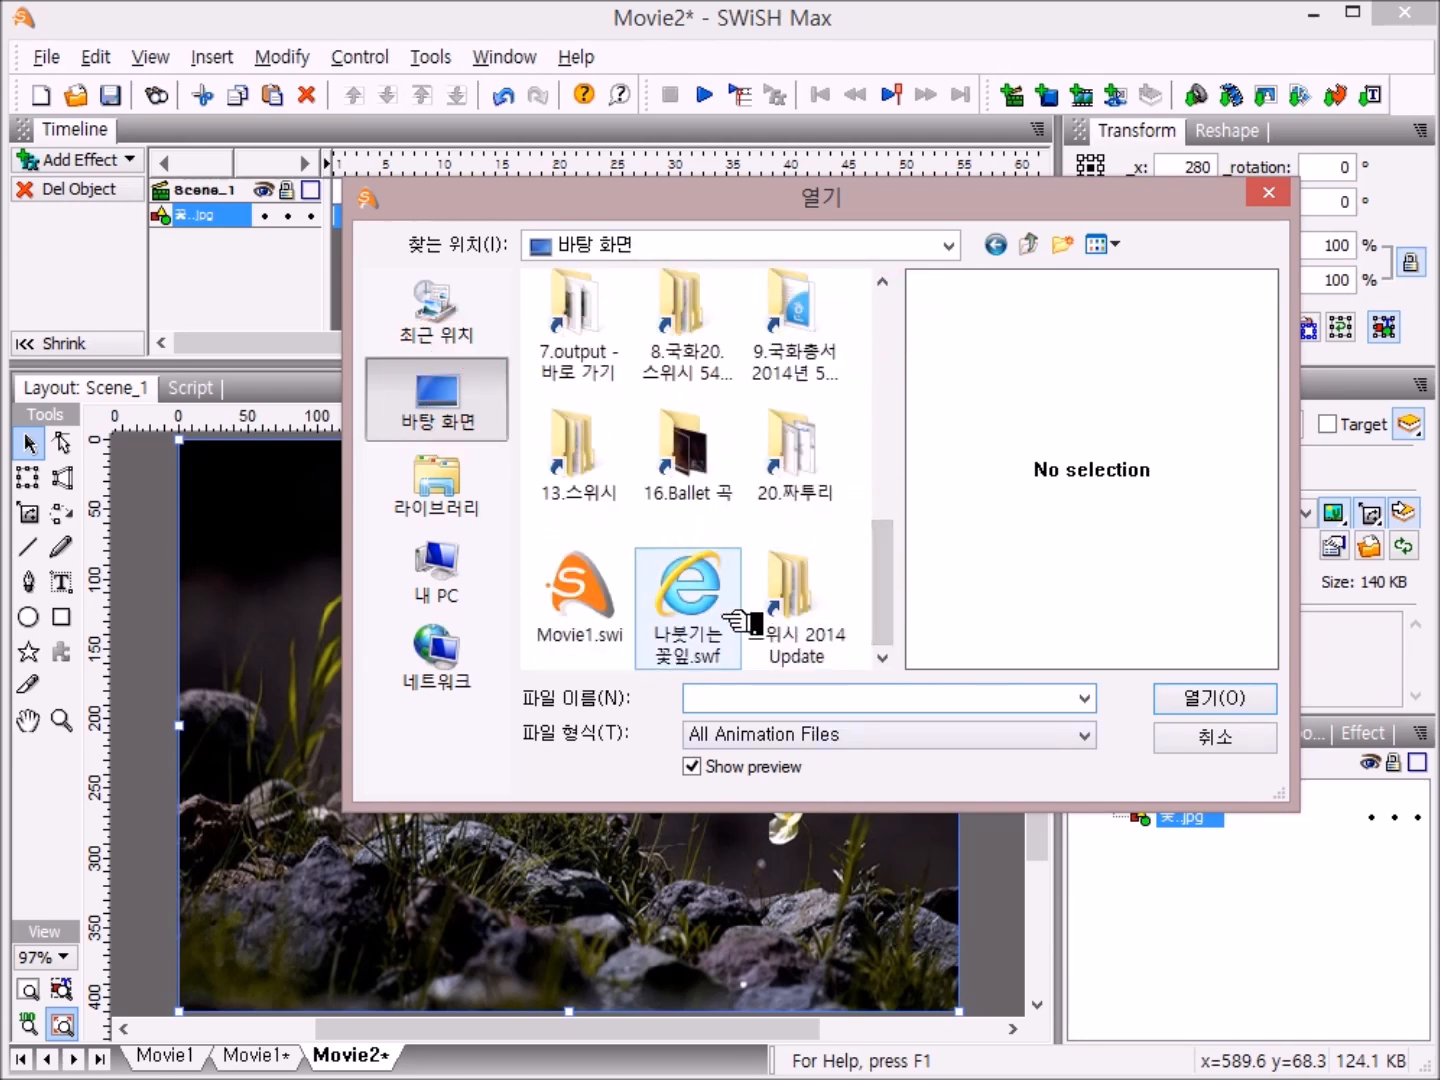
pyautogui.click(680, 592)
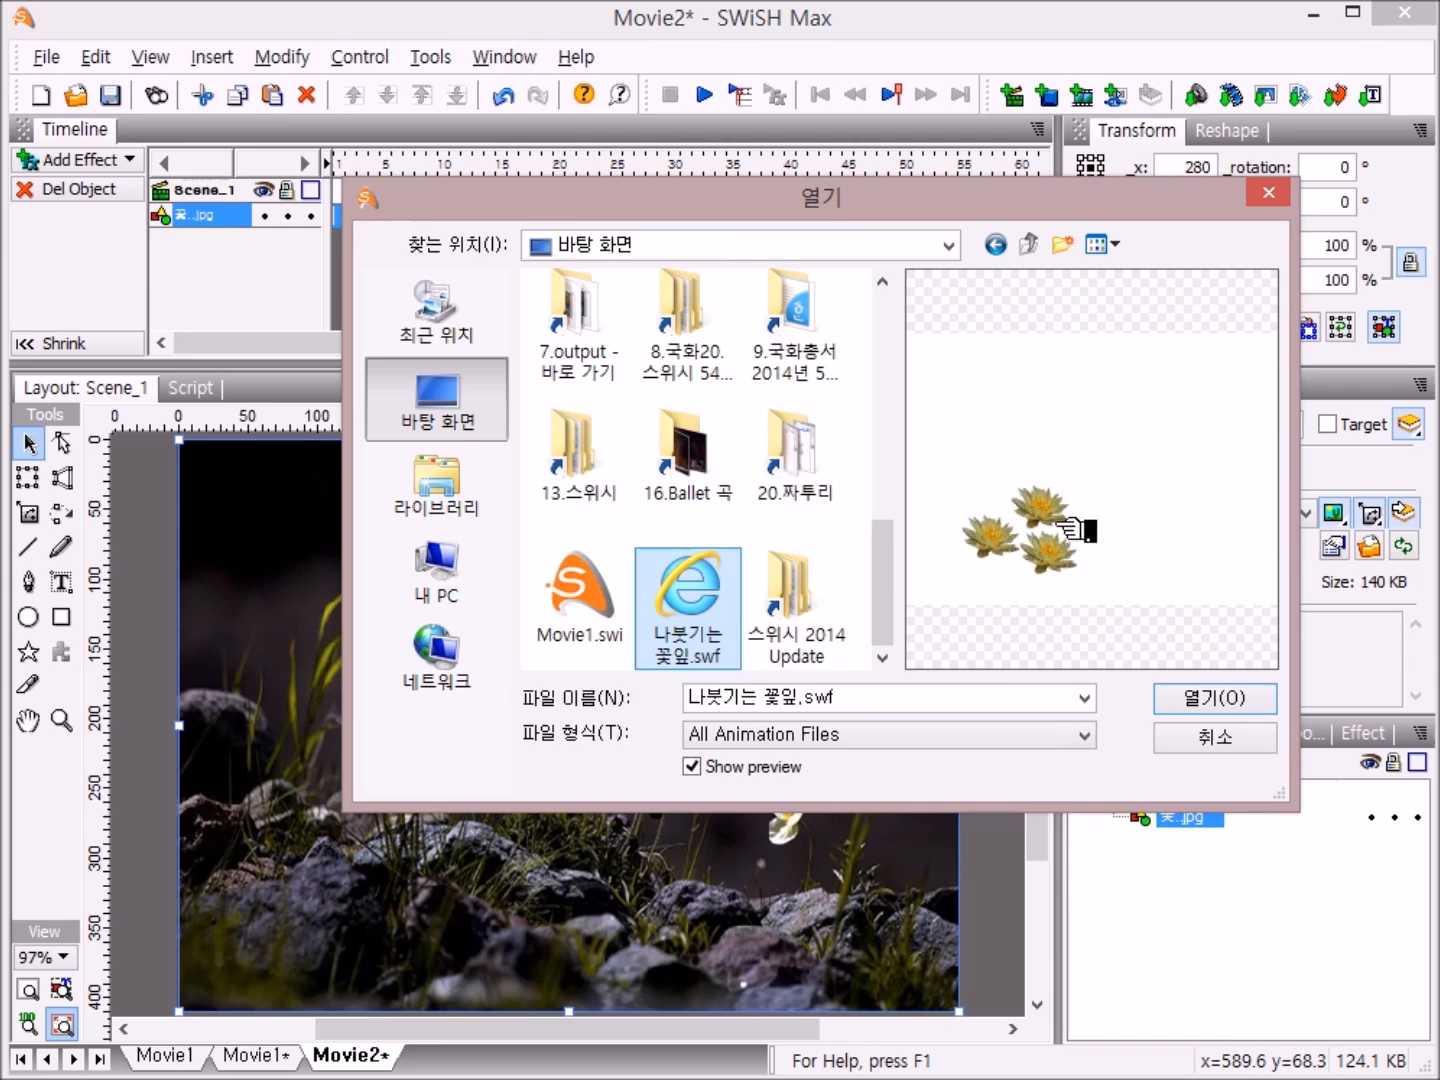
pyautogui.click(1215, 698)
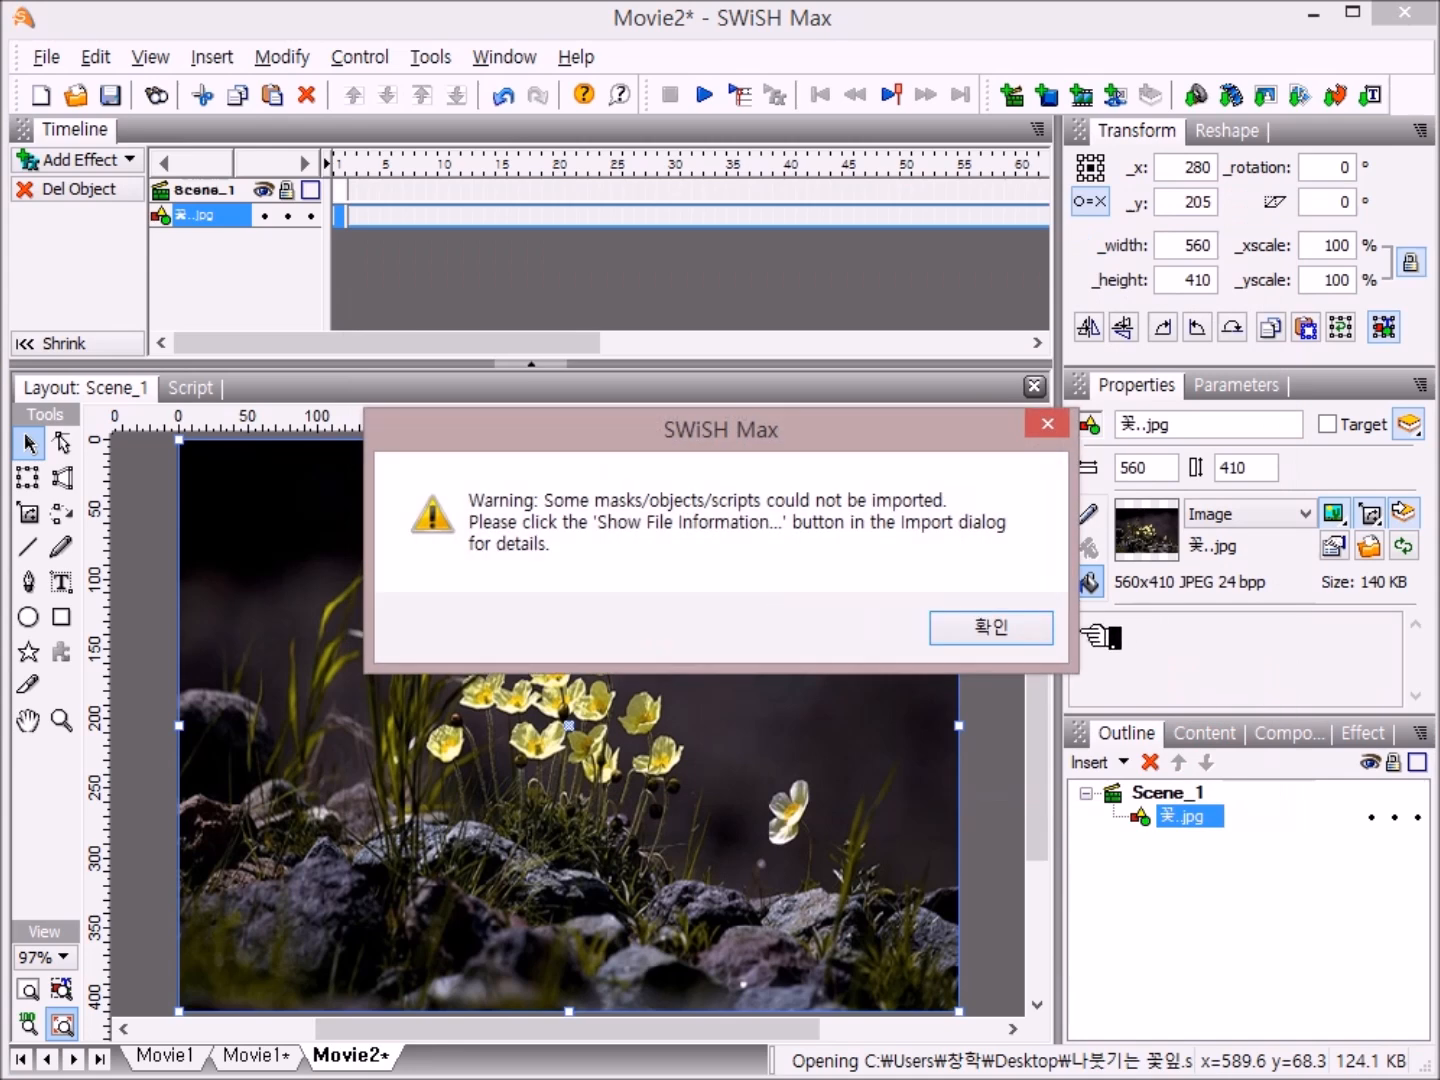
pyautogui.click(1003, 629)
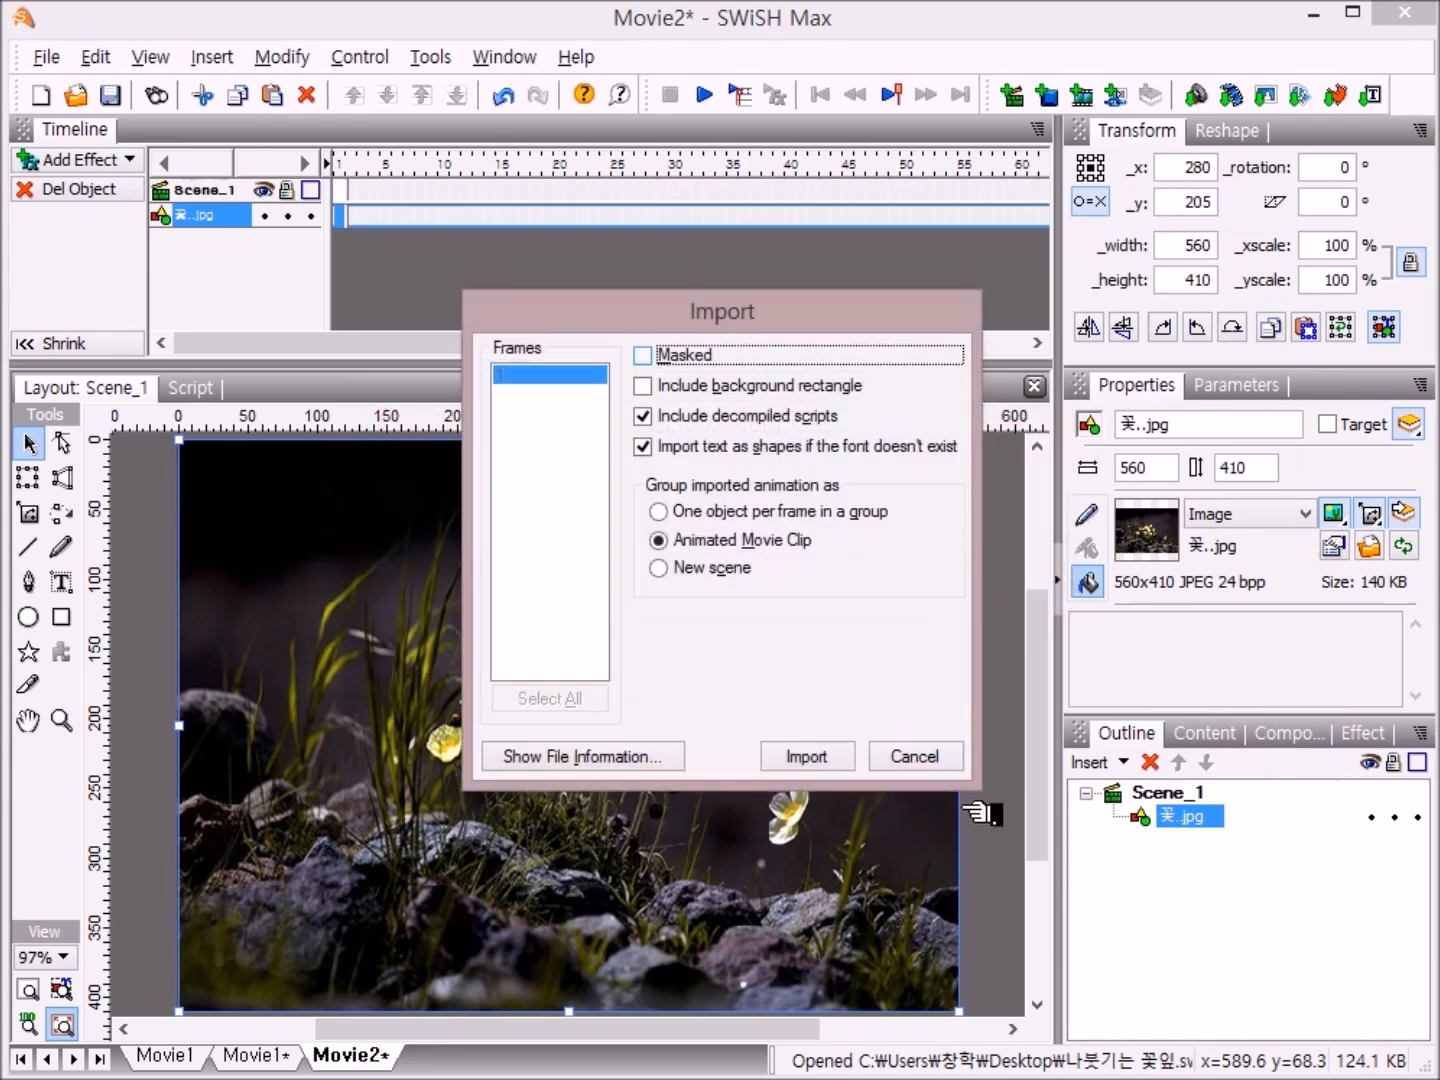
pyautogui.click(838, 757)
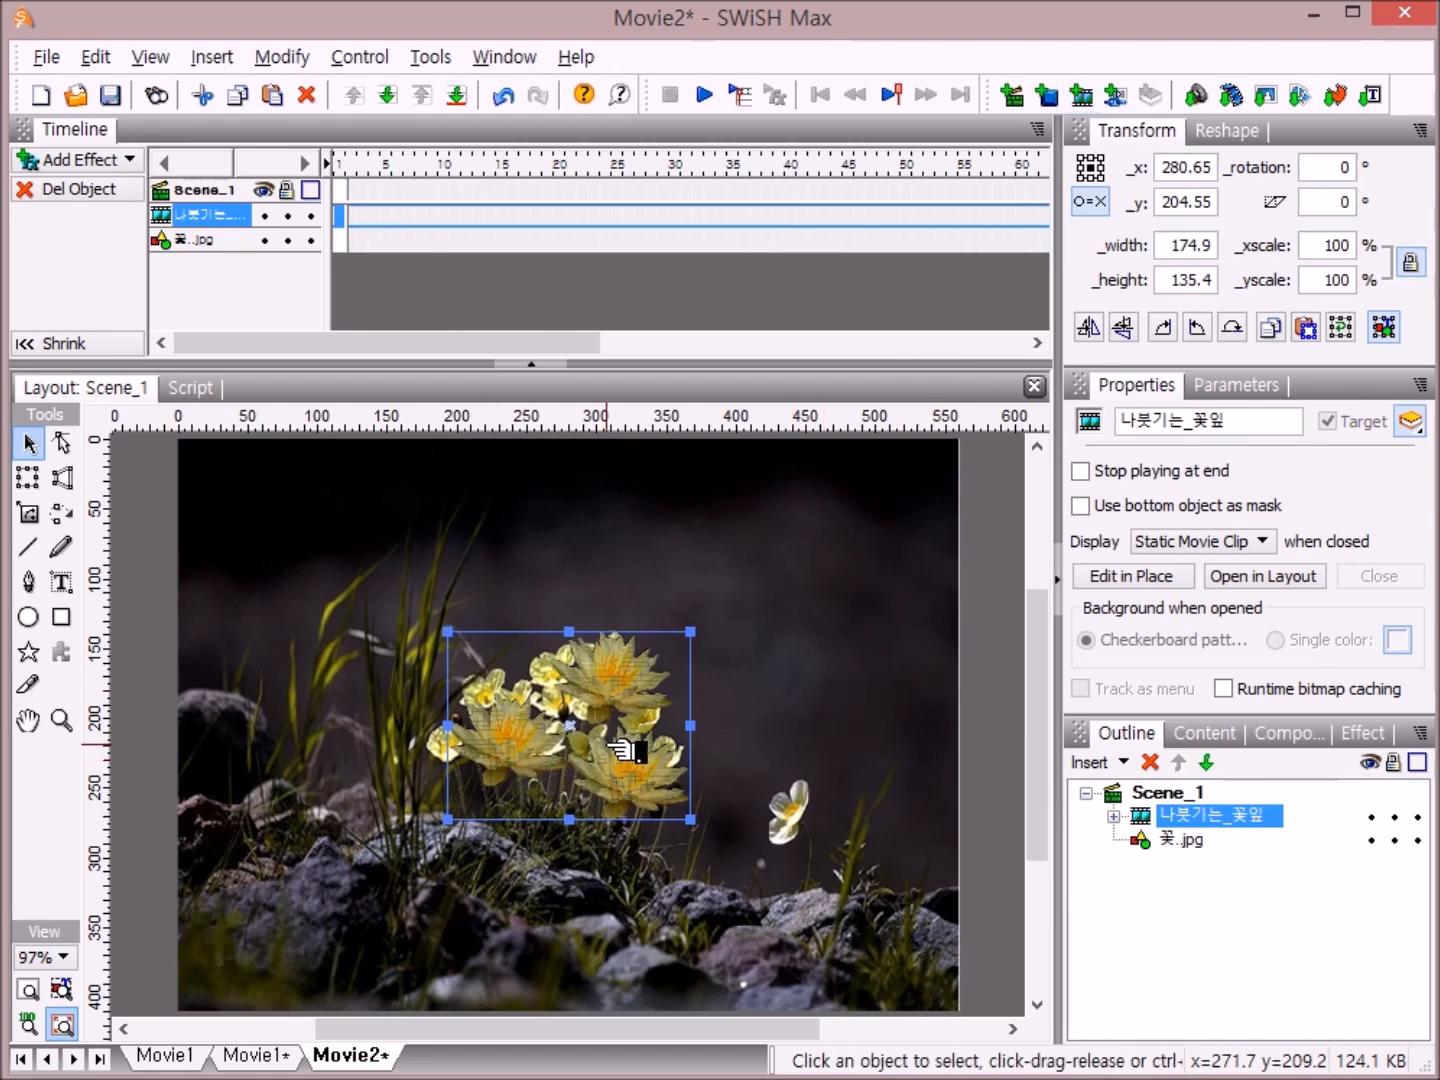
# - Move the imported flower cluster to the image's lower left, paste two copies, and place them at the lower centre and lower right
pyautogui.moveTo(628, 763); pyautogui.dragTo(400, 872)
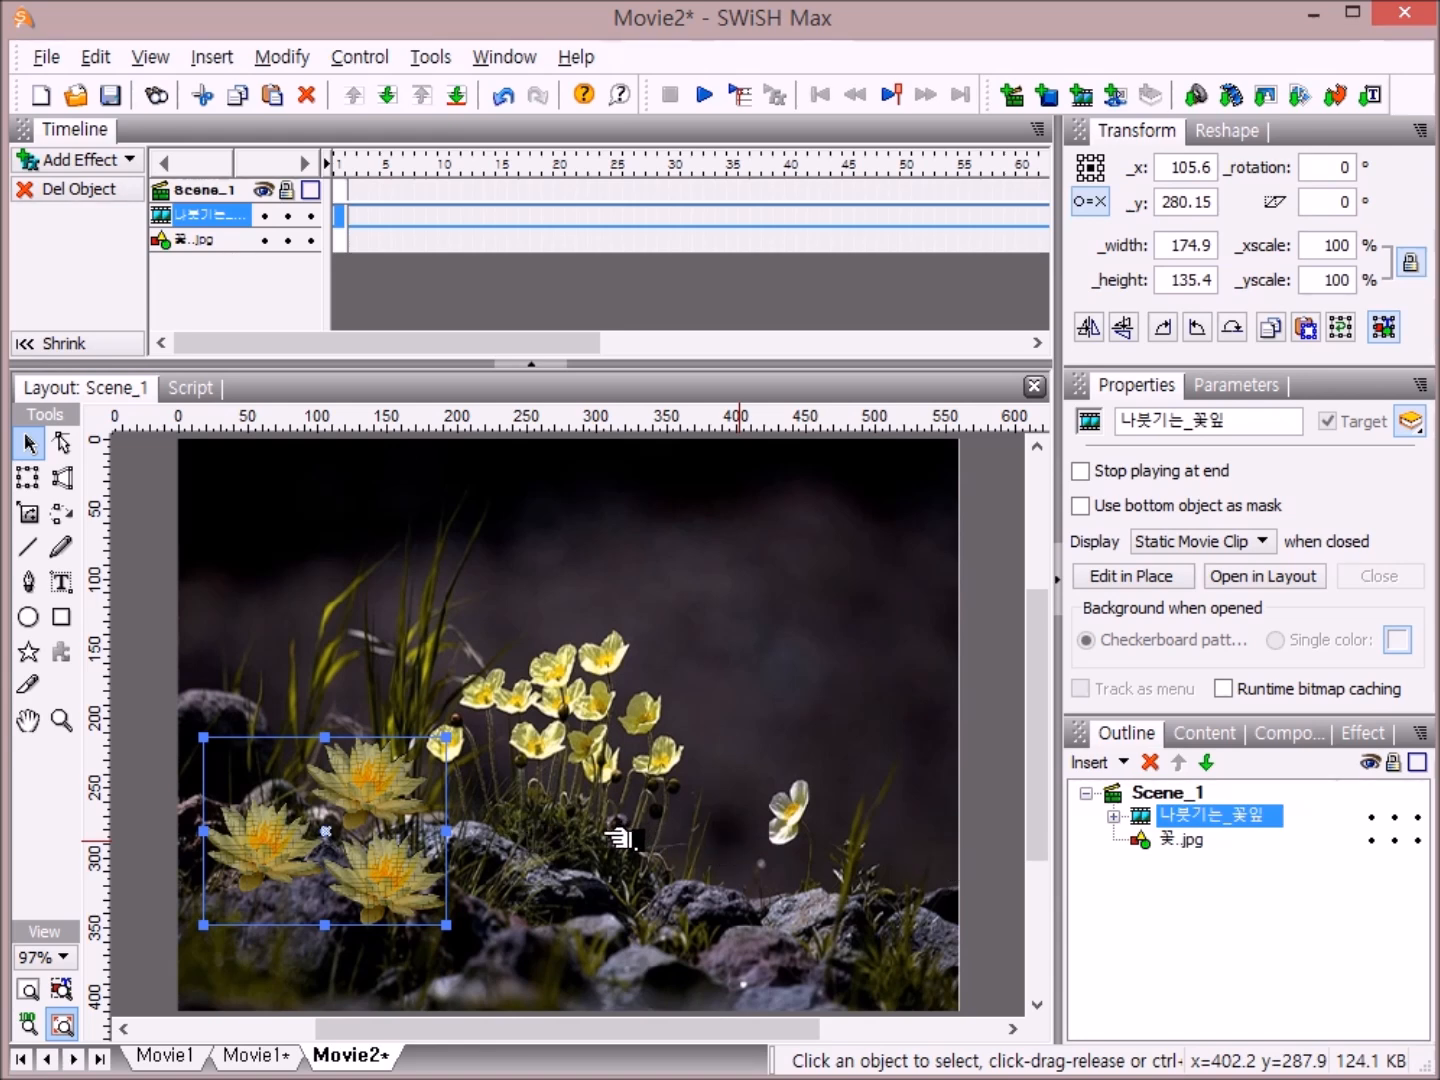
pyautogui.hotkey('ctrl', 'v')
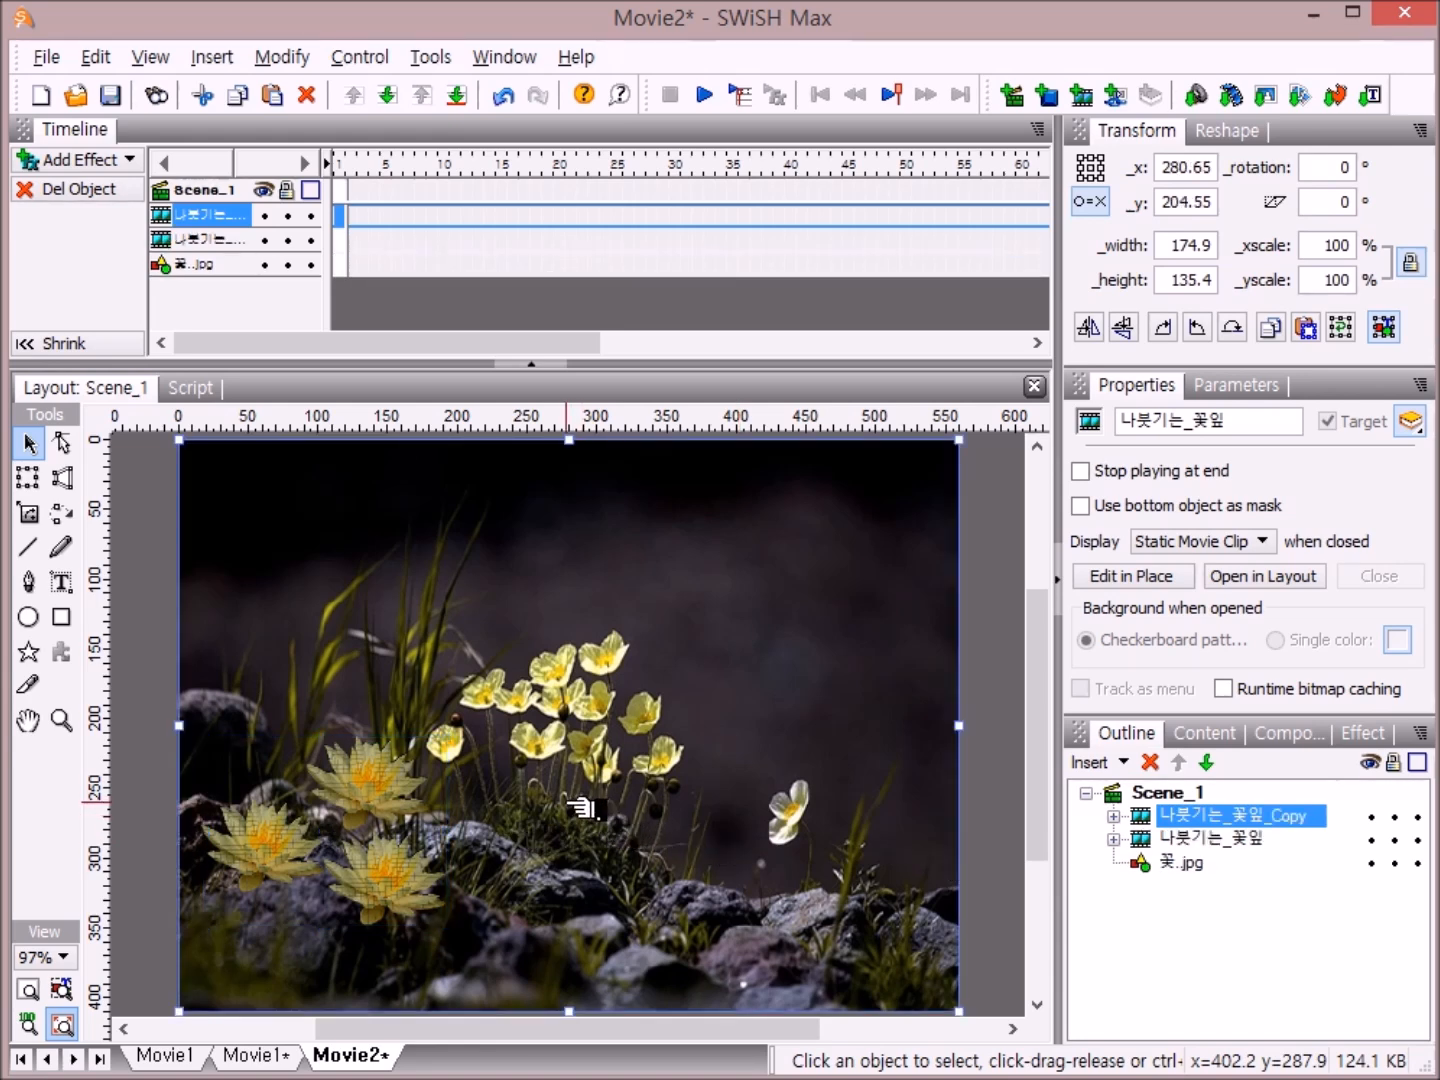
pyautogui.moveTo(583, 808); pyautogui.dragTo(630, 926)
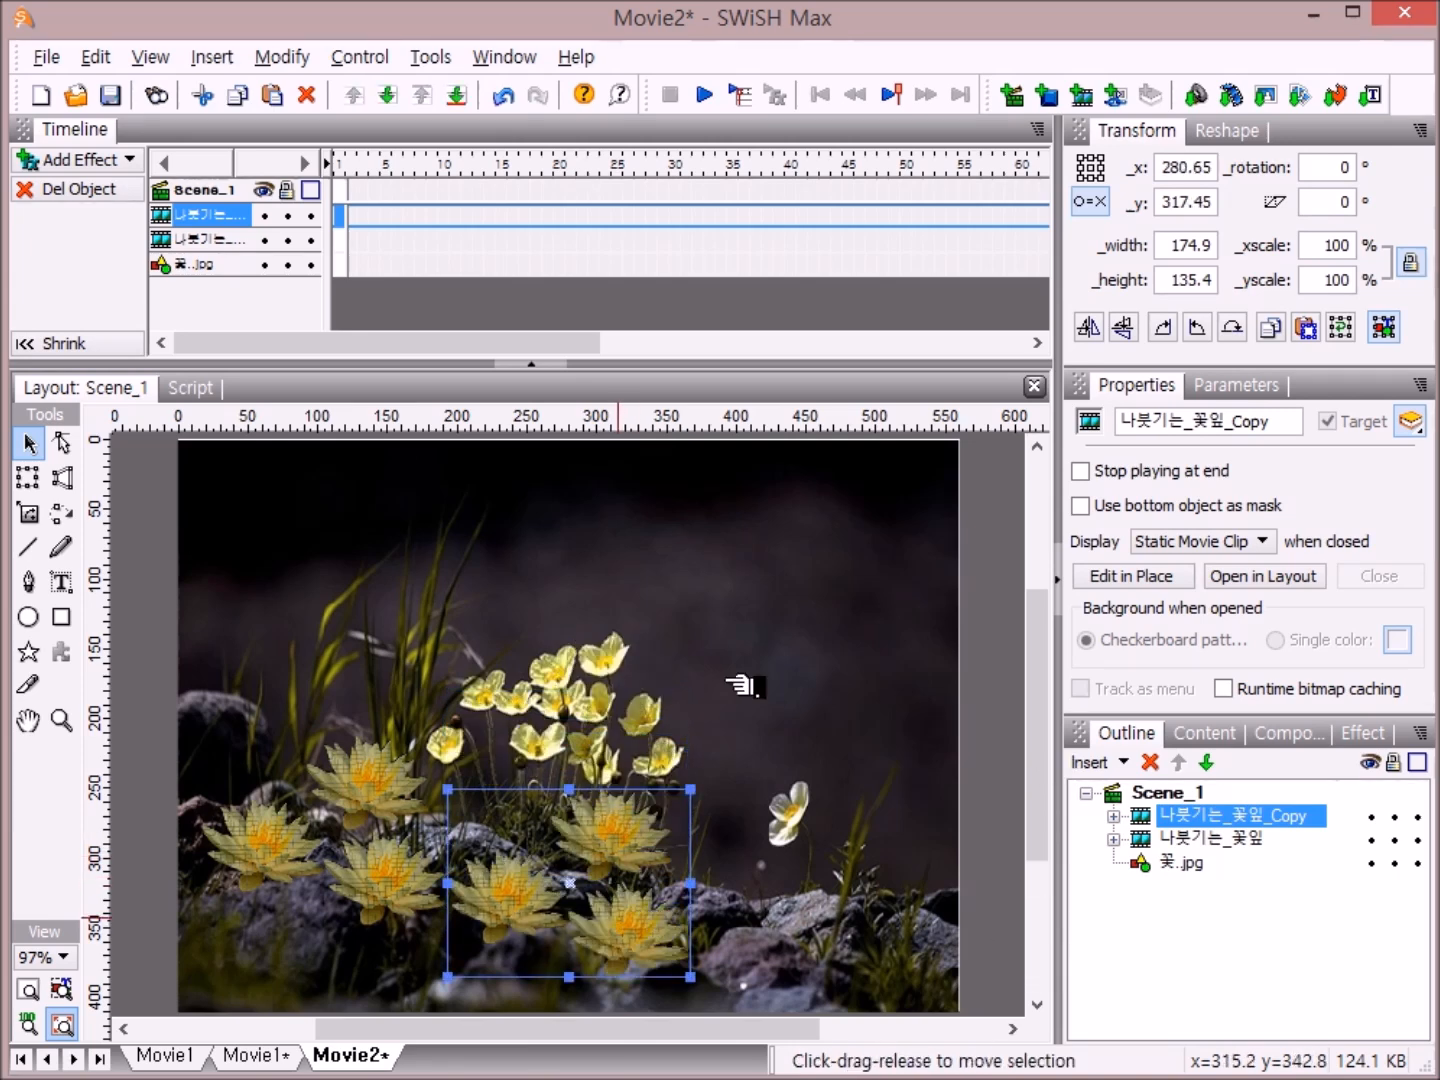
pyautogui.hotkey('ctrl', 'v')
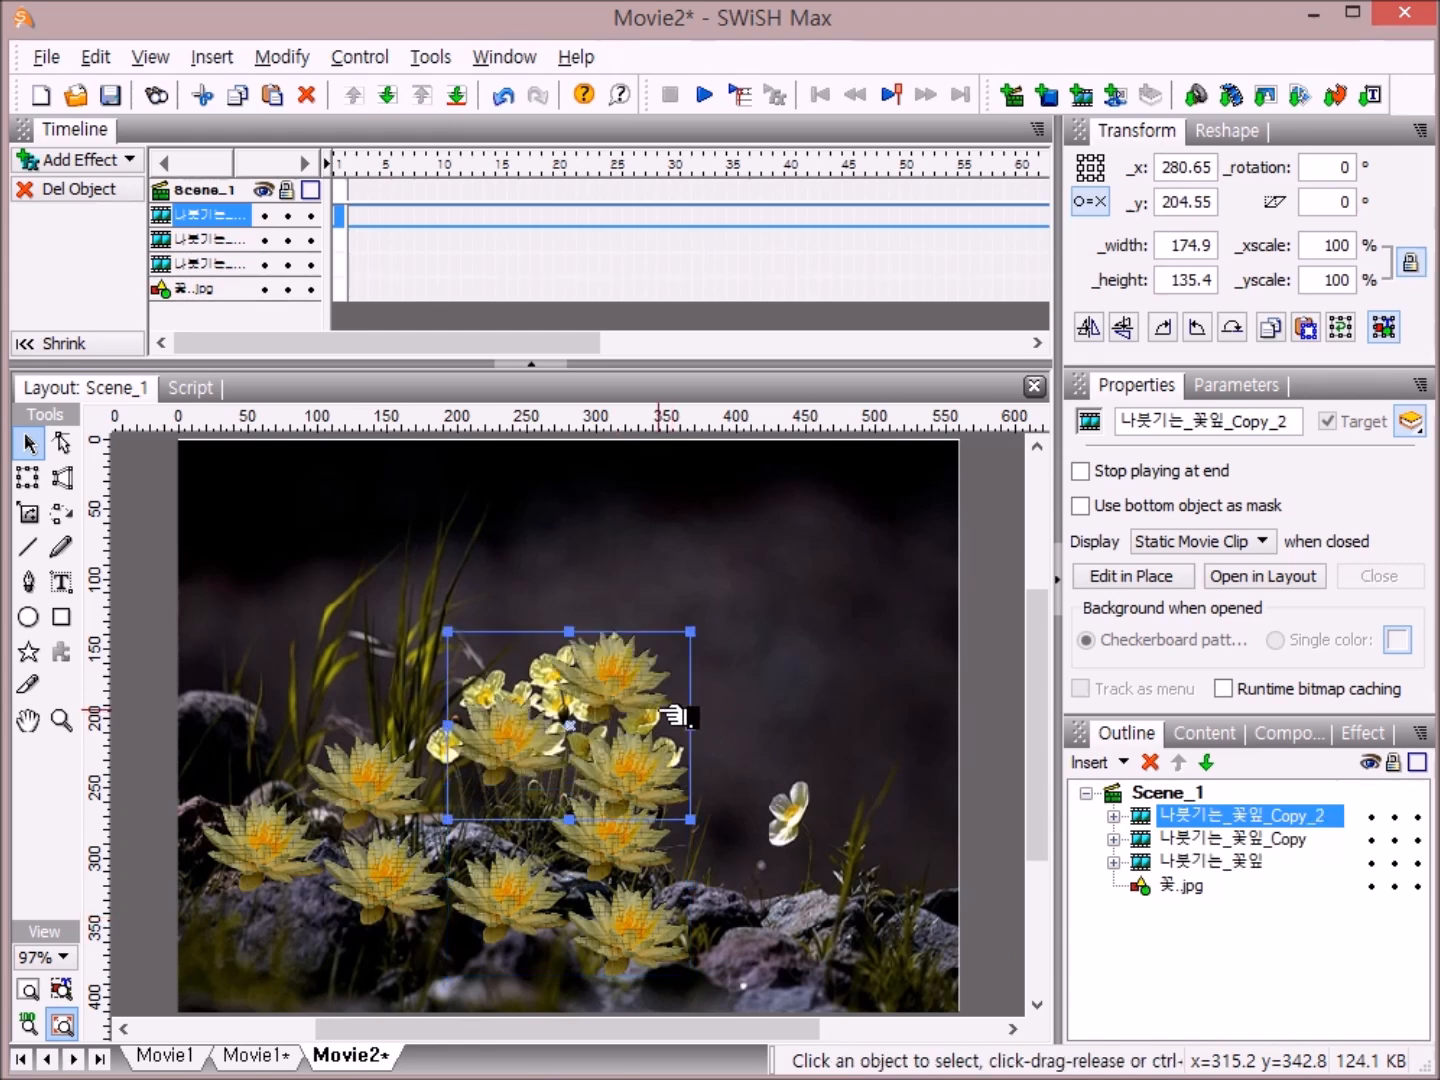
pyautogui.moveTo(645, 700); pyautogui.dragTo(887, 891)
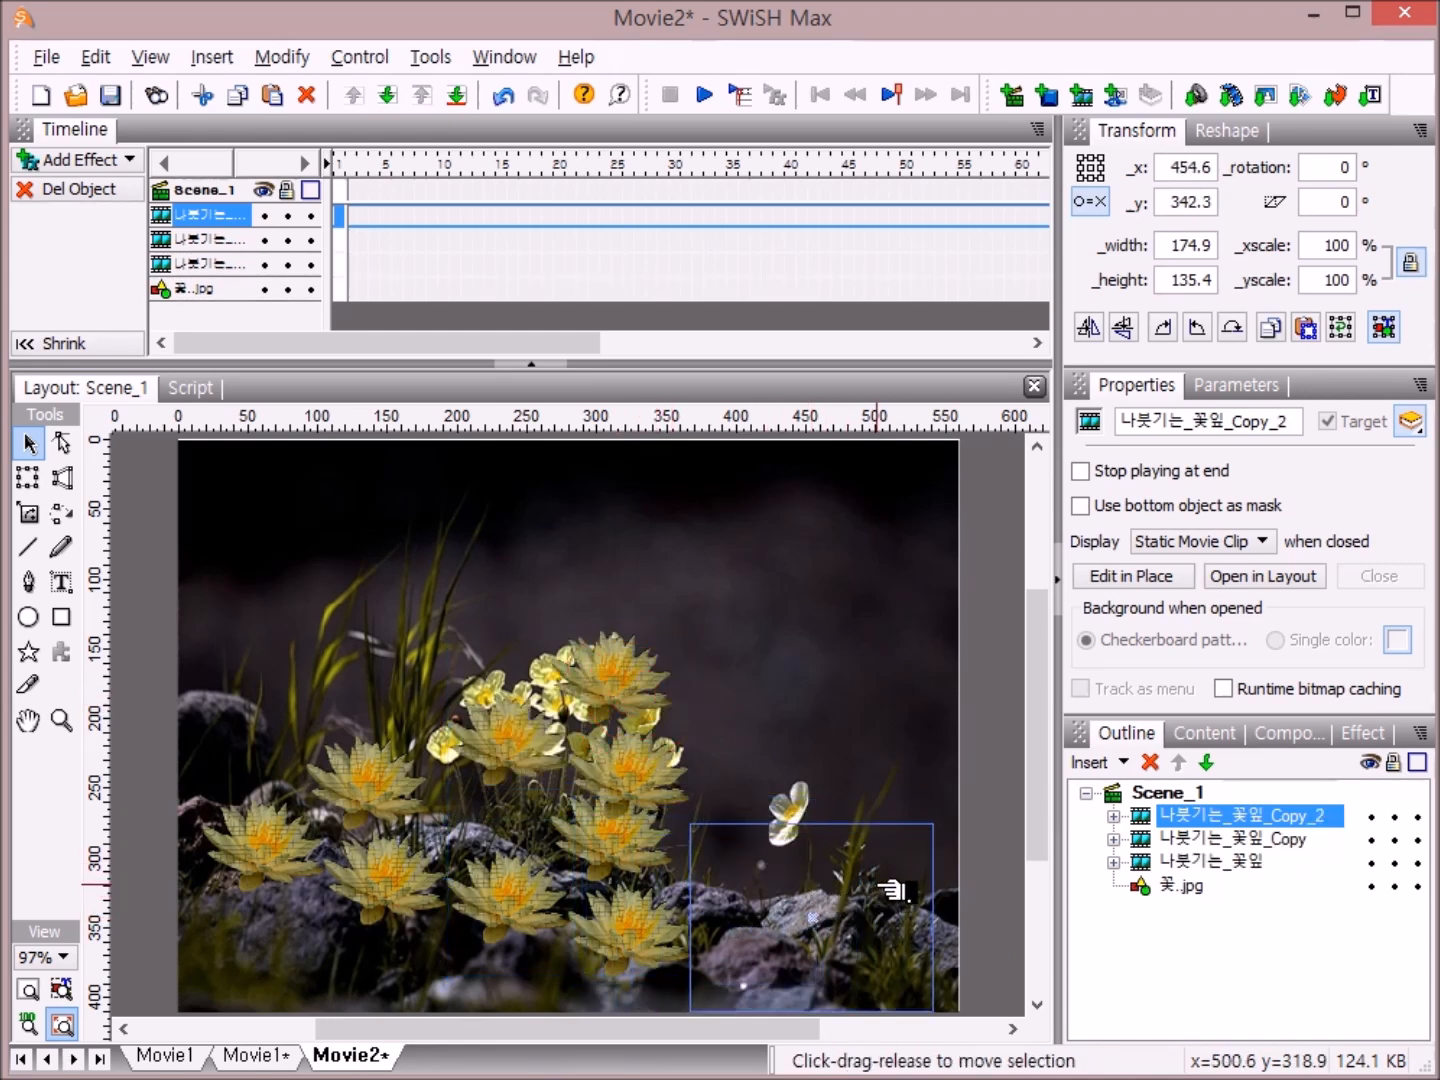
# - Lower the leftmost flower cluster to about x 99, y 307 and preview the movie
pyautogui.click(362, 864)
pyautogui.click(373, 867)
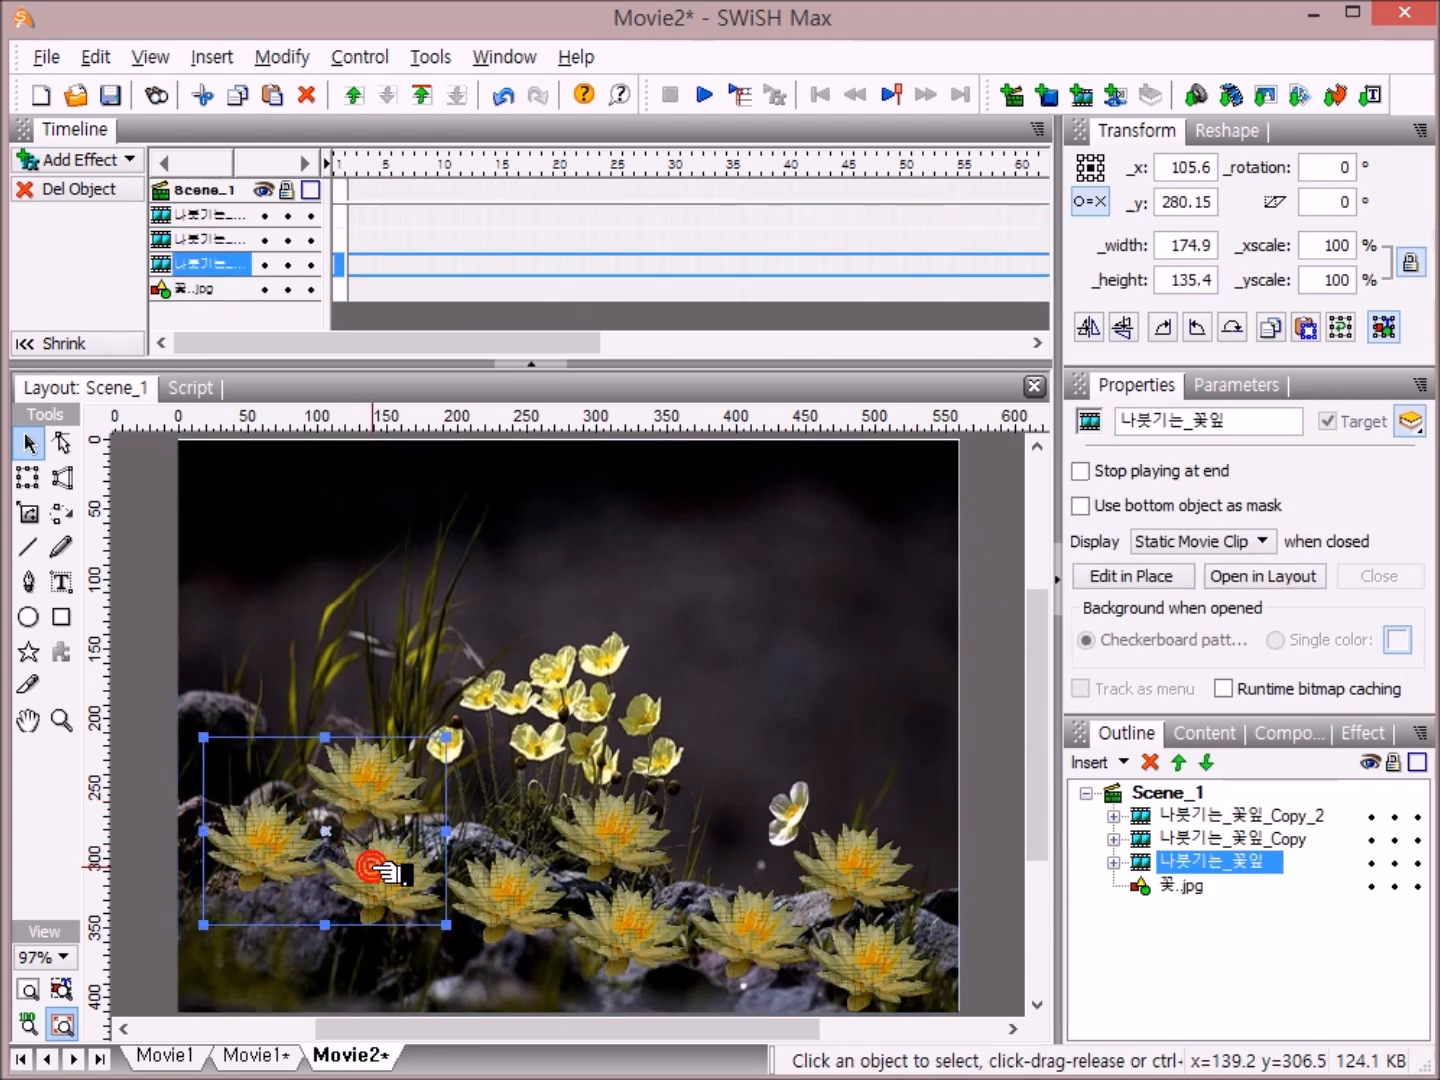
pyautogui.moveTo(385, 872); pyautogui.dragTo(376, 910)
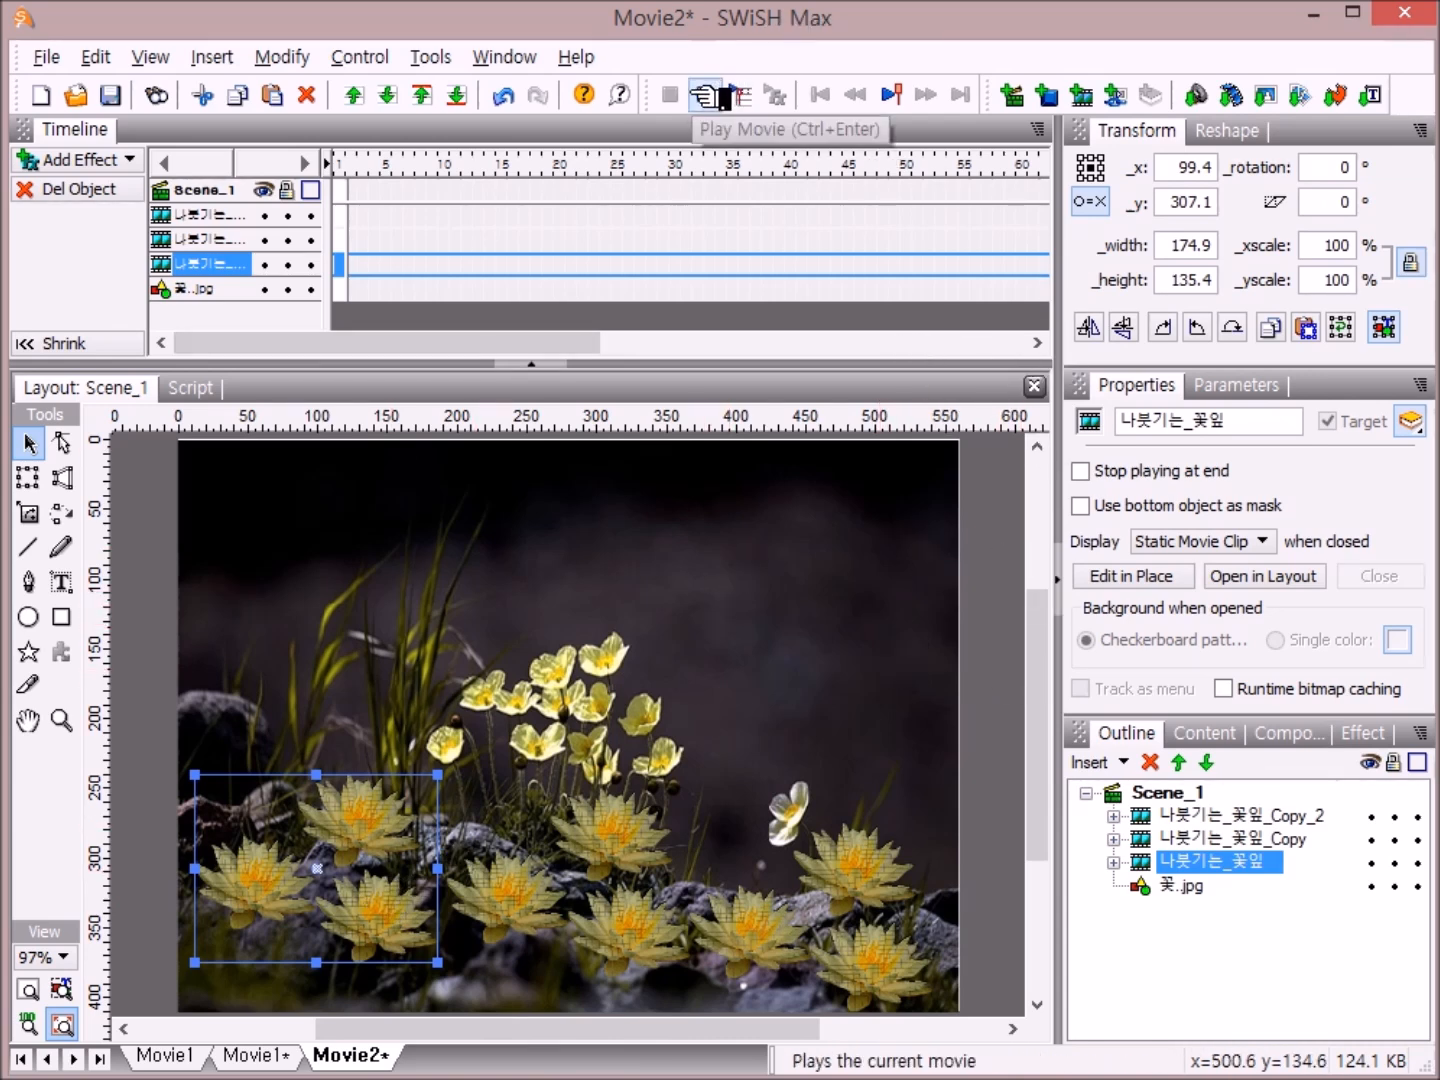
pyautogui.click(716, 98)
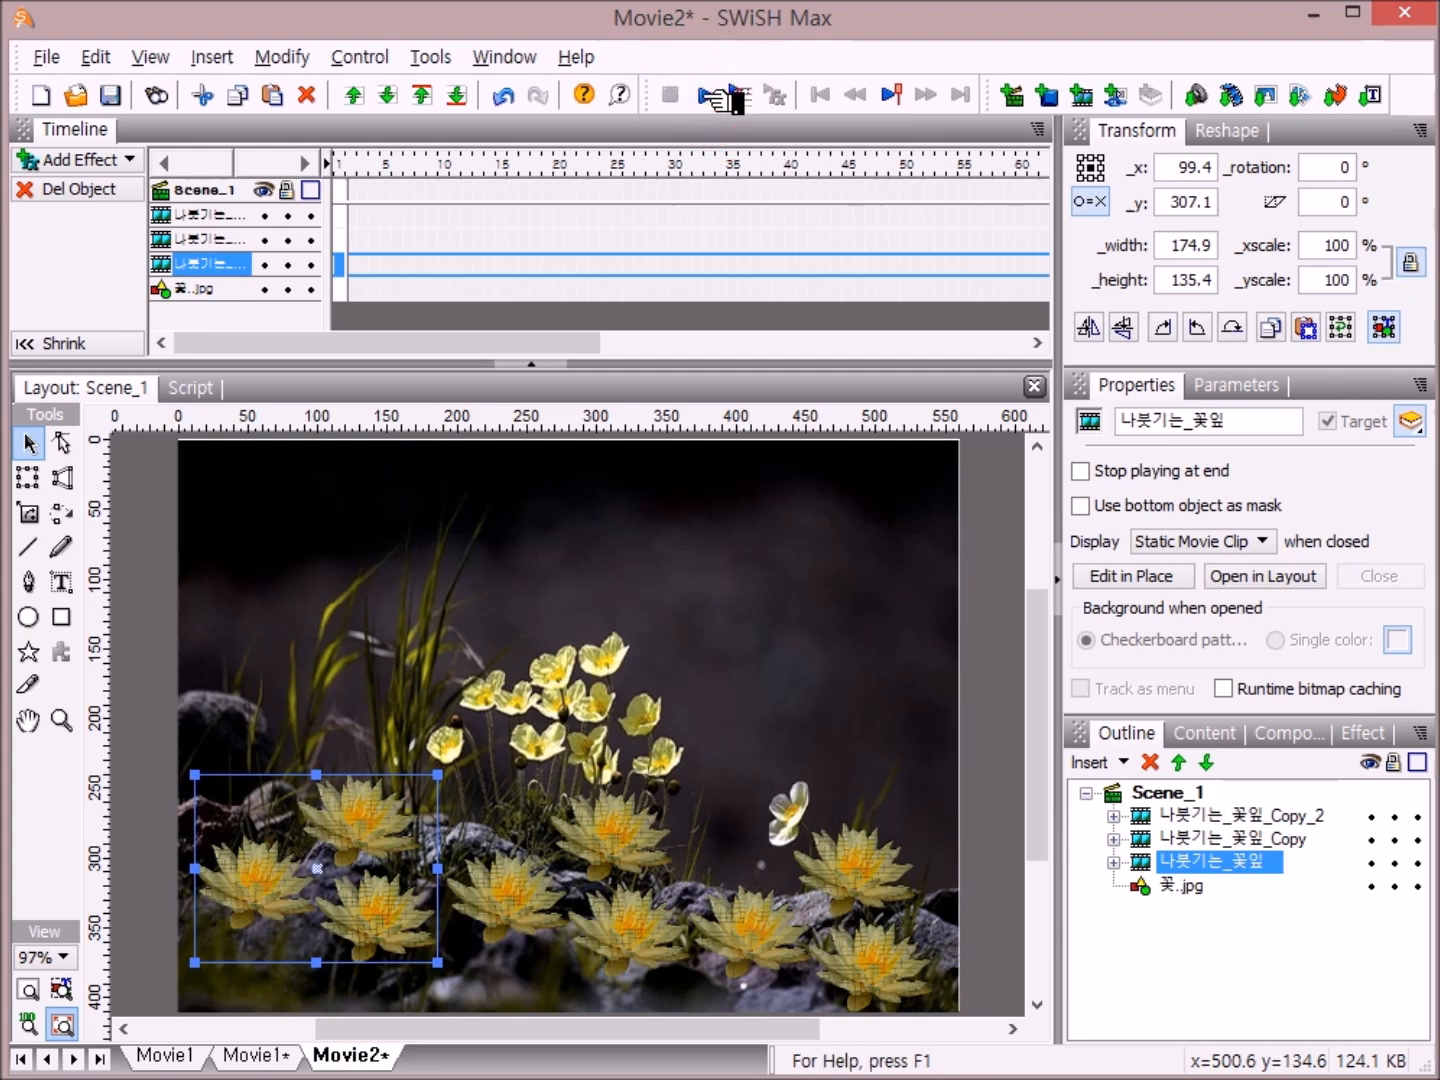